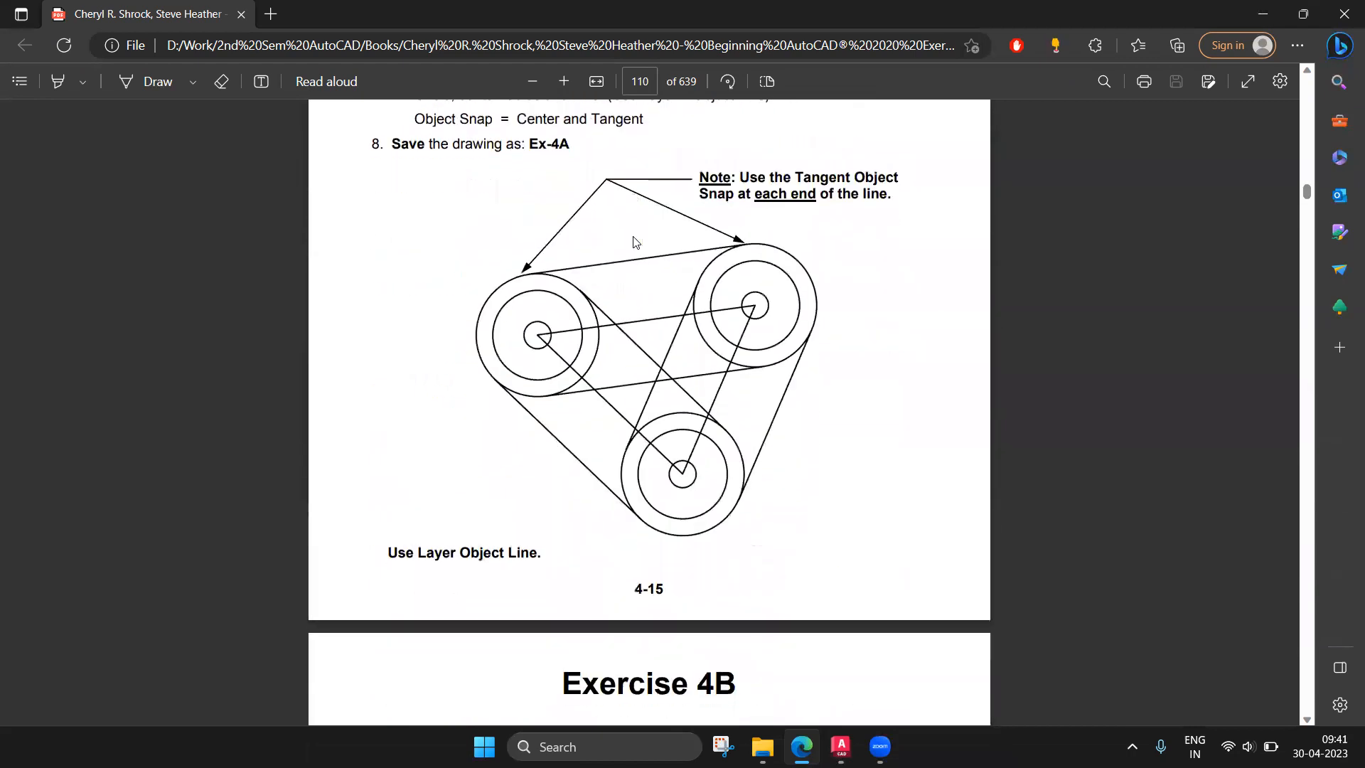
Browse the textbook PDF past the Lesson 4 exercises to the Lesson 5 learning objectives.
{"action": "scroll", "coordinate": [635, 241], "scroll_direction": "down", "scroll_amount": 20}
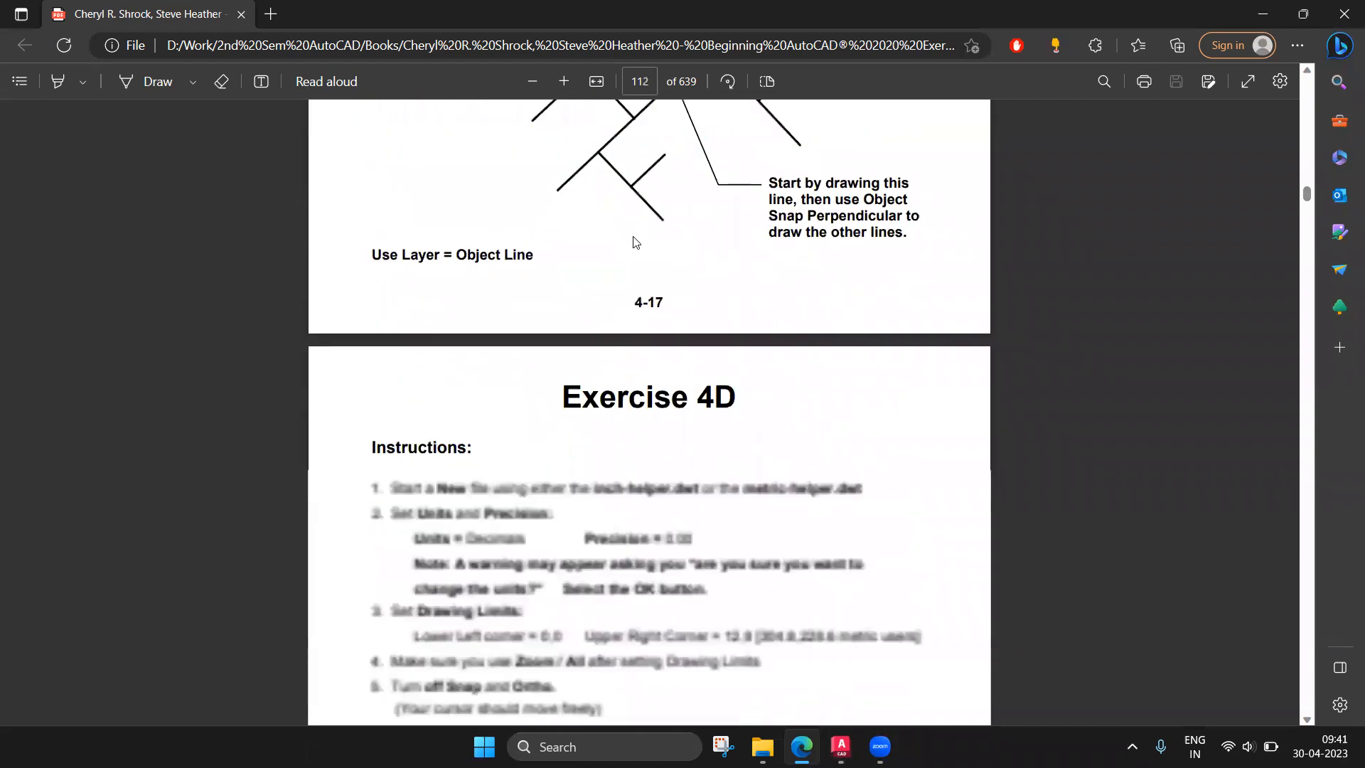
{"action": "scroll", "coordinate": [635, 241], "scroll_direction": "down", "scroll_amount": 20}
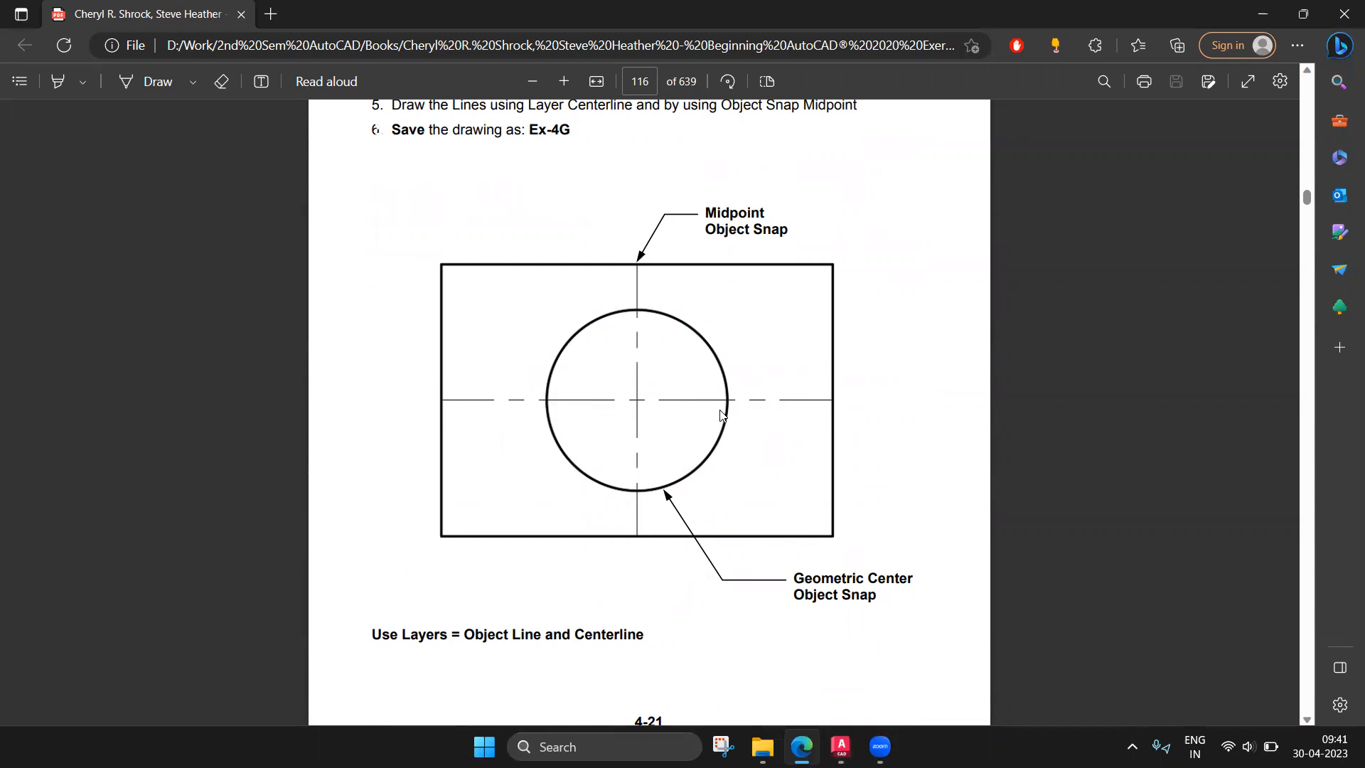
{"action": "left_click", "coordinate": [841, 746]}
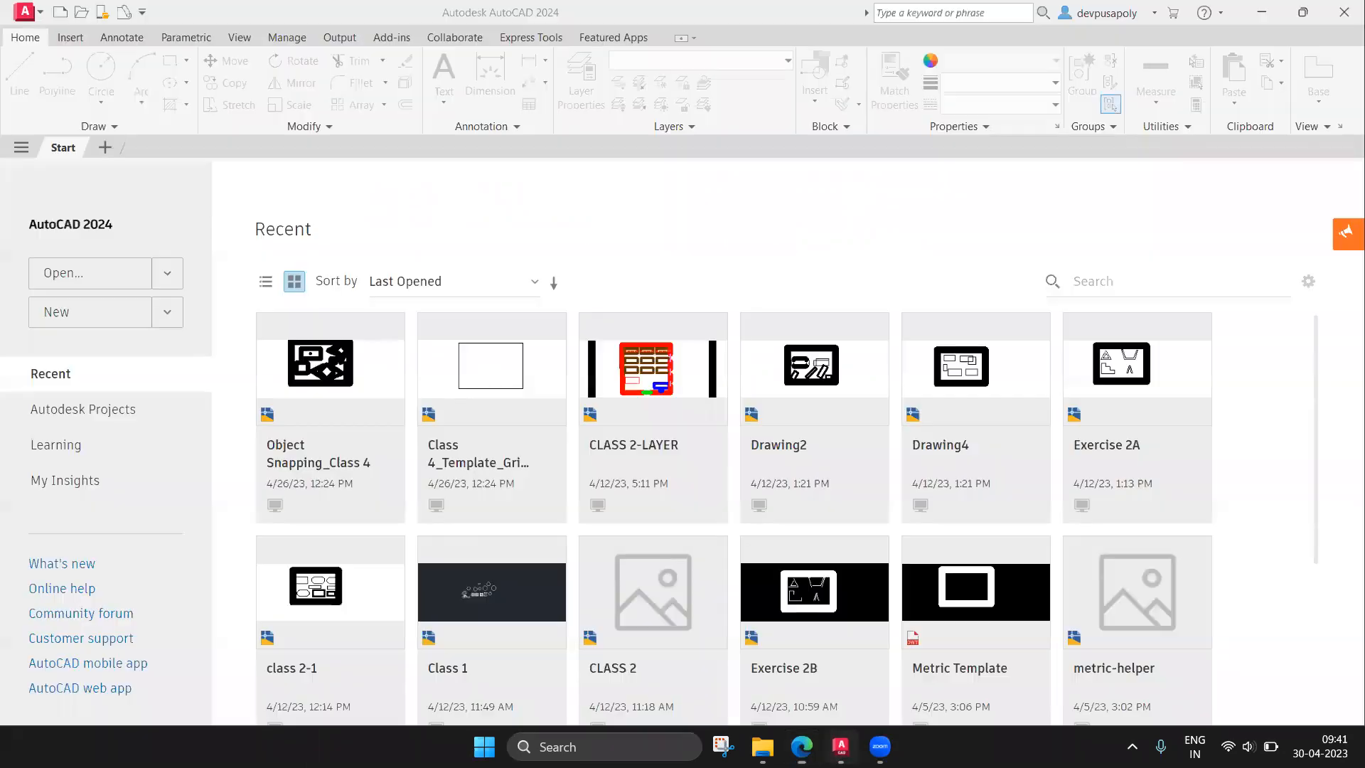
{"action": "left_click", "coordinate": [841, 746]}
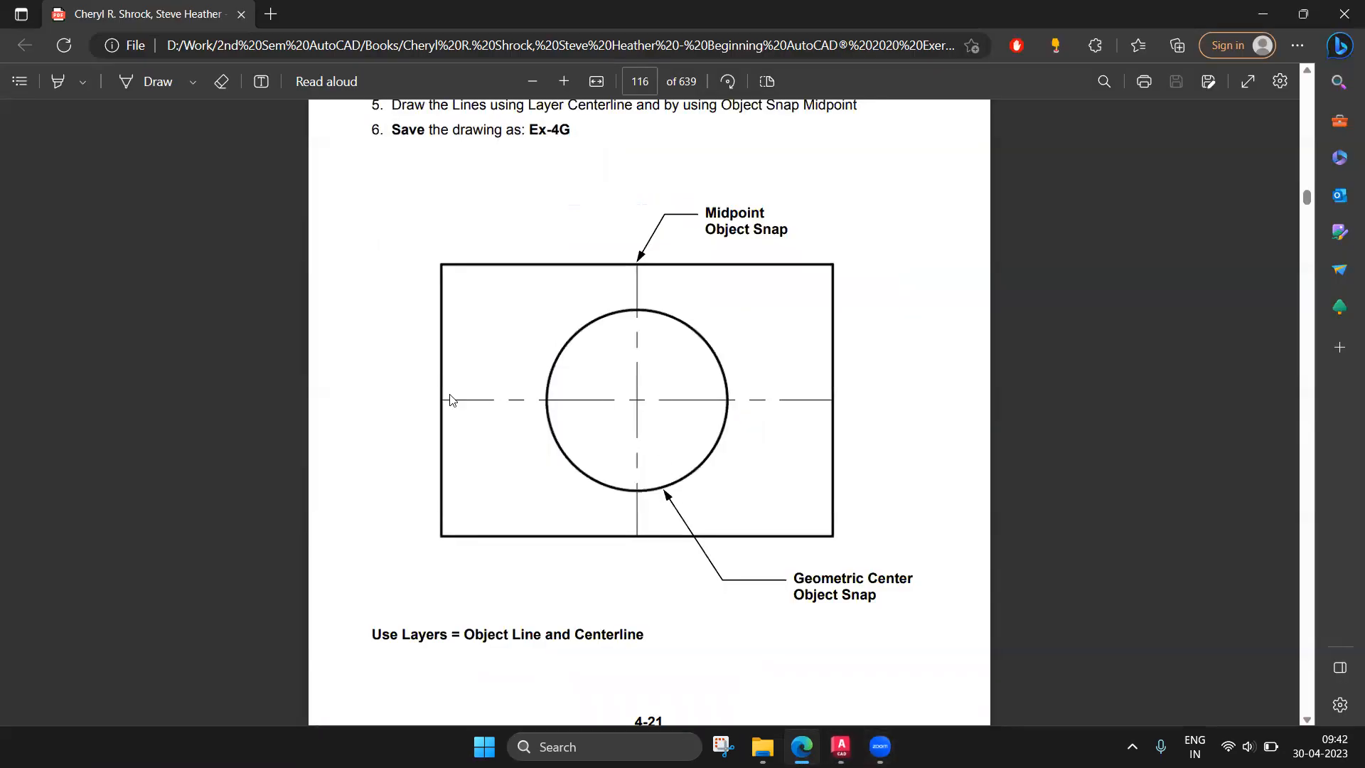
{"action": "scroll", "coordinate": [798, 483], "scroll_direction": "down", "scroll_amount": 20}
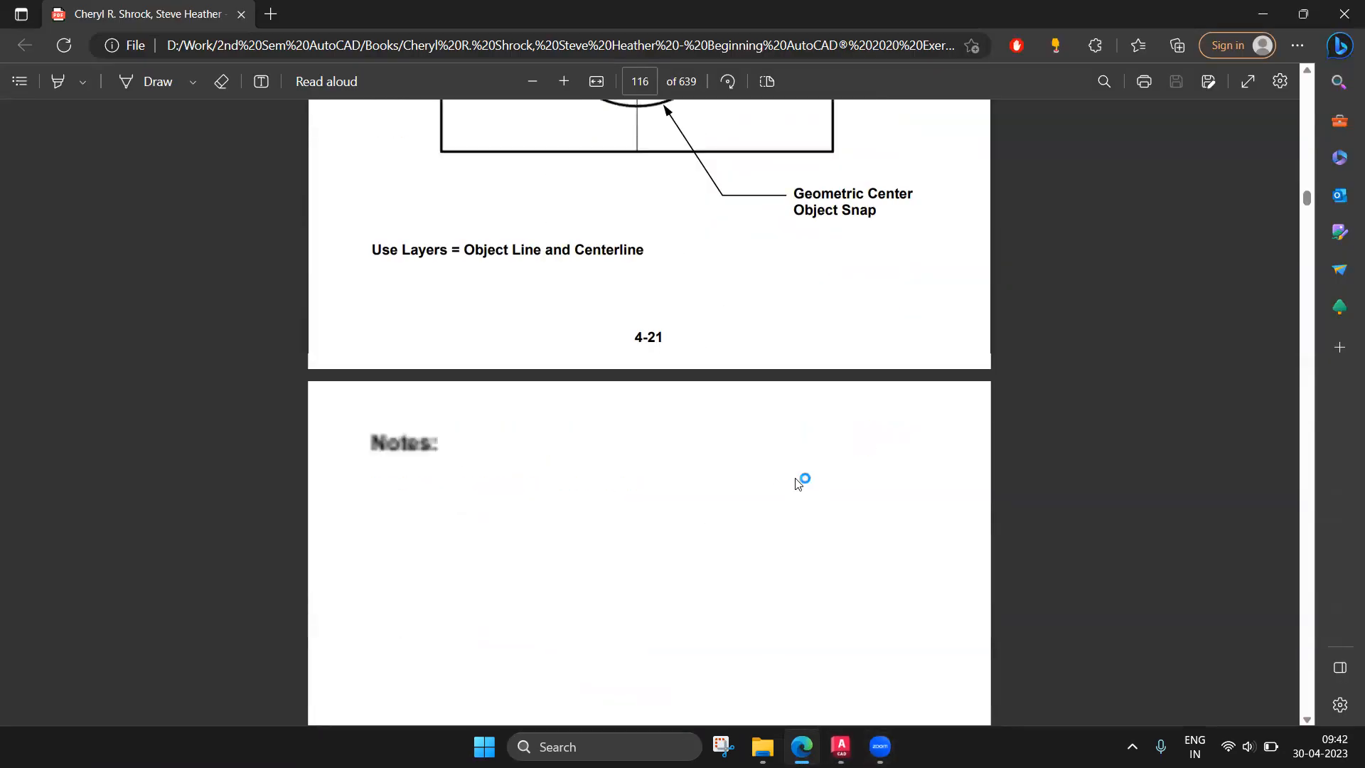
{"action": "scroll", "coordinate": [797, 484], "scroll_direction": "down", "scroll_amount": 4}
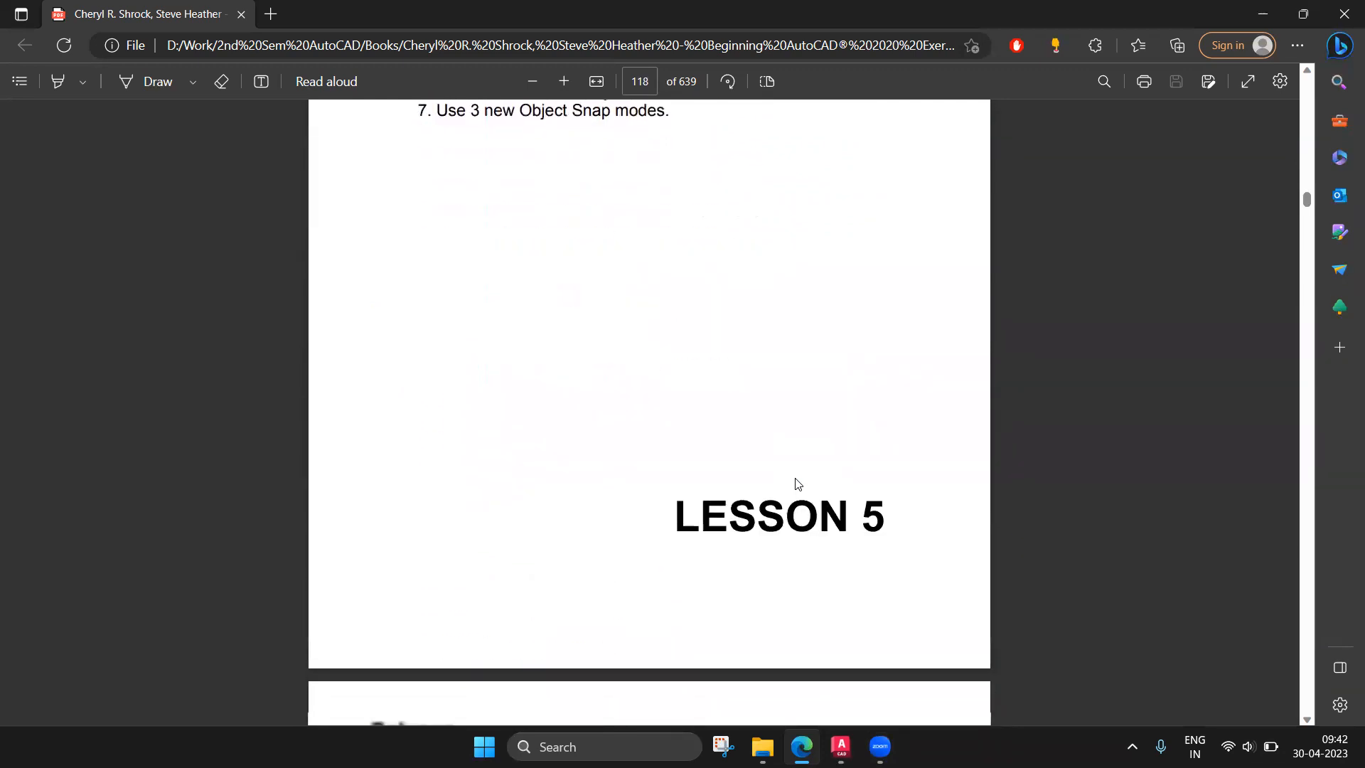
{"action": "scroll", "coordinate": [769, 490], "scroll_direction": "up", "scroll_amount": 6}
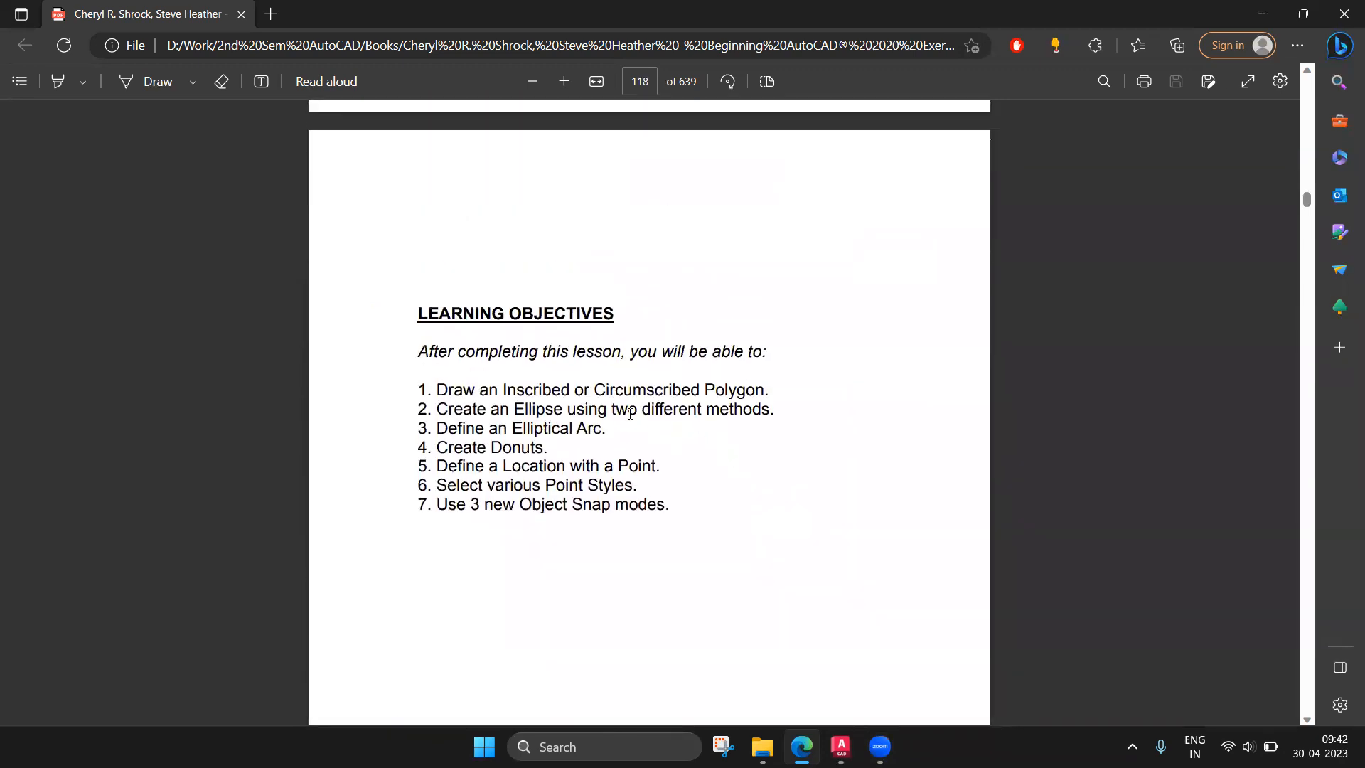
Review the Lesson 5 learning objectives on polygons, ellipses, elliptical arcs, donuts, points and object snap modes.
{"action": "left_click_drag", "start_coordinate": [702, 386], "coordinate": [768, 399]}
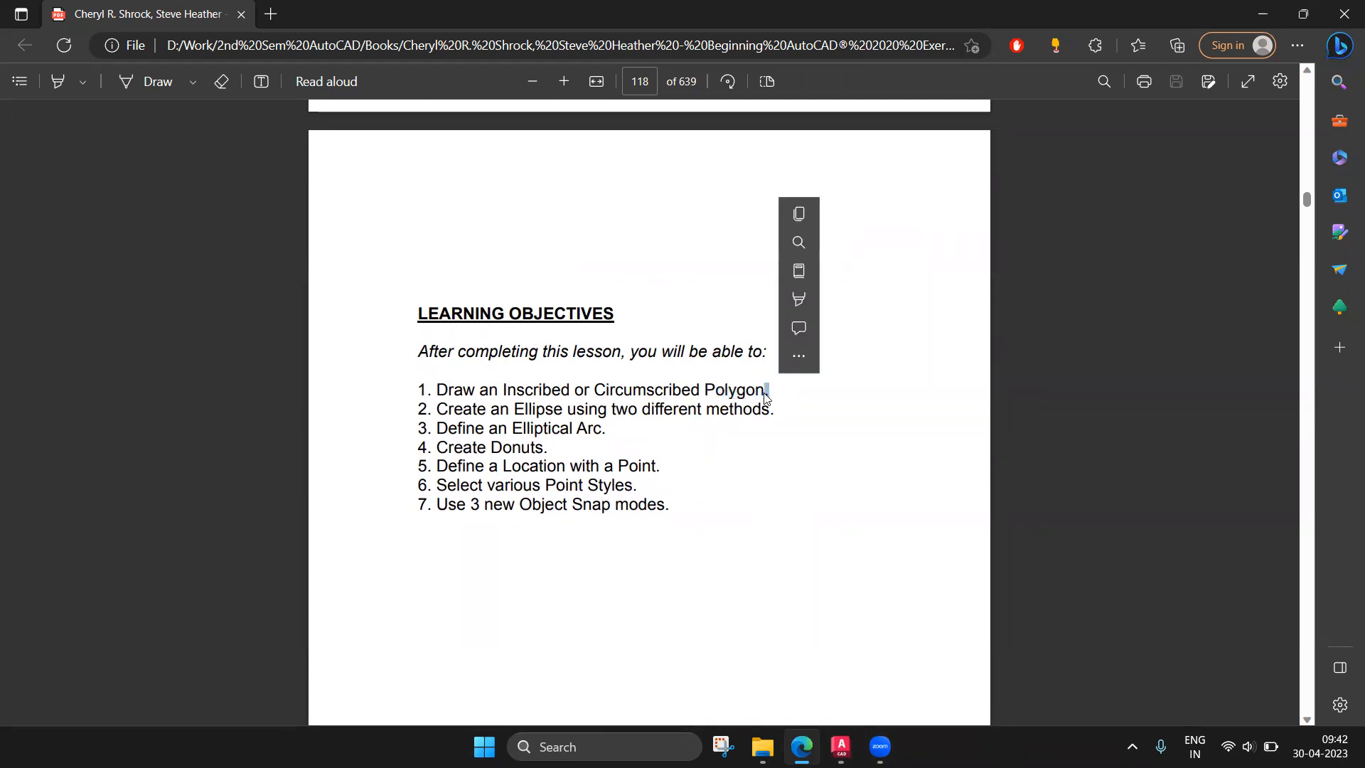
{"action": "left_click", "coordinate": [765, 392]}
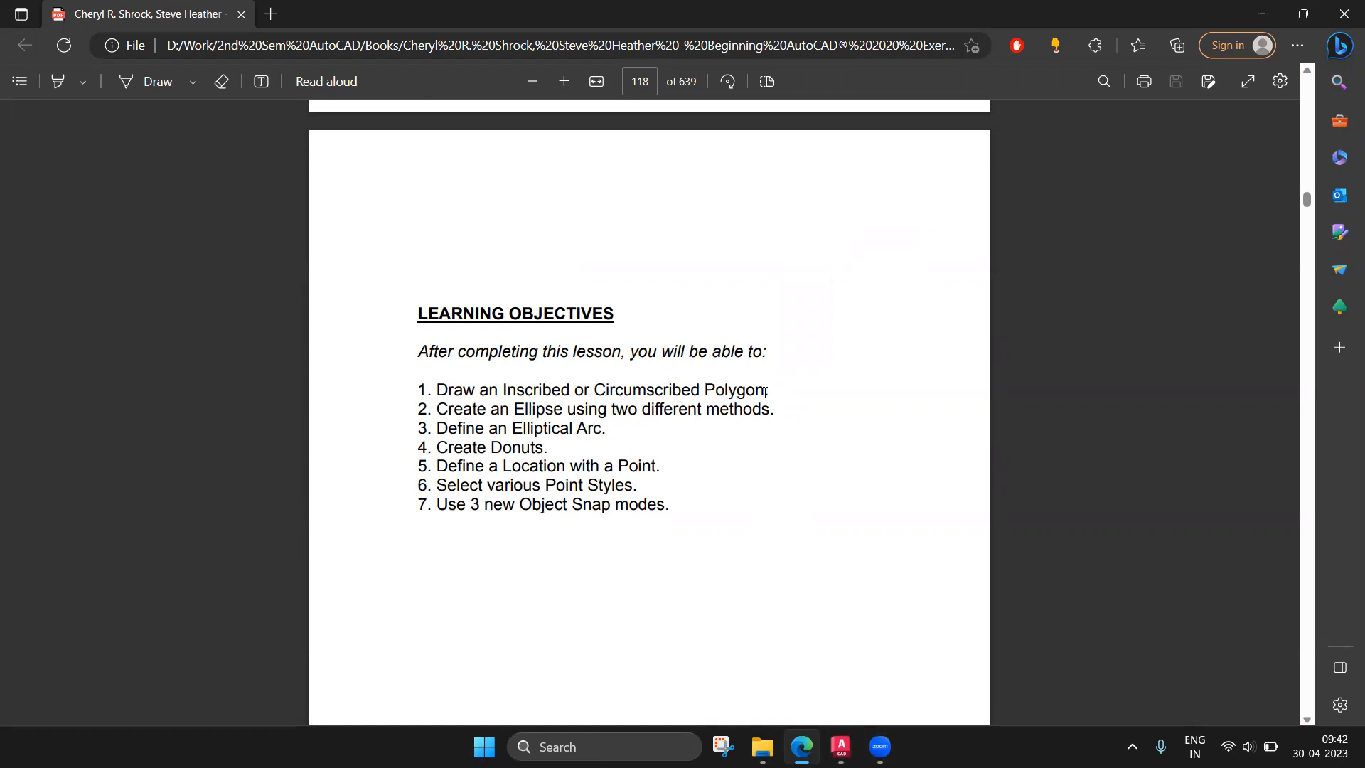
{"action": "left_click_drag", "start_coordinate": [765, 392], "coordinate": [729, 416]}
{"action": "left_click", "coordinate": [590, 414]}
{"action": "double_click", "coordinate": [615, 433]}
{"action": "left_click", "coordinate": [616, 433]}
{"action": "double_click", "coordinate": [615, 433]}
{"action": "left_click_drag", "start_coordinate": [752, 410], "coordinate": [770, 411]}
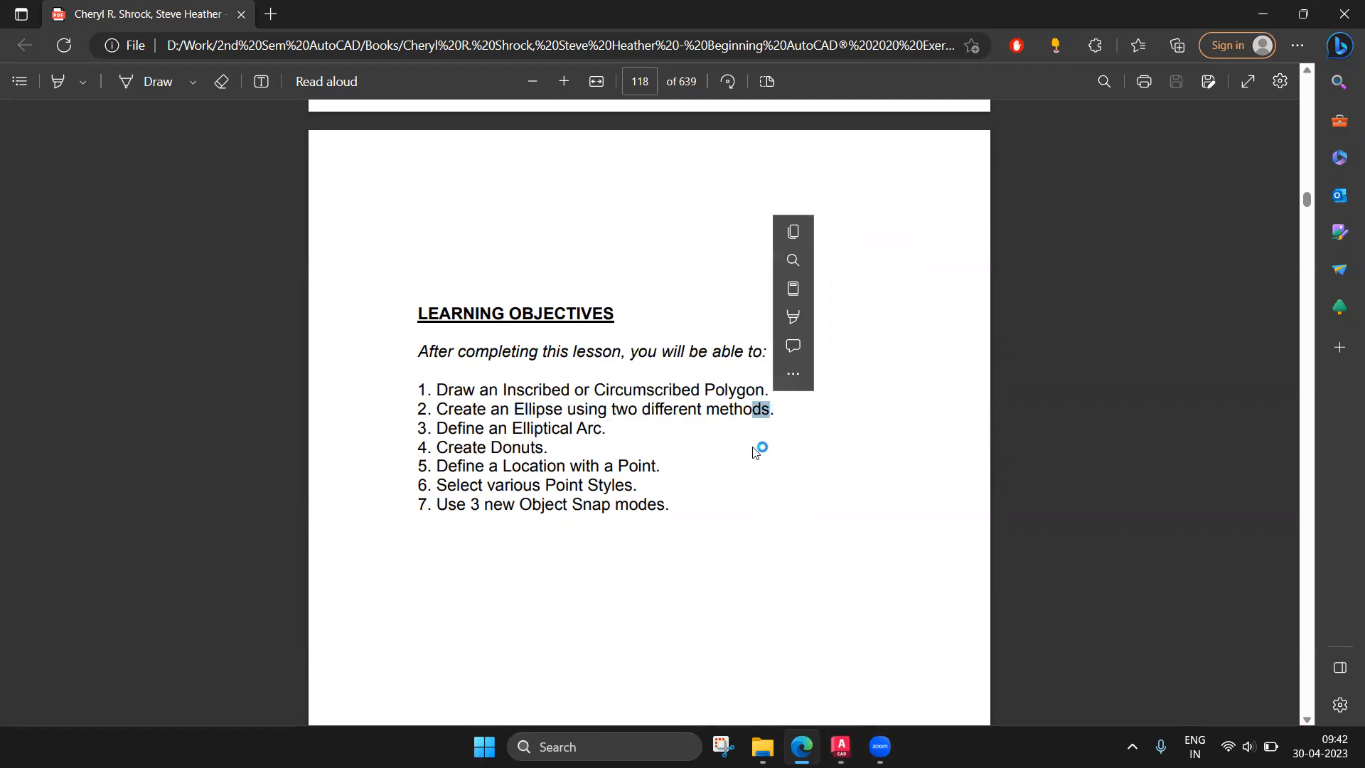
{"action": "left_click", "coordinate": [761, 414]}
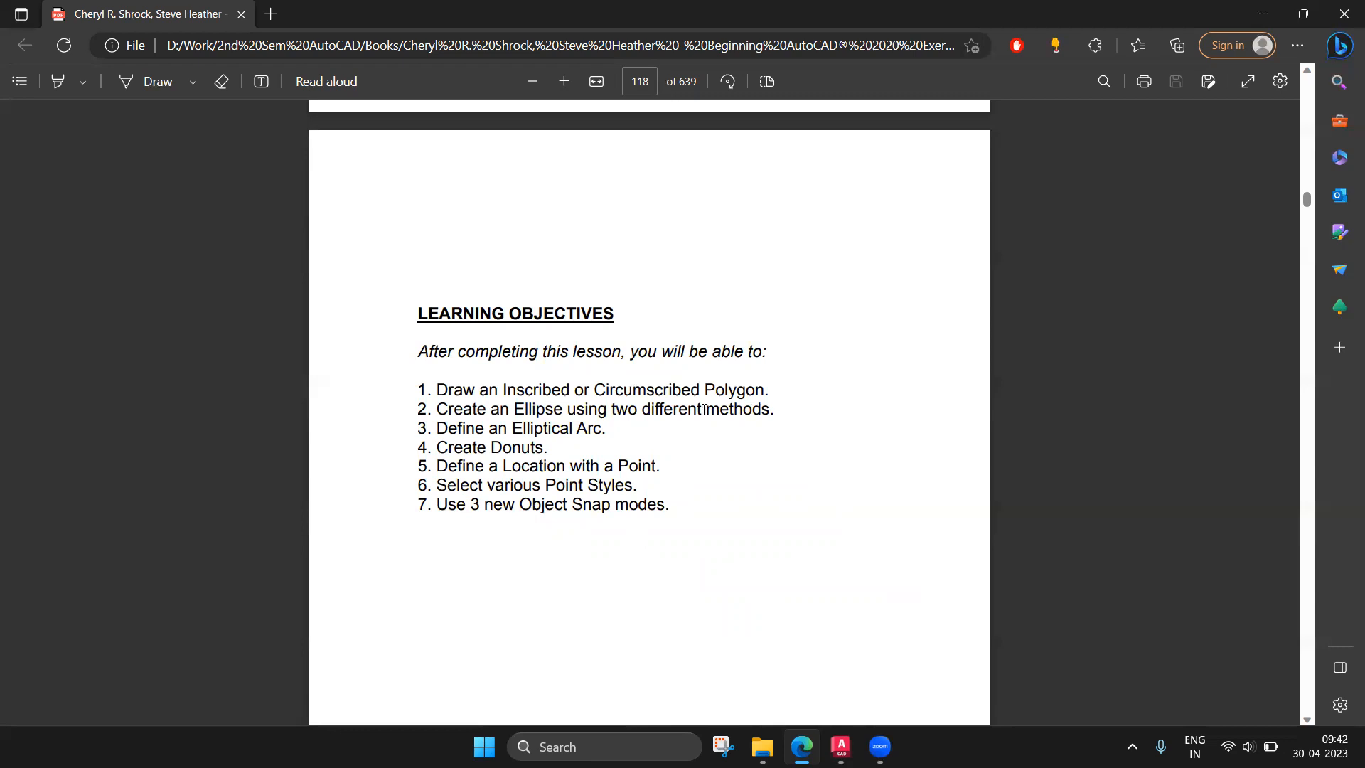
{"action": "left_click_drag", "start_coordinate": [479, 448], "coordinate": [546, 459]}
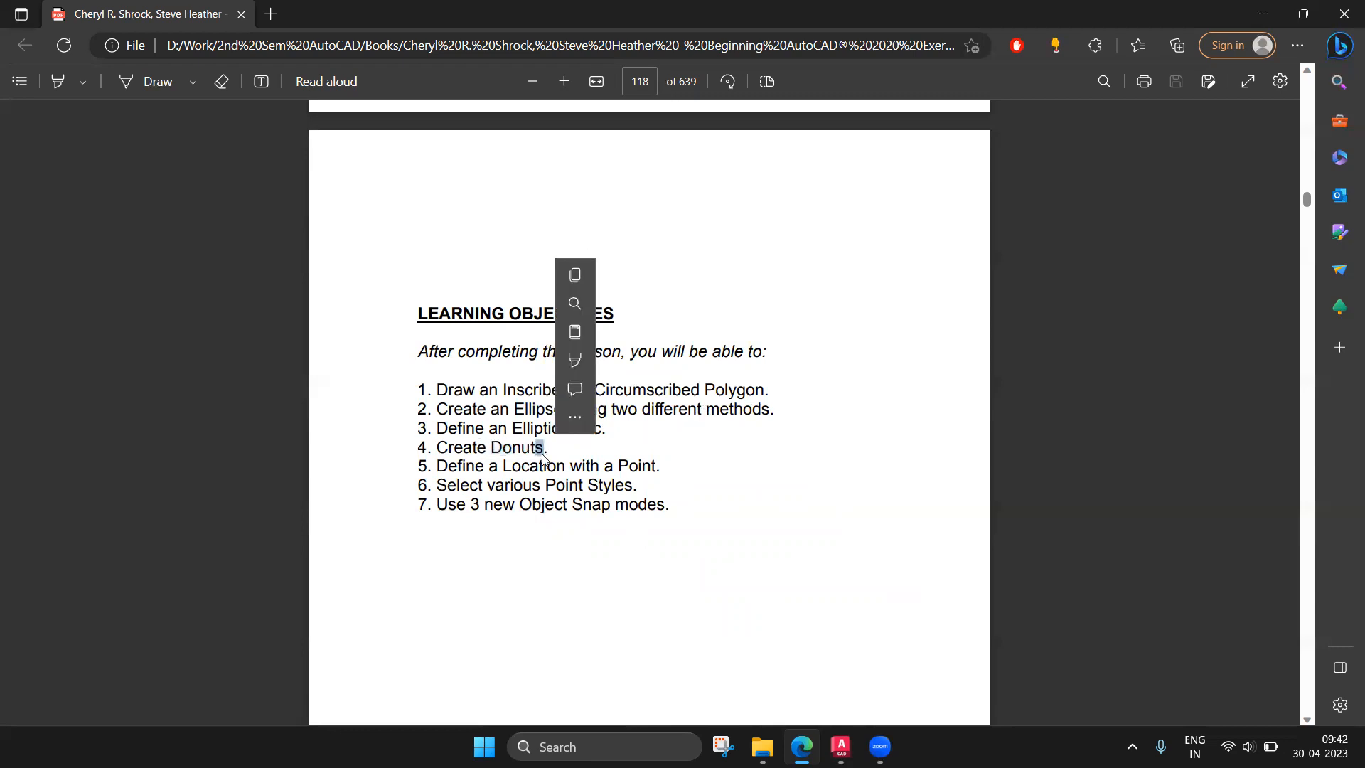
{"action": "left_click", "coordinate": [636, 446]}
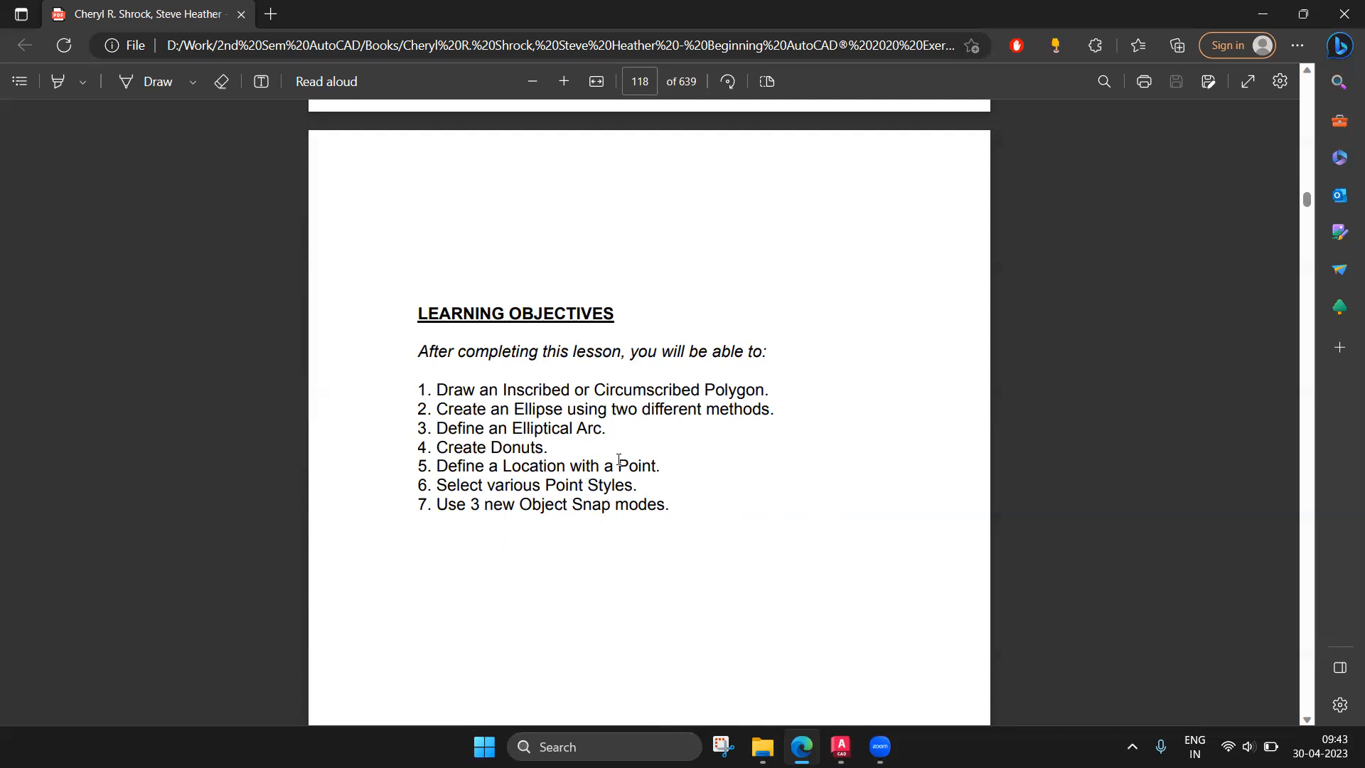
Read the textbook's Polygon page, comparing the inscribed and circumscribed options of the Center, Radius method.
{"action": "scroll", "coordinate": [570, 420], "scroll_direction": "down", "scroll_amount": 12}
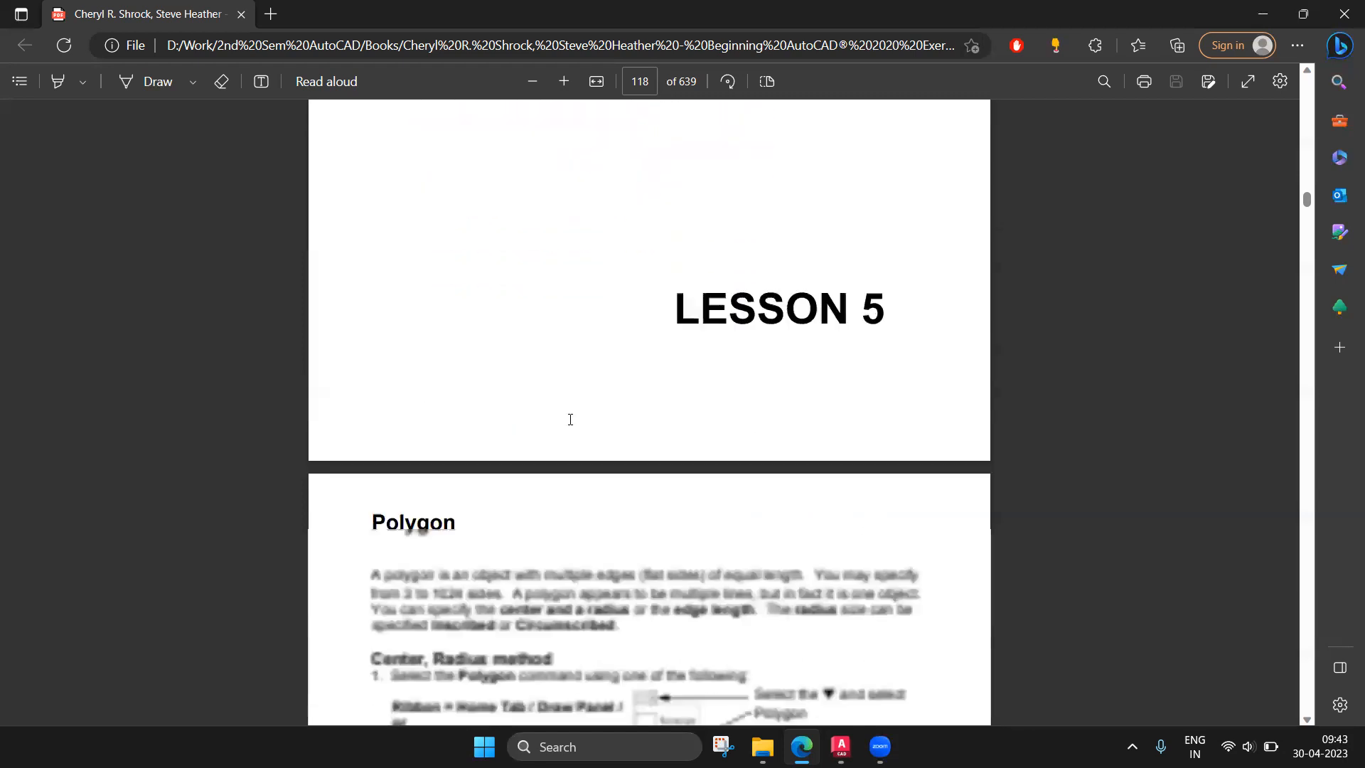
{"action": "scroll", "coordinate": [570, 420], "scroll_direction": "down", "scroll_amount": 1}
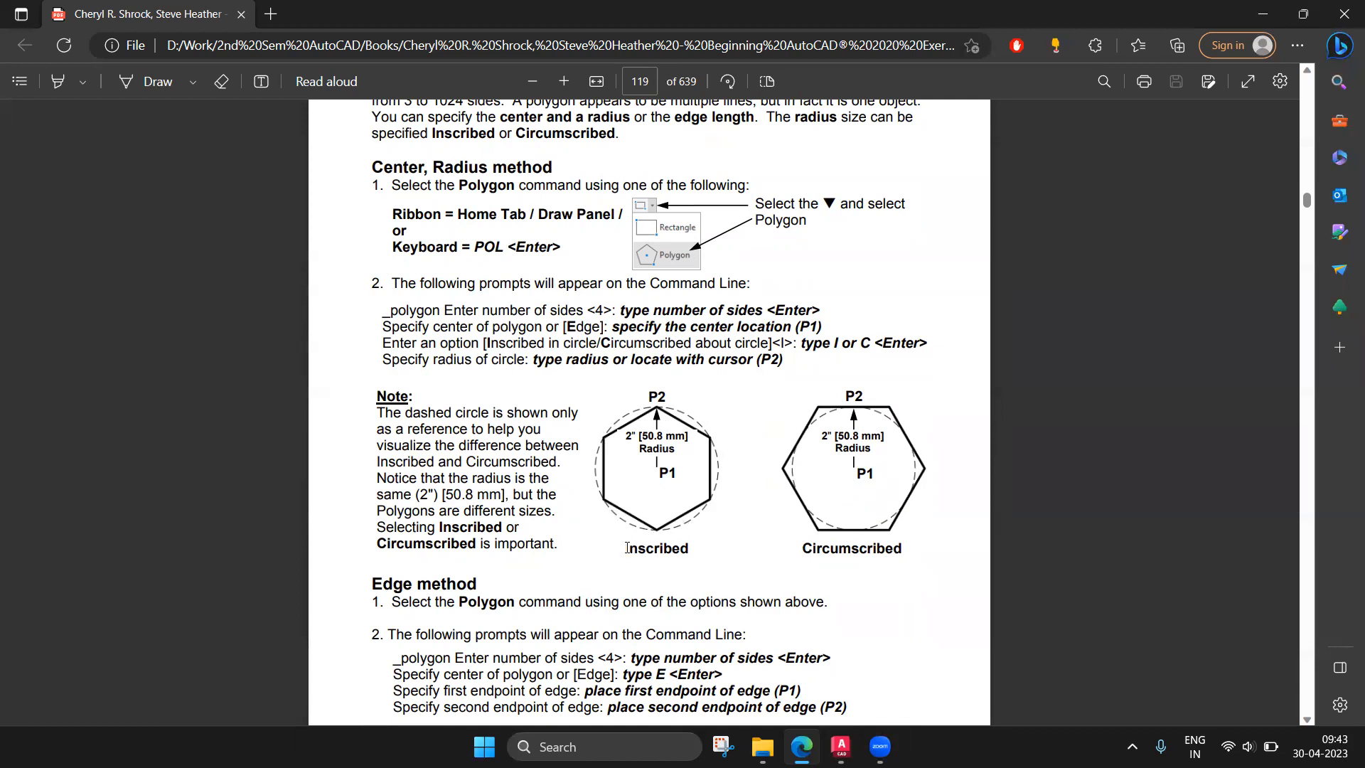
{"action": "left_click_drag", "start_coordinate": [625, 547], "coordinate": [686, 548]}
{"action": "left_click_drag", "start_coordinate": [802, 551], "coordinate": [920, 558]}
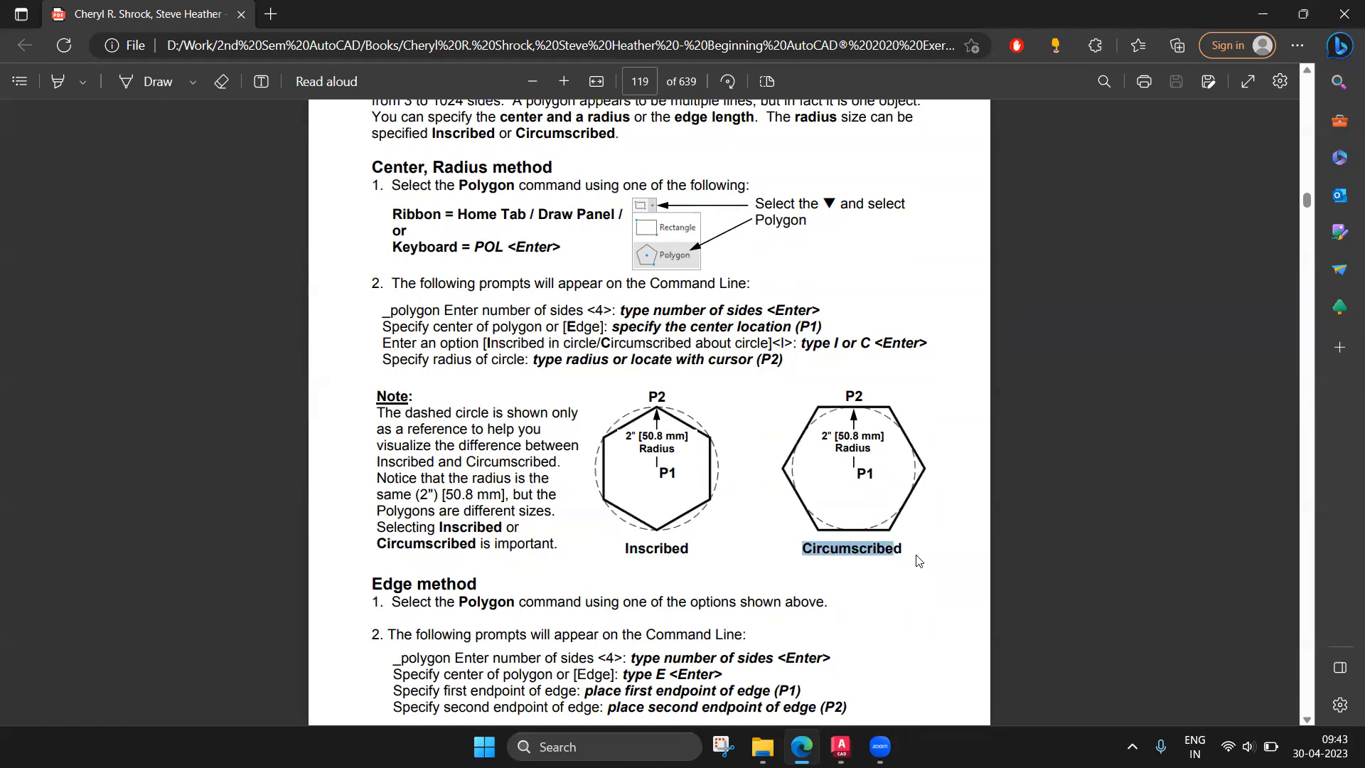
{"action": "left_click", "coordinate": [888, 570]}
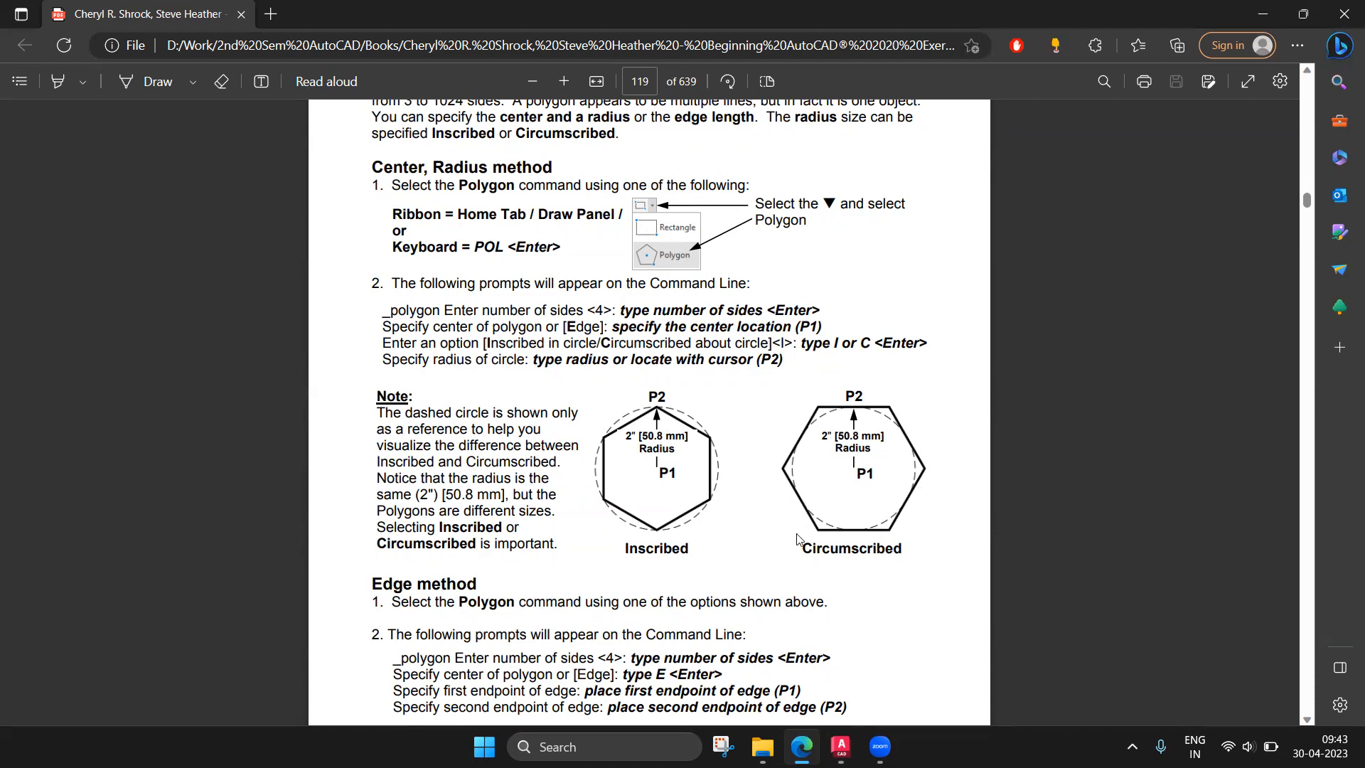
{"action": "scroll", "coordinate": [786, 533], "scroll_direction": "up", "scroll_amount": 2}
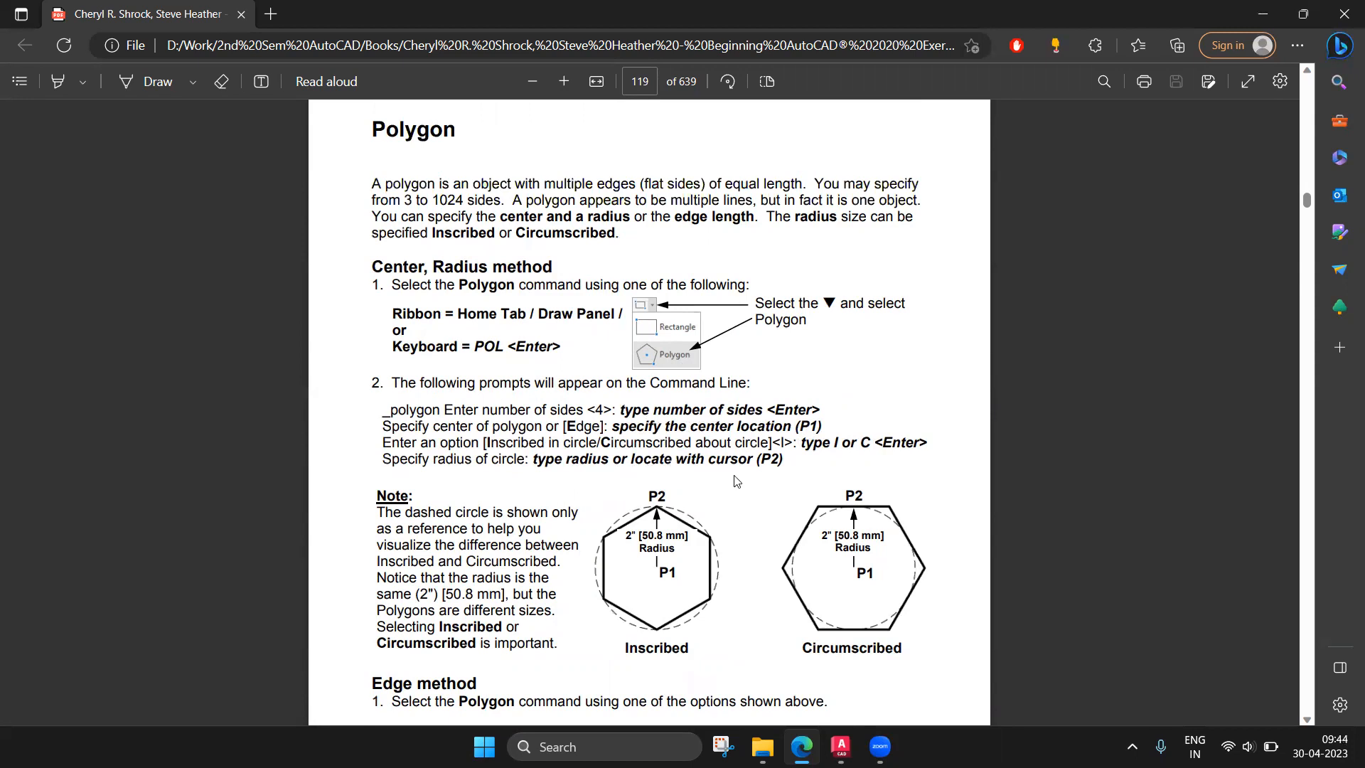
Switch to AutoCAD and create a new drawing.
{"action": "left_click", "coordinate": [841, 746]}
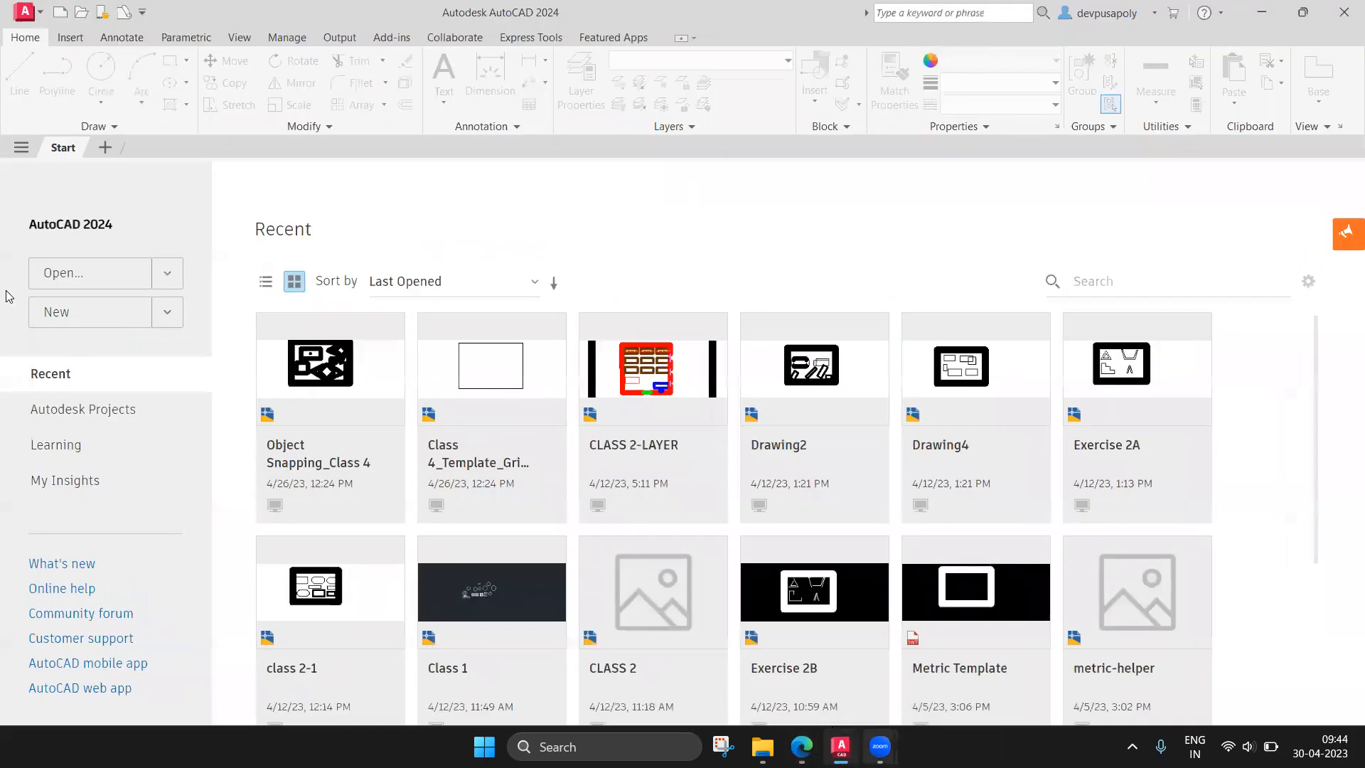
{"action": "left_click", "coordinate": [107, 313]}
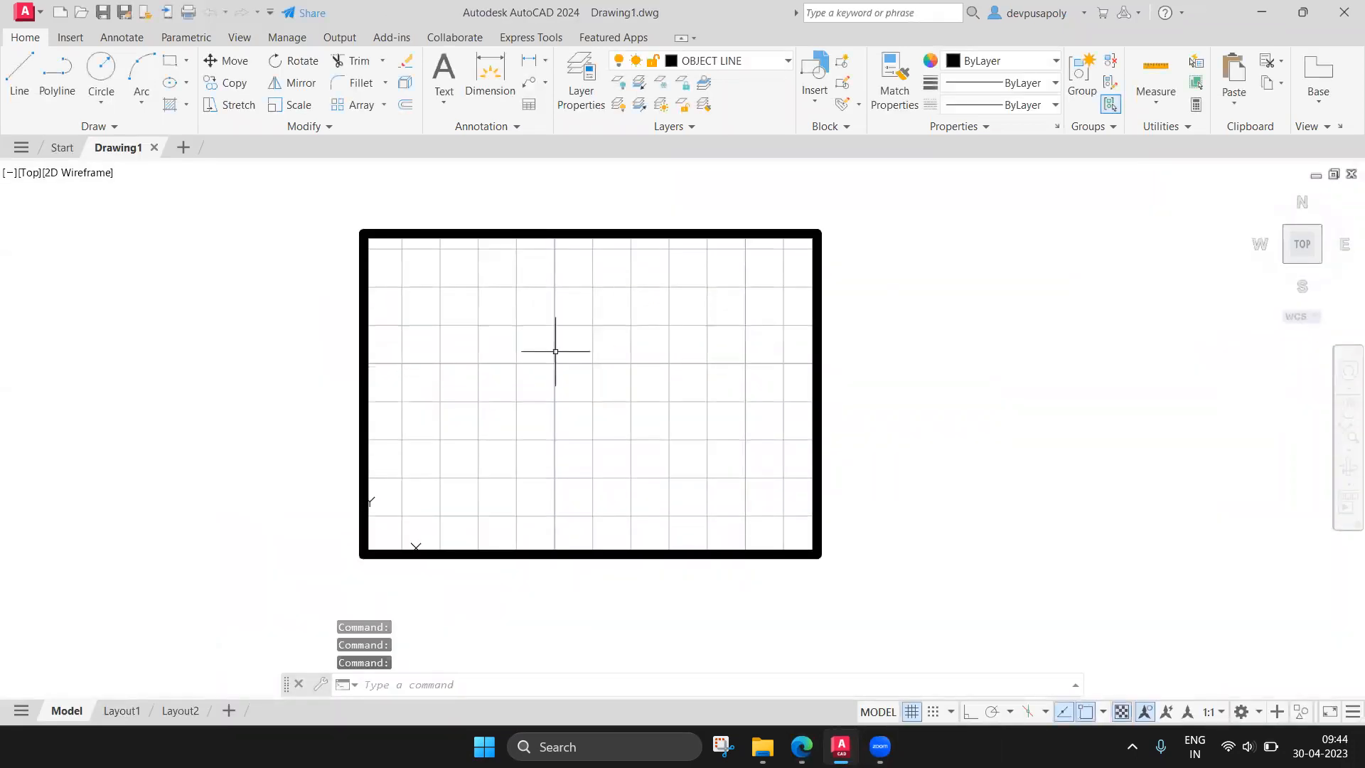
{"action": "scroll", "coordinate": [599, 364], "scroll_direction": "up", "scroll_amount": 1}
{"action": "scroll", "coordinate": [599, 364], "scroll_direction": "down", "scroll_amount": 4}
{"action": "mouse_move", "coordinate": [600, 359]}
{"action": "middle_mouse_down"}
{"action": "mouse_move", "coordinate": [637, 383]}
{"action": "mouse_move", "coordinate": [612, 378]}
{"action": "middle_mouse_up"}
{"action": "scroll", "coordinate": [612, 377], "scroll_direction": "up", "scroll_amount": 2}
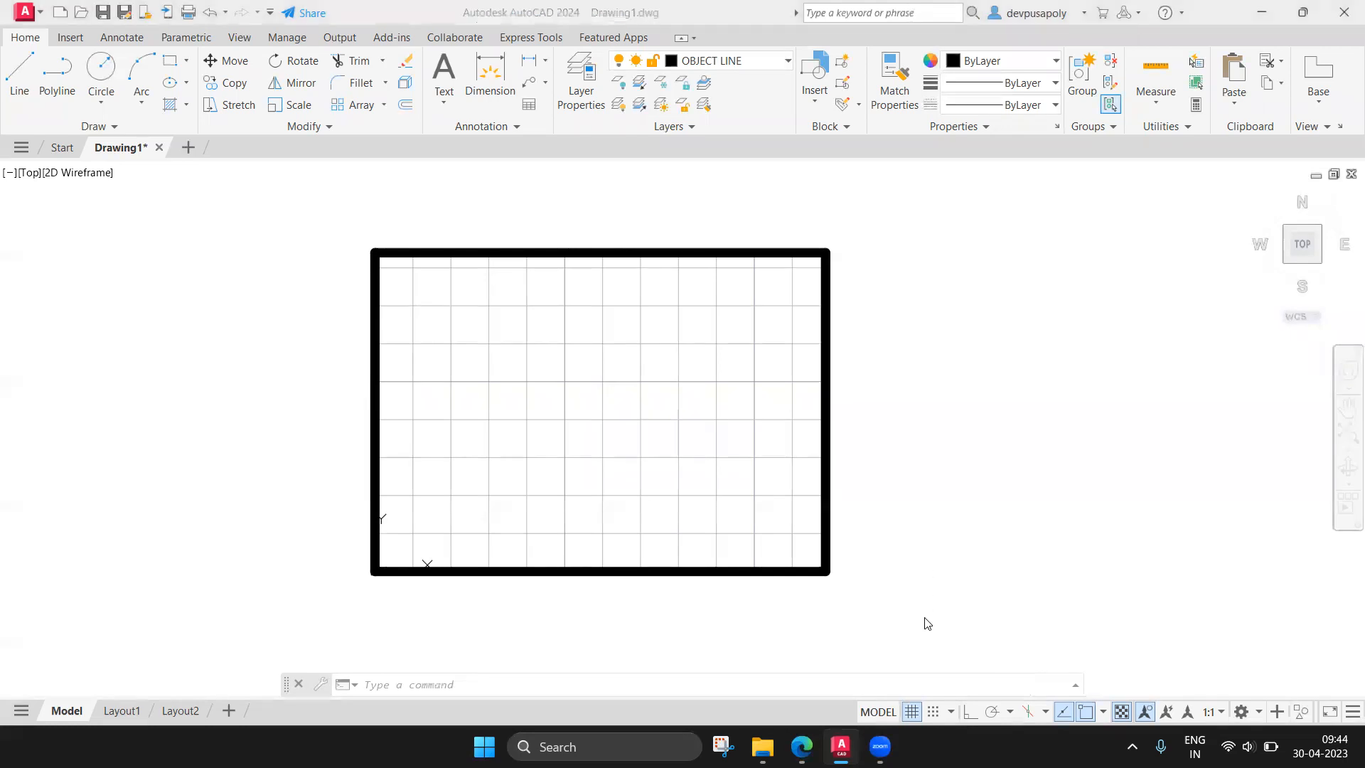
Enable displaying the grid beyond the drawing limits in the drafting settings.
{"action": "left_click", "coordinate": [951, 712]}
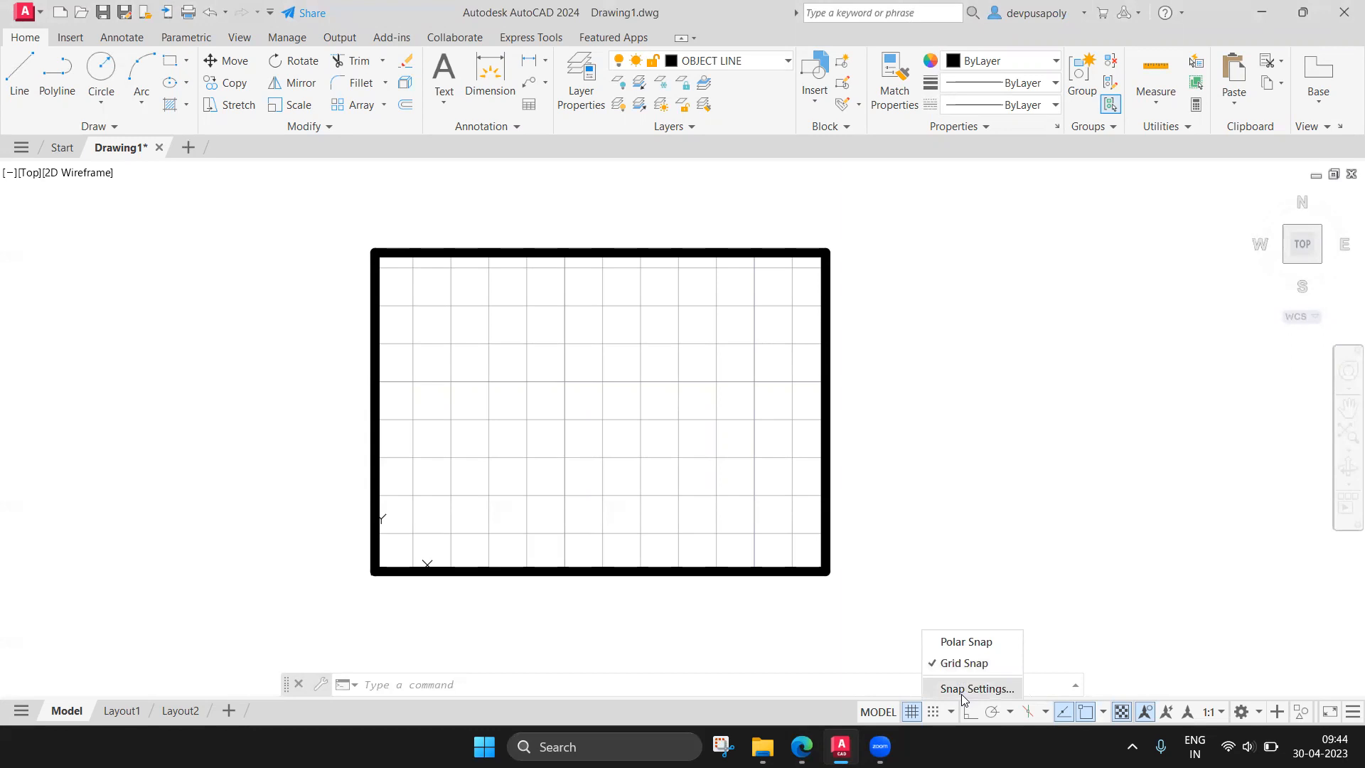
{"action": "left_click", "coordinate": [913, 711]}
{"action": "left_click", "coordinate": [914, 712]}
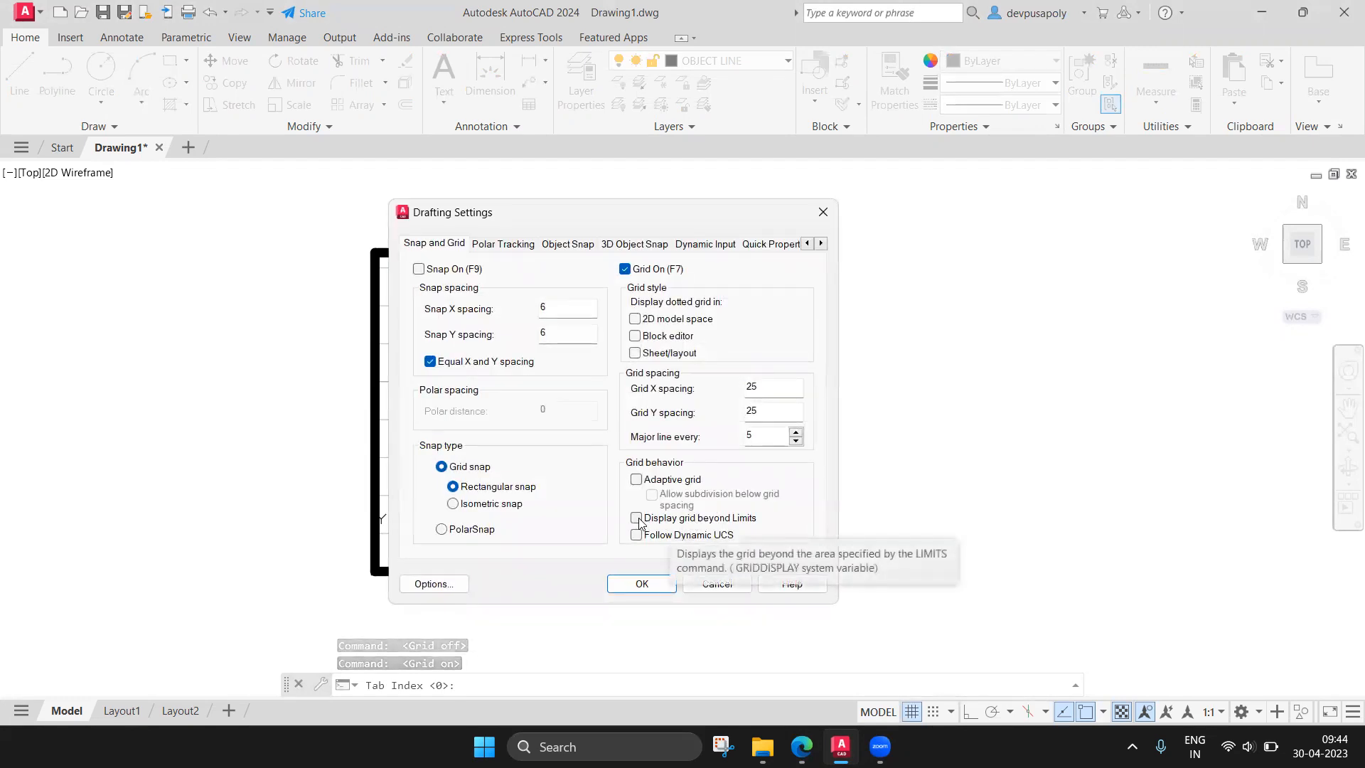
{"action": "left_click", "coordinate": [636, 518]}
{"action": "left_click", "coordinate": [641, 584]}
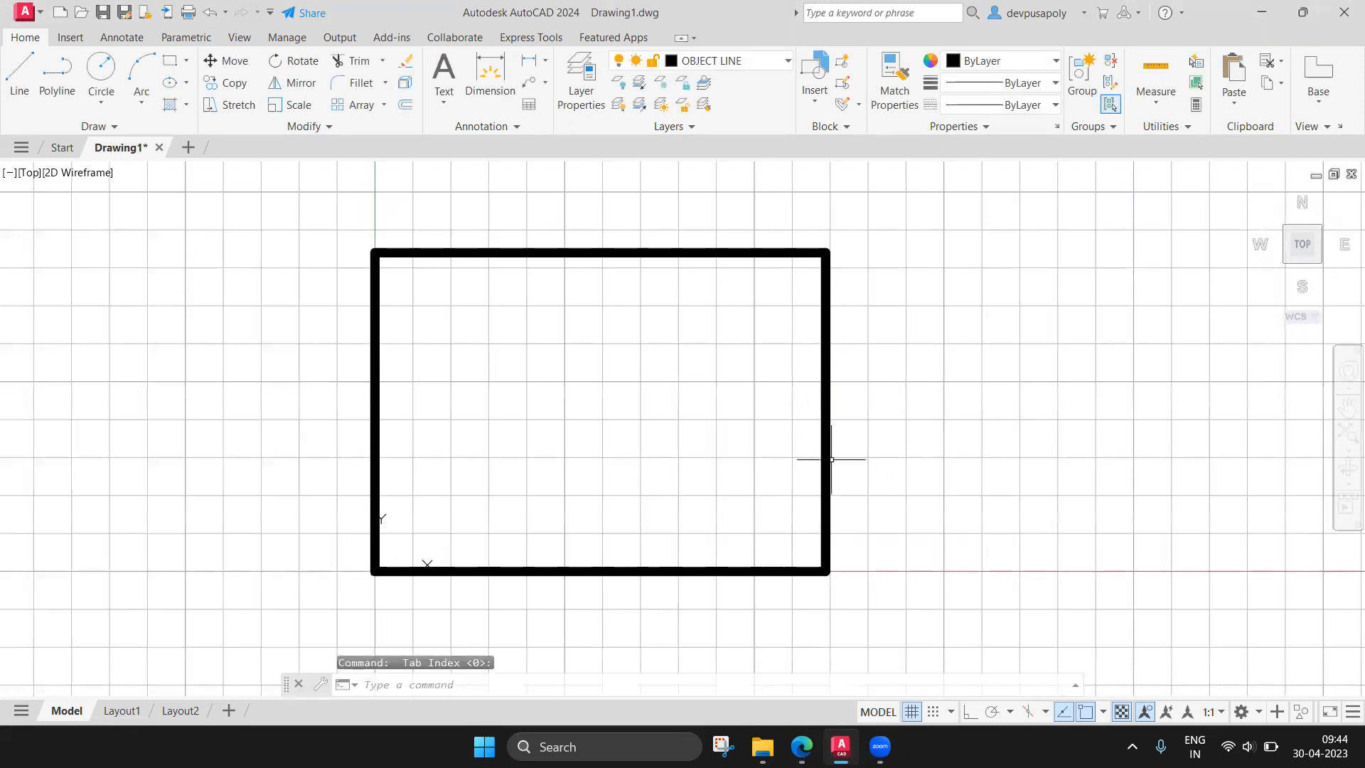
Restrict the grid display to the drawing limits in the drafting settings.
{"action": "right_click", "coordinate": [909, 713]}
{"action": "left_click", "coordinate": [926, 691]}
{"action": "left_click", "coordinate": [636, 518]}
{"action": "left_click", "coordinate": [651, 586]}
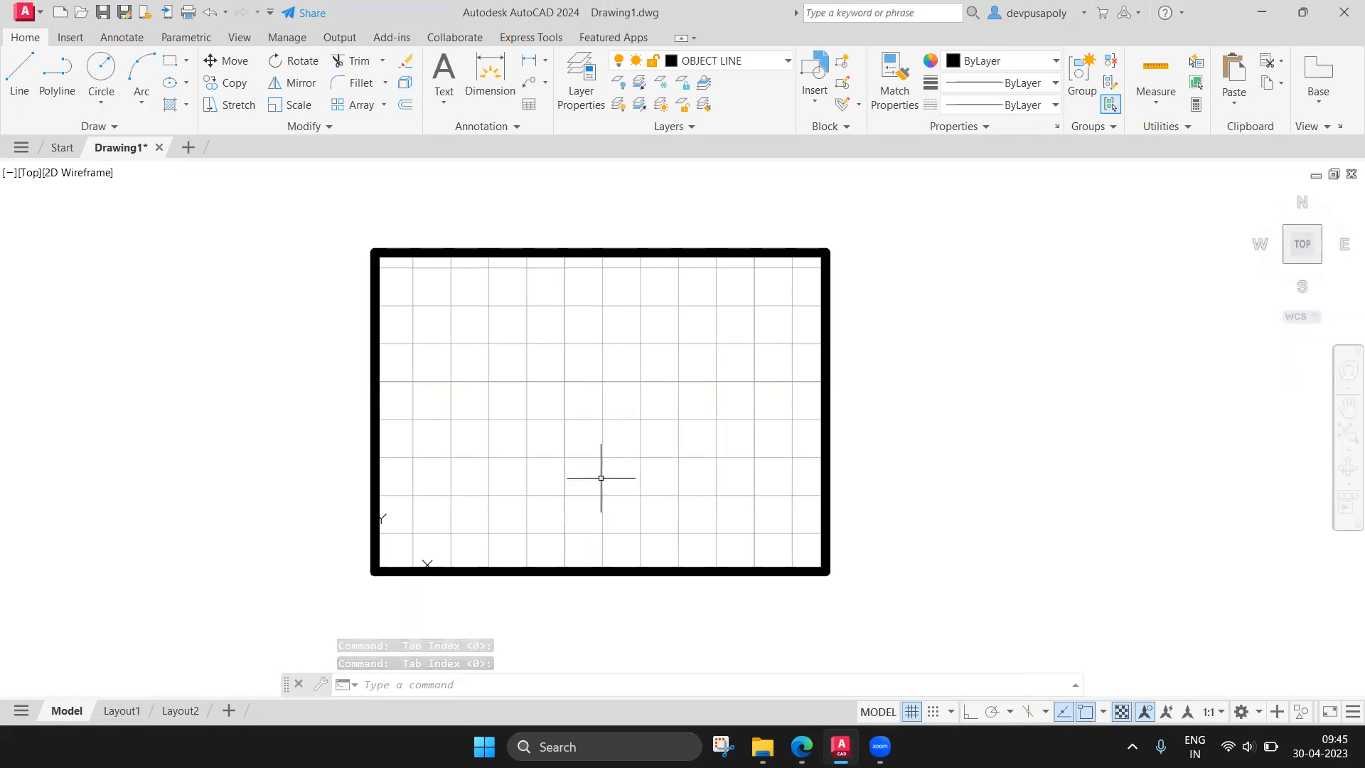
{"action": "type", "text": "limits"}
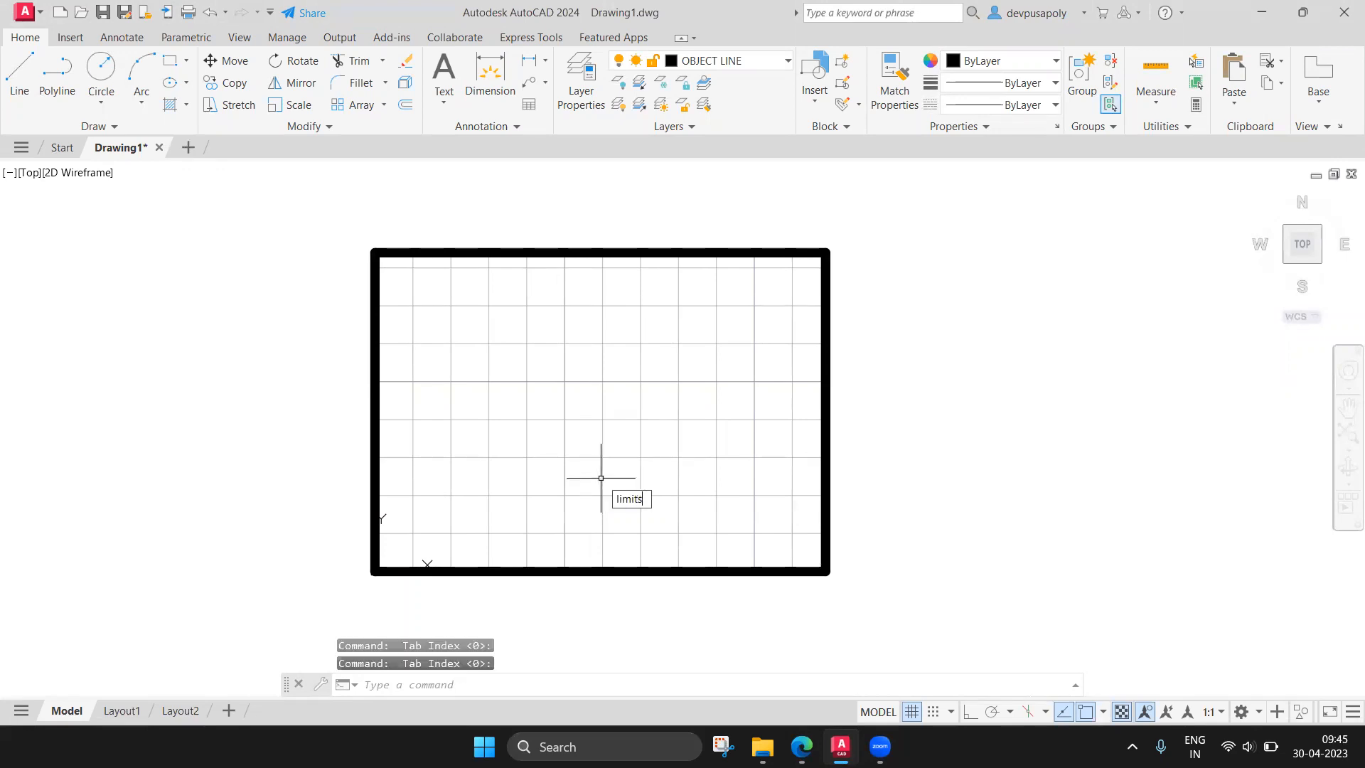
{"action": "key", "text": "Return"}
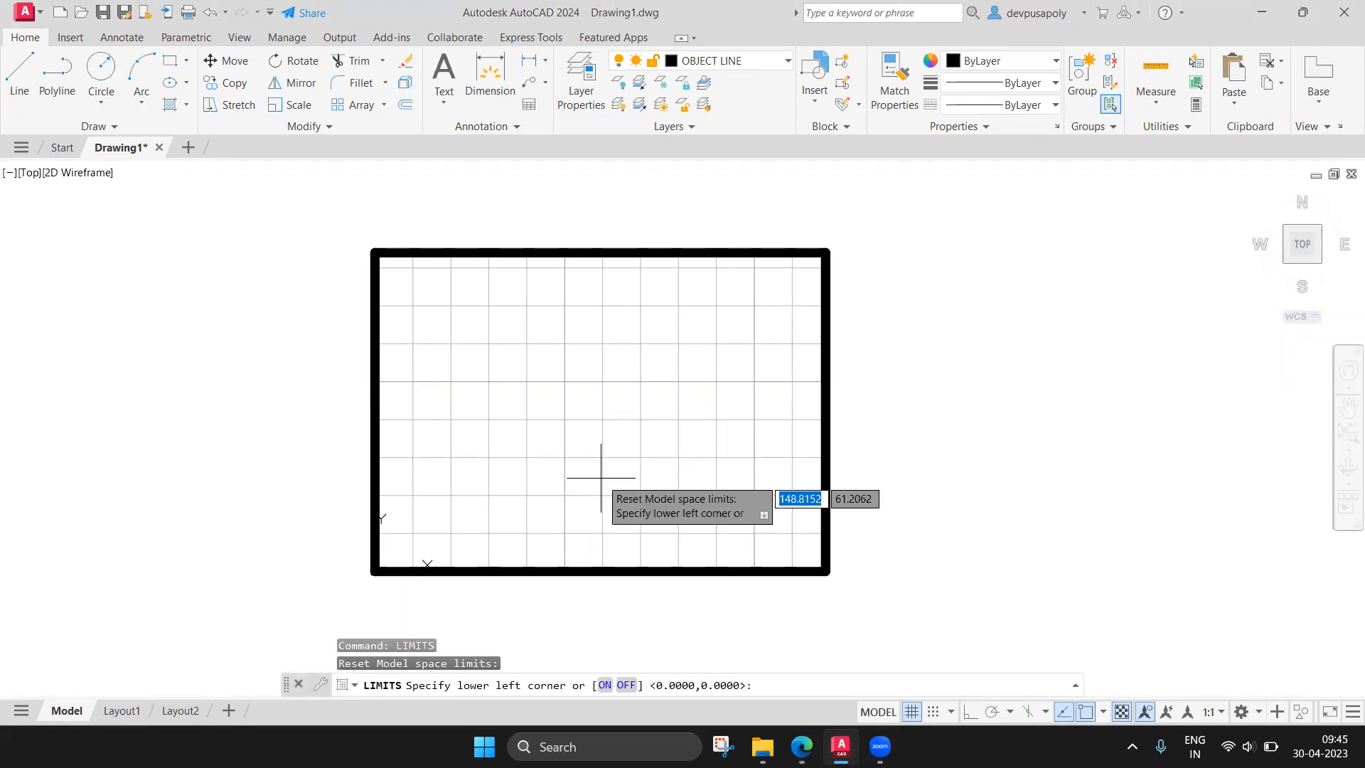
{"action": "key", "text": "Escape"}
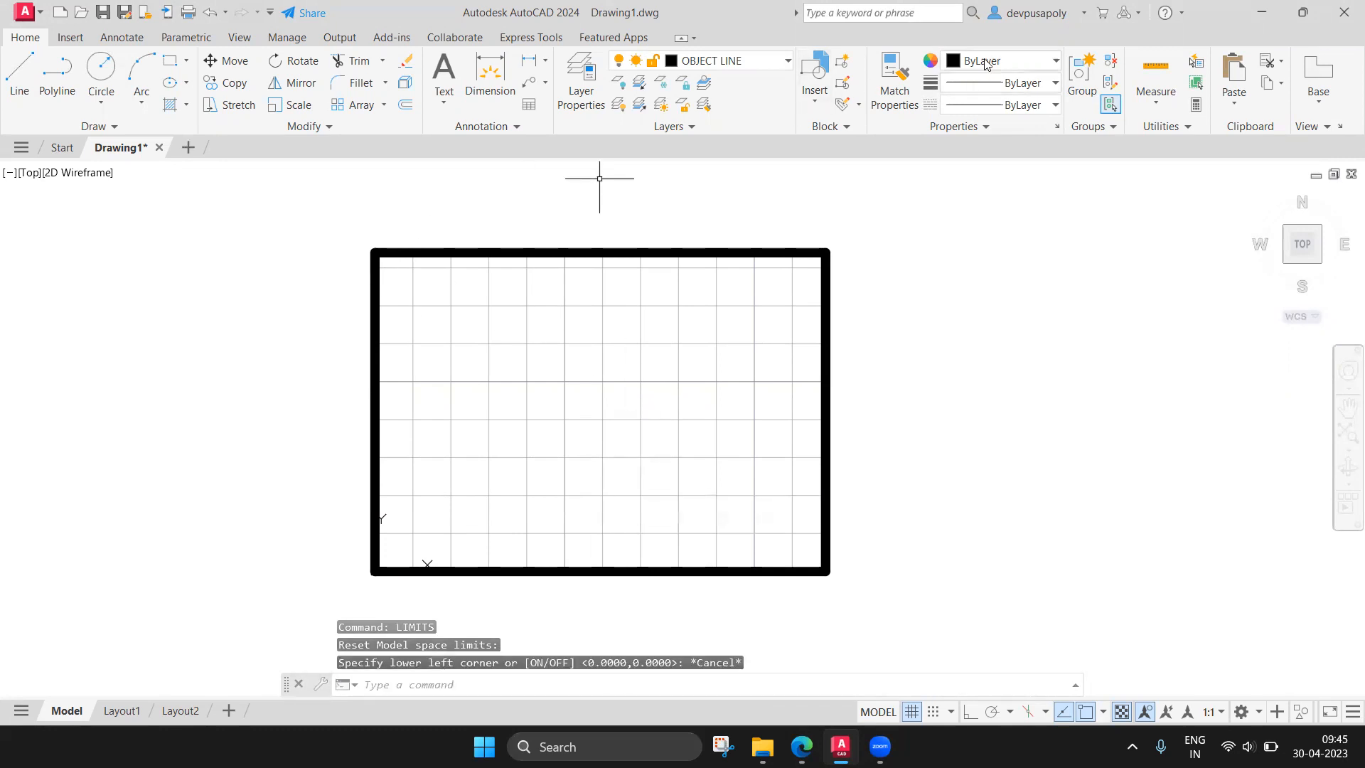
{"action": "left_click", "coordinate": [1008, 84]}
{"action": "left_click", "coordinate": [1006, 83]}
{"action": "left_click", "coordinate": [1007, 83]}
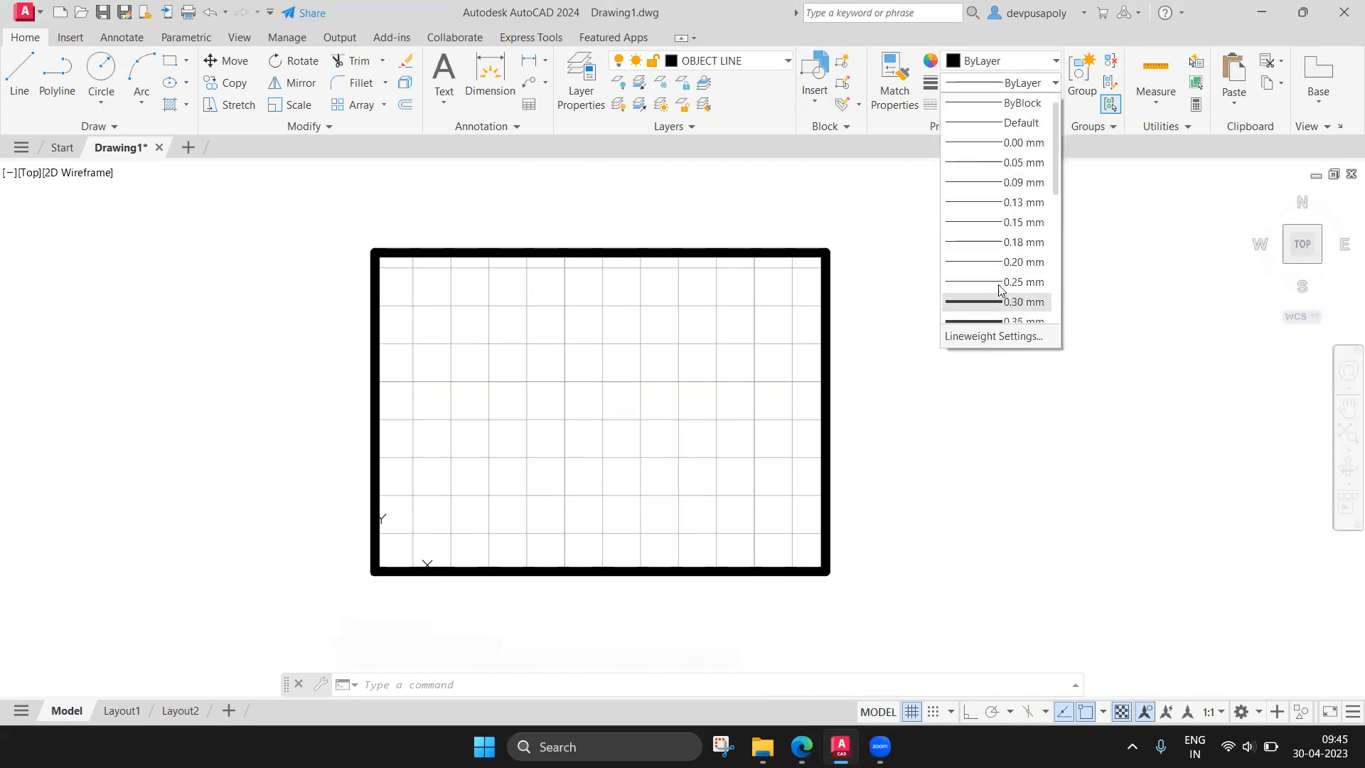
{"action": "left_click", "coordinate": [1002, 88]}
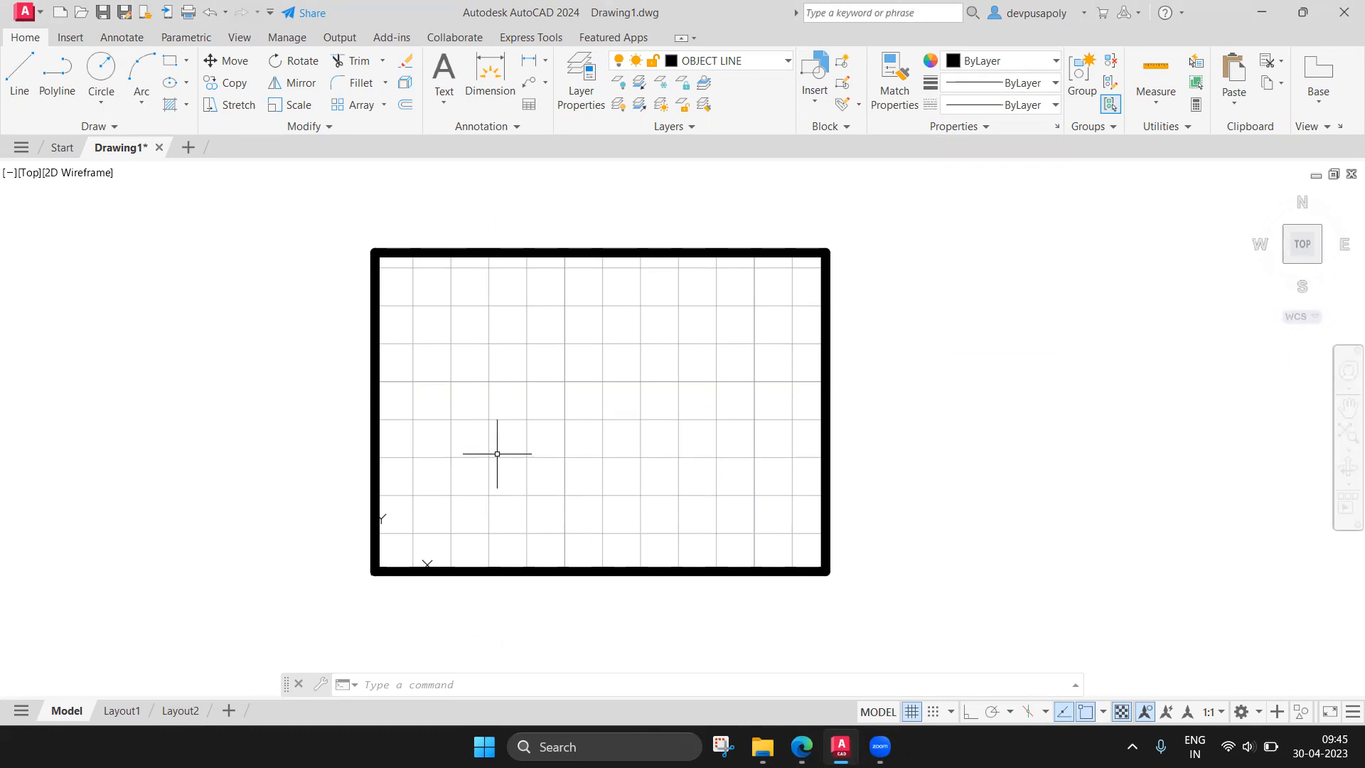
Draw a 5-sided polygon inscribed in a circle of radius 50 in the left half of the grid area, dismissing the application error.
{"action": "left_click", "coordinate": [185, 63]}
{"action": "left_click", "coordinate": [186, 65]}
{"action": "left_click", "coordinate": [184, 64]}
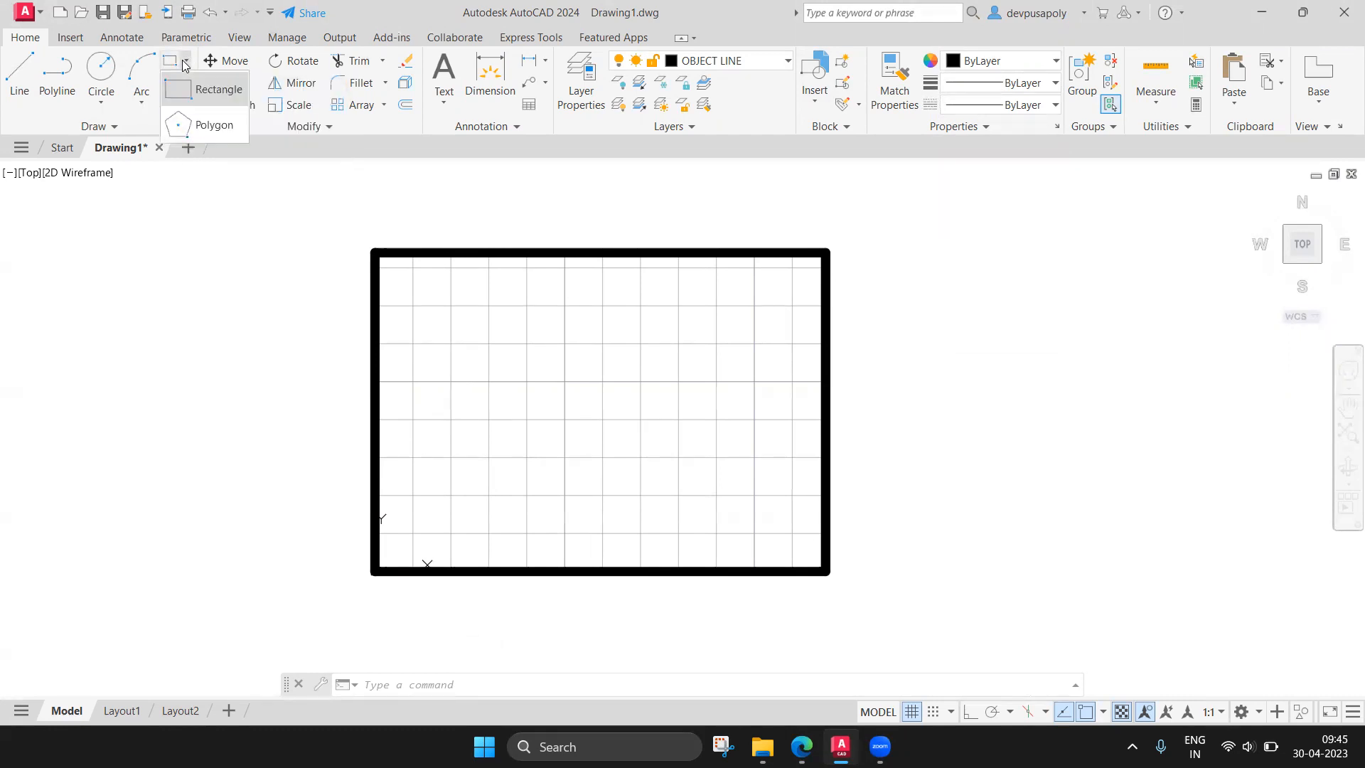
{"action": "left_click", "coordinate": [202, 127]}
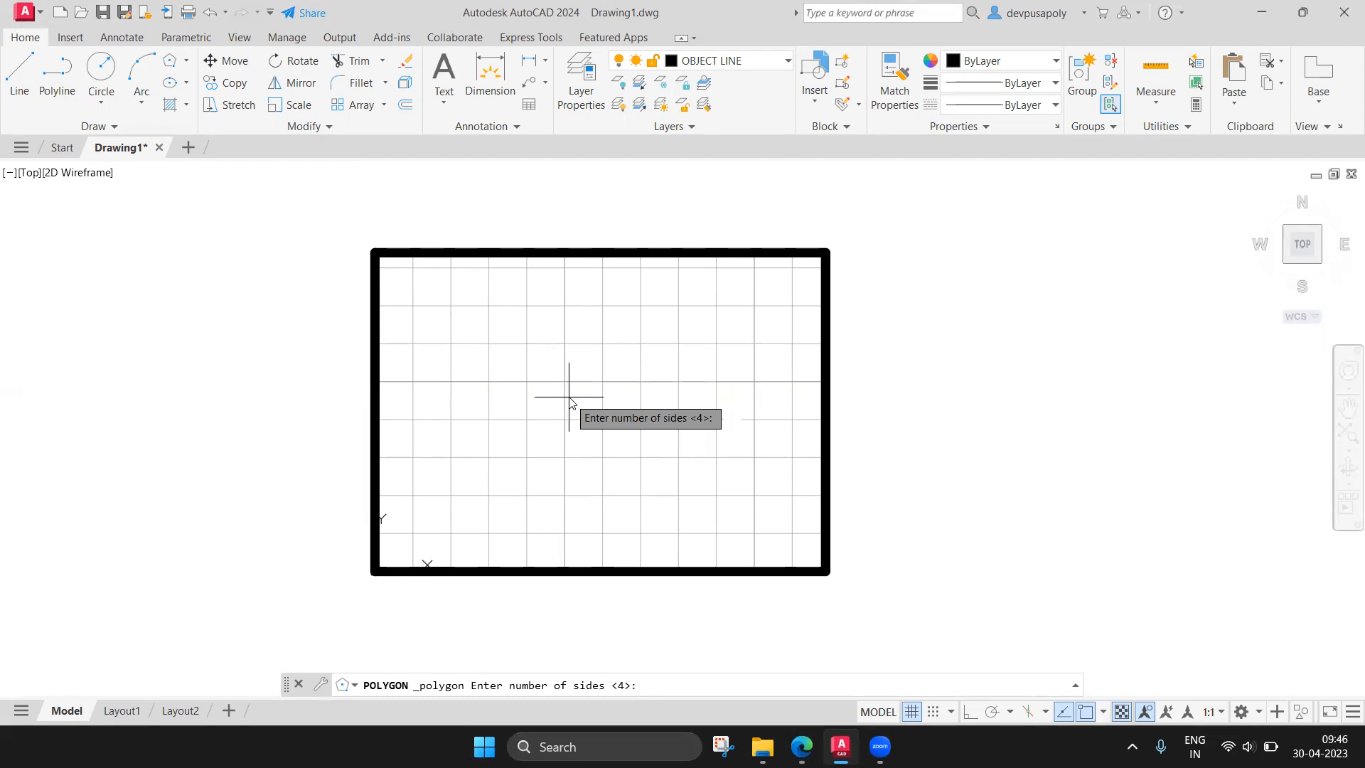
{"action": "type", "text": "5"}
{"action": "key", "text": "Return"}
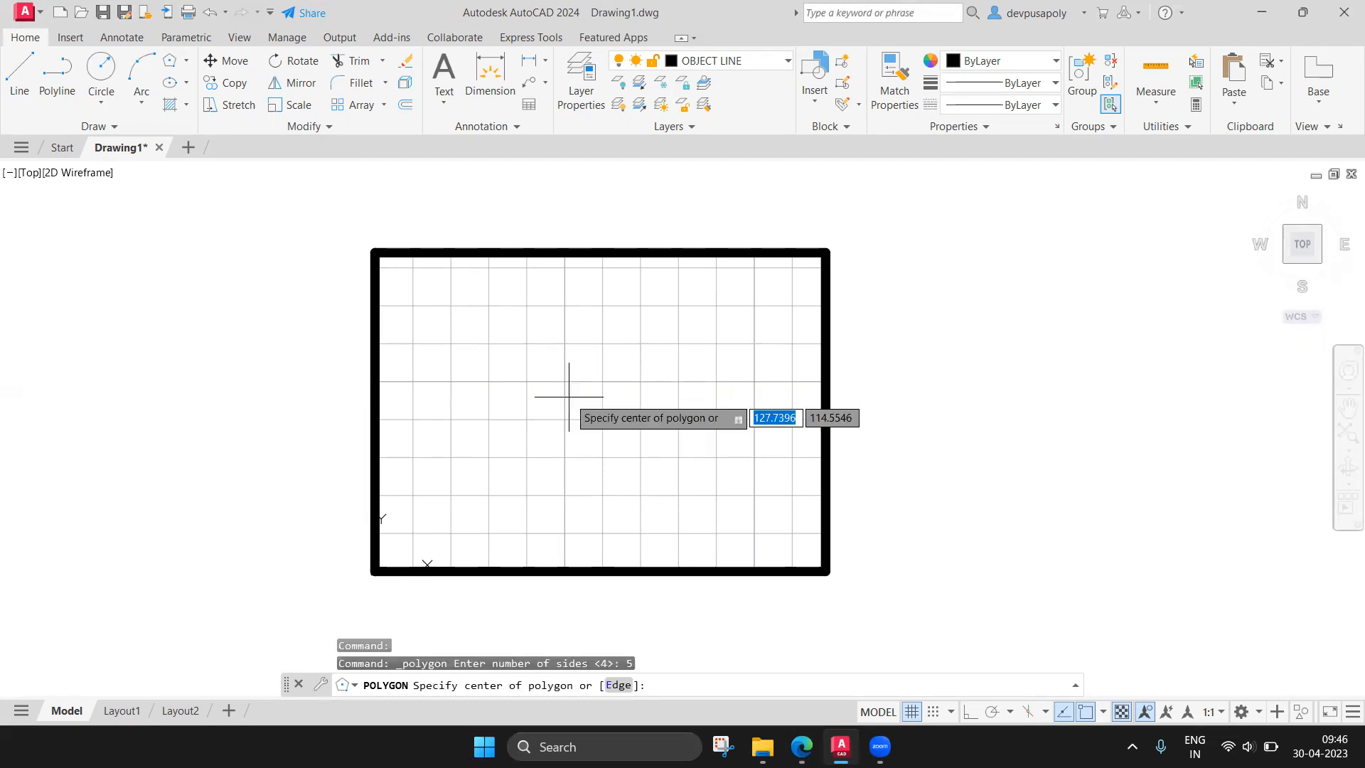
{"action": "left_click", "coordinate": [527, 383]}
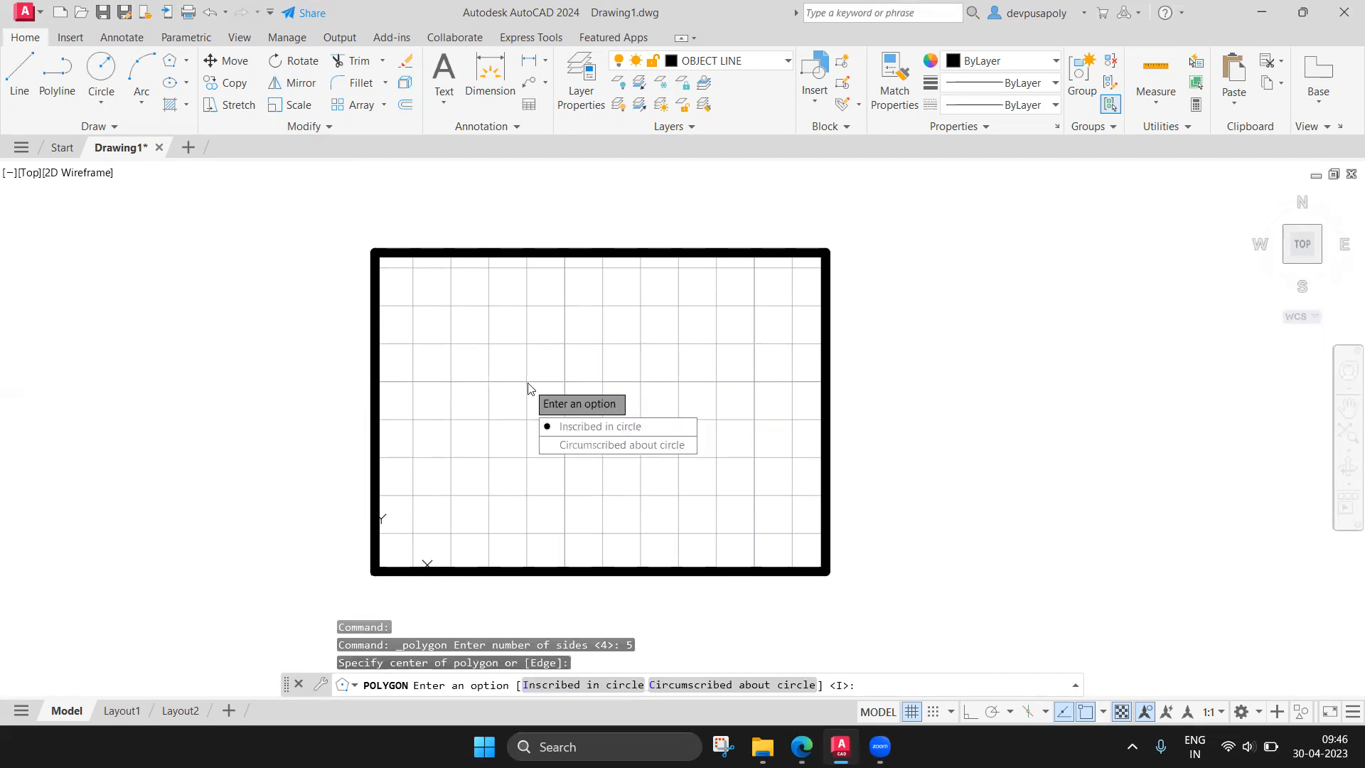
{"action": "left_click", "coordinate": [569, 426]}
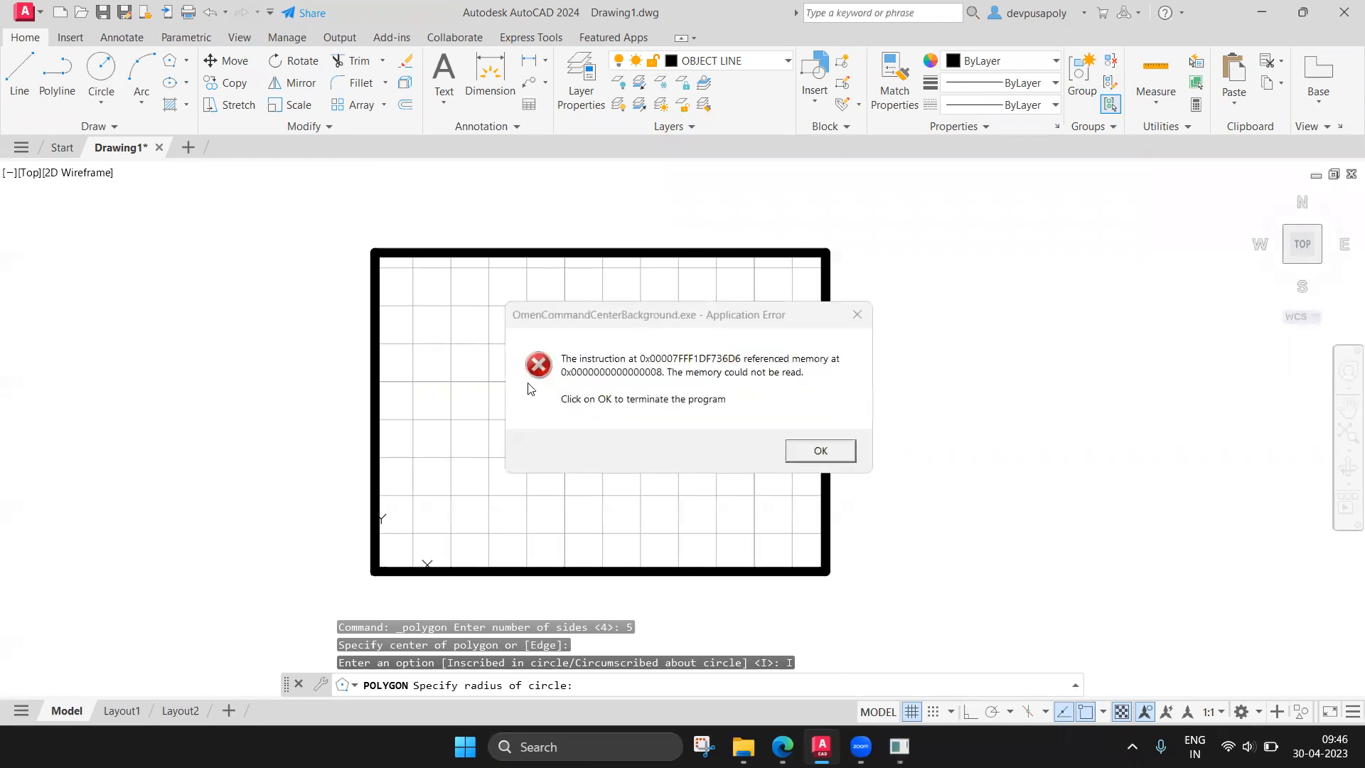
{"action": "left_click", "coordinate": [811, 455]}
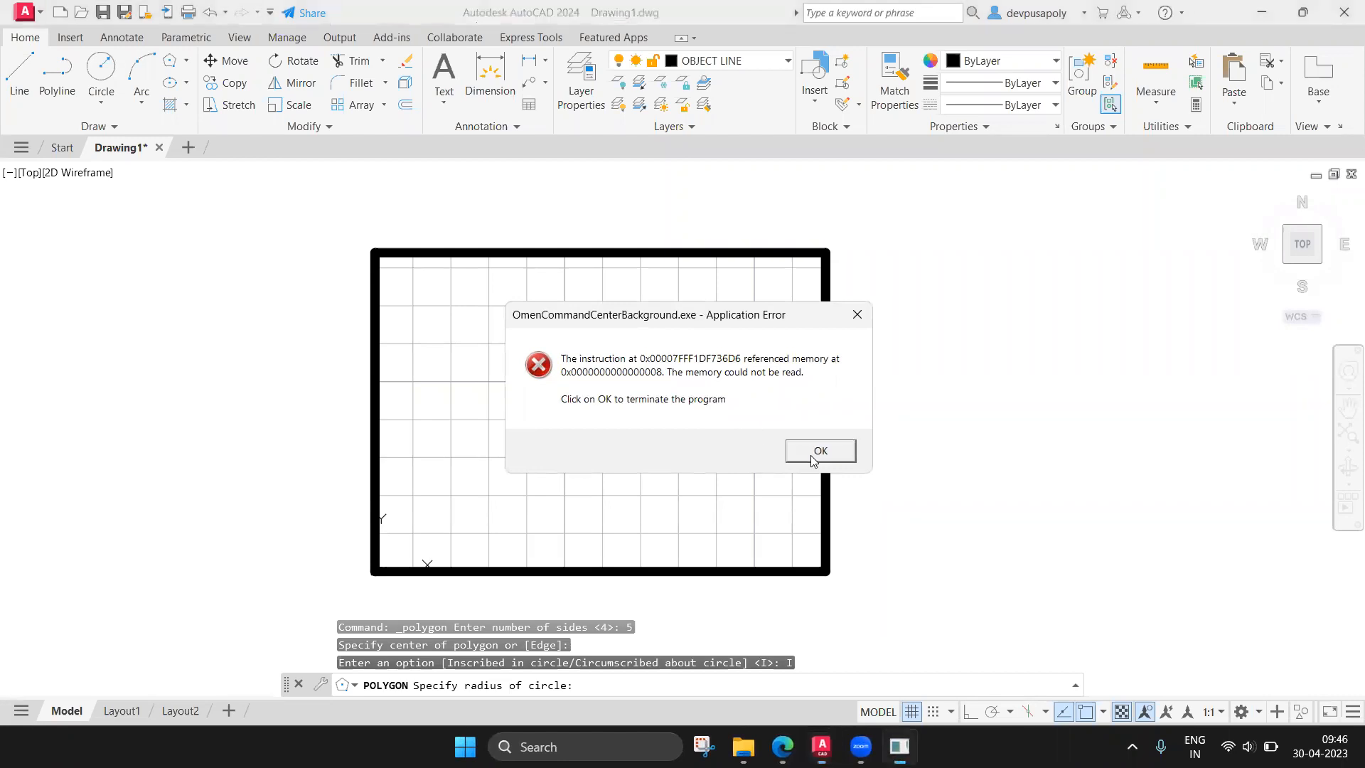
{"action": "left_click", "coordinate": [819, 451]}
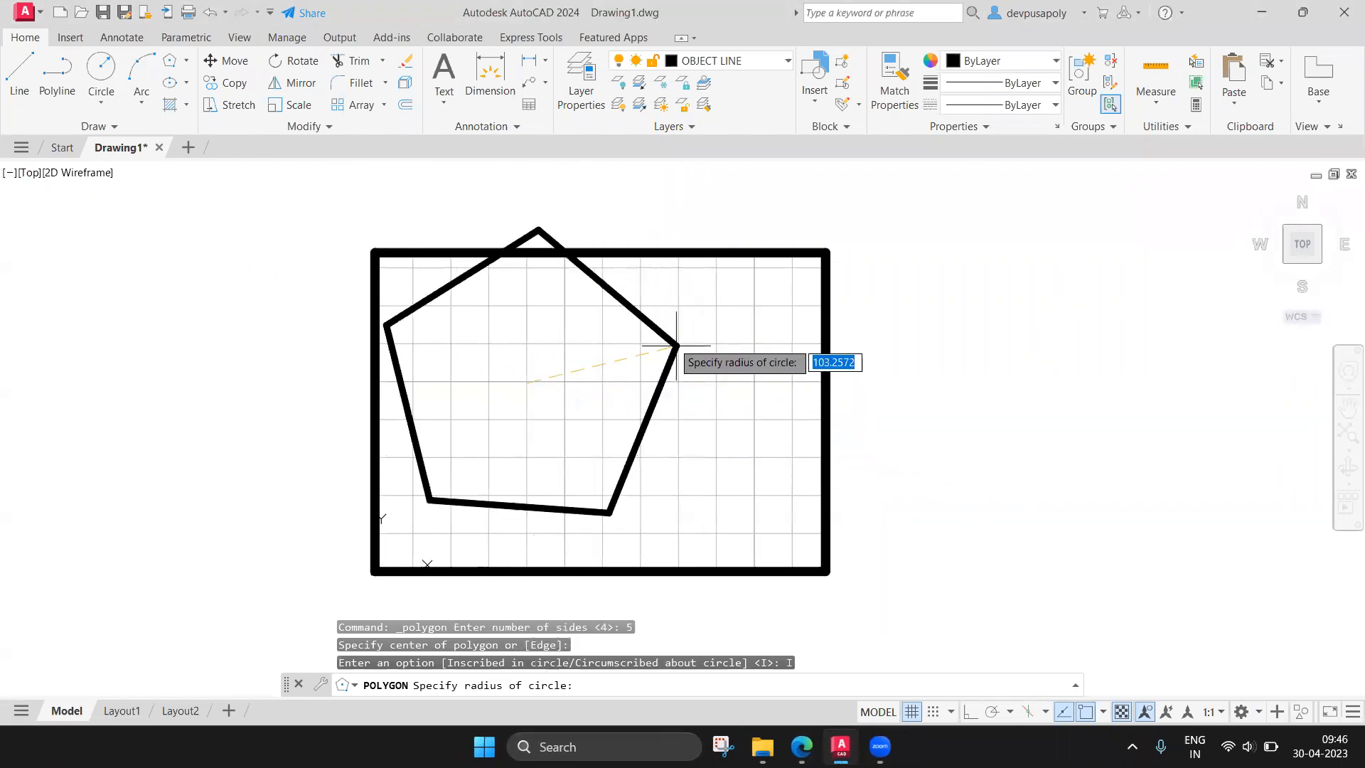
{"action": "type", "text": "50"}
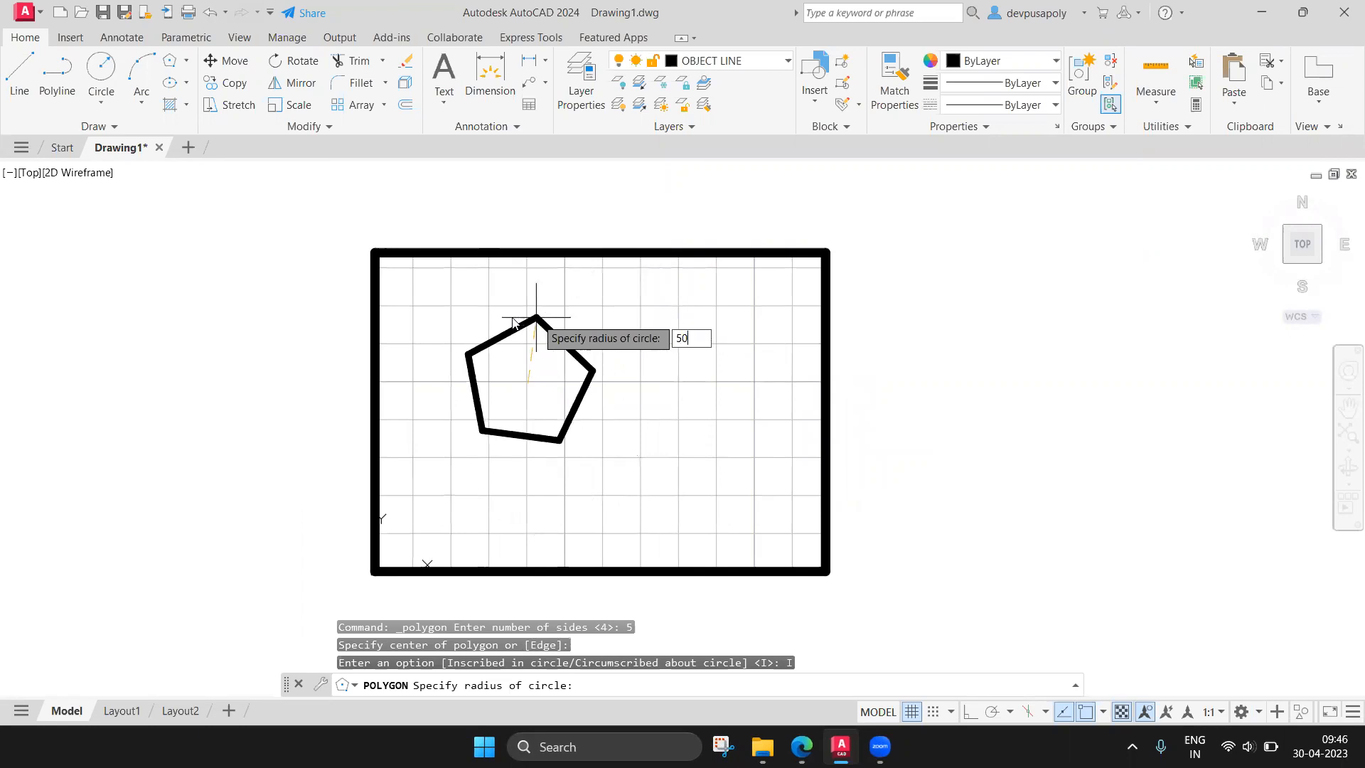
{"action": "key", "text": "Return"}
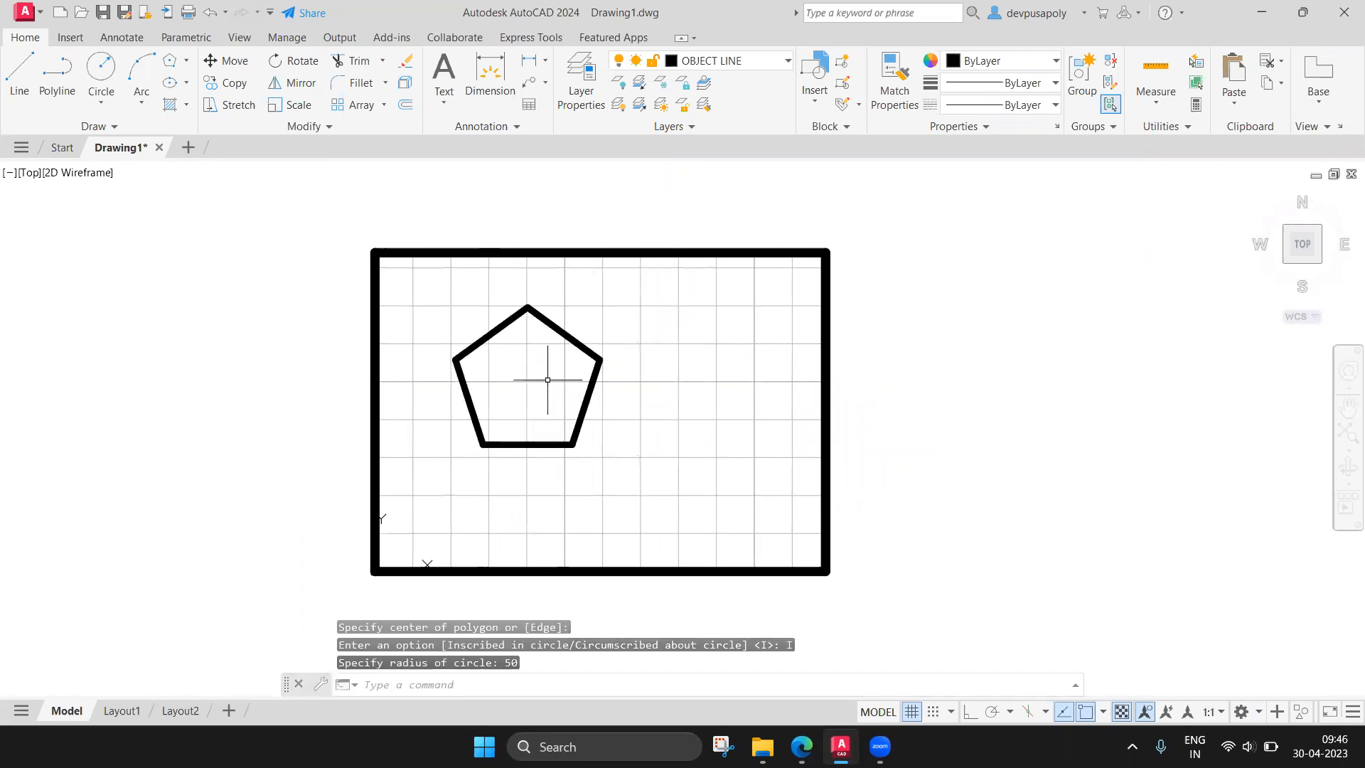
Rotate the pentagon slightly about its geometric center using a freely picked rotation angle.
{"action": "scroll", "coordinate": [547, 380], "scroll_direction": "up", "scroll_amount": 2}
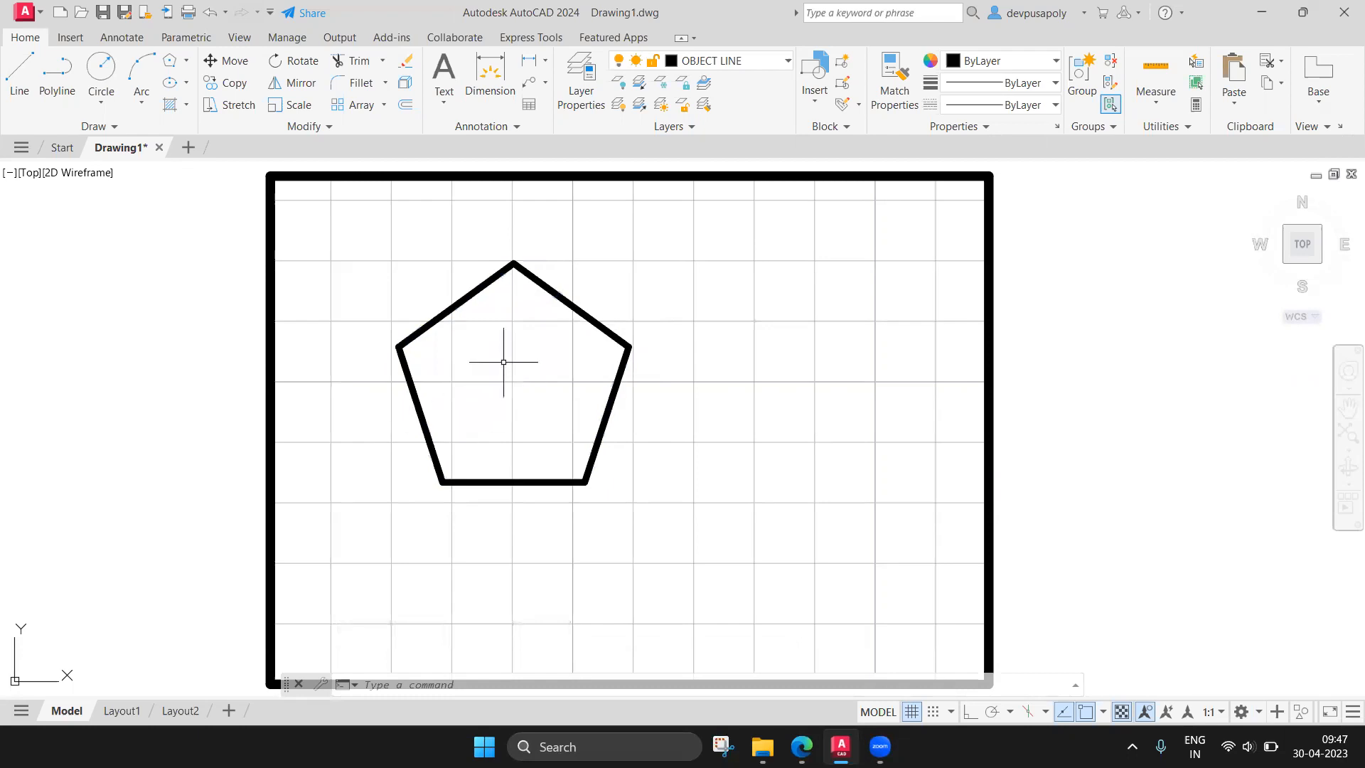
{"action": "type", "text": "ROTATE"}
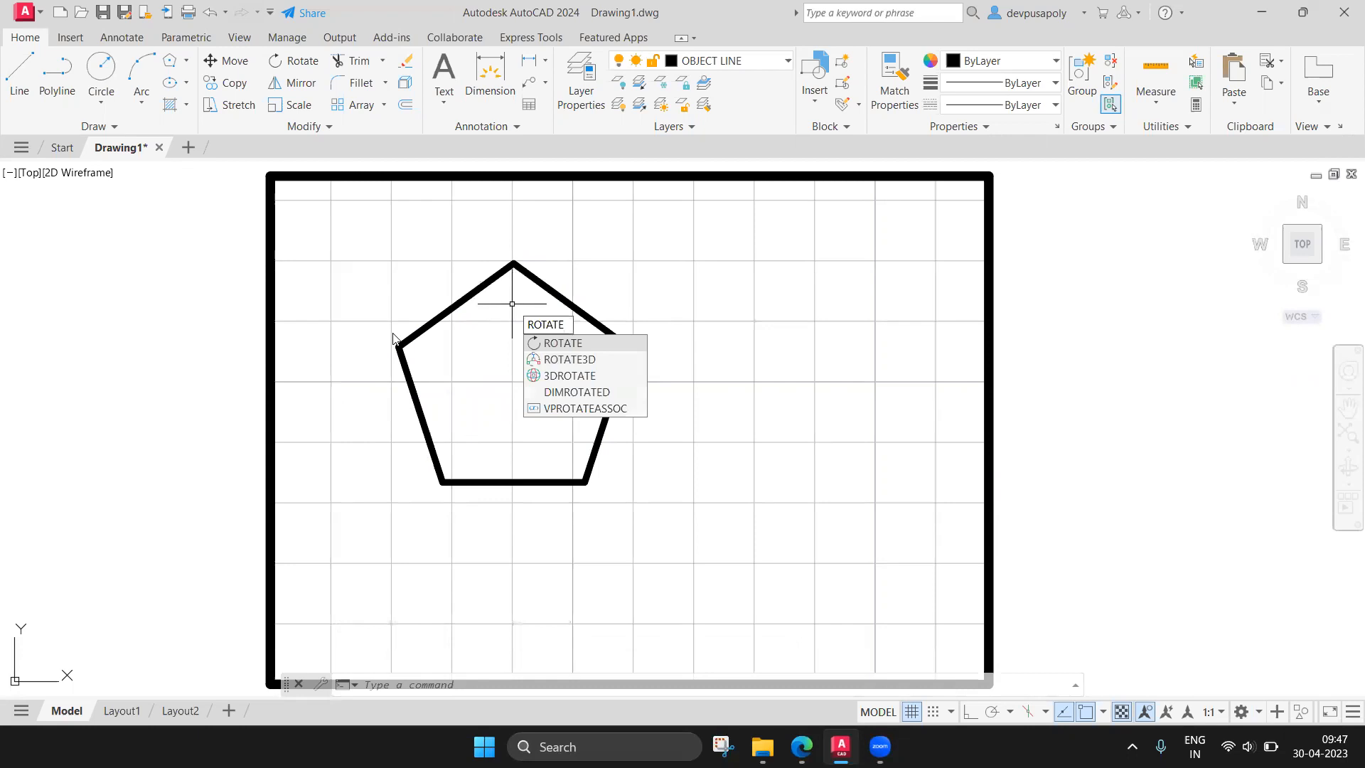
{"action": "left_click", "coordinate": [534, 344]}
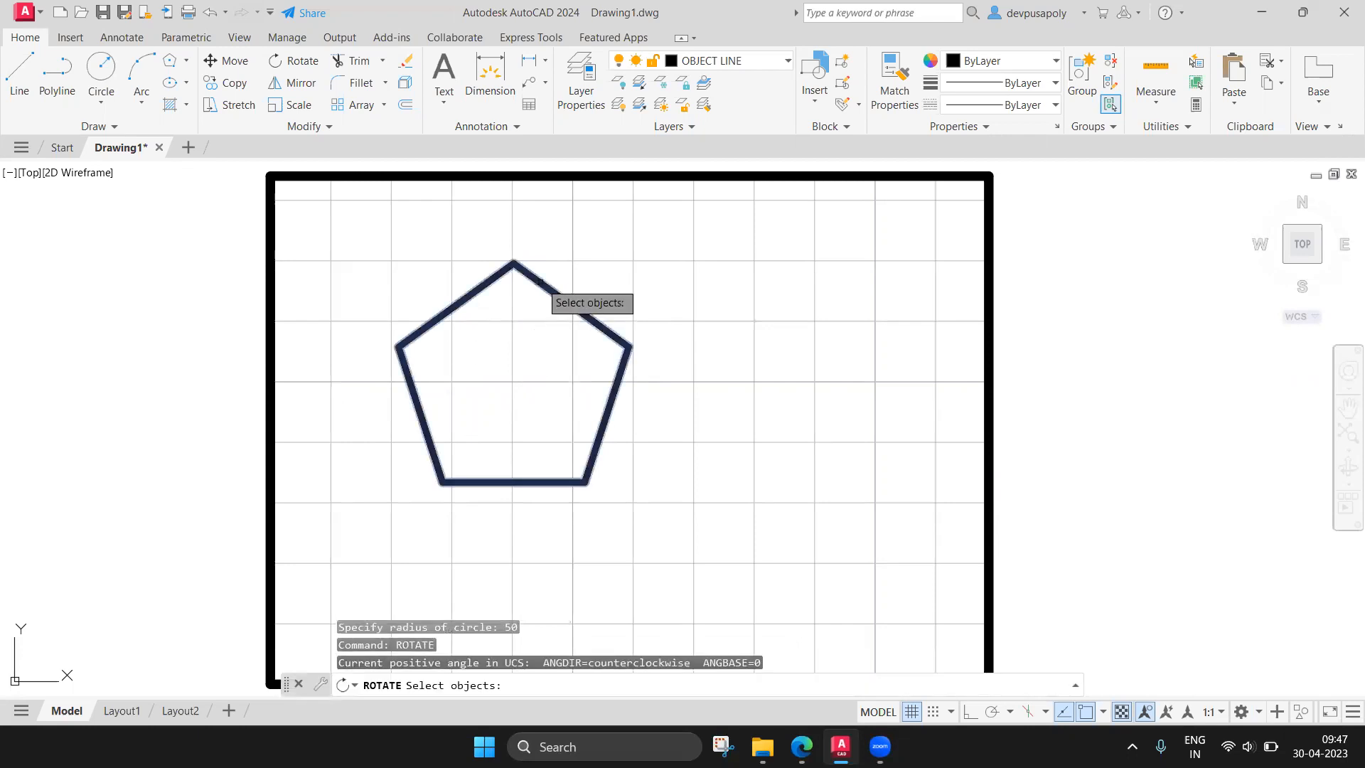
{"action": "left_click", "coordinate": [535, 281]}
{"action": "key", "text": "Return"}
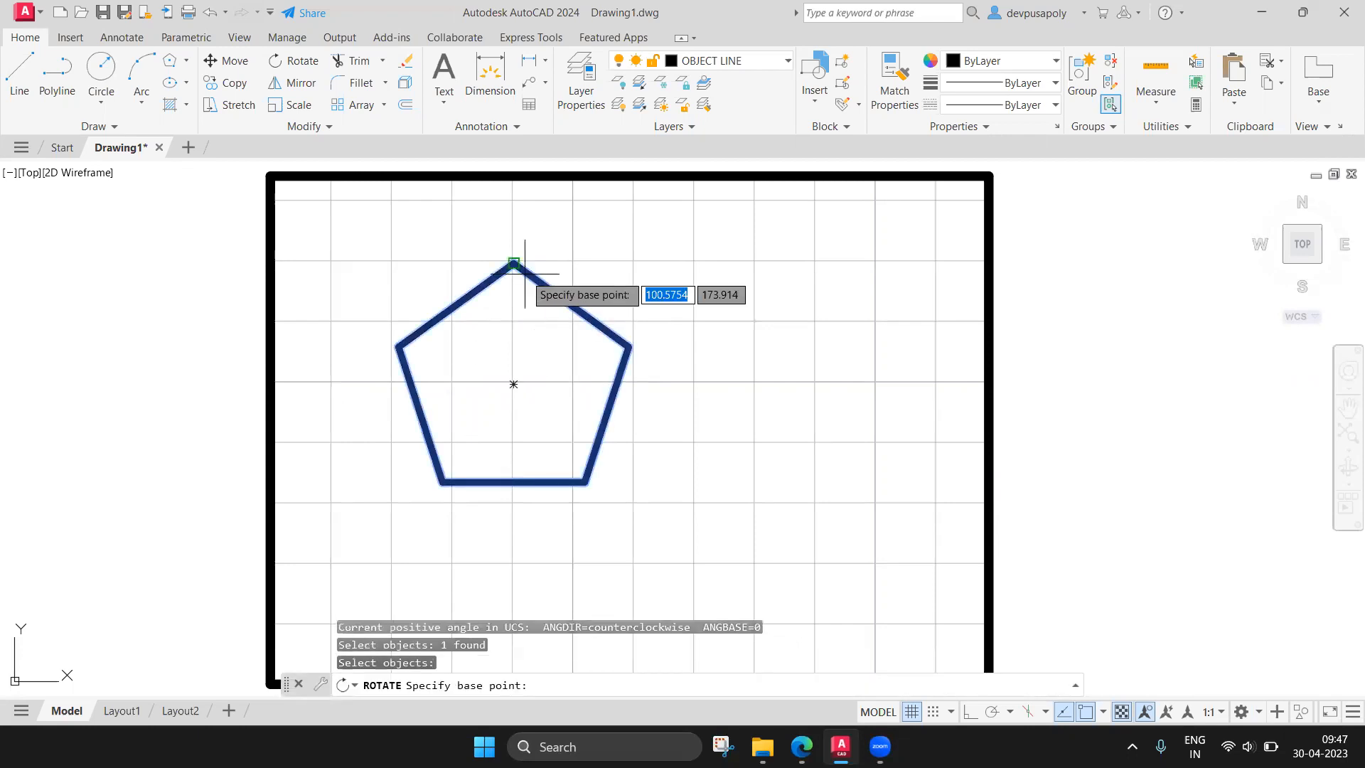
{"action": "left_click", "coordinate": [514, 383]}
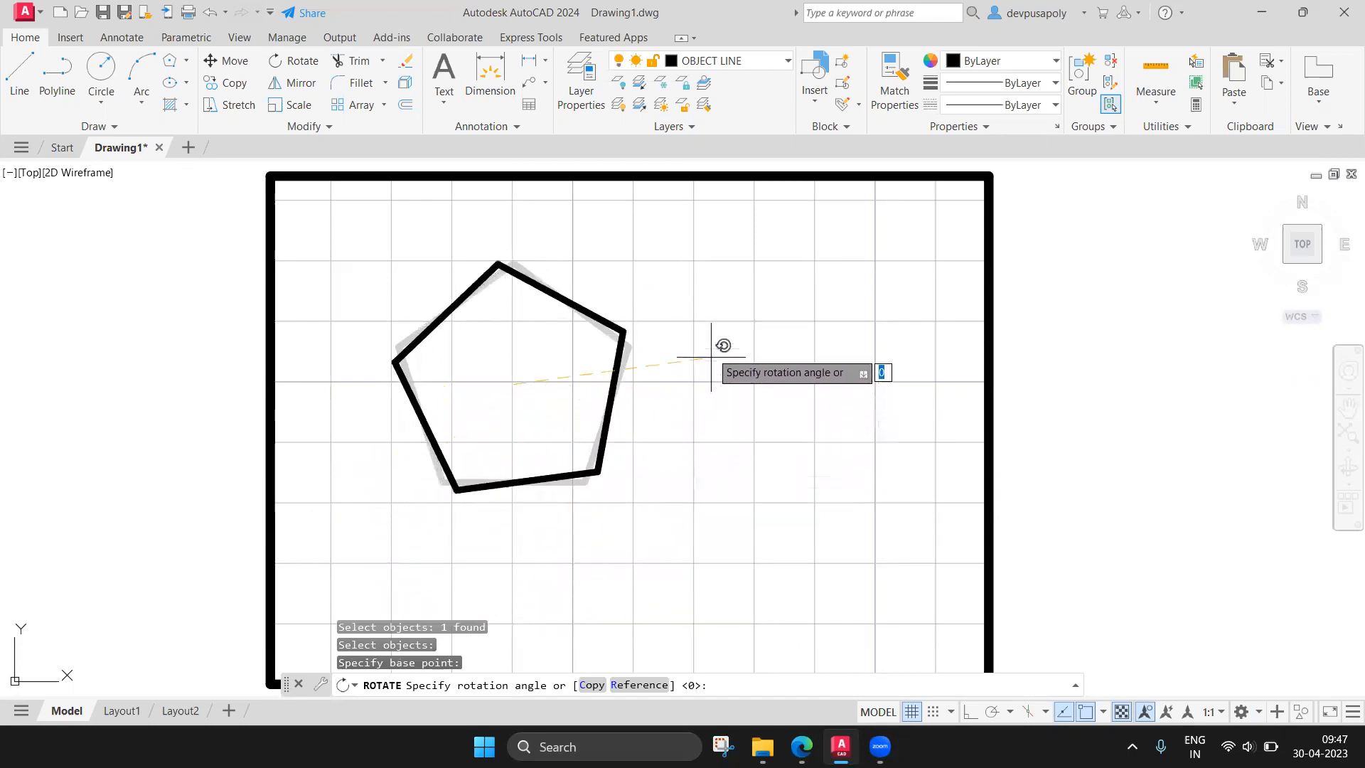
{"action": "left_click", "coordinate": [559, 249]}
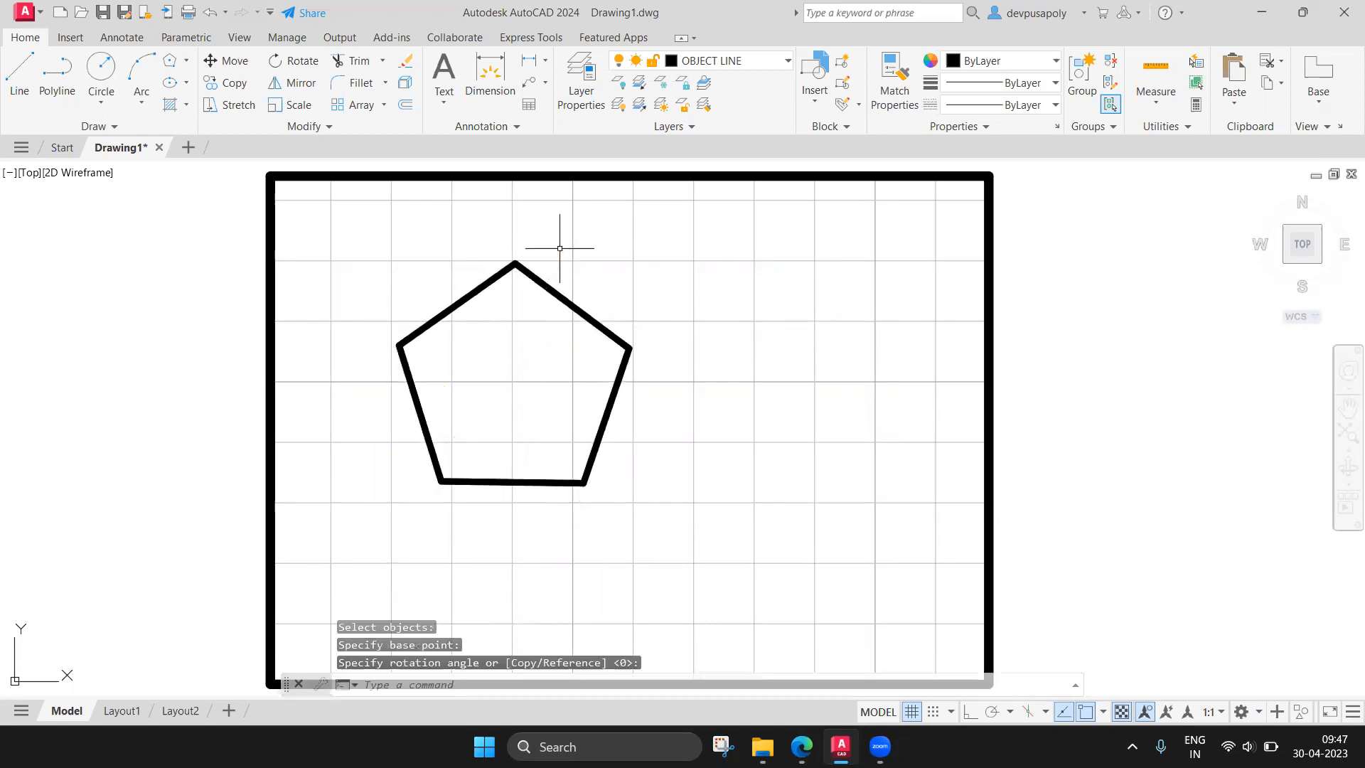
Check the enabled object snaps, then draw a line from the pentagon's geometric center to its lower-left vertex and delete it.
{"action": "left_click", "coordinate": [1103, 712]}
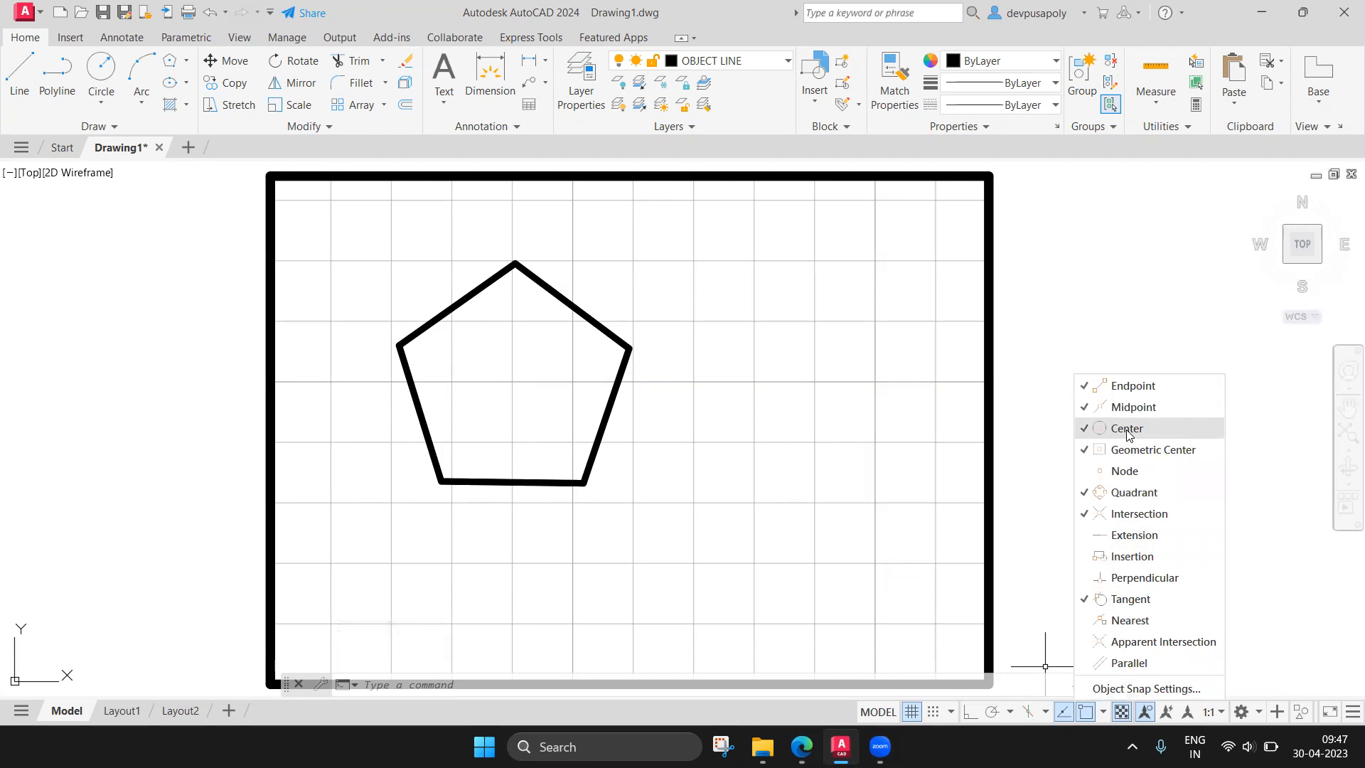
{"action": "key", "text": "Escape"}
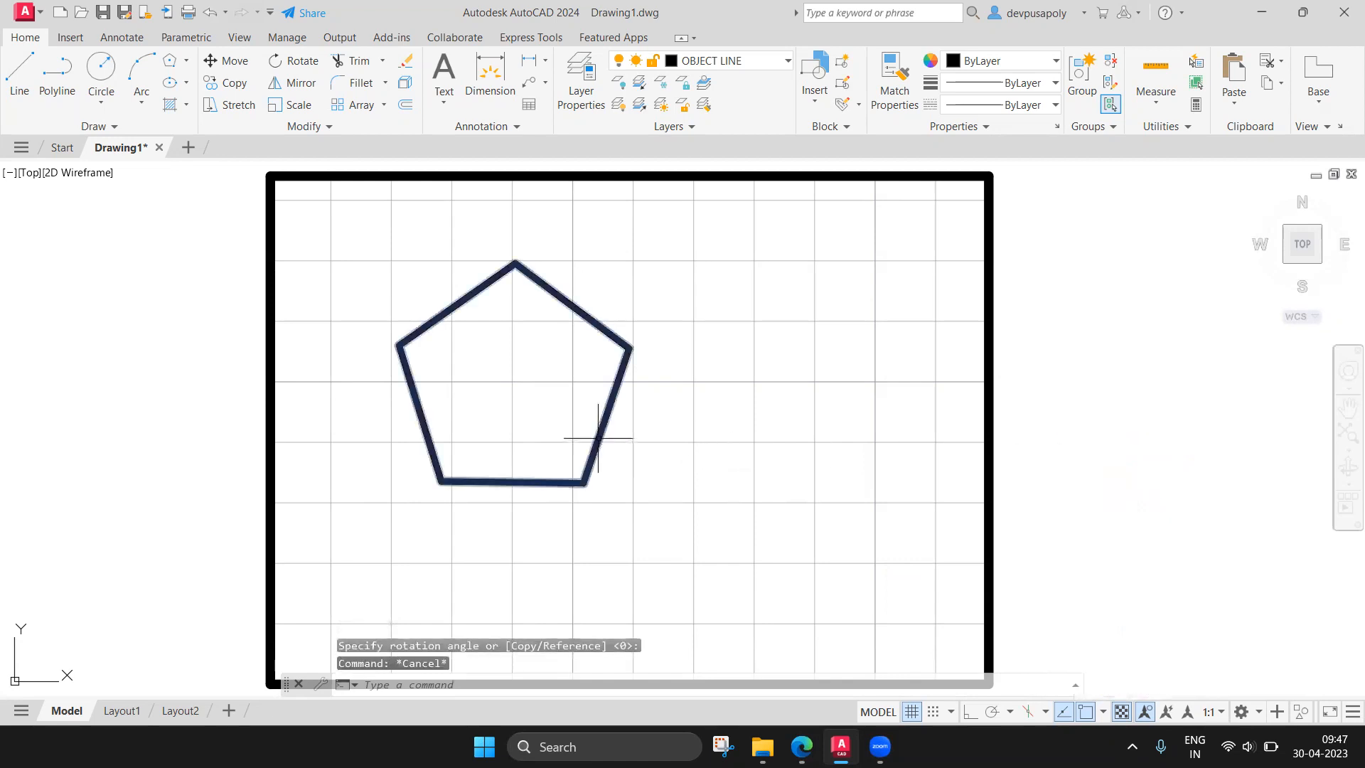
{"action": "type", "text": "line"}
{"action": "key", "text": "Return"}
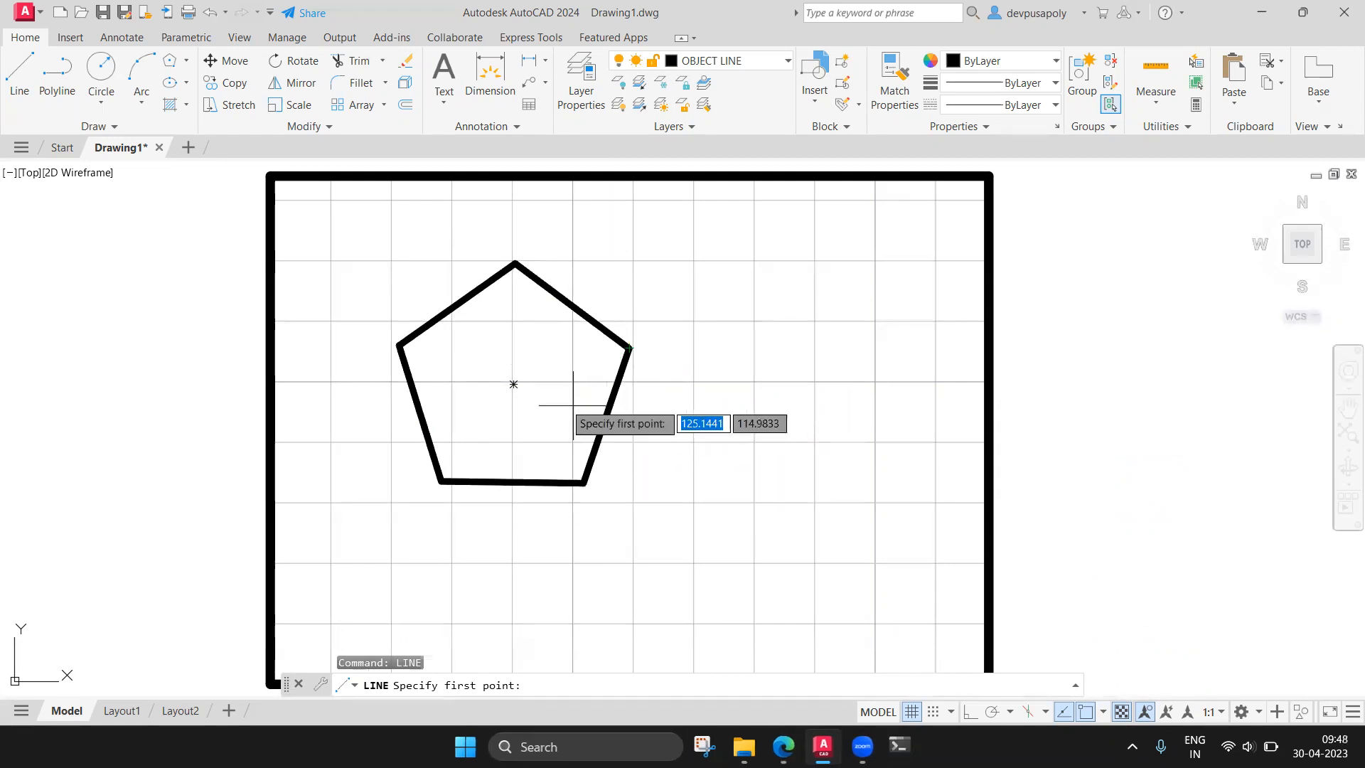
{"action": "left_click", "coordinate": [513, 384]}
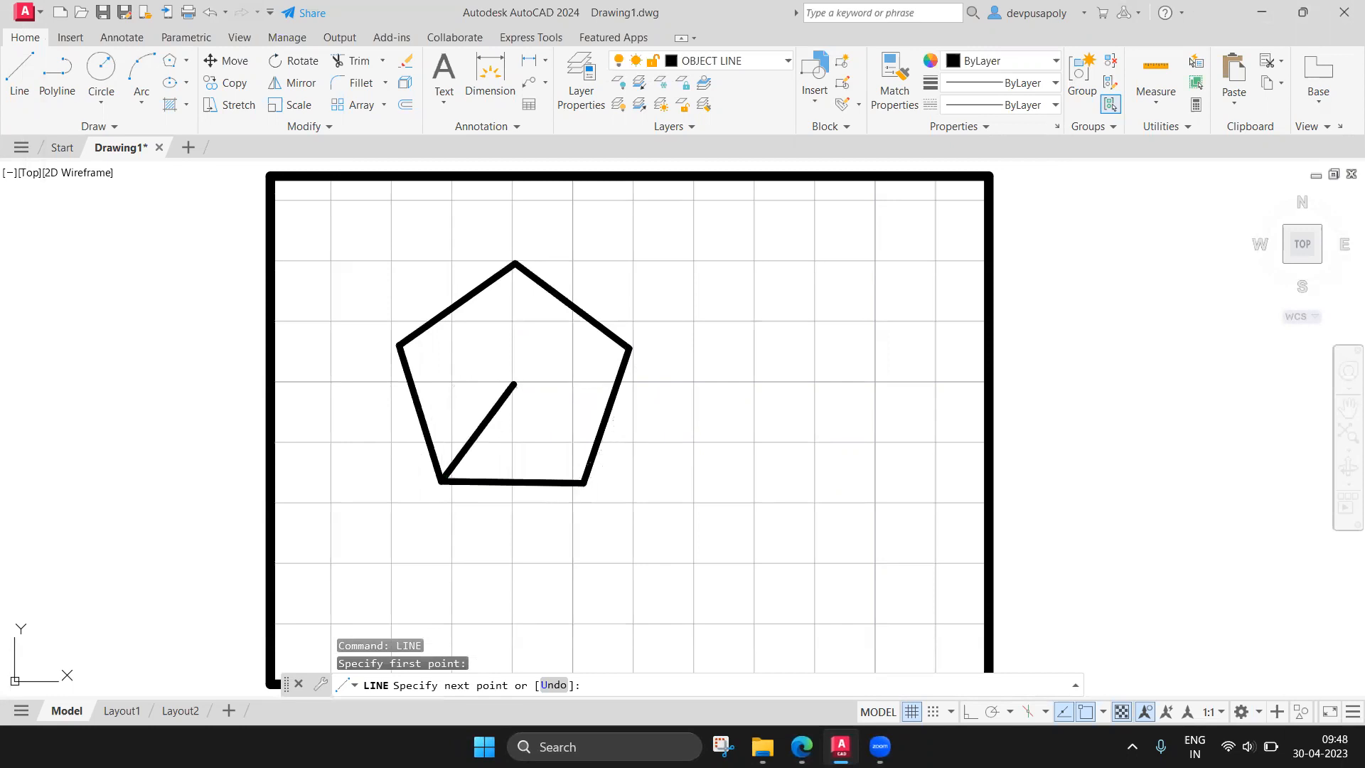
{"action": "left_click", "coordinate": [441, 480]}
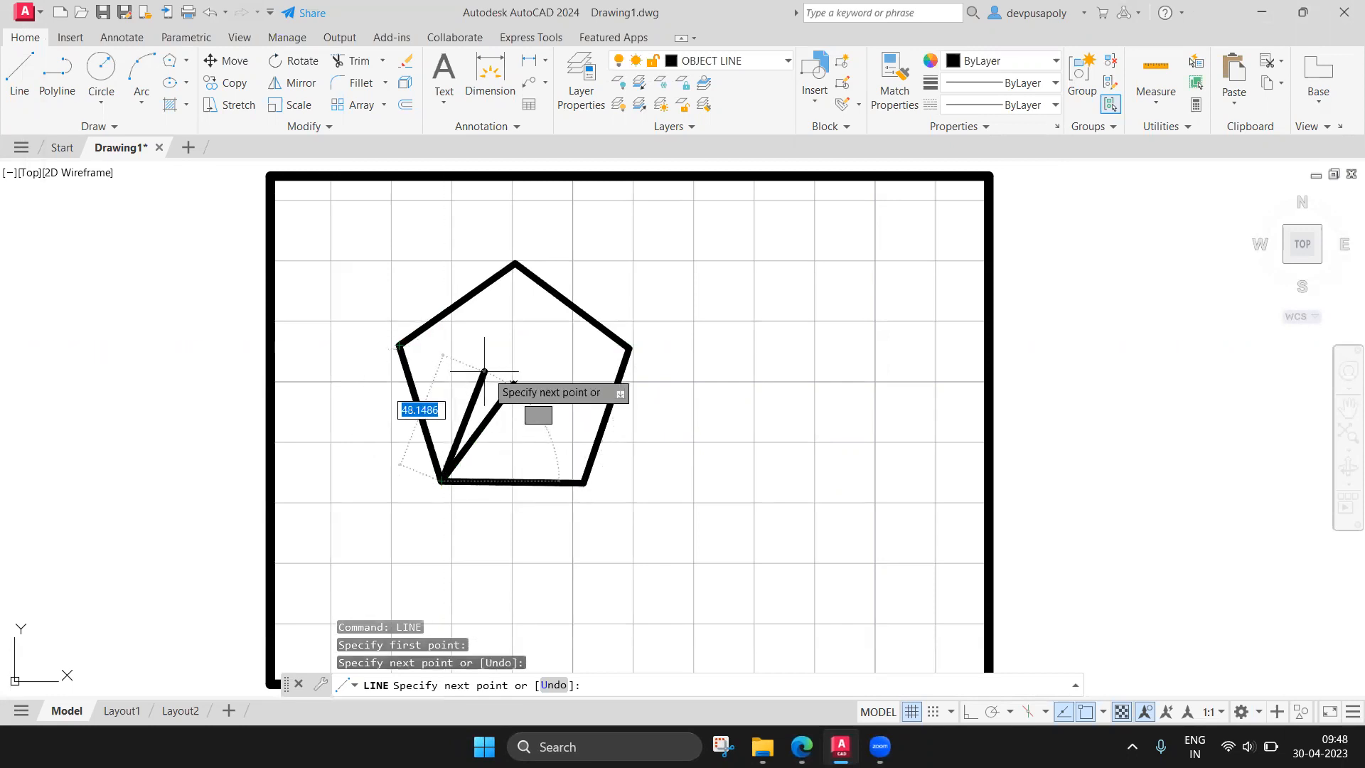
{"action": "key", "text": "Escape"}
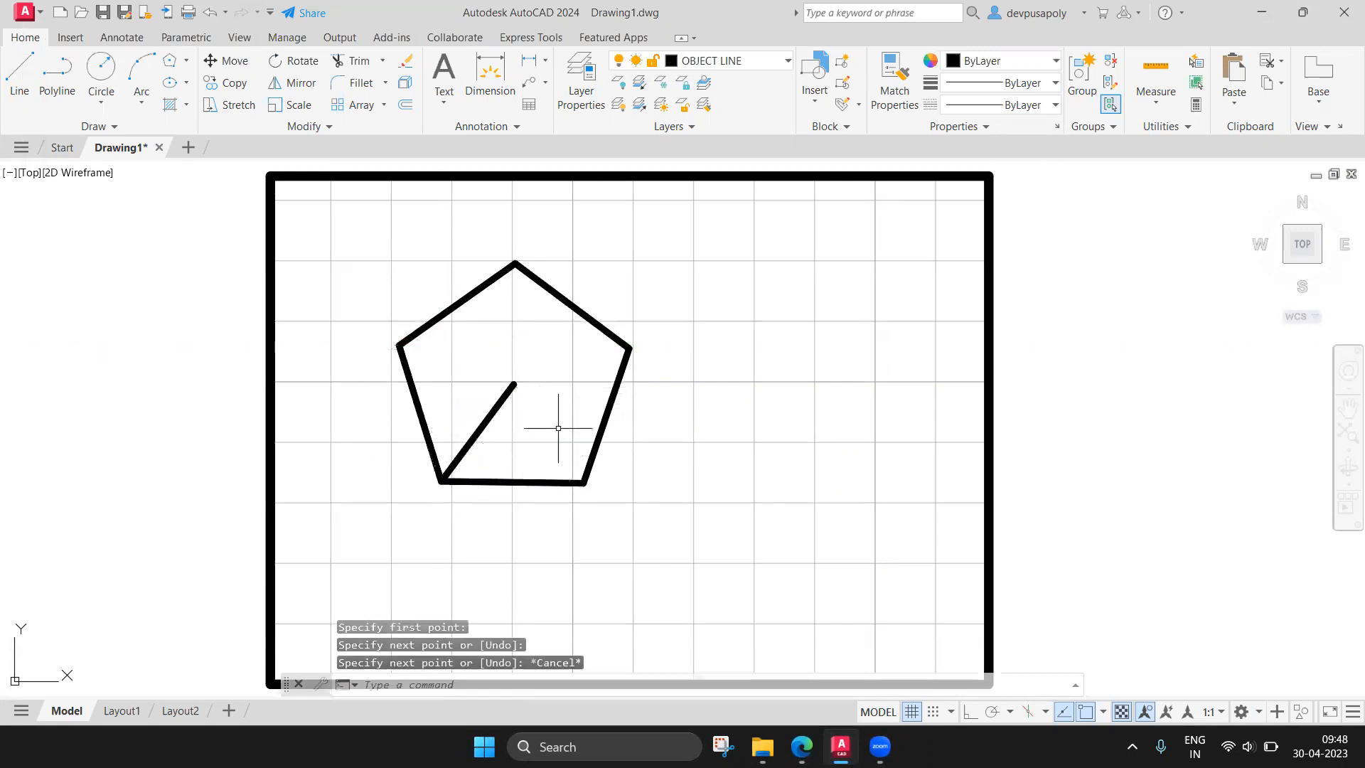
{"action": "left_click", "coordinate": [497, 411]}
{"action": "key", "text": "Delete"}
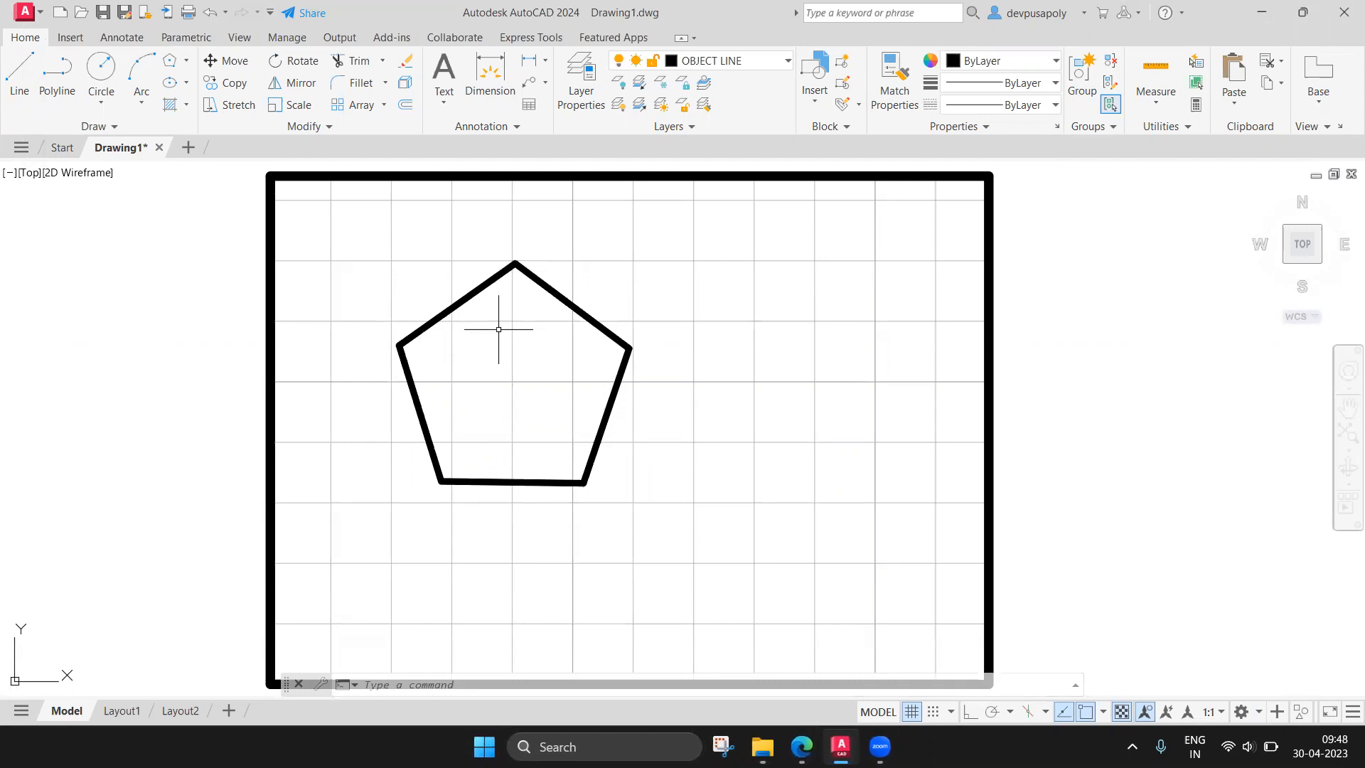
Draw a second 5-sided polygon, circumscribed about a circle of radius 50, to the right of the first pentagon.
{"action": "left_click", "coordinate": [186, 60]}
{"action": "left_click", "coordinate": [201, 125]}
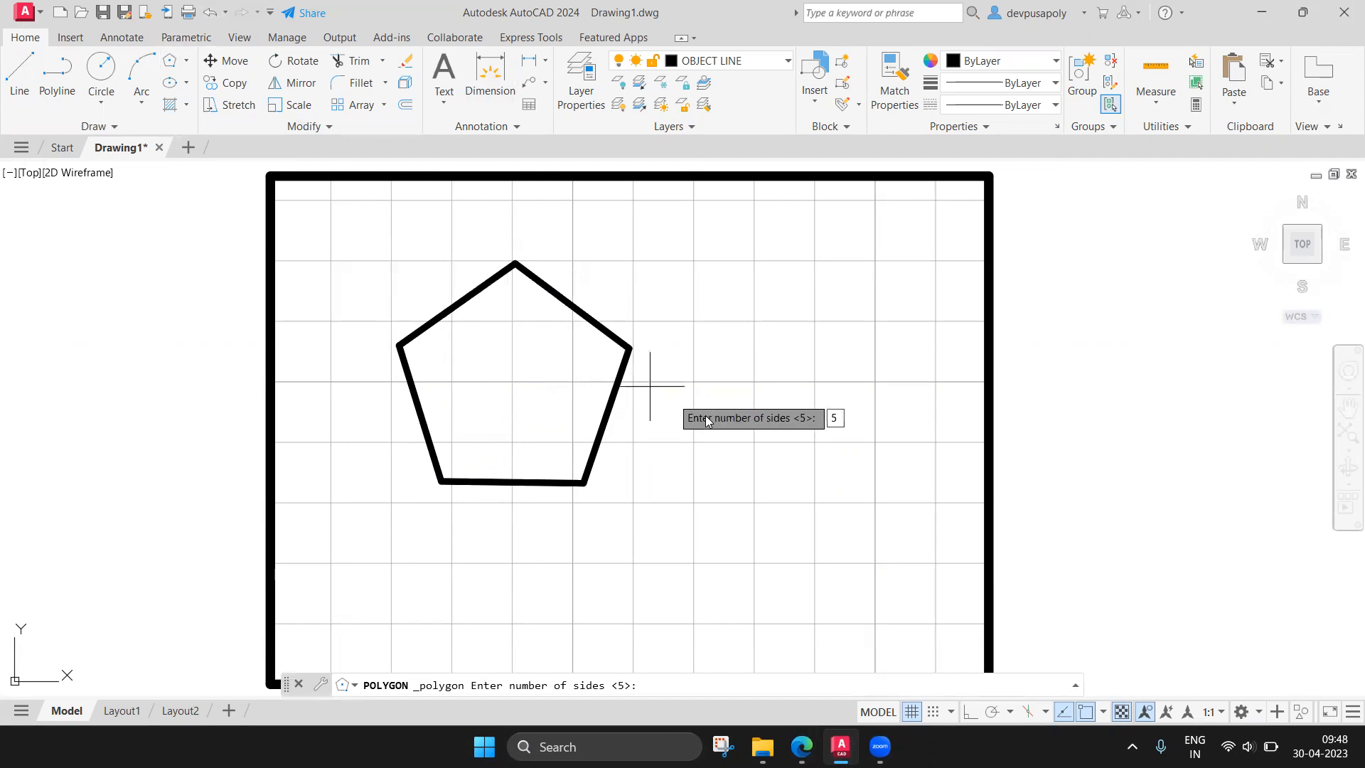
{"action": "key", "text": "Return"}
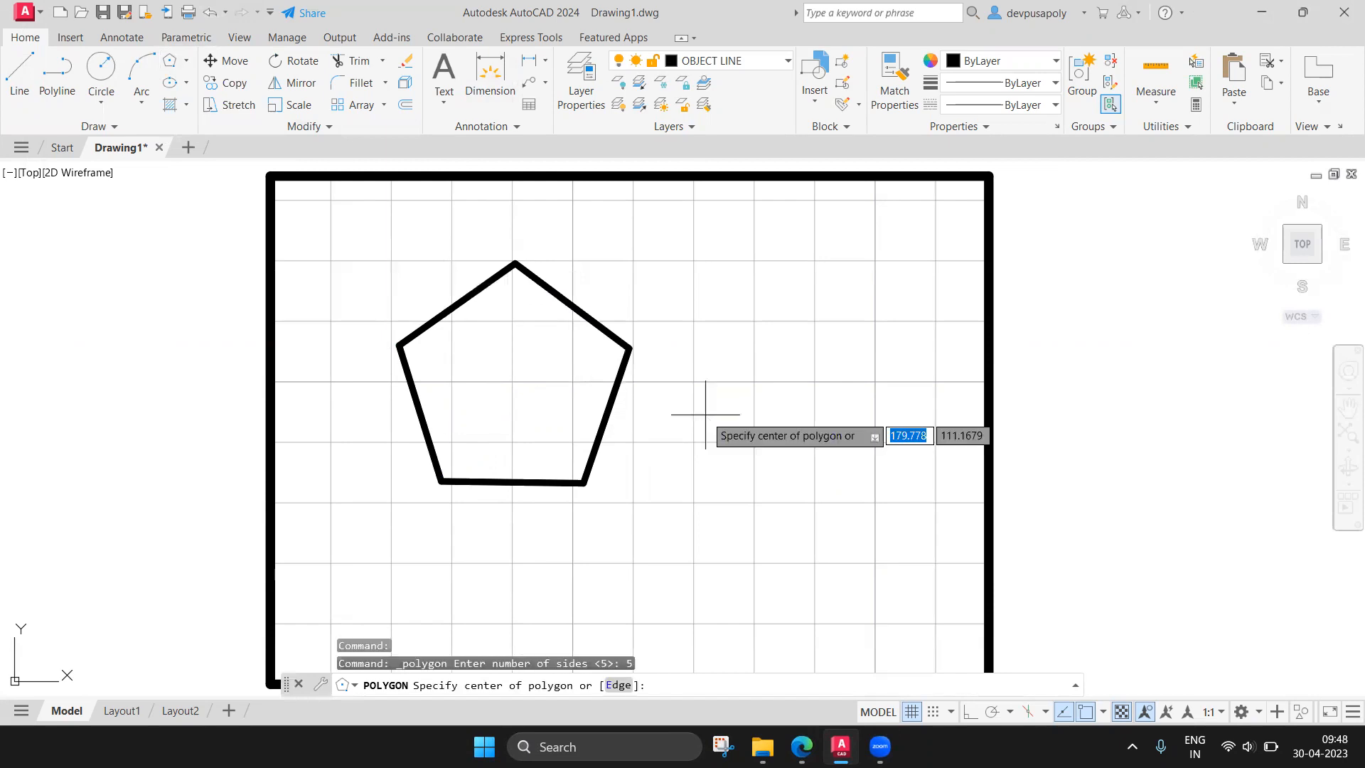
{"action": "left_click", "coordinate": [814, 380]}
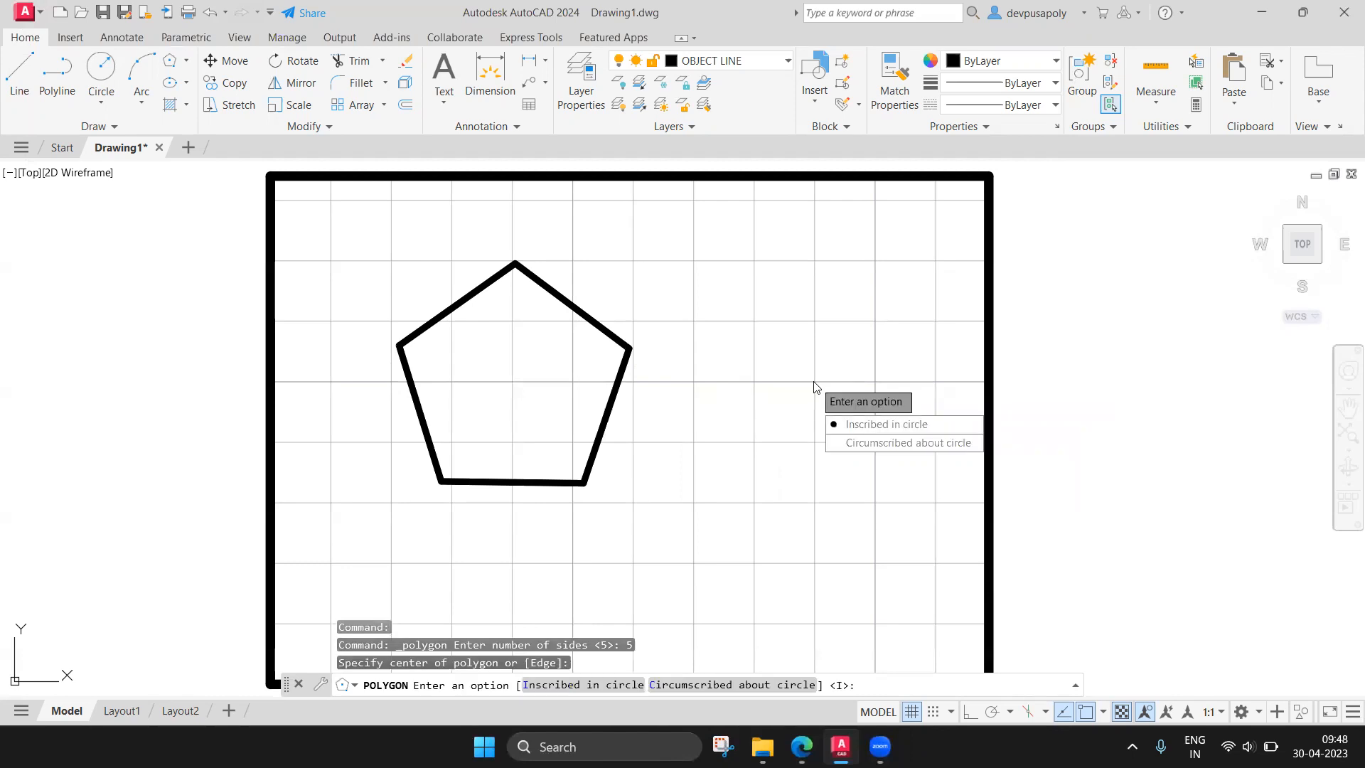
{"action": "left_click", "coordinate": [839, 444]}
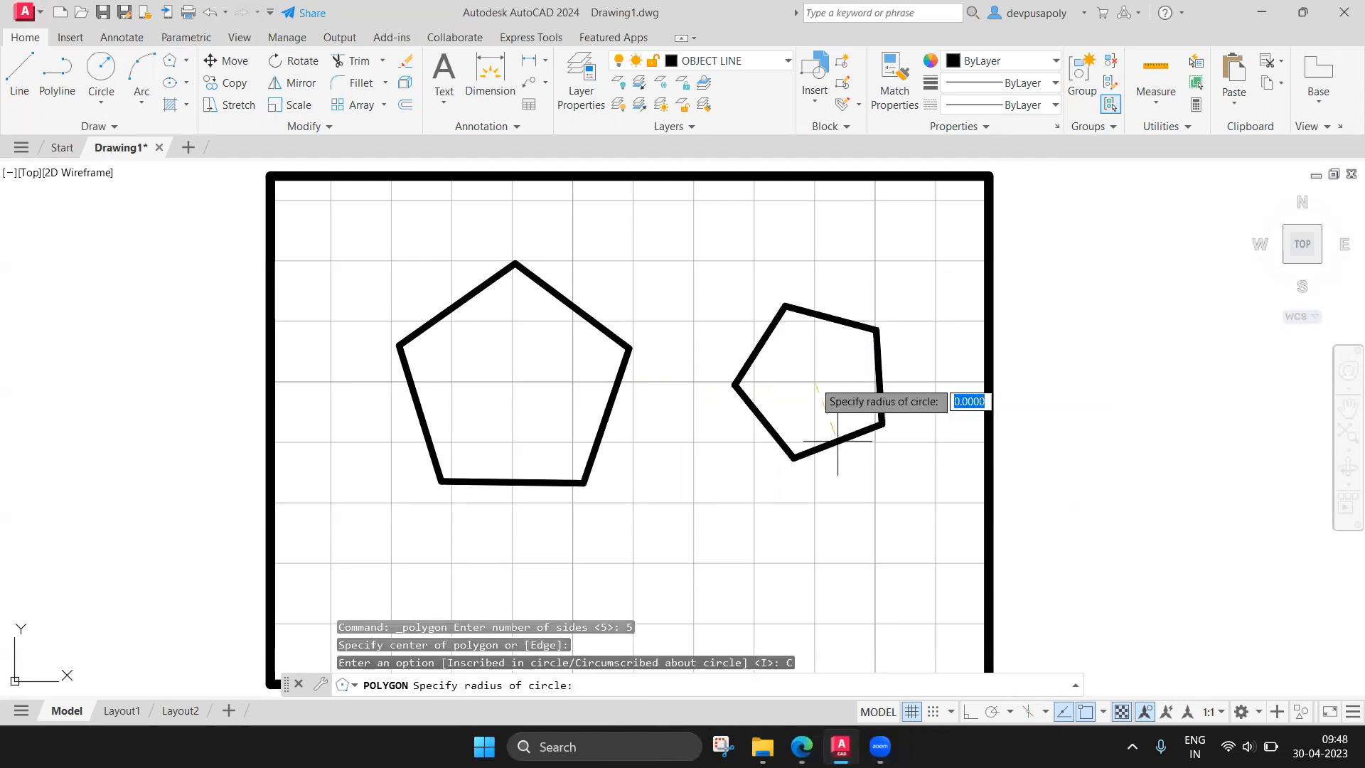
{"action": "key", "text": "BackSpace"}
{"action": "type", "text": "50"}
{"action": "key", "text": "Return"}
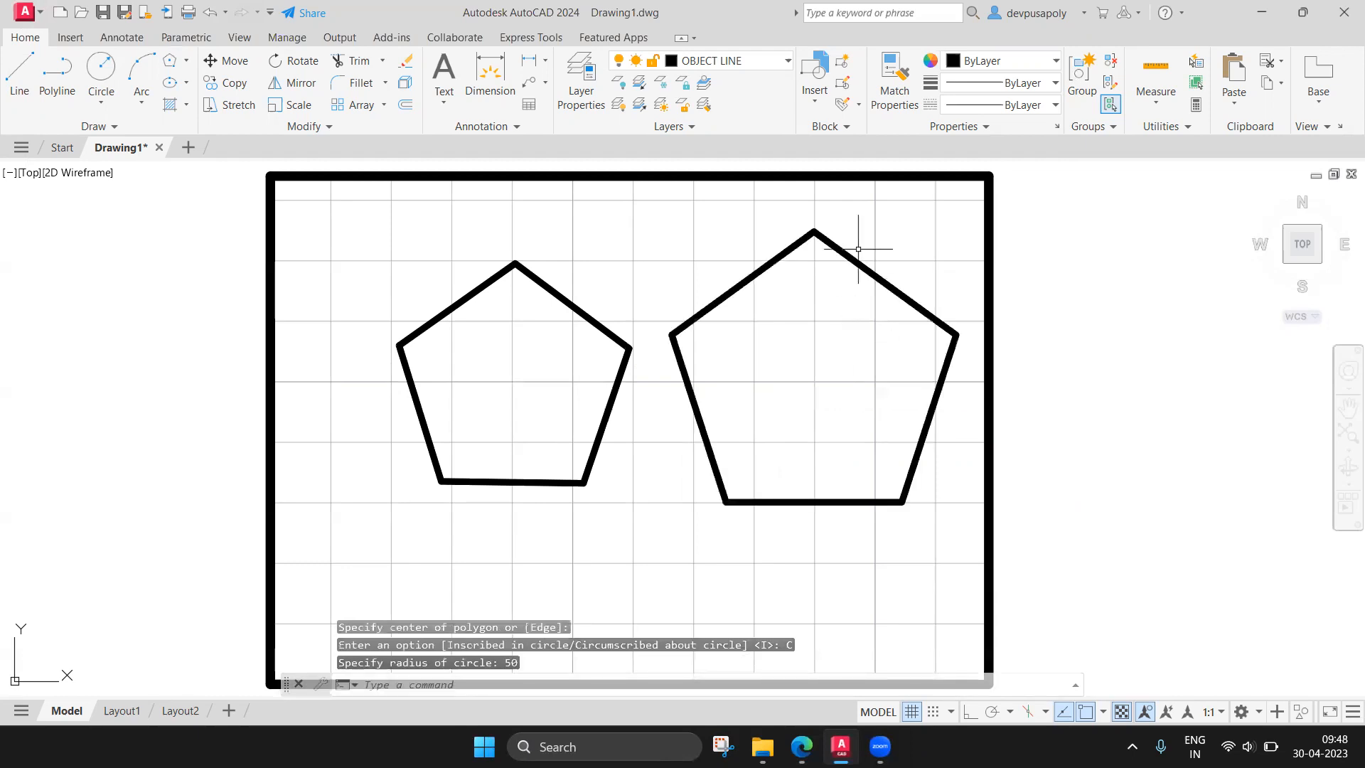
Highlight both pentagons to compare the inscribed and circumscribed results, and clear the selection.
{"action": "left_click", "coordinate": [718, 301]}
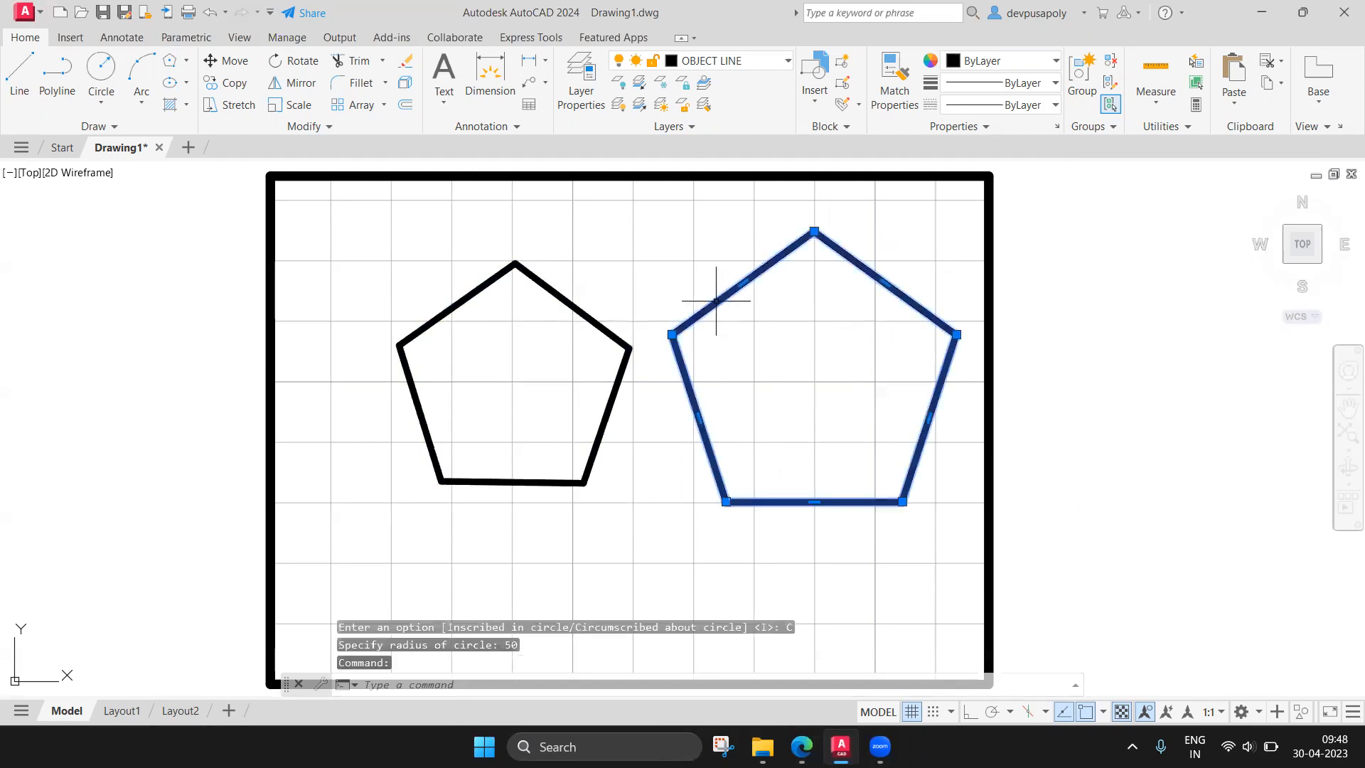
{"action": "left_click", "coordinate": [589, 311]}
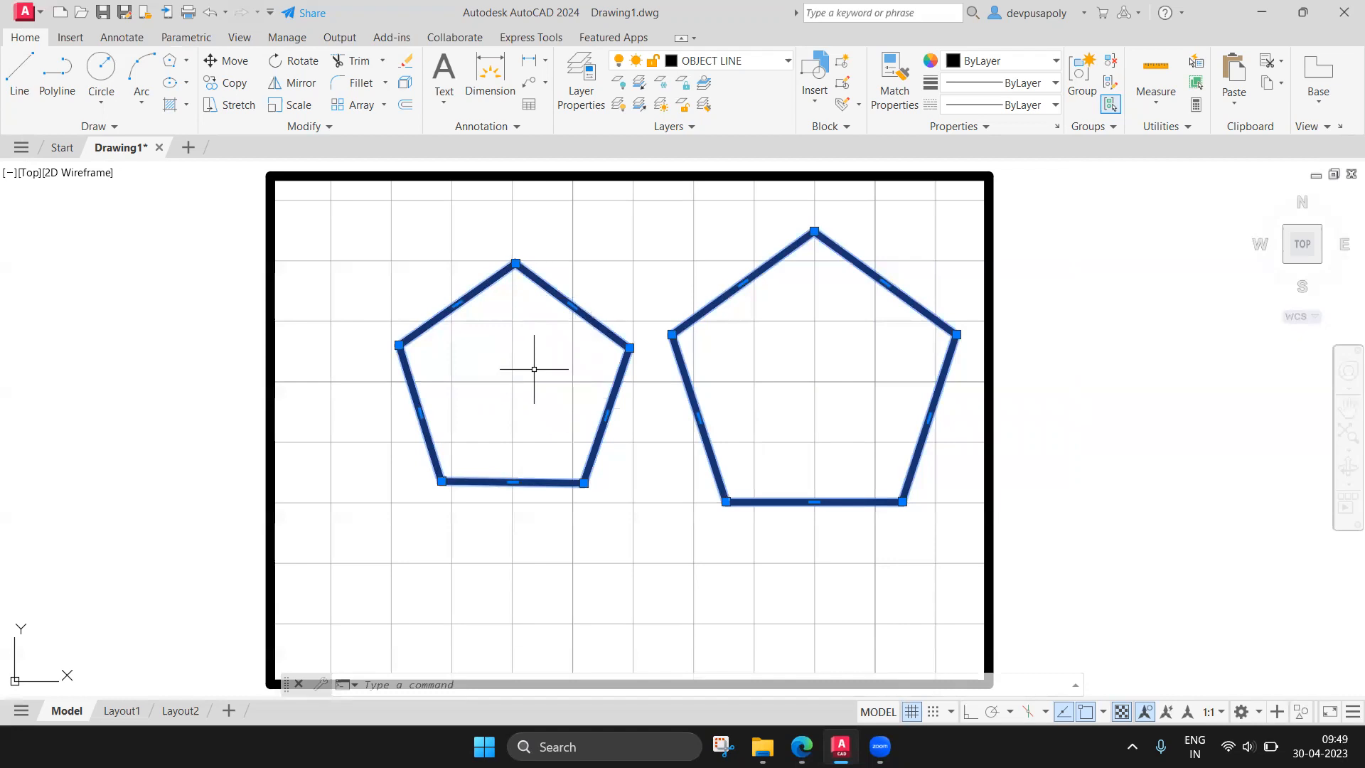
{"action": "key", "text": "Escape"}
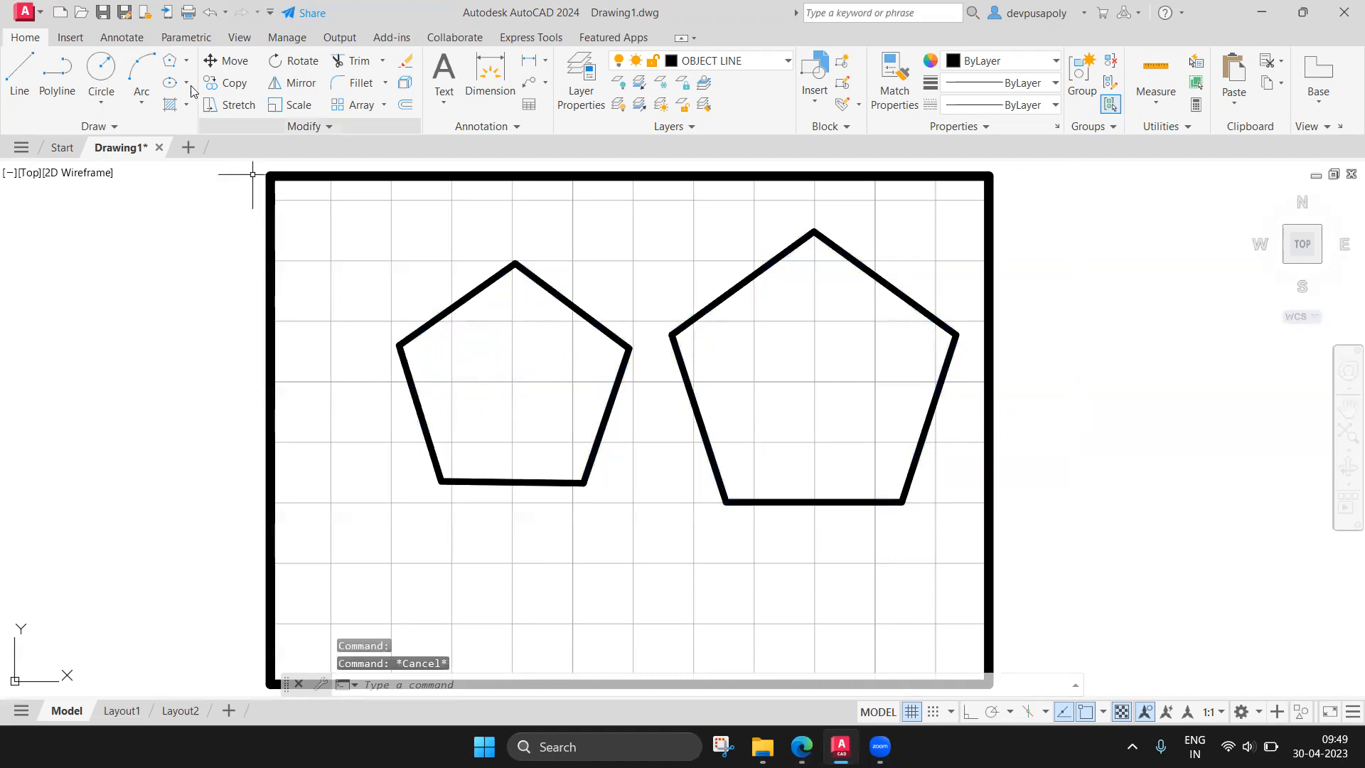
{"action": "left_click", "coordinate": [185, 63]}
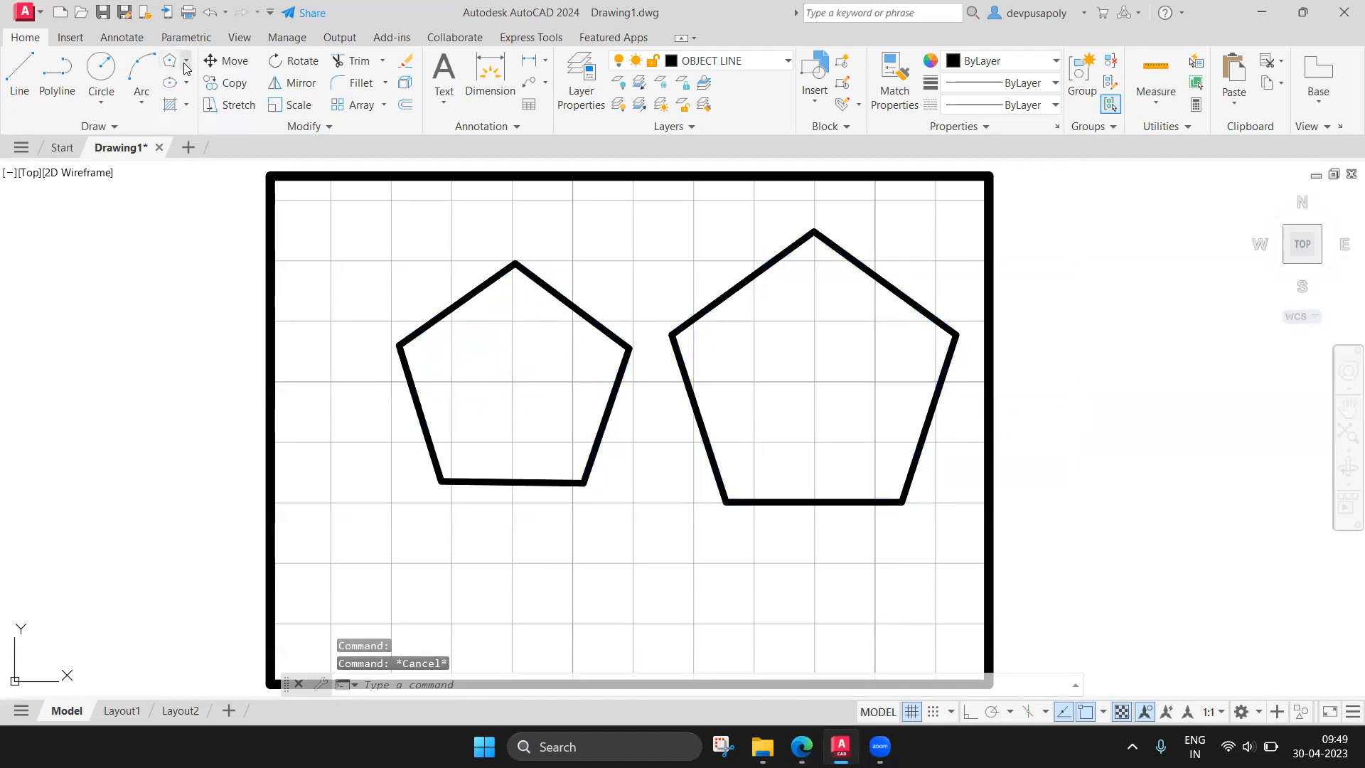
{"action": "left_click", "coordinate": [422, 267]}
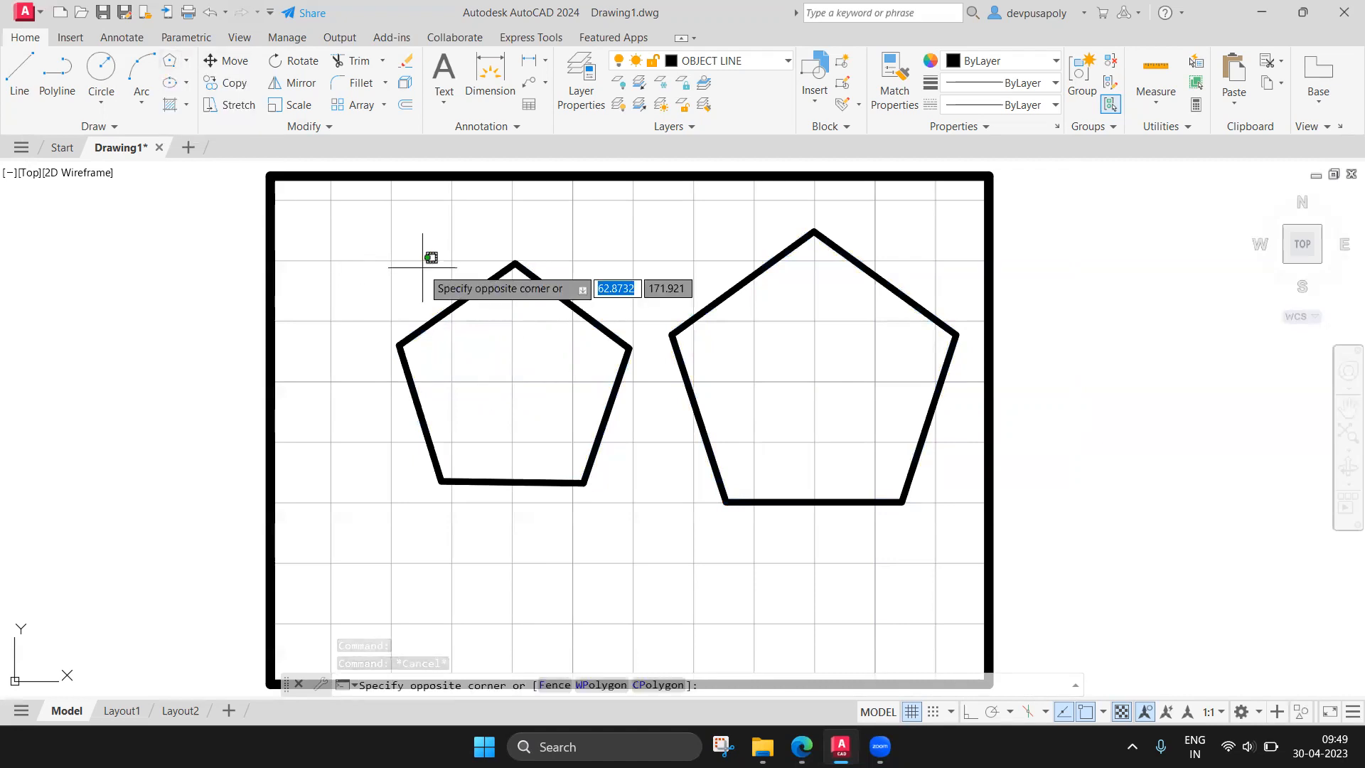
{"action": "key", "text": "Escape"}
{"action": "type", "text": "polygon"}
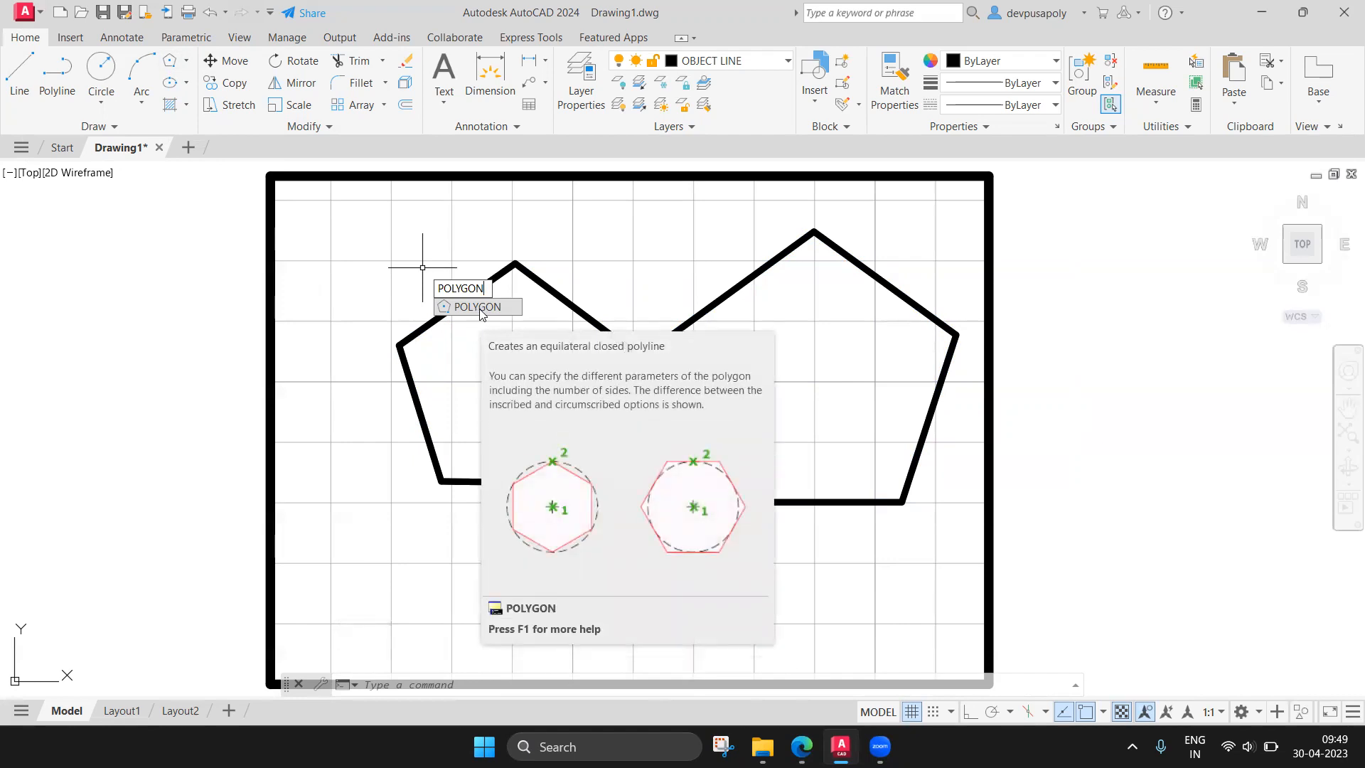
{"action": "key", "text": "Escape"}
Select both pentagons inside the border and delete them.
{"action": "left_click", "coordinate": [342, 213]}
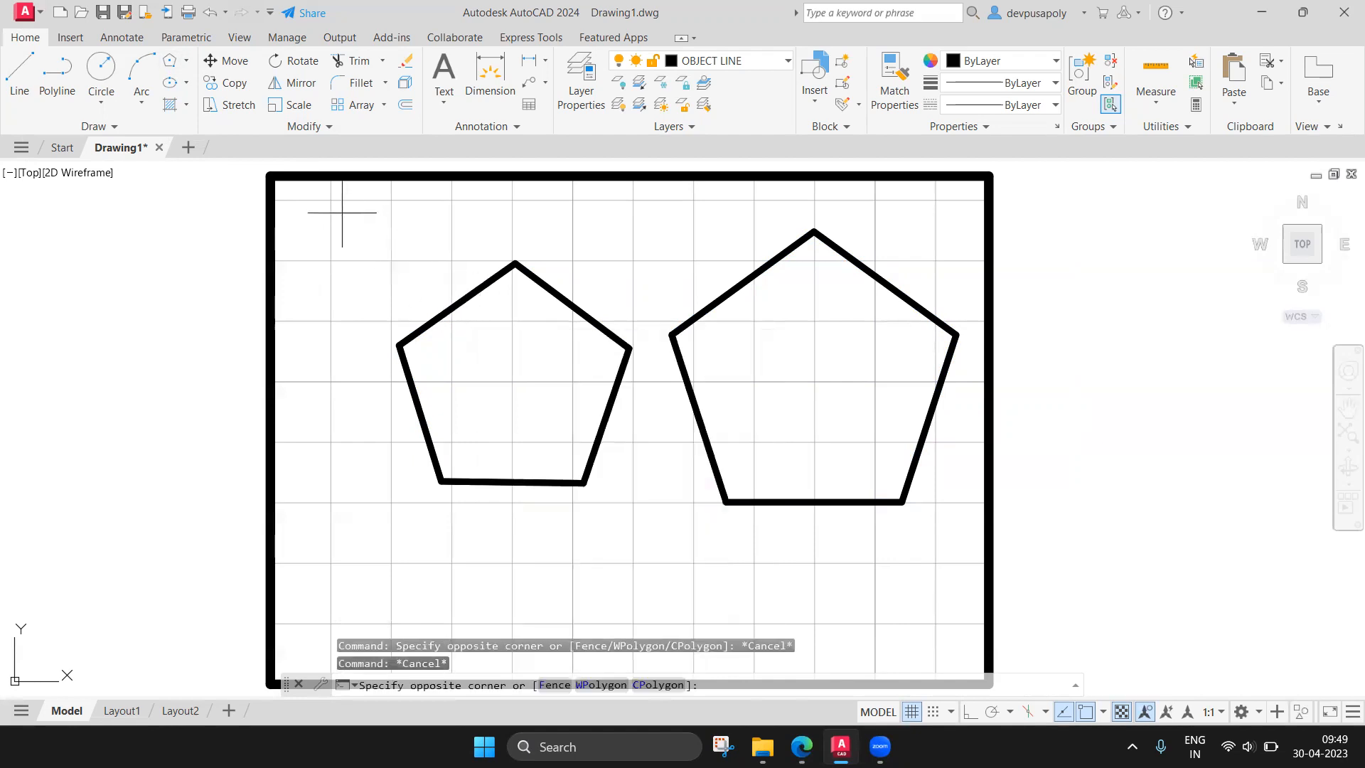
{"action": "left_click", "coordinate": [961, 557]}
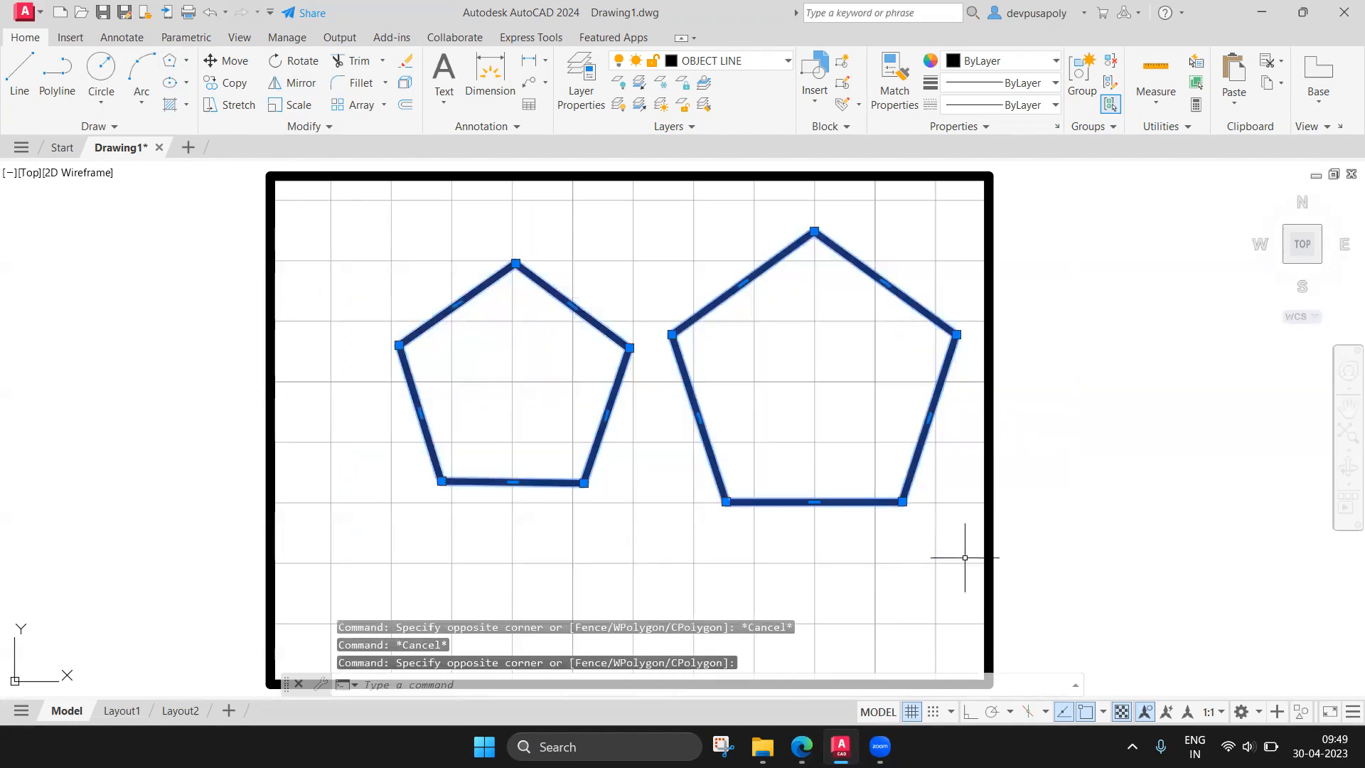
{"action": "key", "text": "Delete"}
Draw a 6-sided polygon inscribed in a circle of radius 50 in the left half of the frame.
{"action": "type", "text": "polygon"}
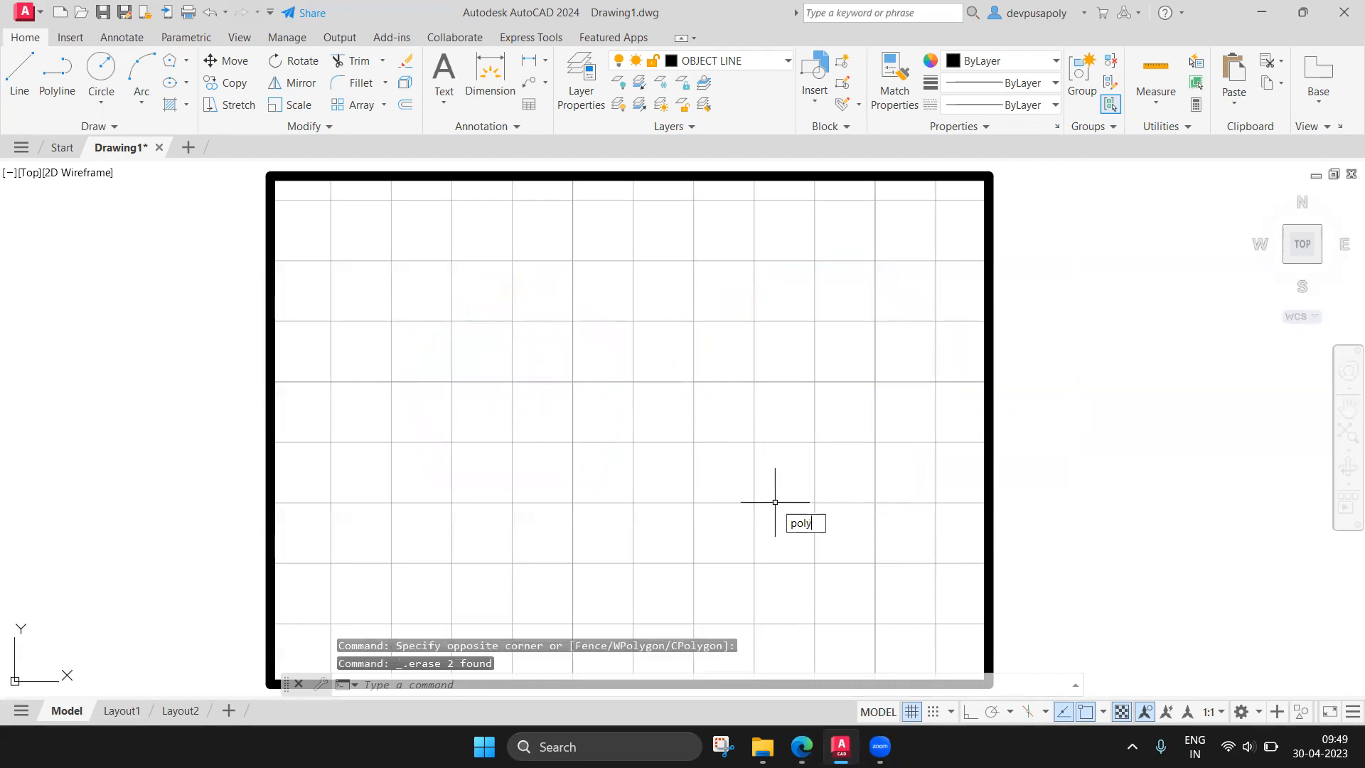
{"action": "left_click", "coordinate": [824, 542]}
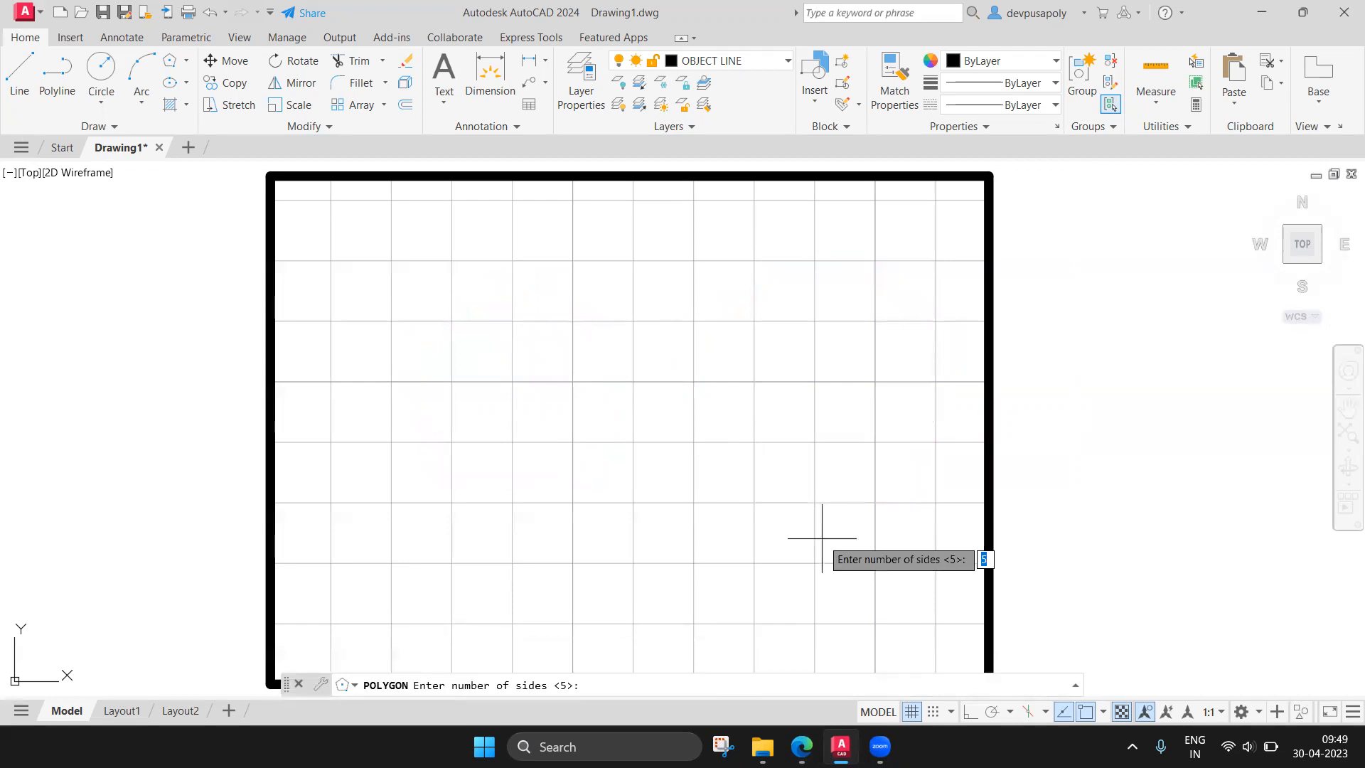
{"action": "type", "text": "6"}
{"action": "key", "text": "Return"}
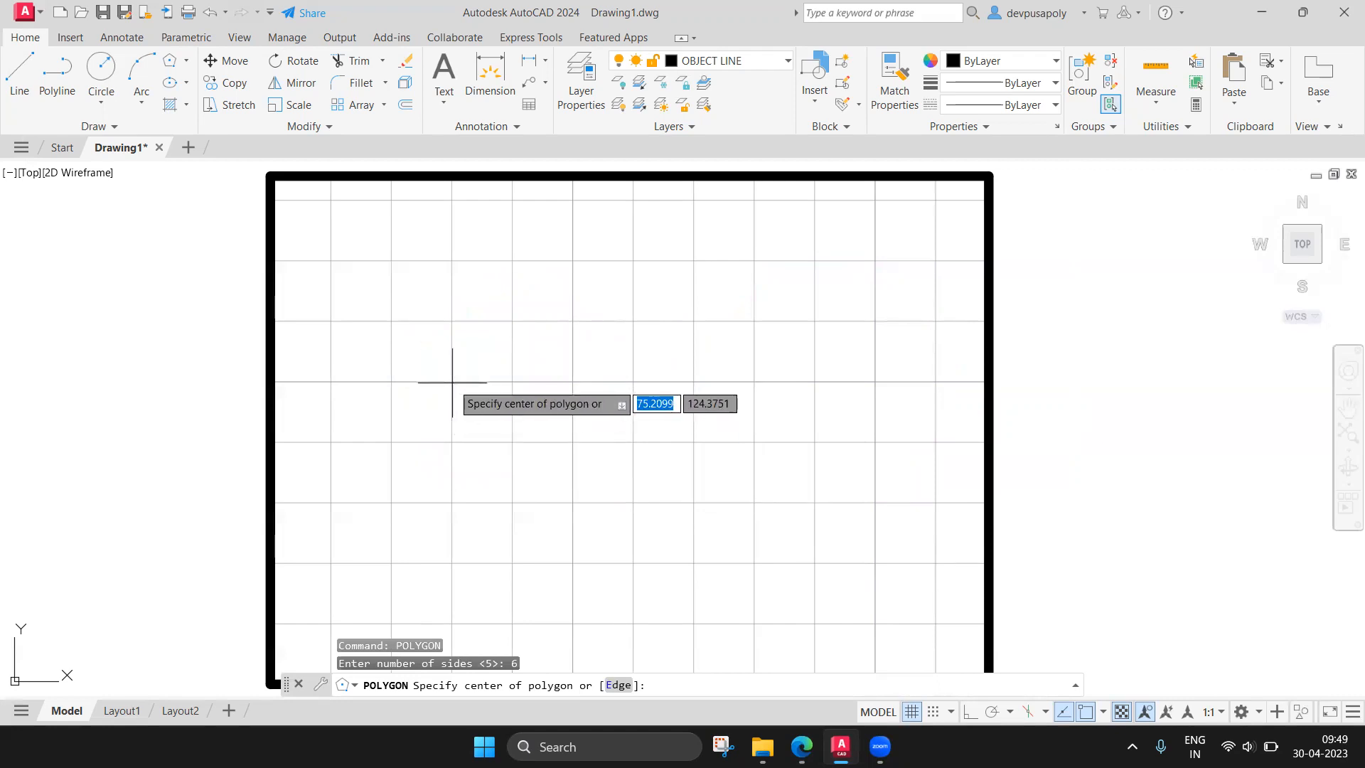
{"action": "left_click", "coordinate": [452, 383]}
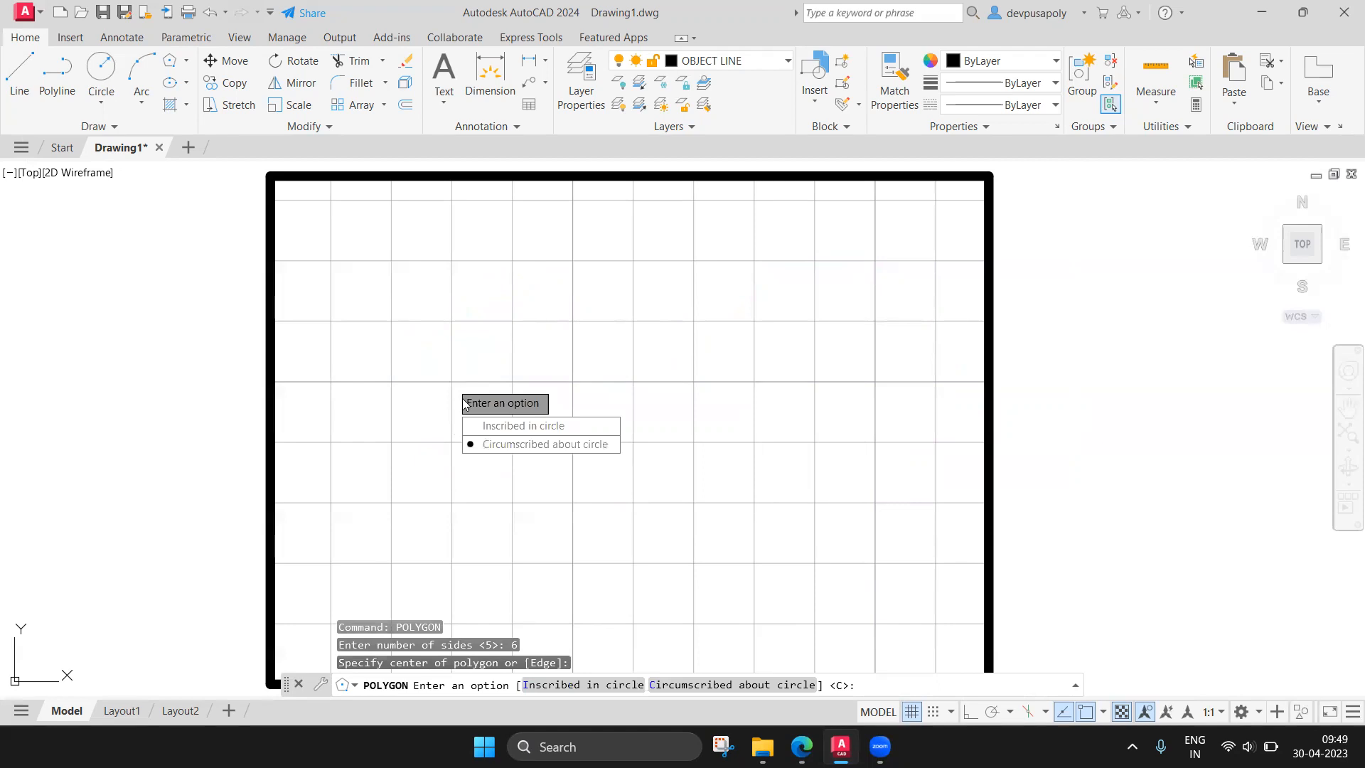
{"action": "left_click", "coordinate": [480, 425]}
{"action": "type", "text": "50"}
{"action": "key", "text": "Return"}
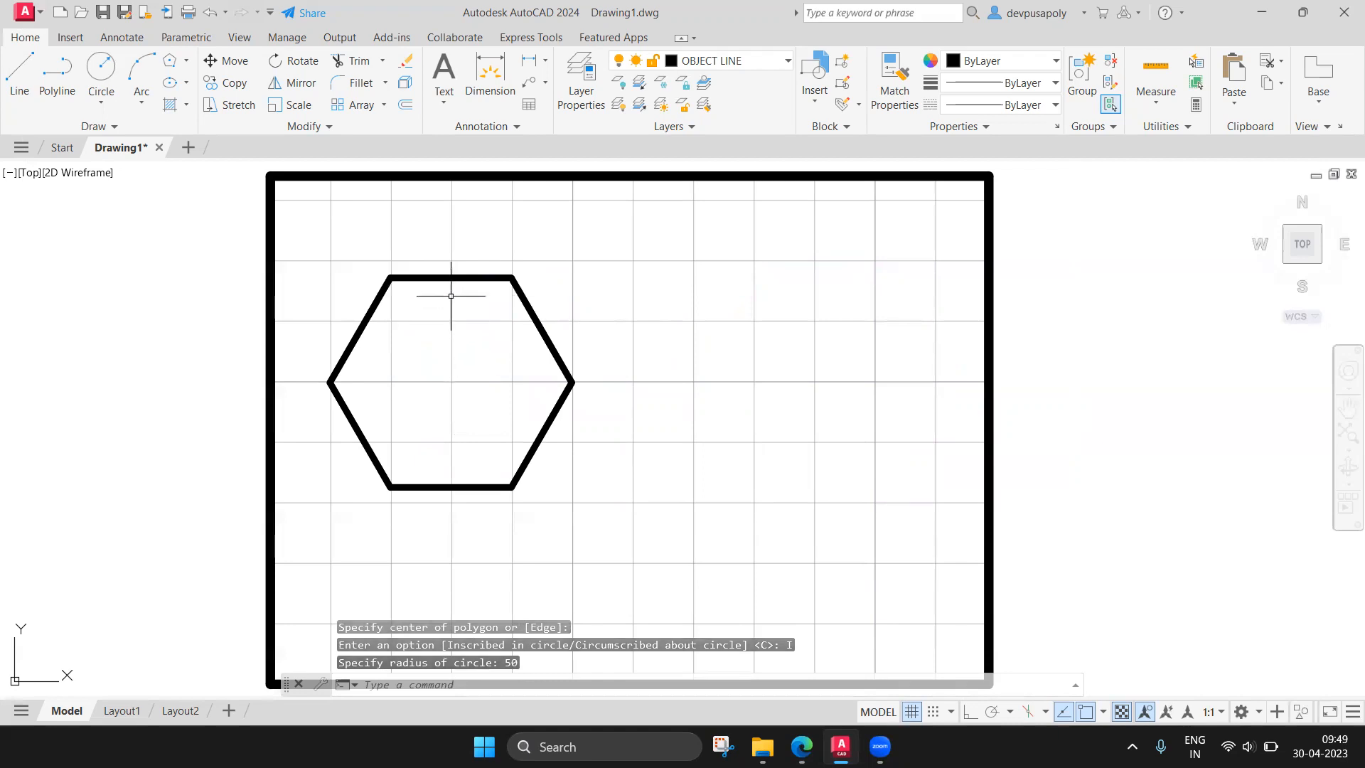
Rotate the inscribed hexagon about its geometric center by about 89° so that one vertex points up.
{"action": "type", "text": "roatet"}
{"action": "key", "text": "BackSpace"}
{"action": "key", "text": "BackSpace"}
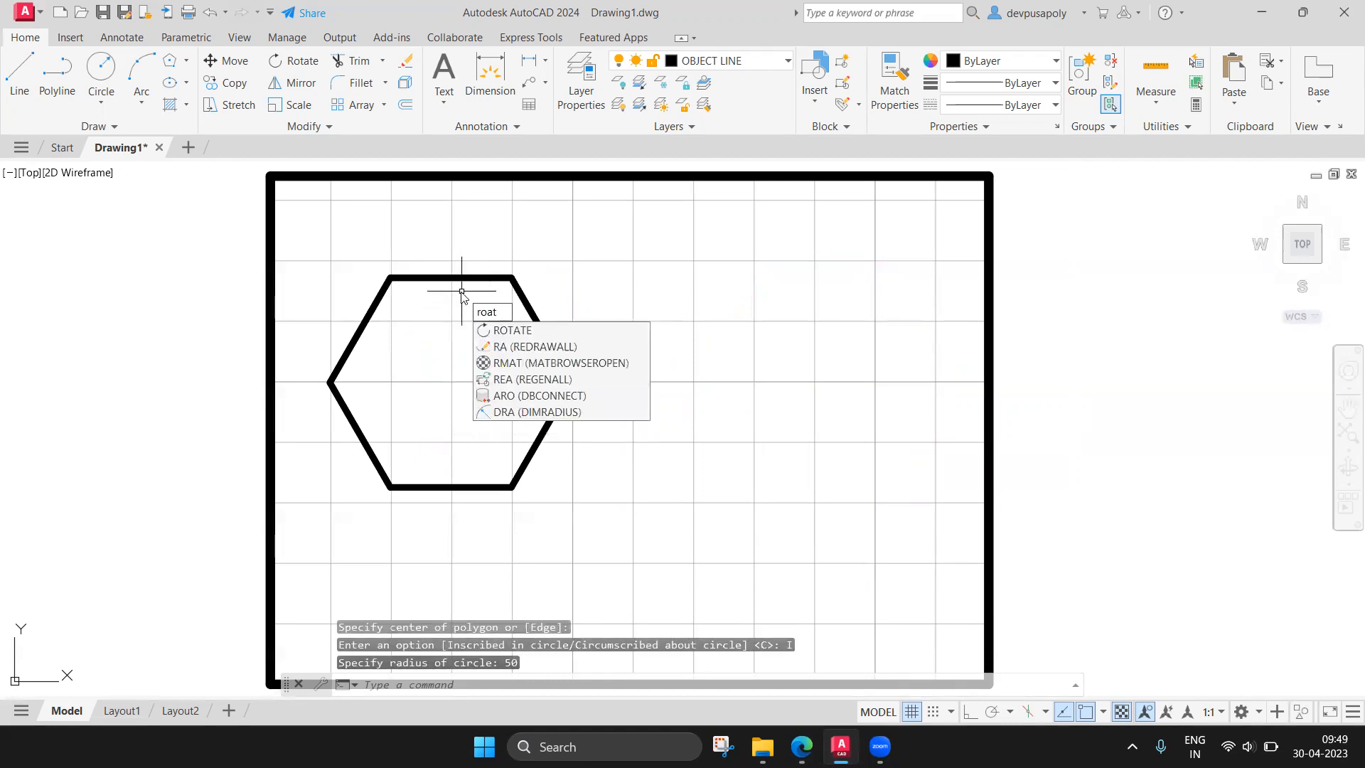
{"action": "left_click", "coordinate": [501, 330]}
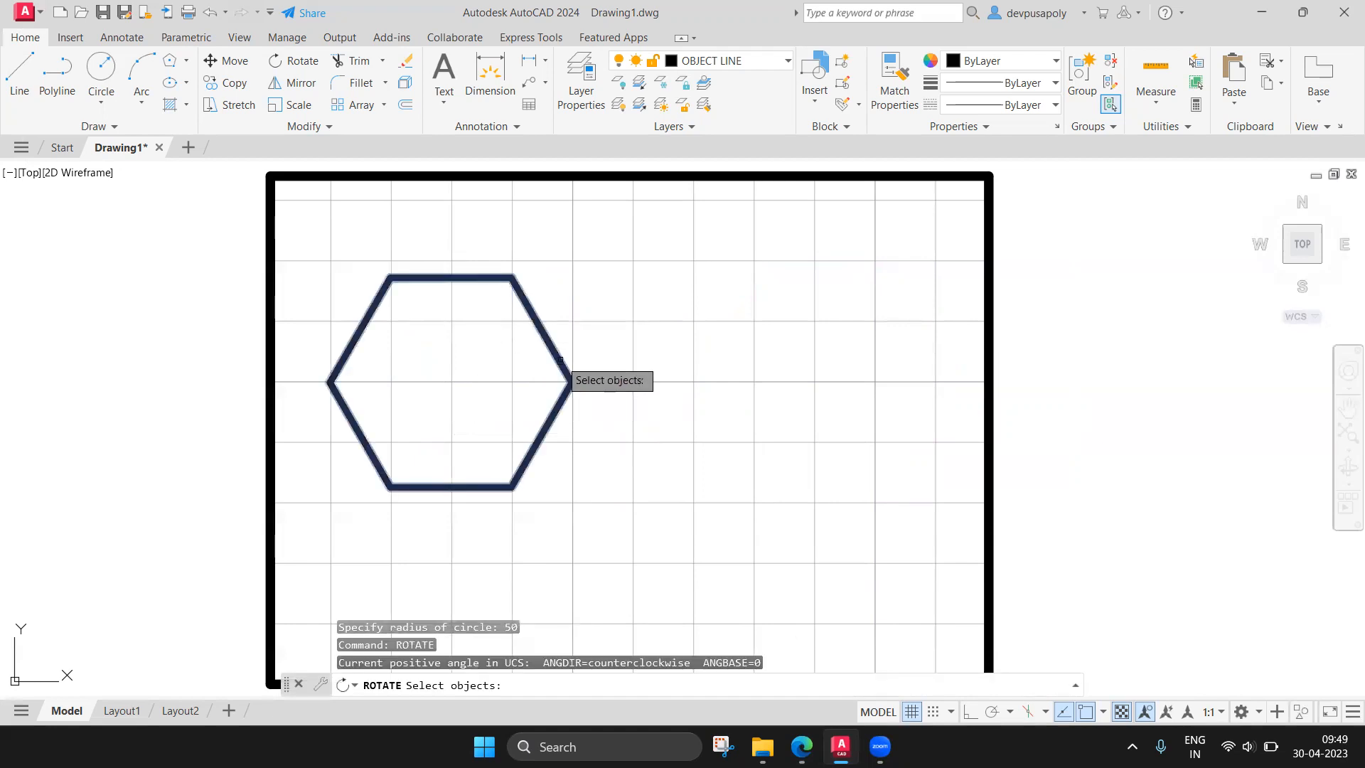
{"action": "left_click", "coordinate": [560, 355]}
{"action": "key", "text": "Return"}
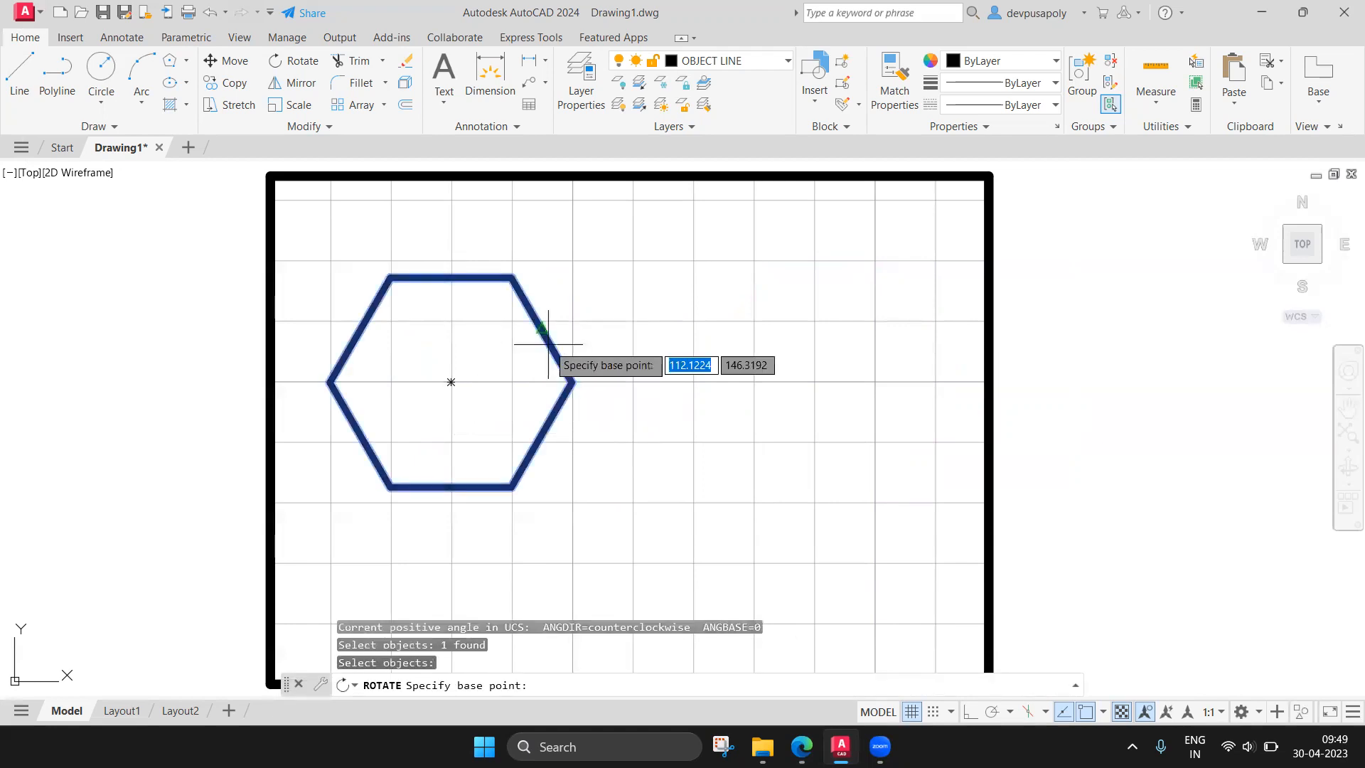
{"action": "left_click", "coordinate": [451, 381]}
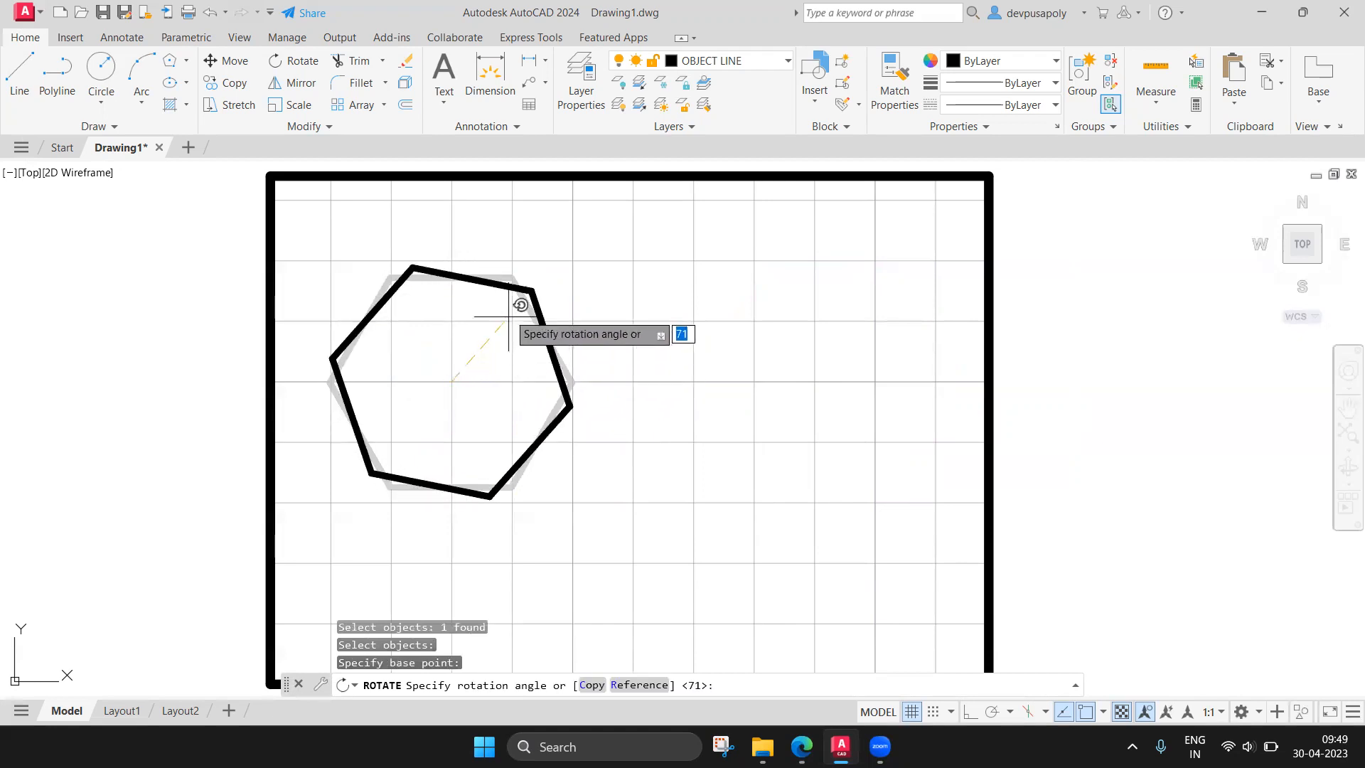
{"action": "left_click", "coordinate": [452, 264]}
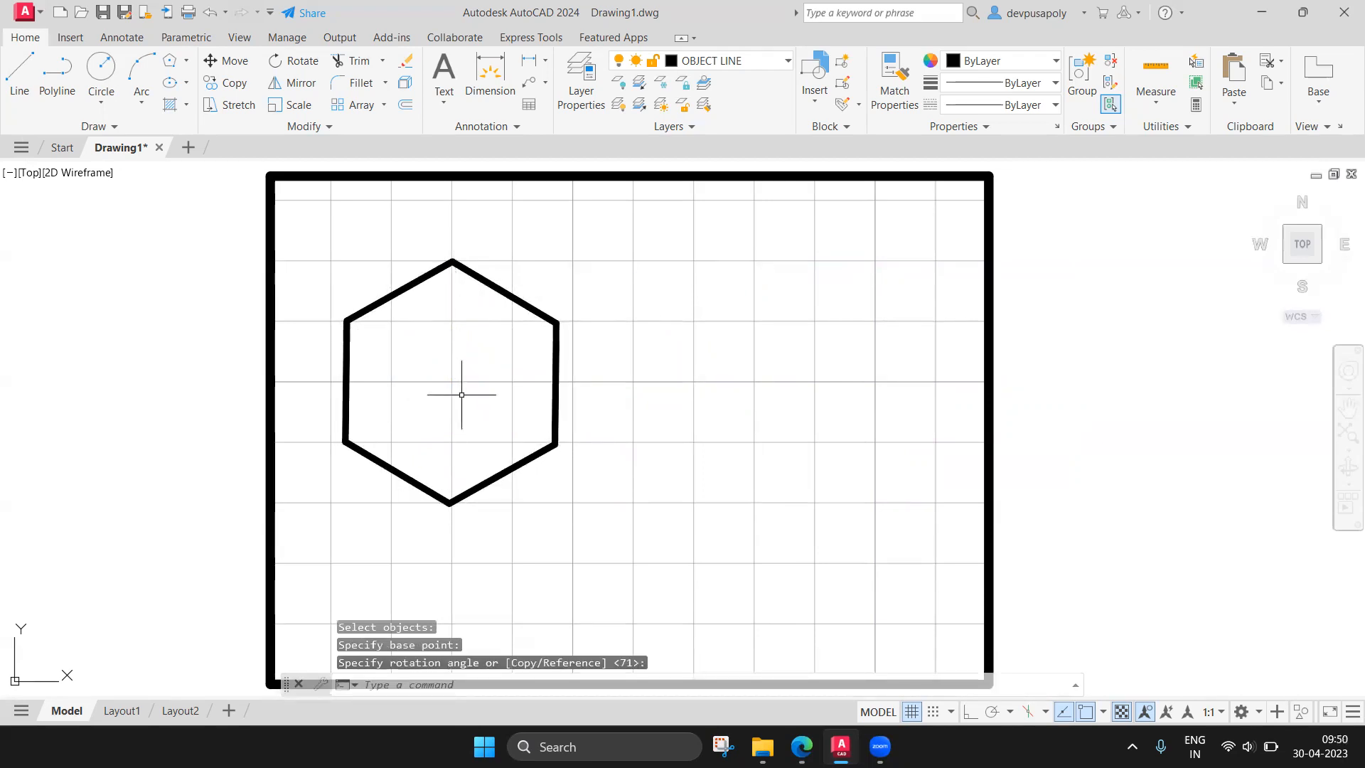
Draw a second 6-sided polygon, circumscribed about a circle of radius 50, to the right of the first hexagon.
{"action": "type", "text": "polygon"}
{"action": "key", "text": "Return"}
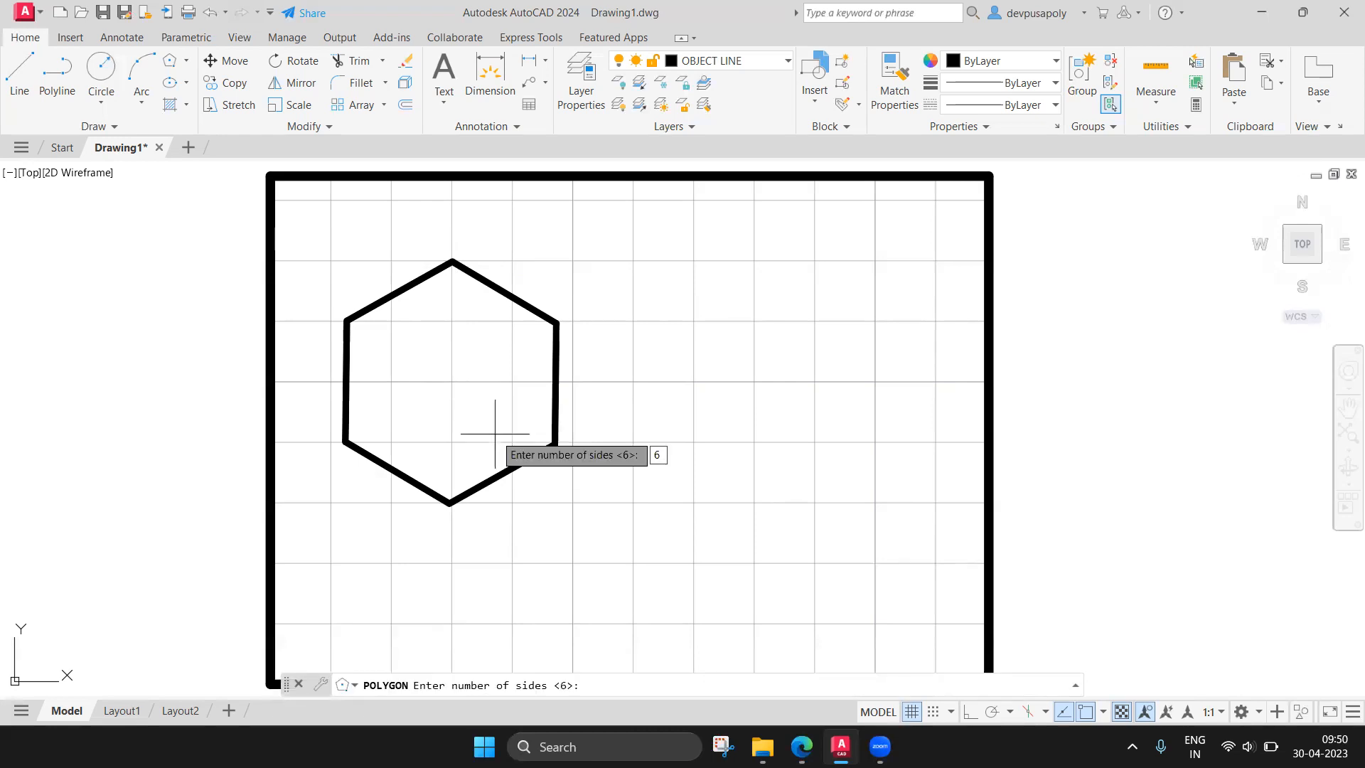
{"action": "key", "text": "Return"}
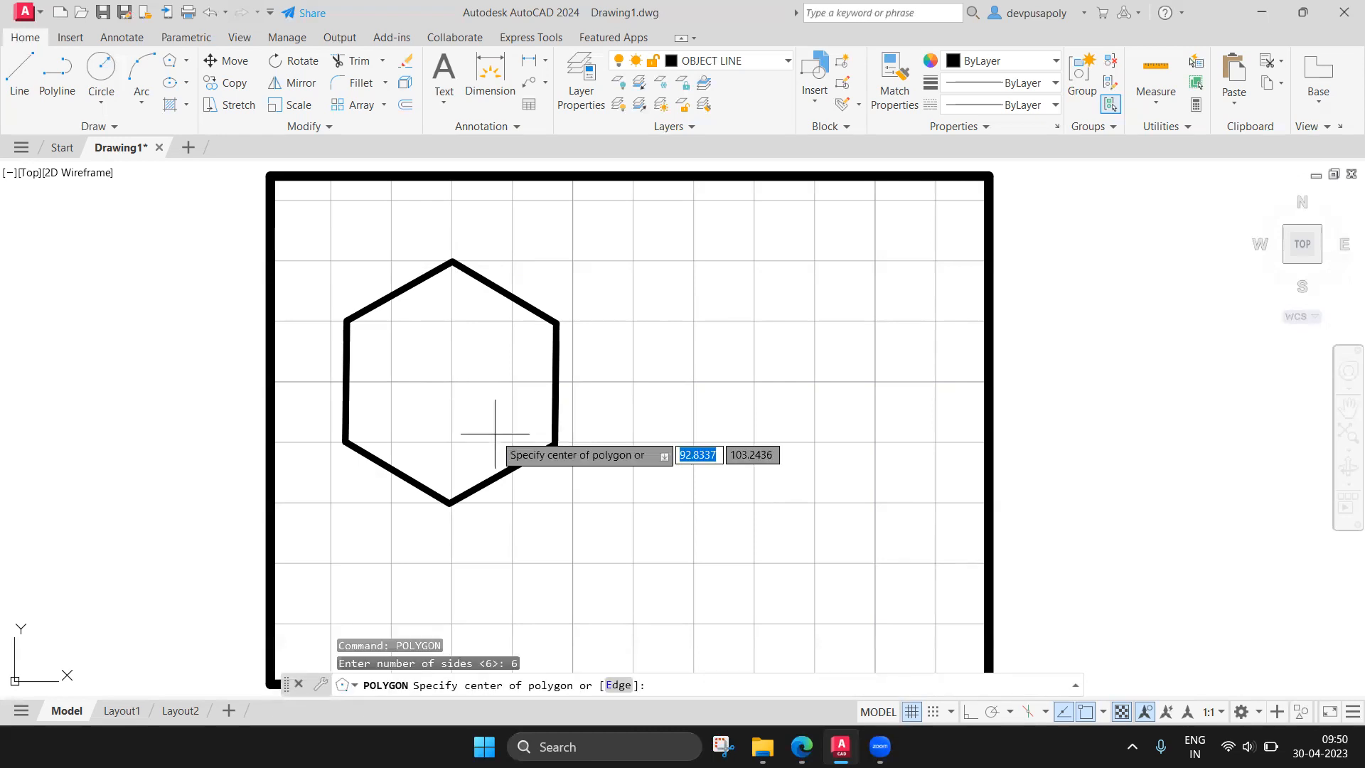
{"action": "left_click", "coordinate": [756, 381]}
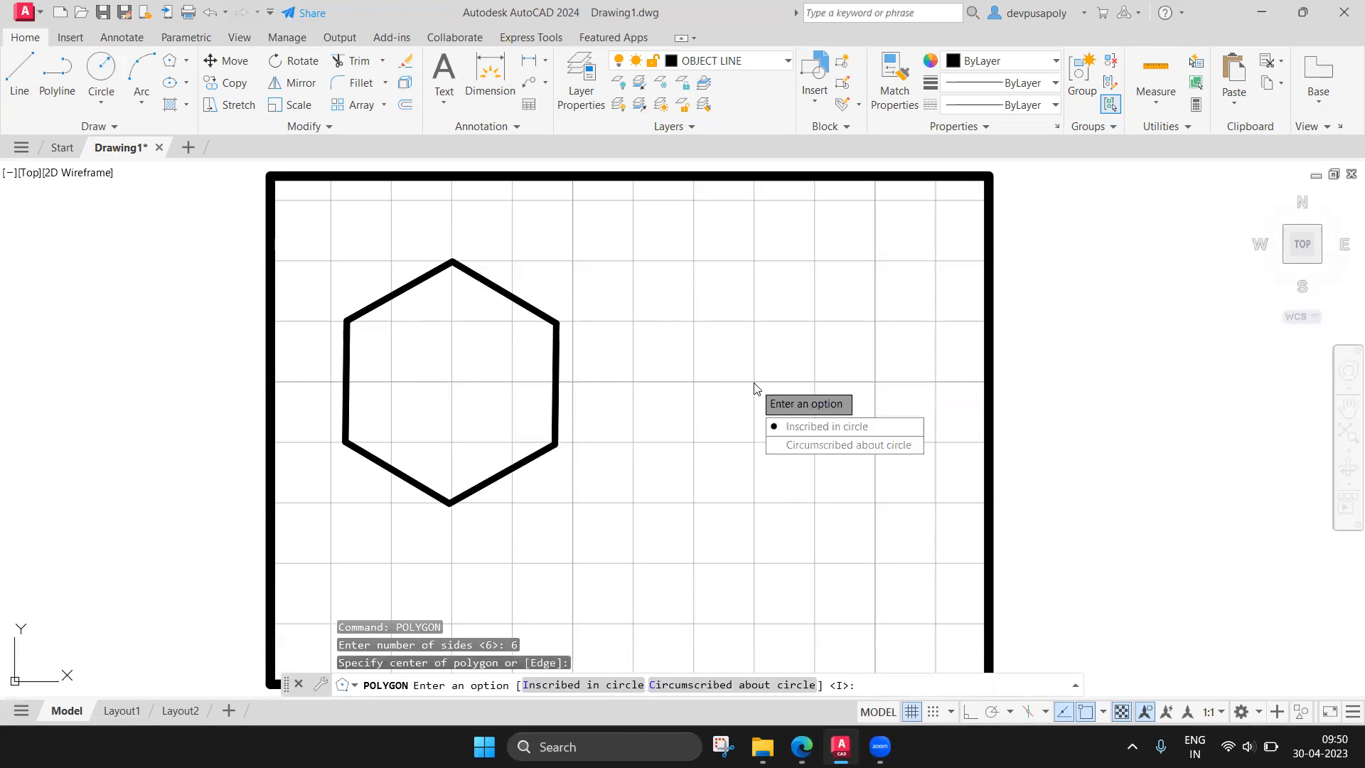
{"action": "left_click", "coordinate": [787, 447]}
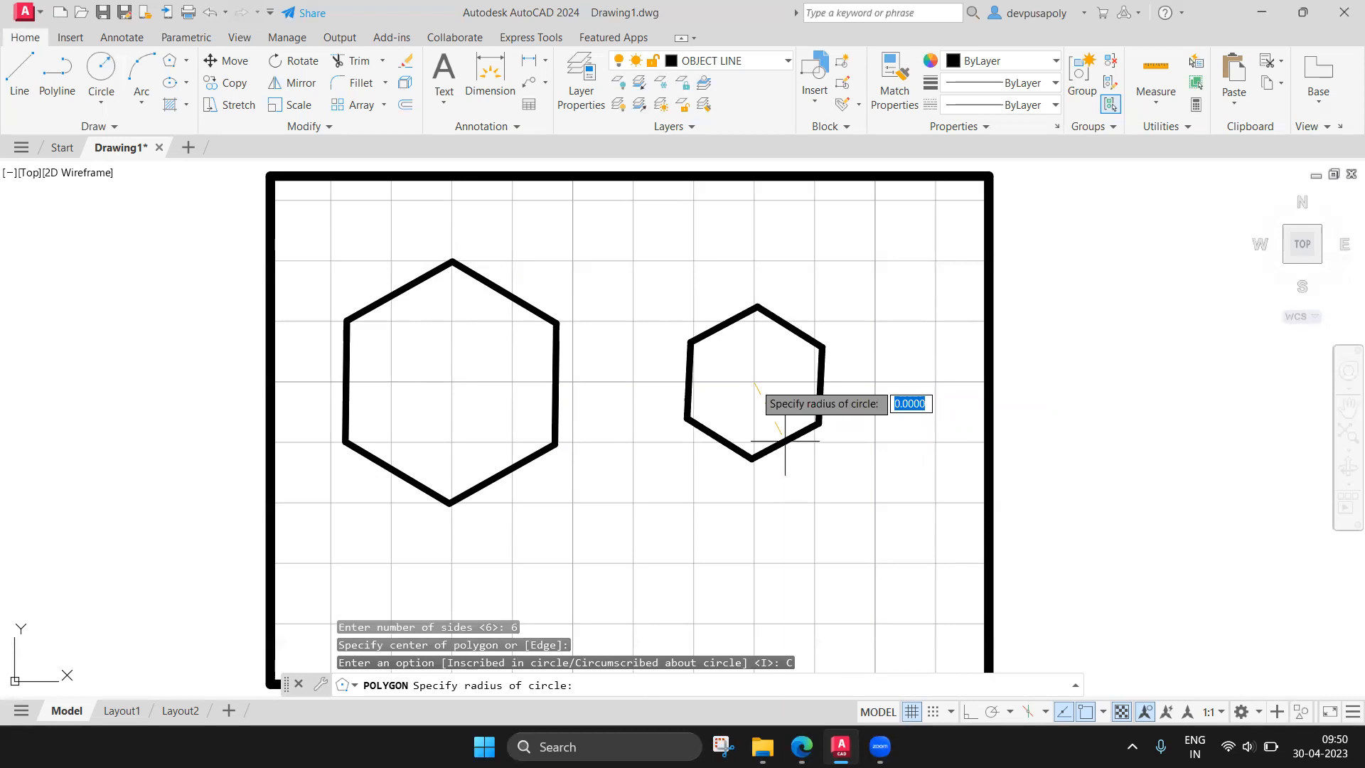
{"action": "type", "text": "50"}
{"action": "key", "text": "Return"}
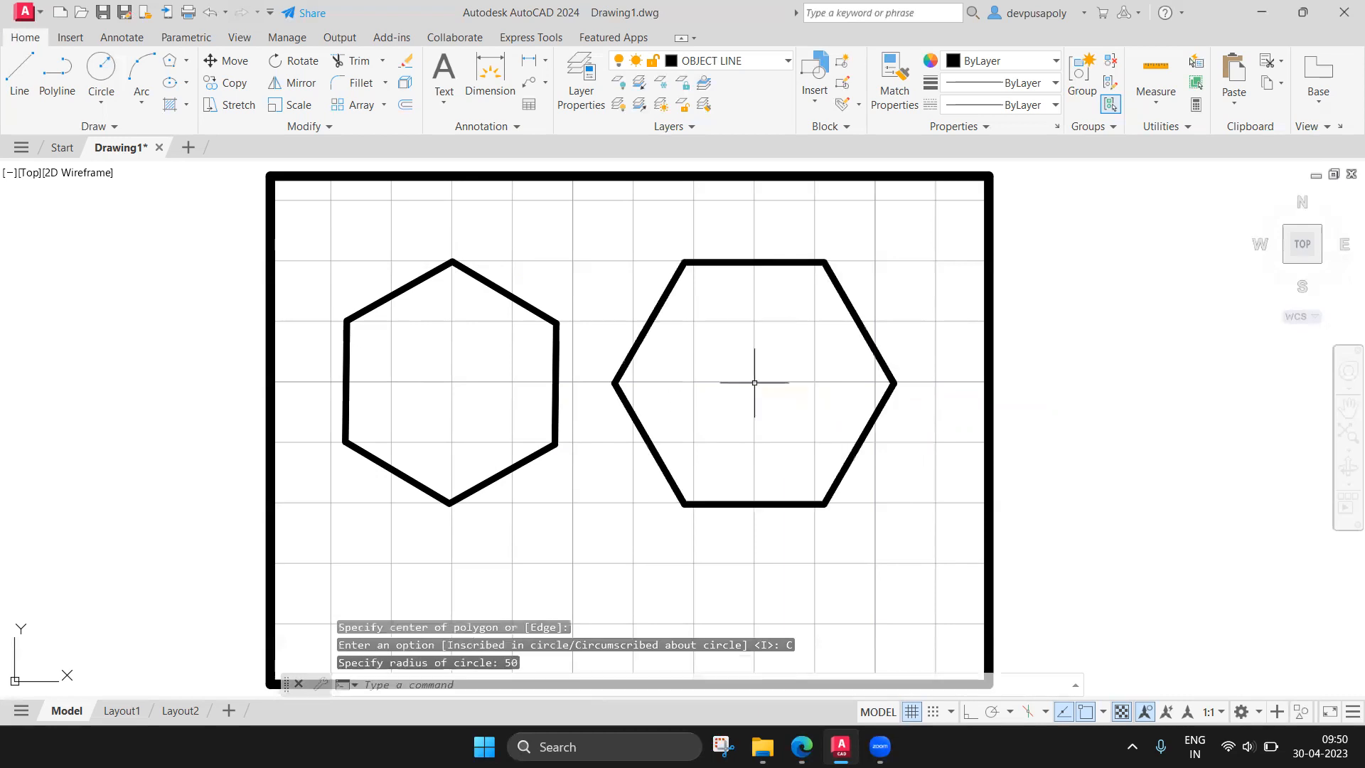
Rotate the circumscribed hexagon about its center with a freely picked angle so that one vertex points up.
{"action": "left_click", "coordinate": [765, 263]}
{"action": "type", "text": "roate"}
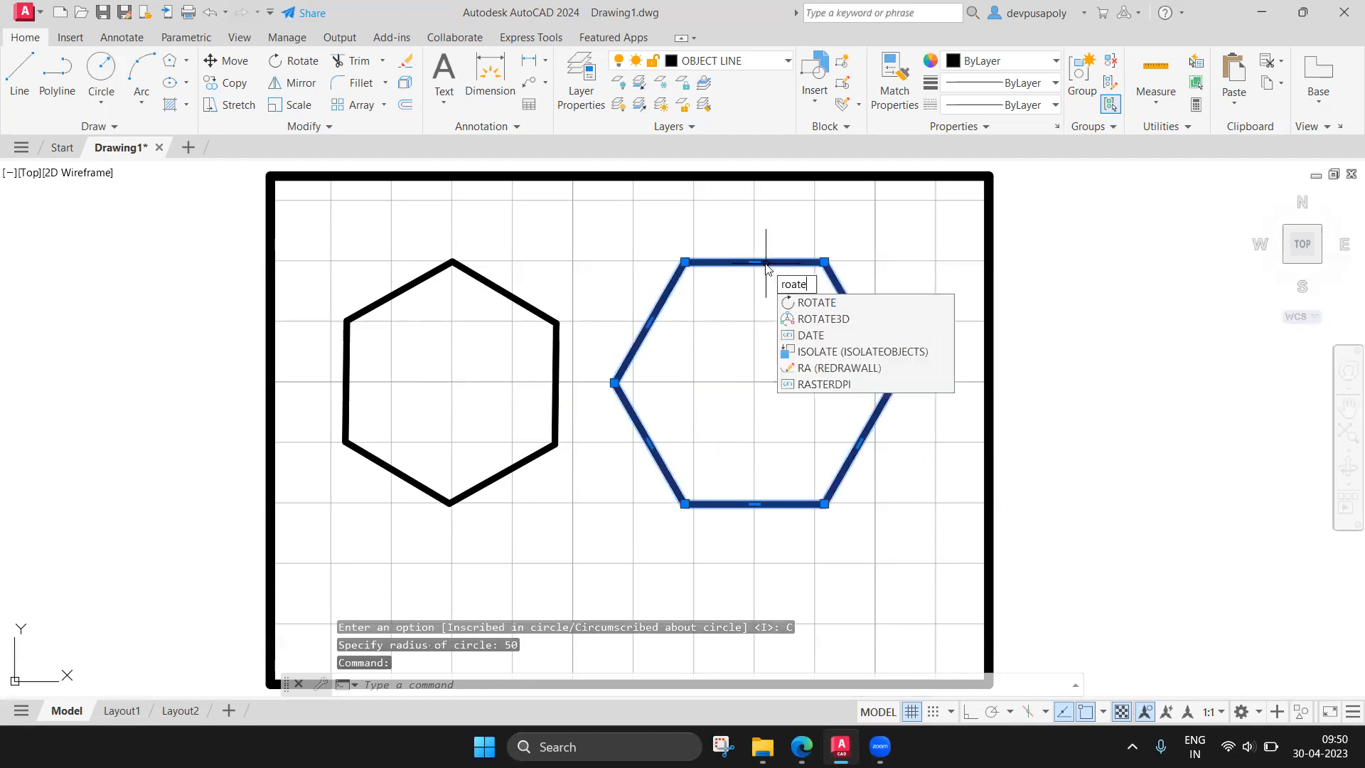
{"action": "left_click", "coordinate": [814, 303]}
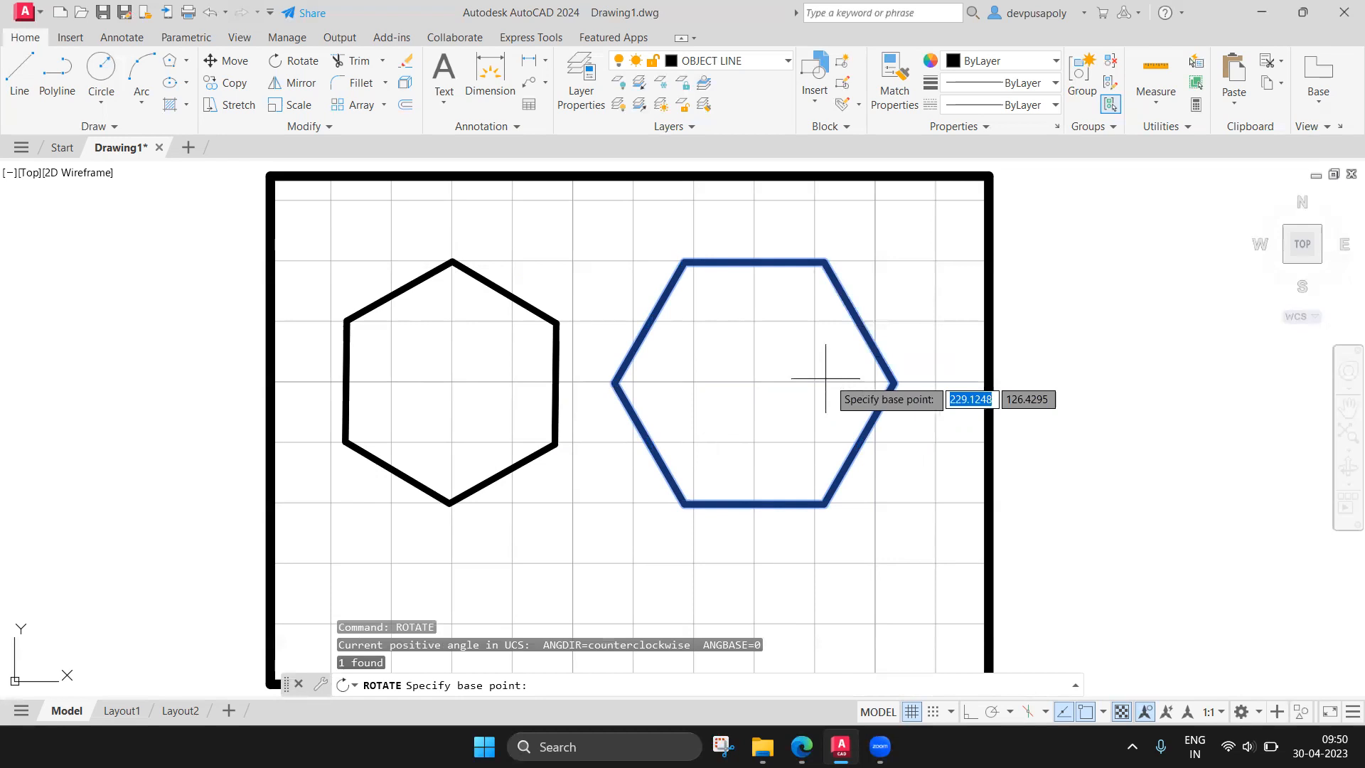
{"action": "left_click", "coordinate": [756, 382]}
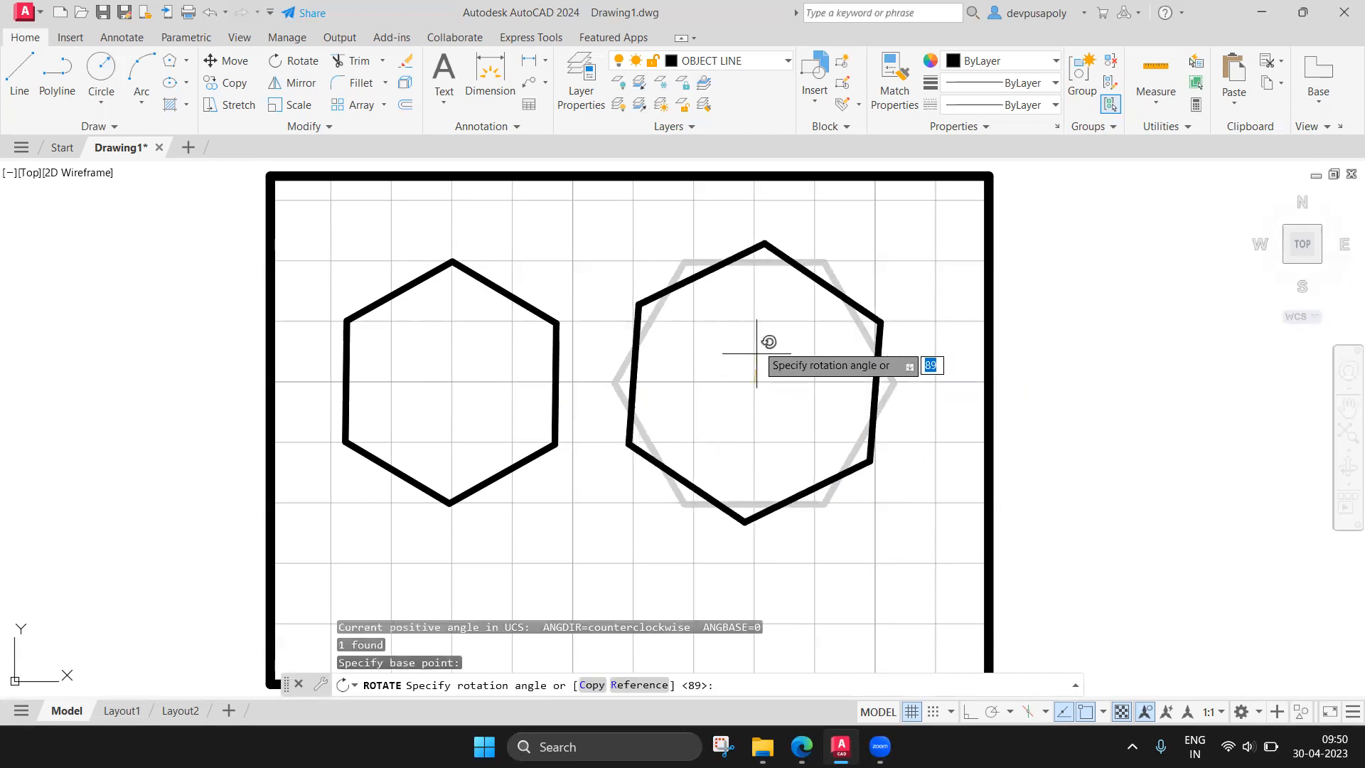
{"action": "left_click", "coordinate": [643, 319]}
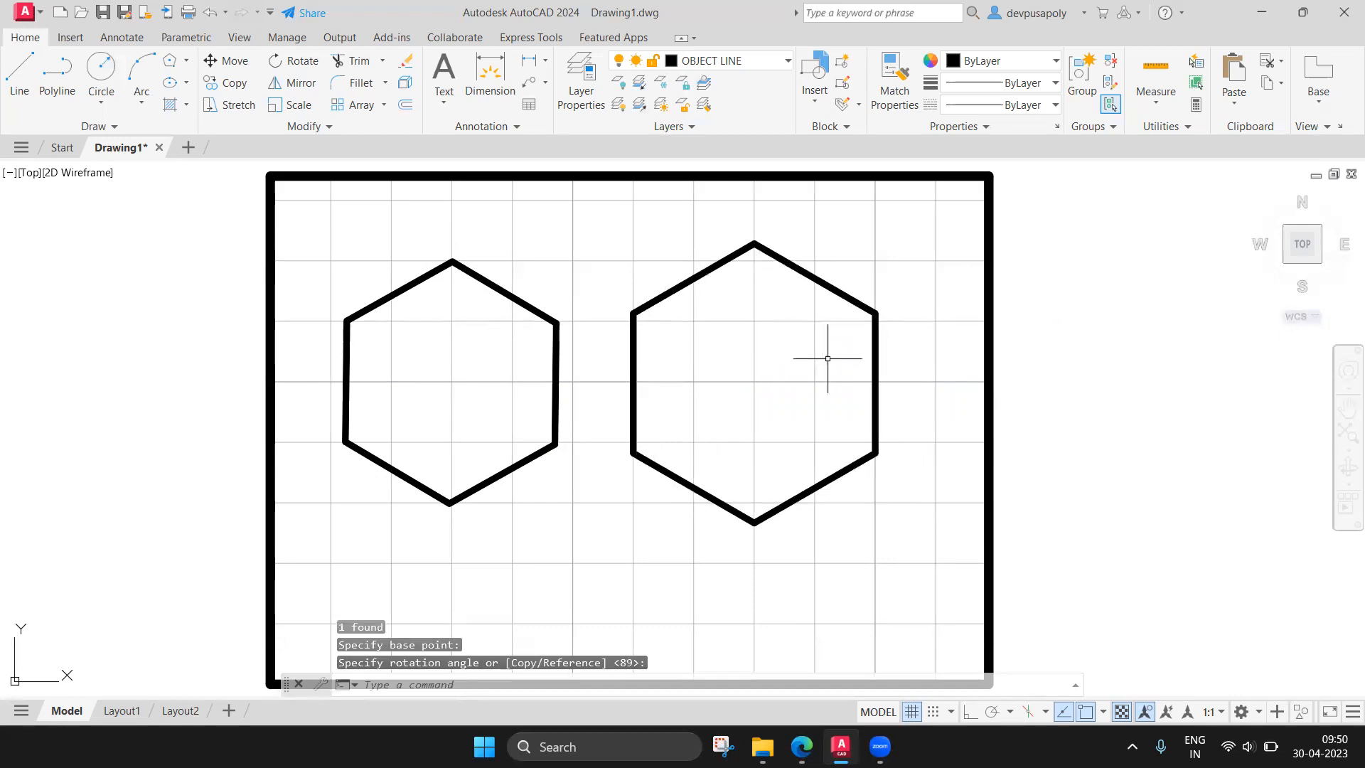
{"action": "key", "text": "Escape"}
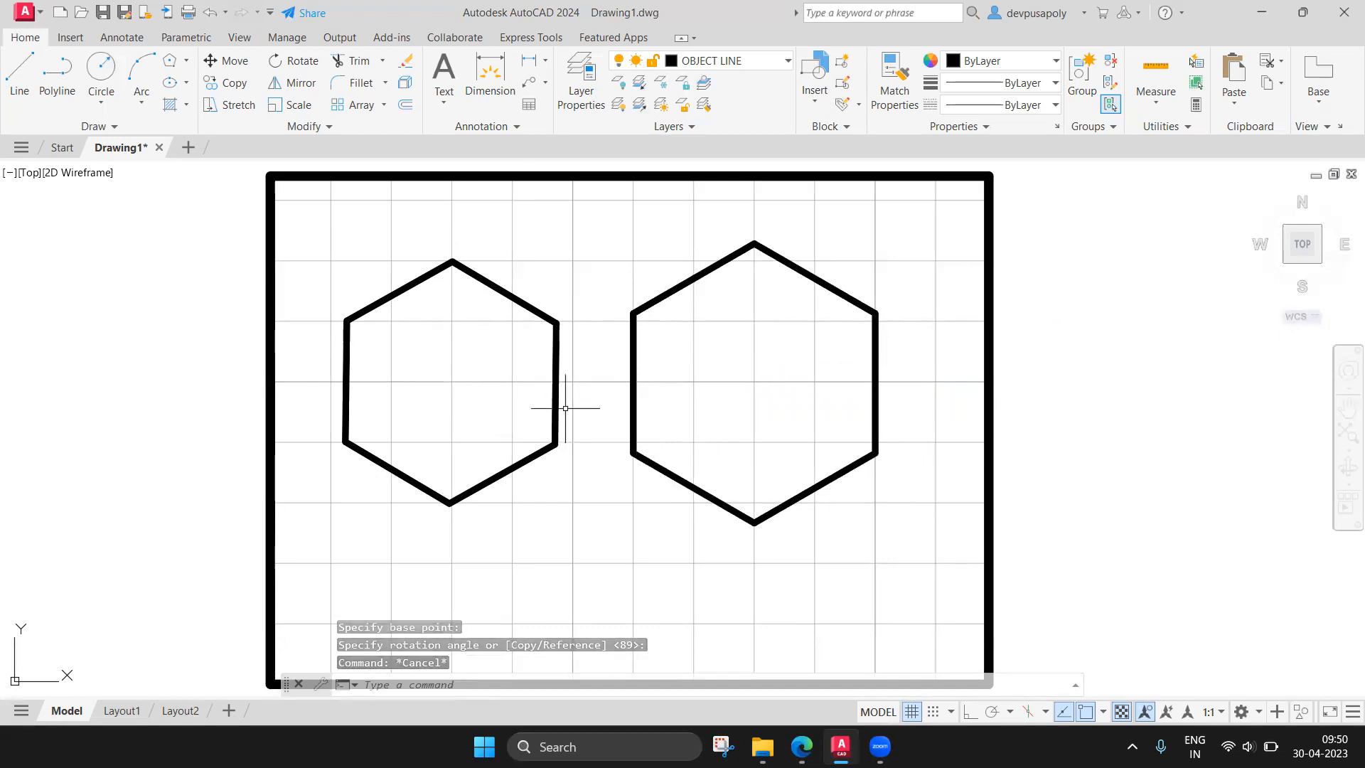
Select both hexagons inside the border and delete them.
{"action": "left_click", "coordinate": [298, 206]}
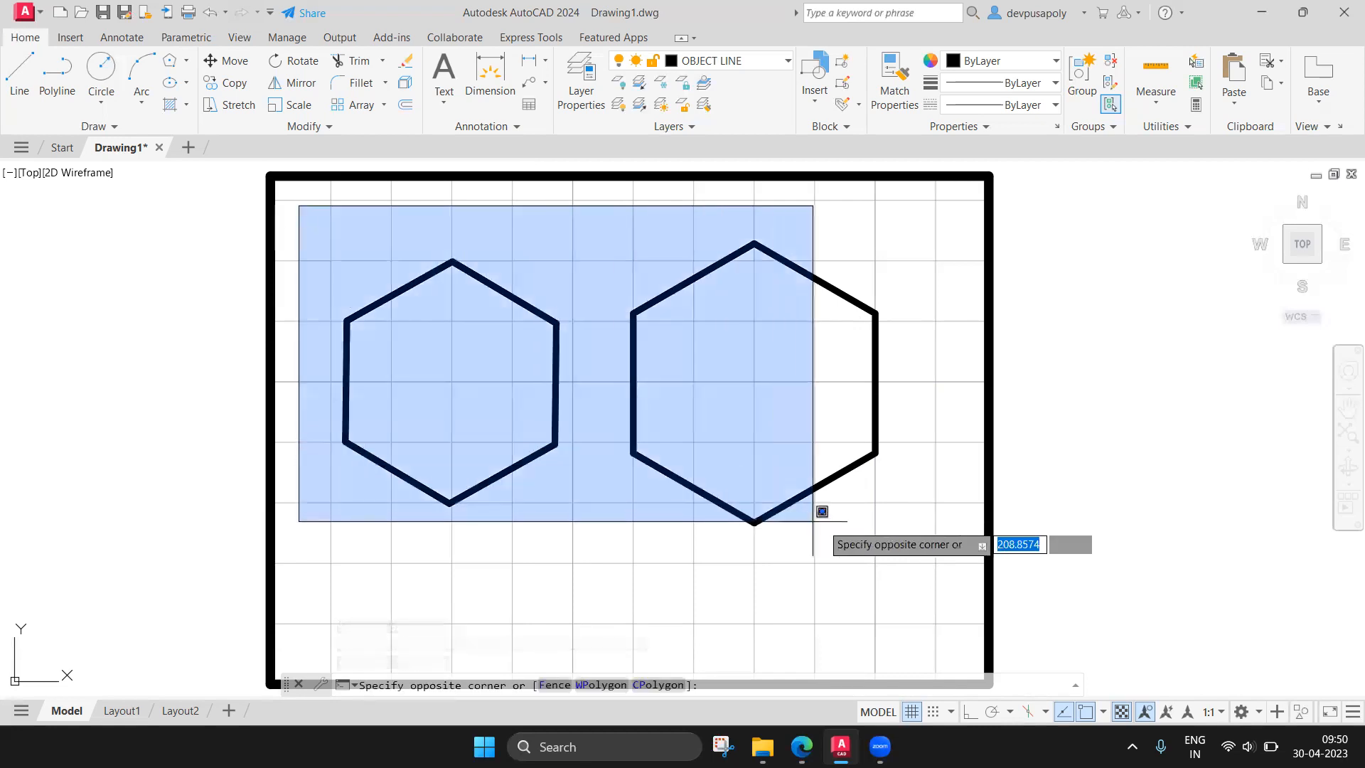
{"action": "left_click", "coordinate": [925, 542]}
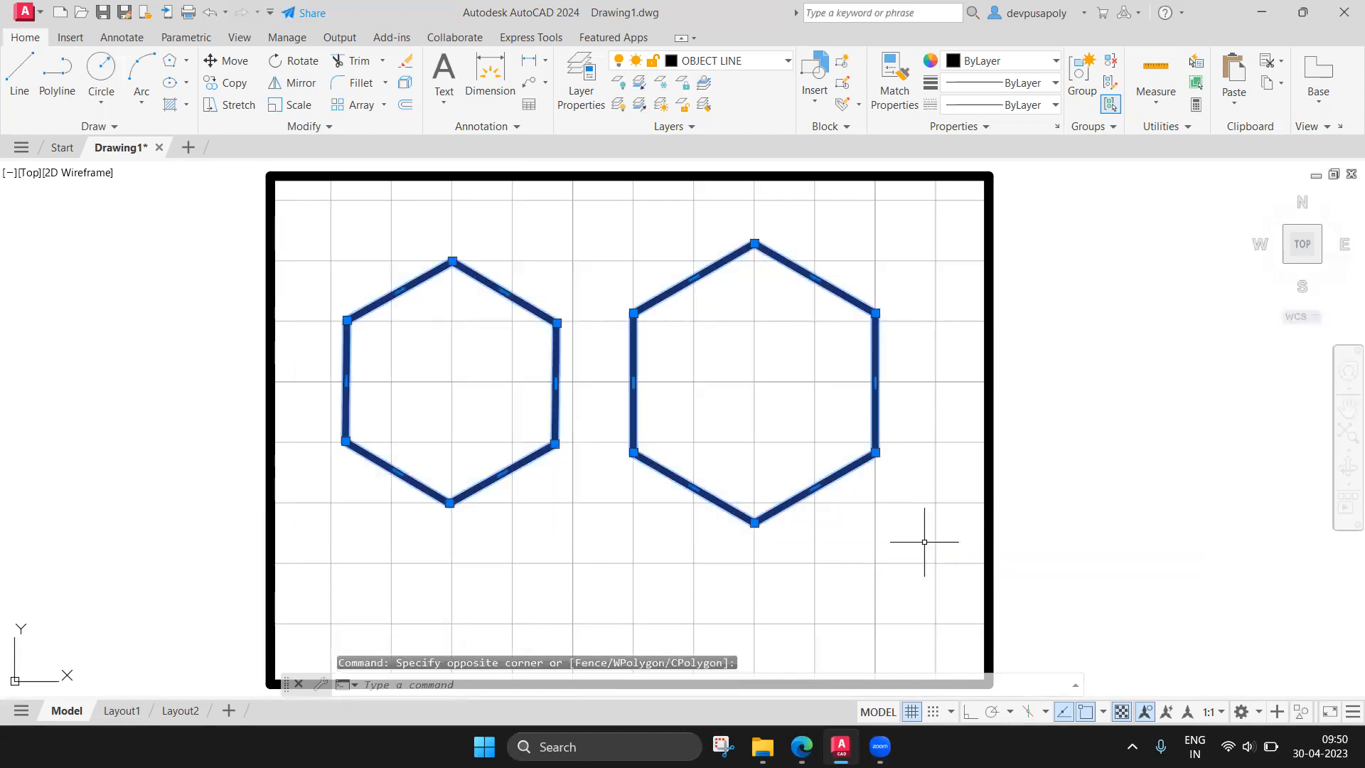
{"action": "key", "text": "Delete"}
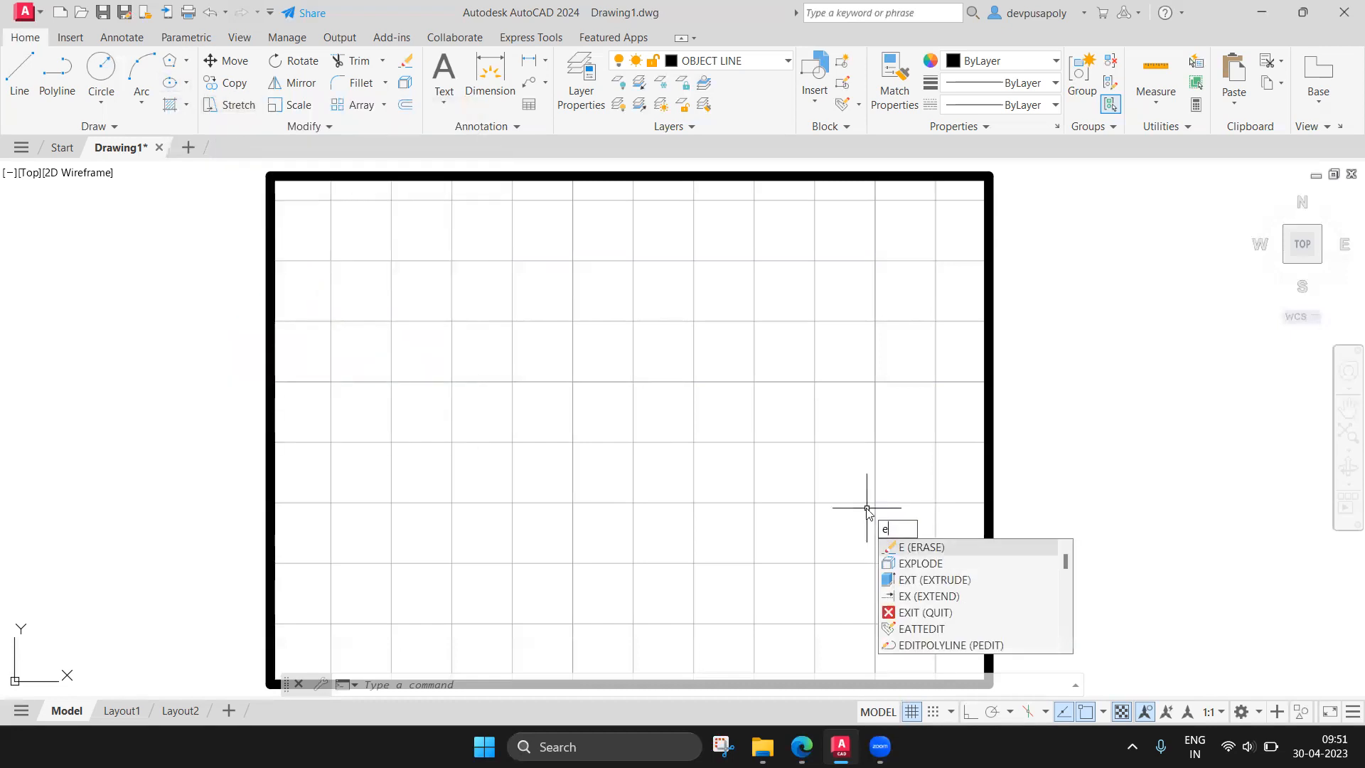
Draw an ellipse from a center point left of the frame's middle, with a horizontal semi-axis of 75 and a vertical semi-axis of 50.
{"action": "type", "text": "ipse"}
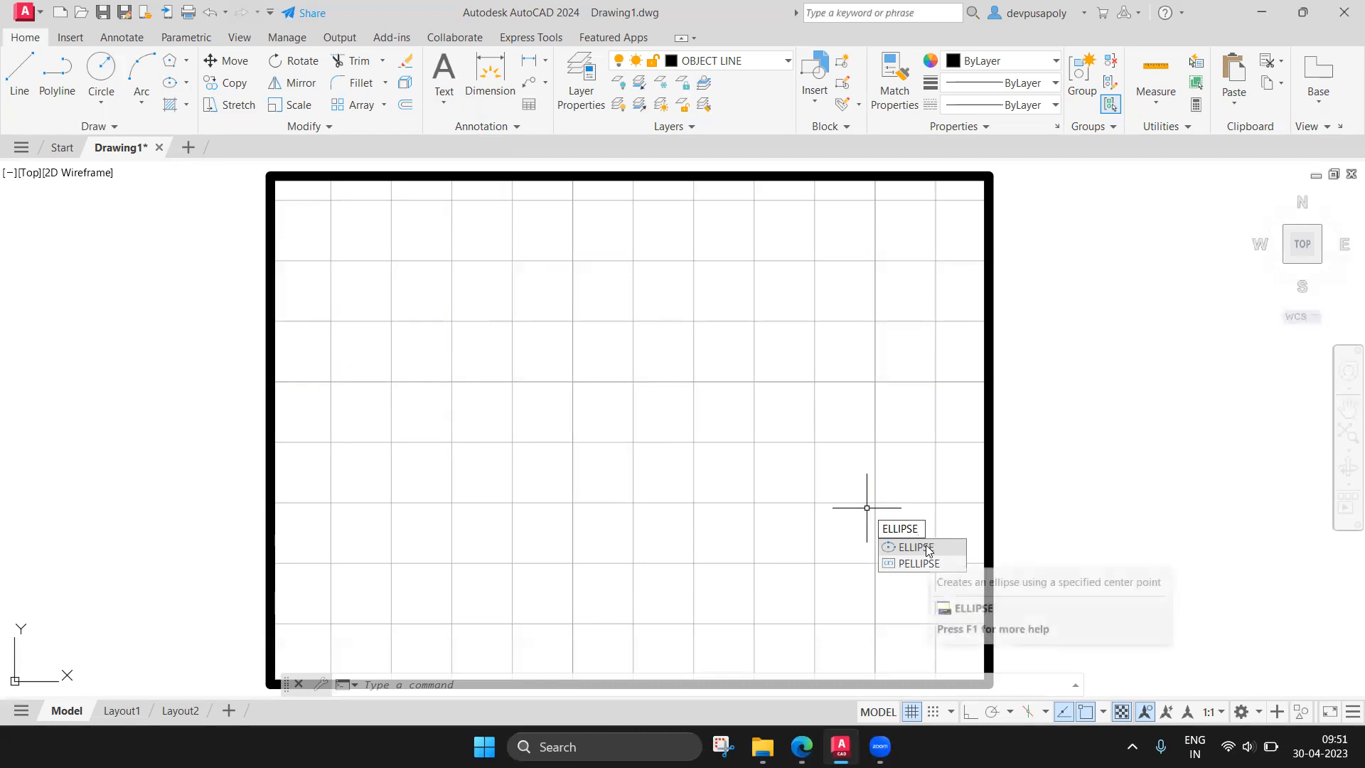
{"action": "key", "text": "Escape"}
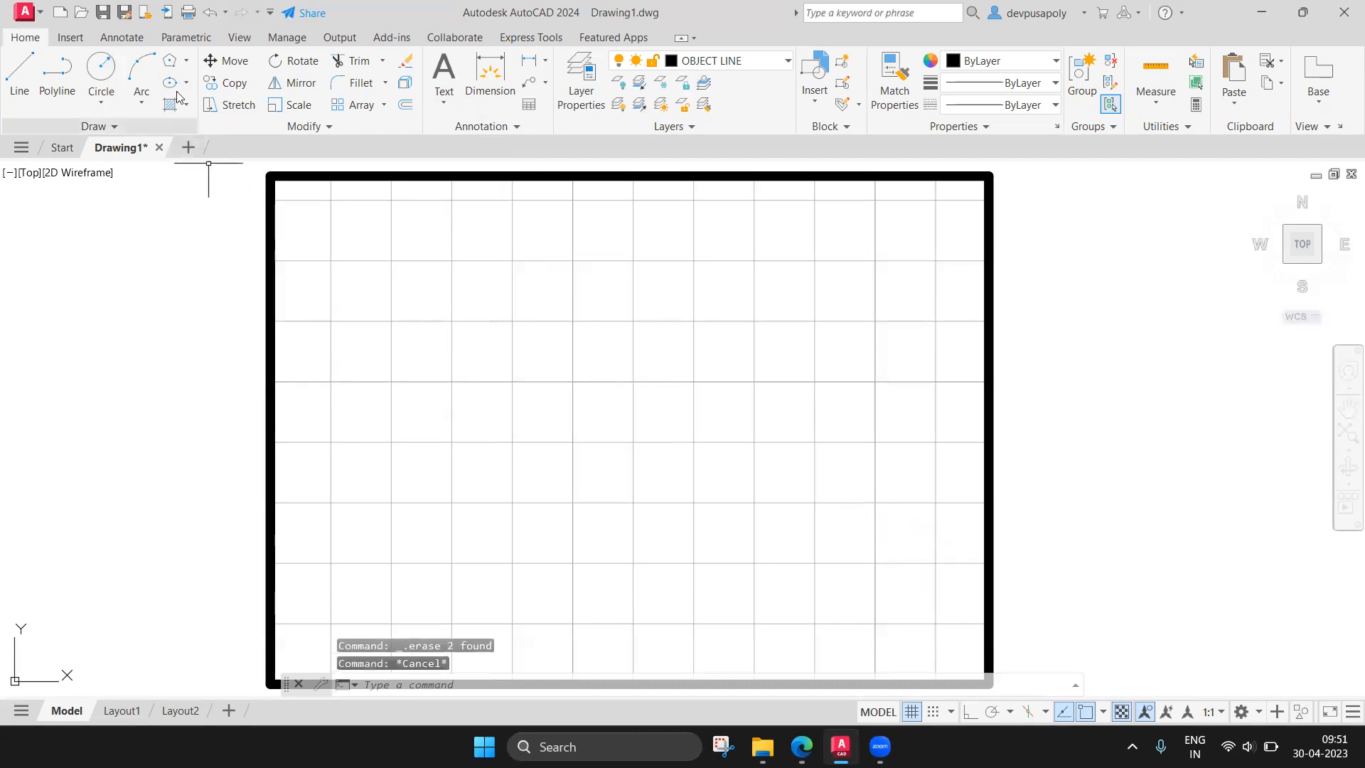
{"action": "left_click", "coordinate": [172, 84]}
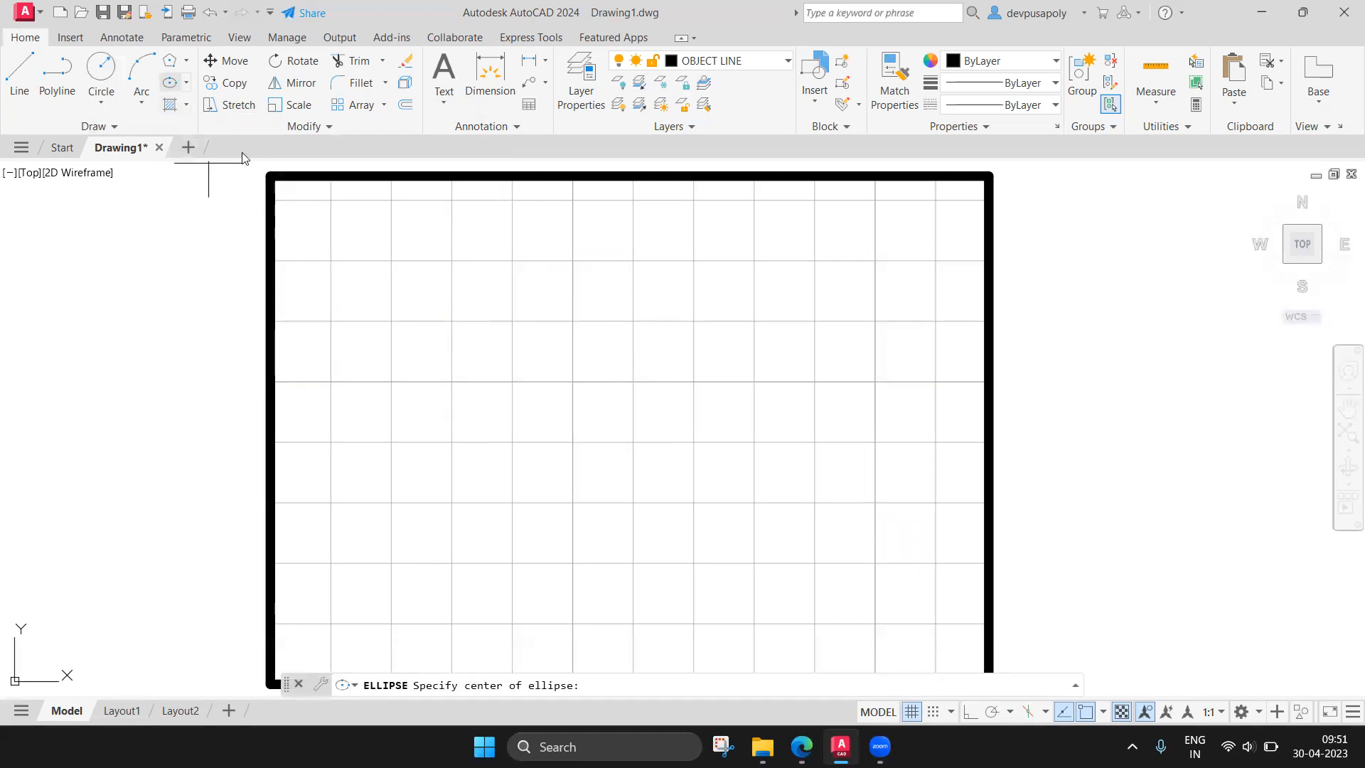
{"action": "left_click", "coordinate": [187, 85]}
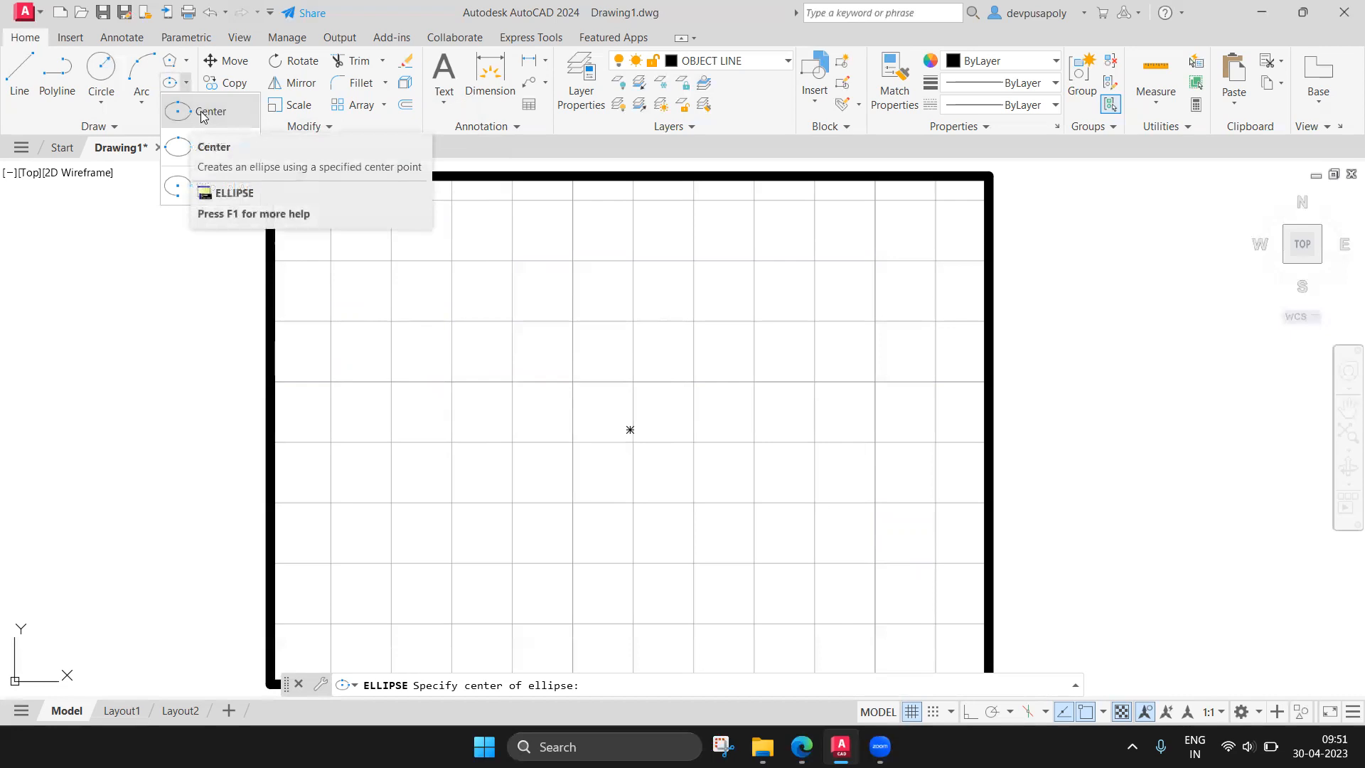
{"action": "left_click", "coordinate": [512, 380]}
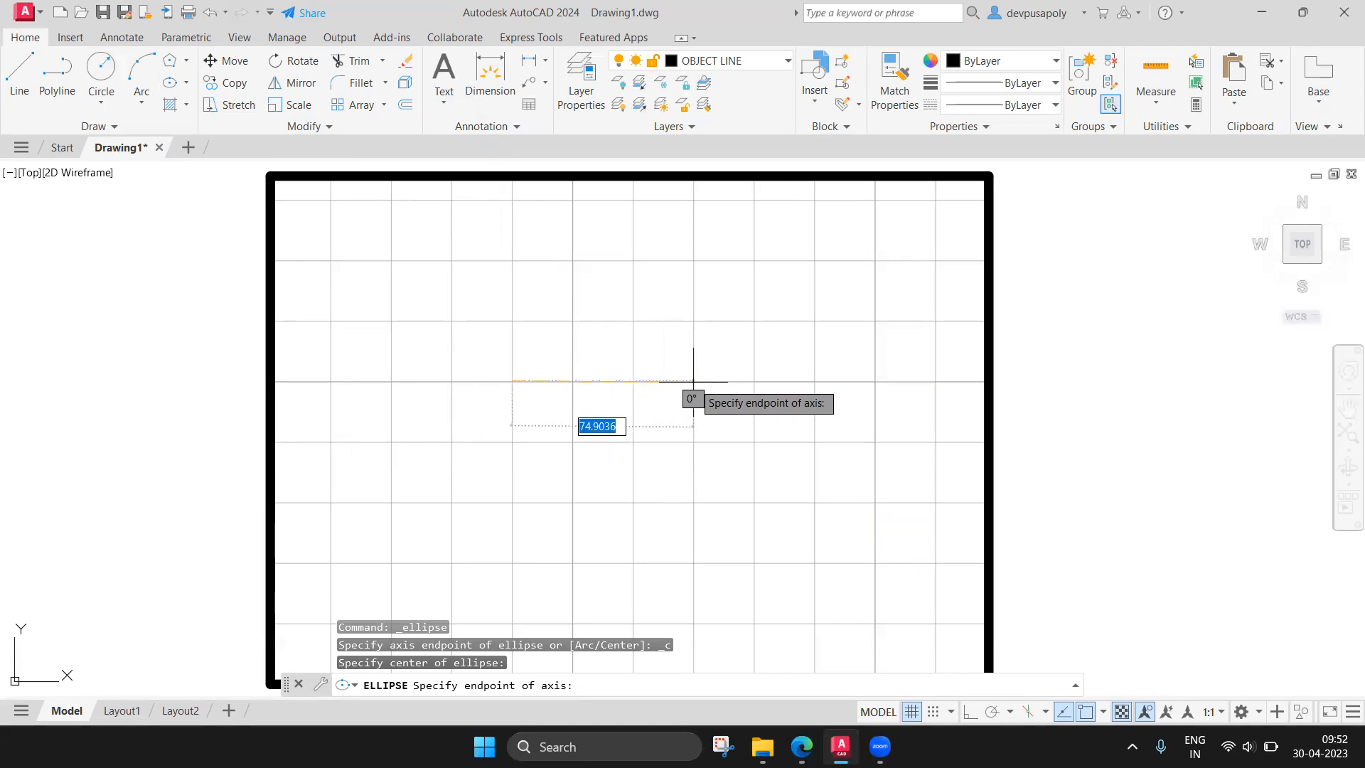
{"action": "type", "text": "75"}
{"action": "key", "text": "Return"}
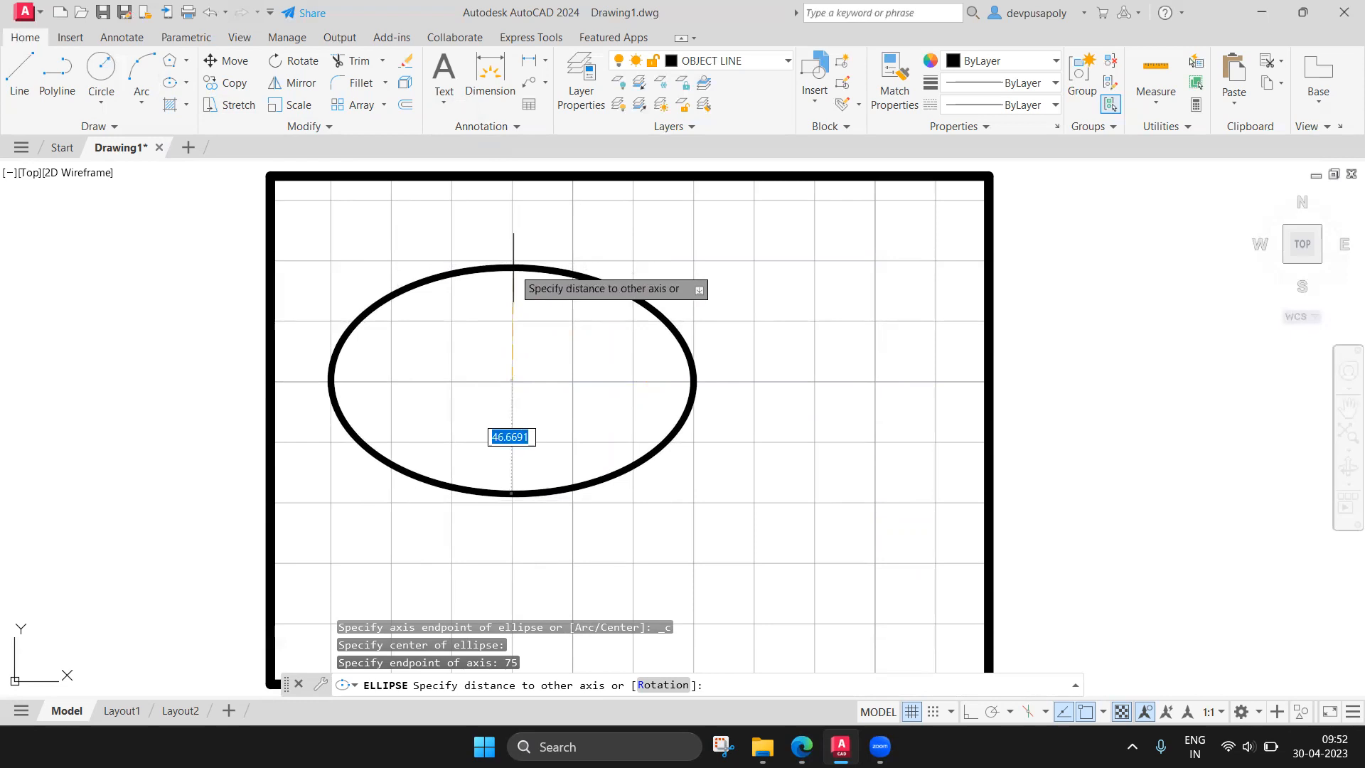
{"action": "type", "text": "50"}
{"action": "key", "text": "Return"}
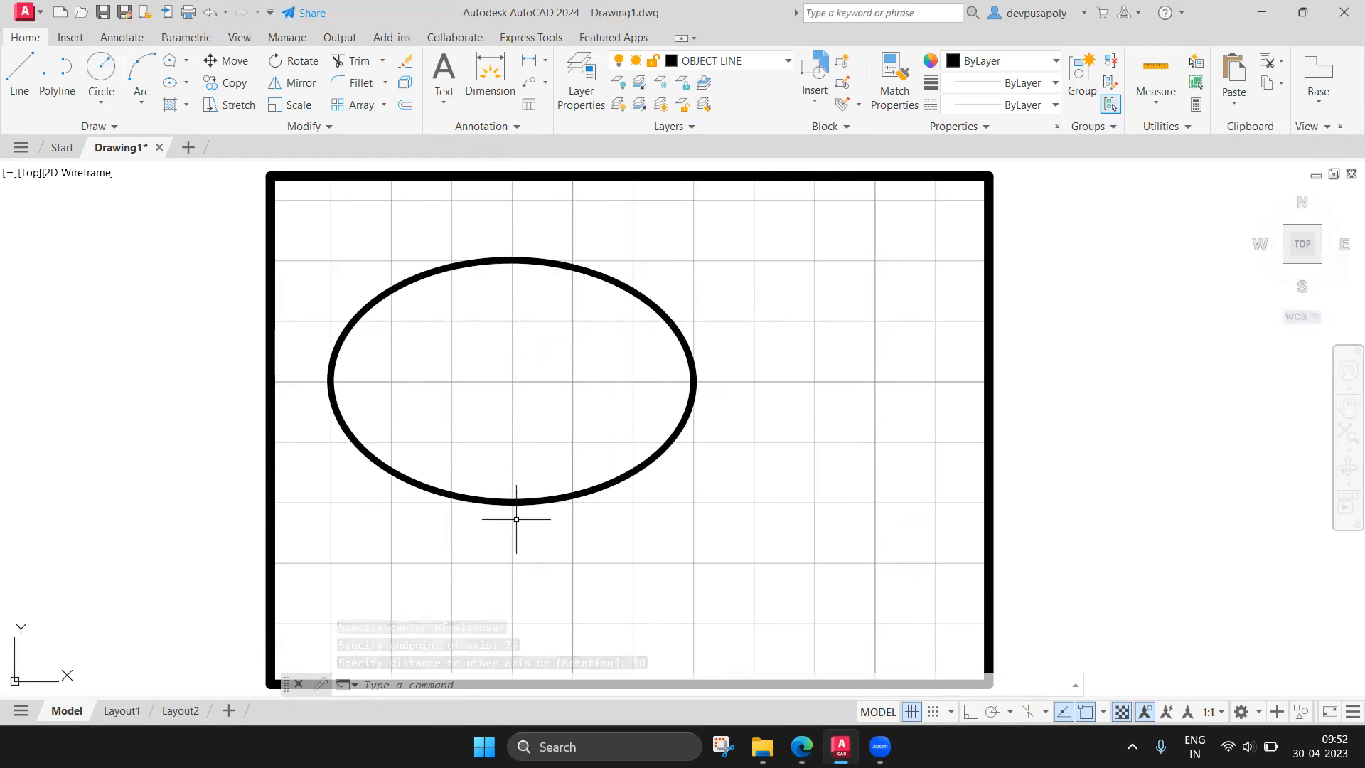
Dimension the ellipse's full width between its left and right quadrant points, placing the dimension below the ellipse.
{"action": "left_click", "coordinate": [498, 80]}
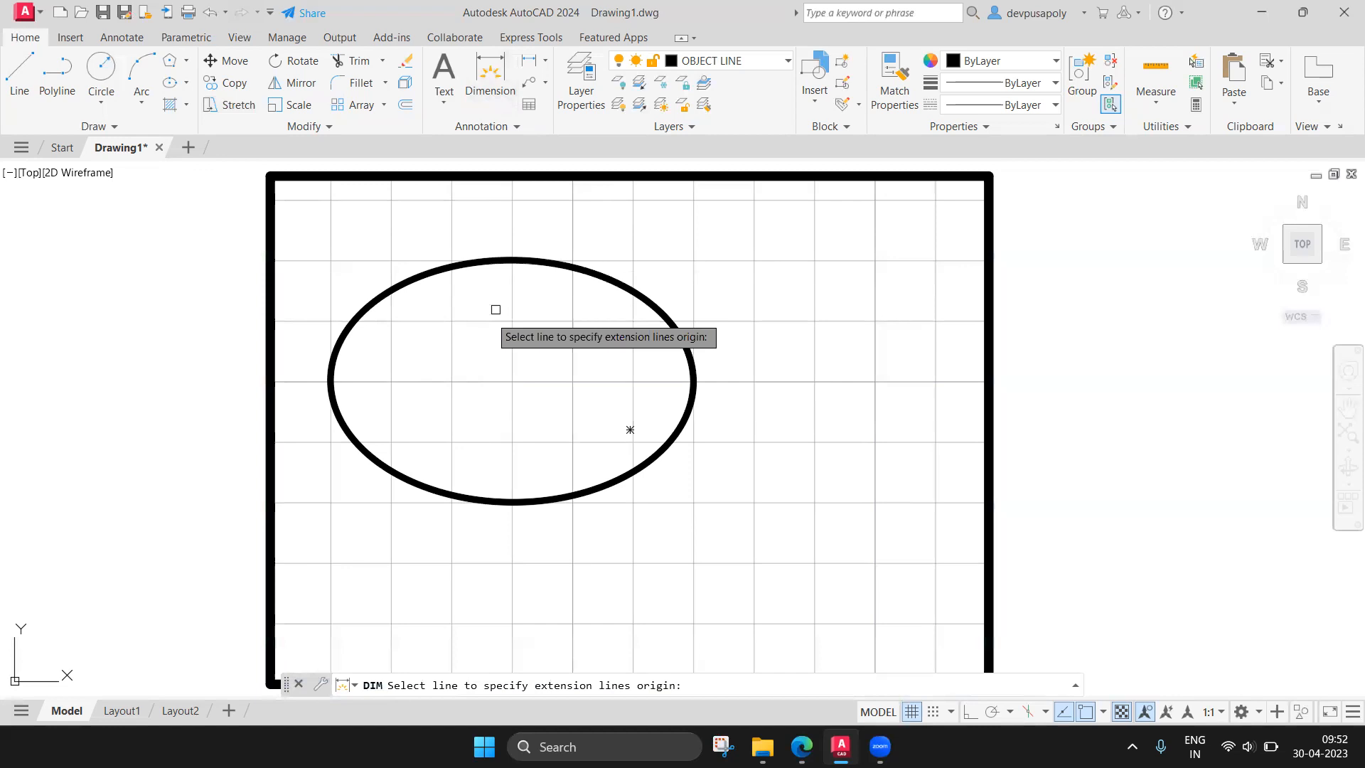
{"action": "left_click", "coordinate": [331, 379]}
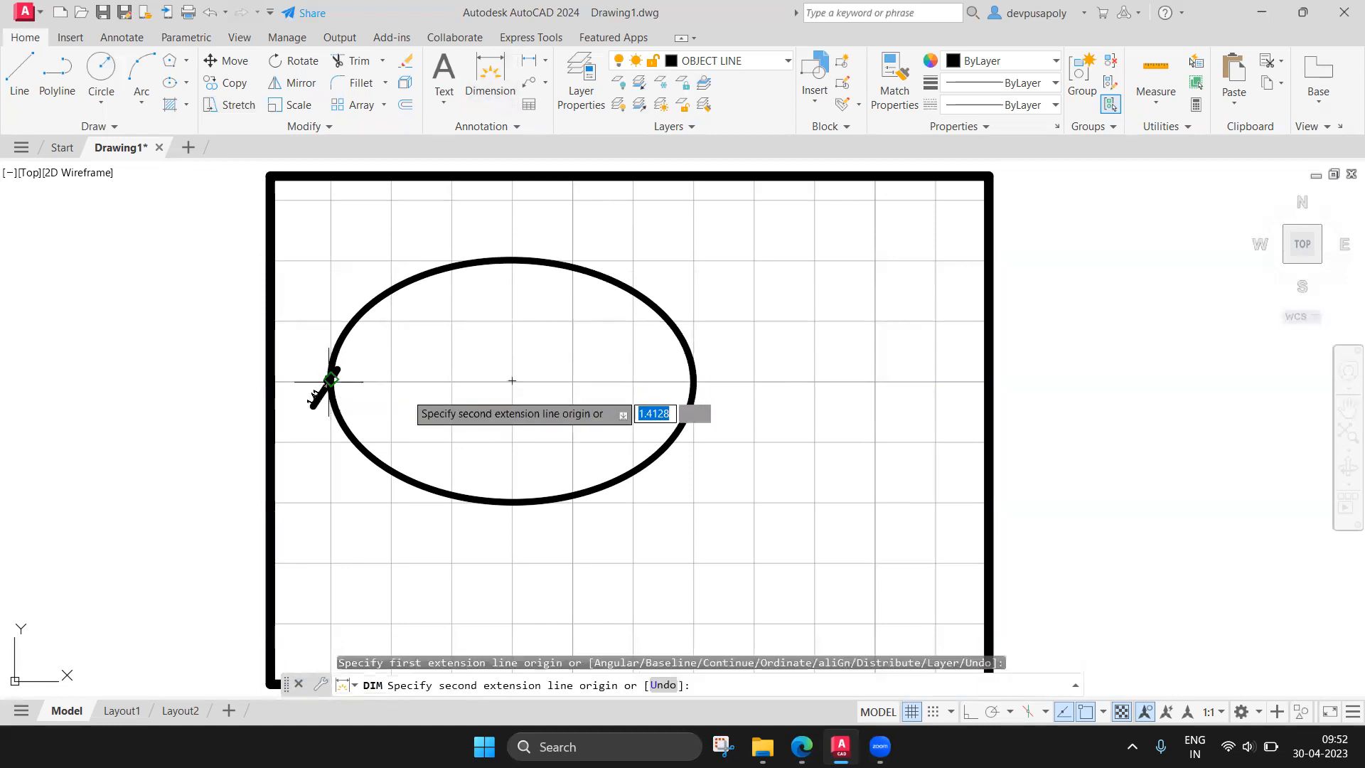
{"action": "left_click", "coordinate": [693, 382]}
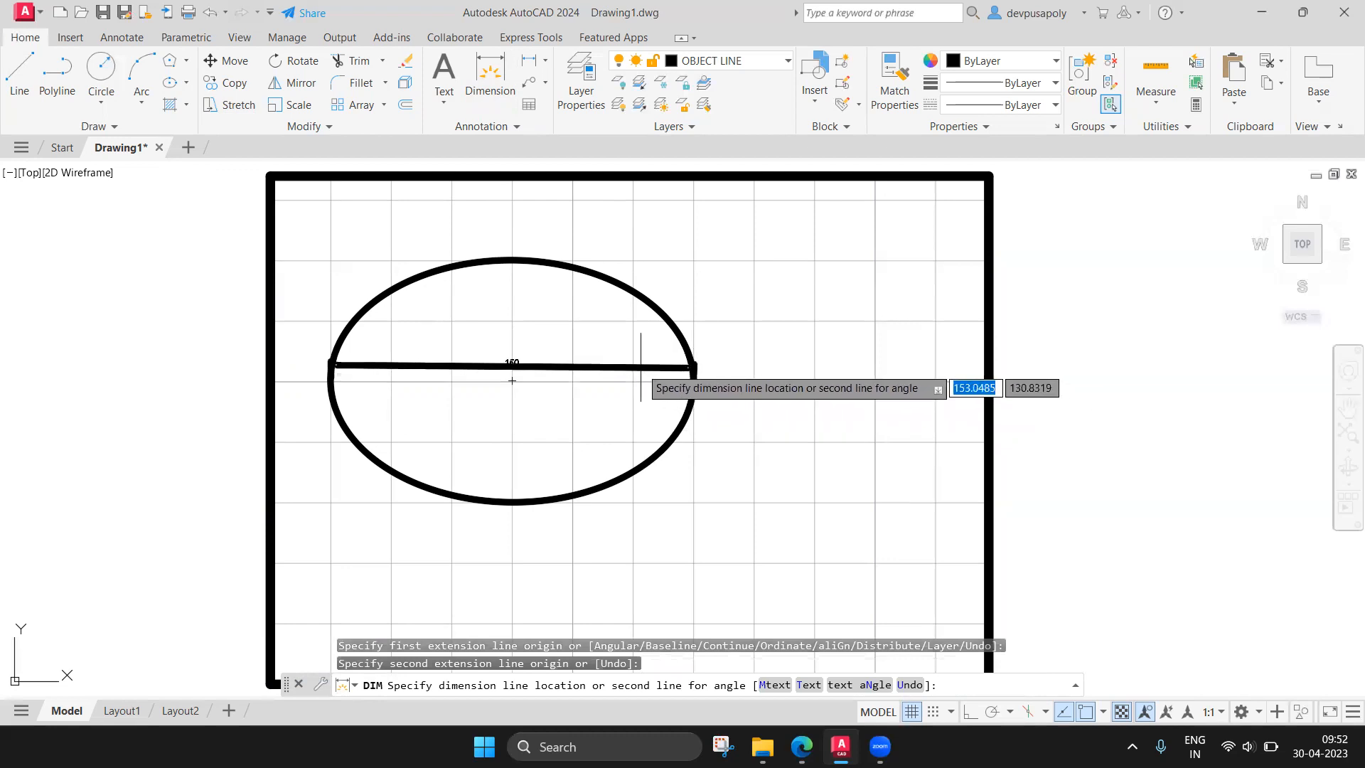
{"action": "left_click", "coordinate": [514, 566]}
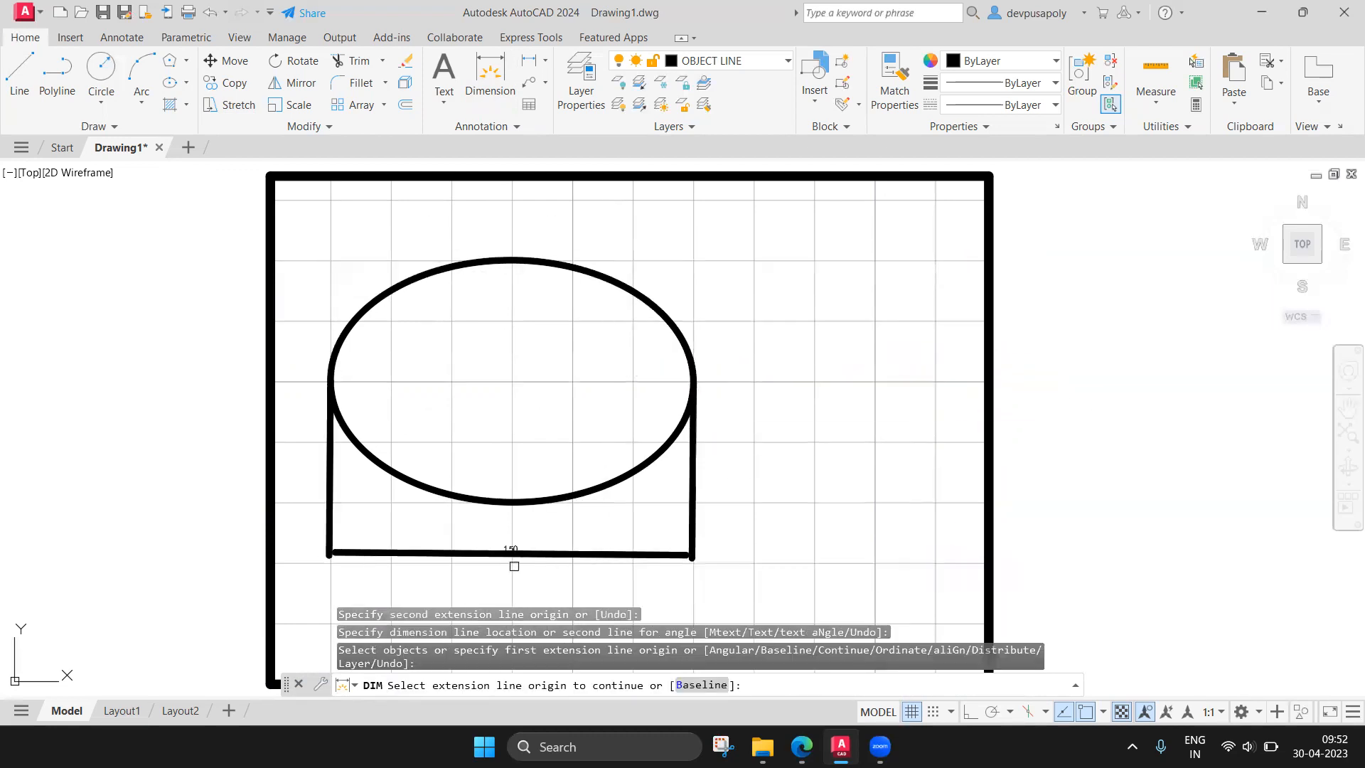
{"action": "scroll", "coordinate": [514, 566], "scroll_direction": "up", "scroll_amount": 6}
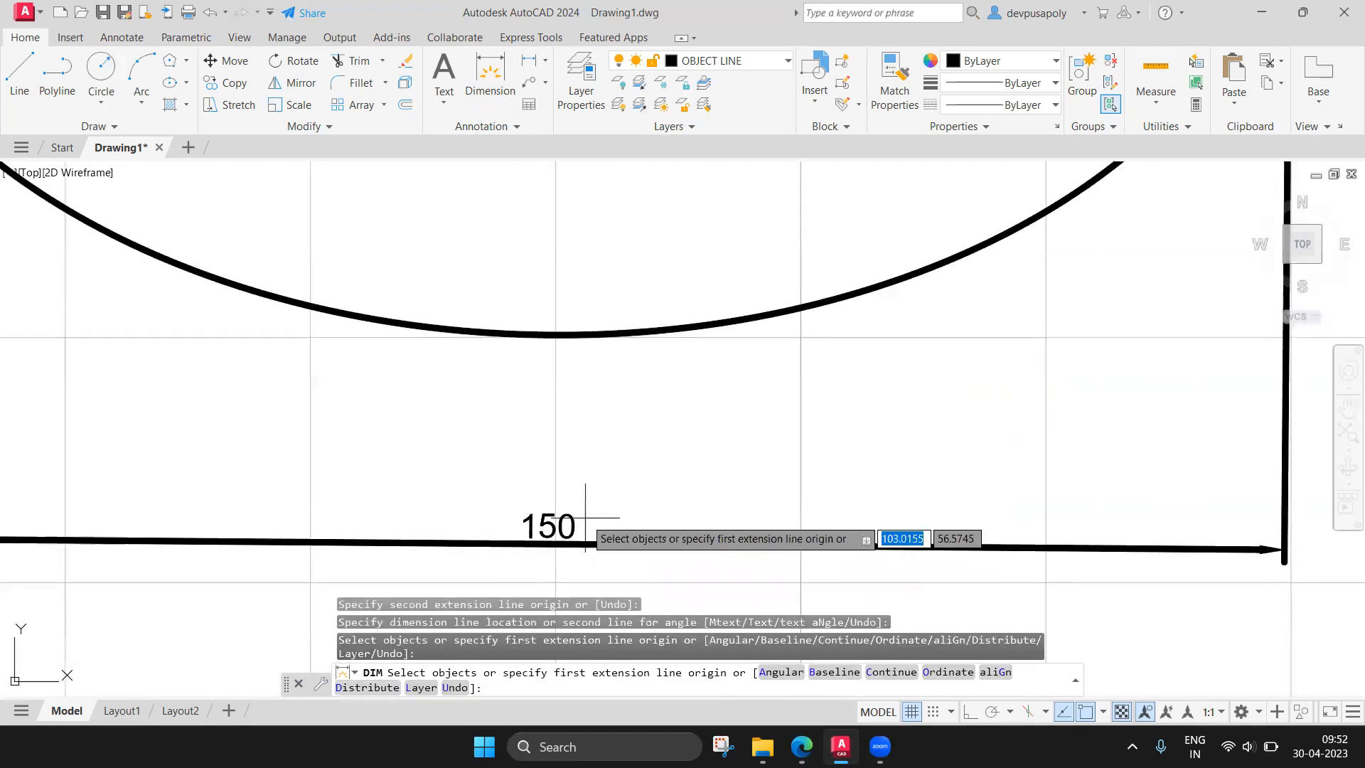
{"action": "scroll", "coordinate": [586, 518], "scroll_direction": "down", "scroll_amount": 6}
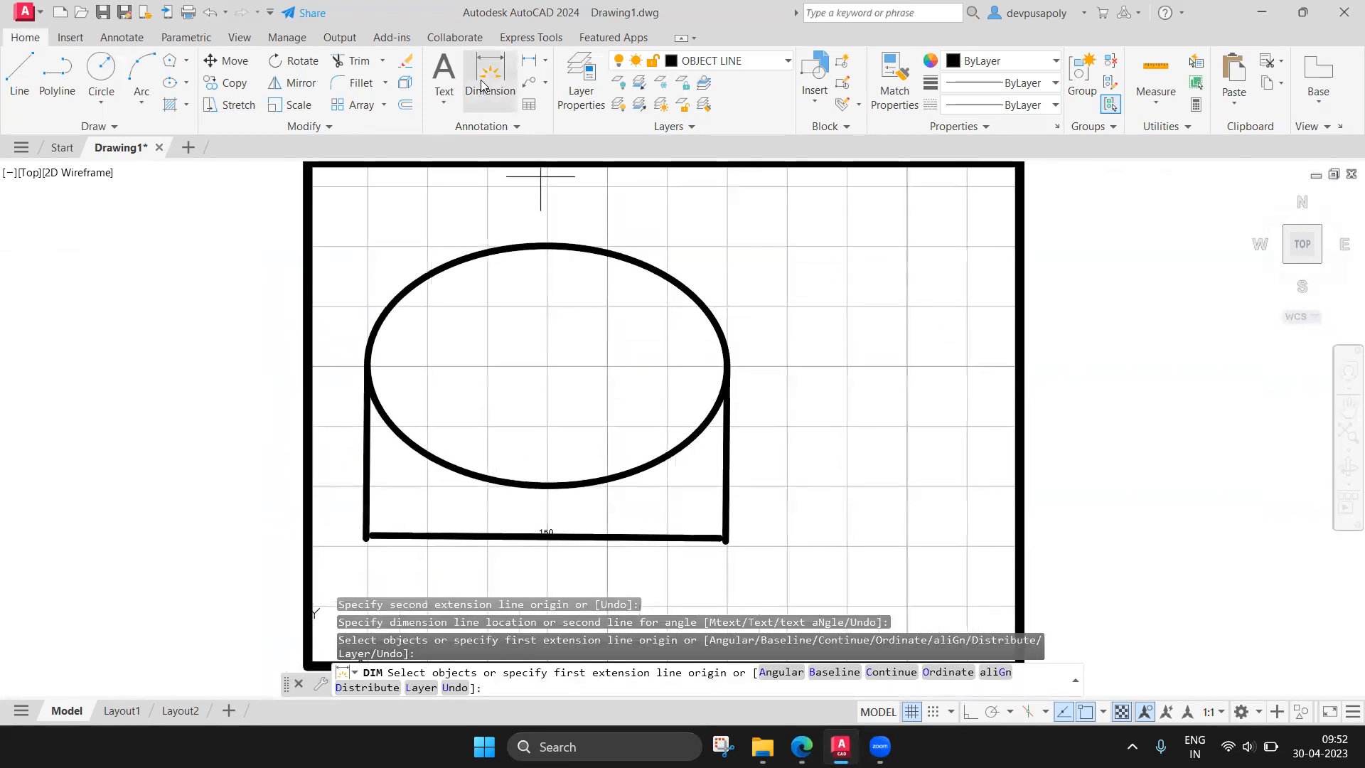
Dimension the ellipse's full height between its top and bottom quadrant points, placing the dimension to the right of the ellipse.
{"action": "left_click", "coordinate": [482, 86]}
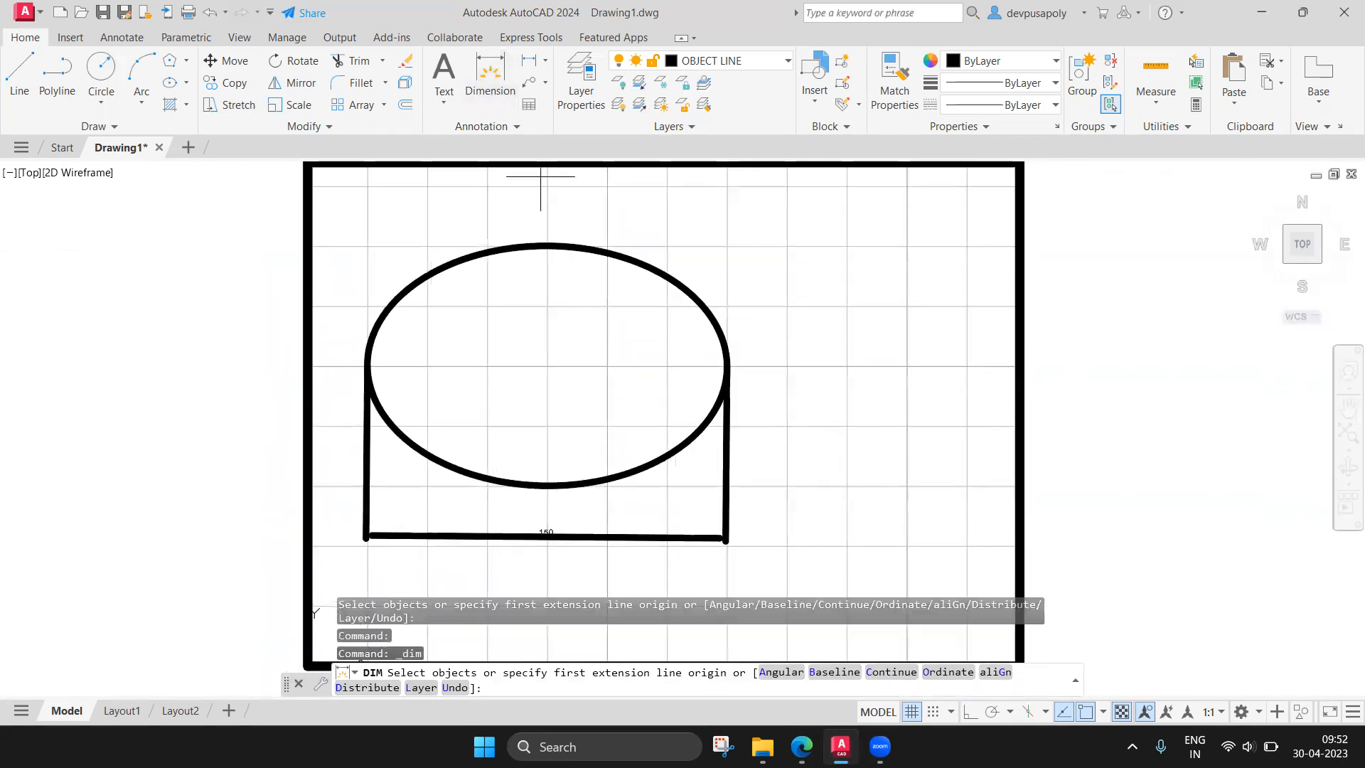
{"action": "left_click", "coordinate": [548, 245]}
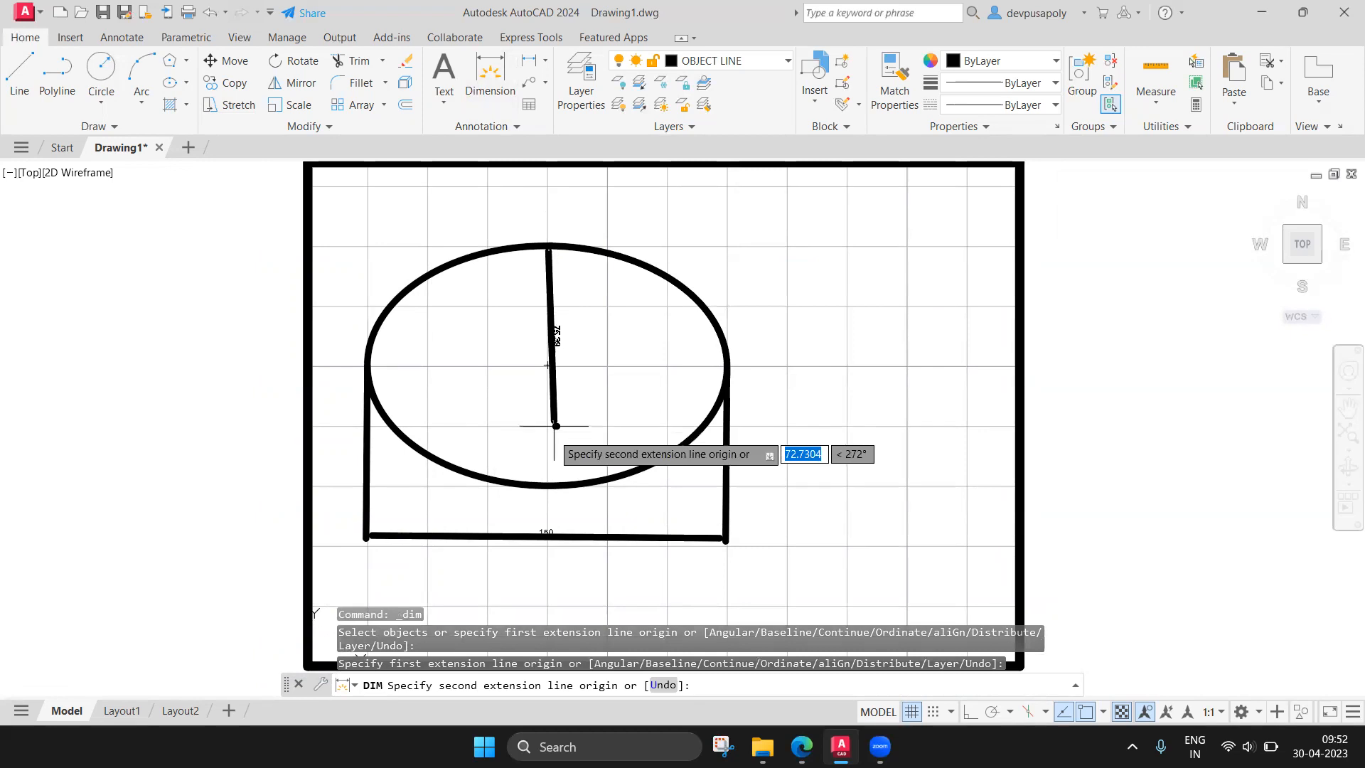
{"action": "left_click", "coordinate": [546, 485]}
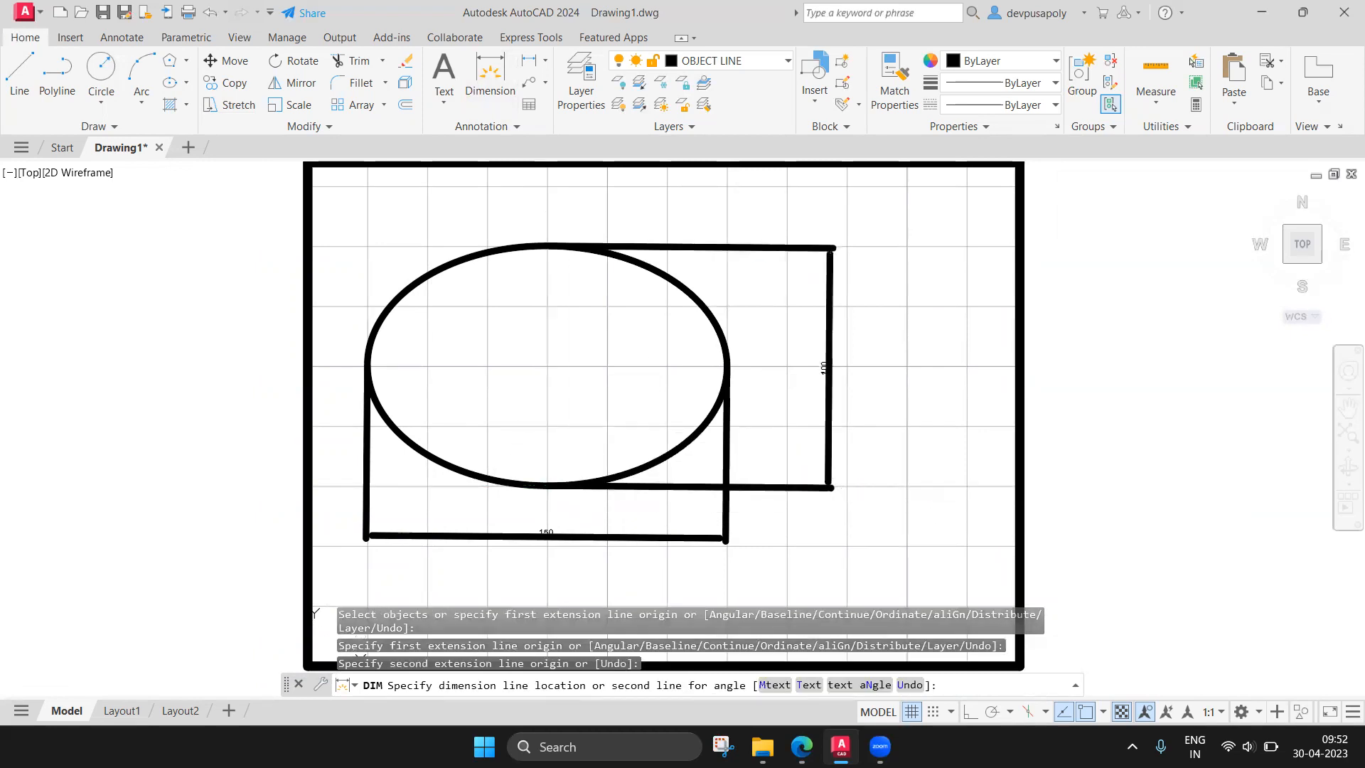
{"action": "left_click", "coordinate": [827, 377]}
{"action": "key", "text": "Escape"}
Examine the ellipse's width and height dimensions up close.
{"action": "scroll", "coordinate": [812, 406], "scroll_direction": "up", "scroll_amount": 4}
{"action": "scroll", "coordinate": [822, 370], "scroll_direction": "up", "scroll_amount": 3}
{"action": "scroll", "coordinate": [818, 368], "scroll_direction": "down", "scroll_amount": 10}
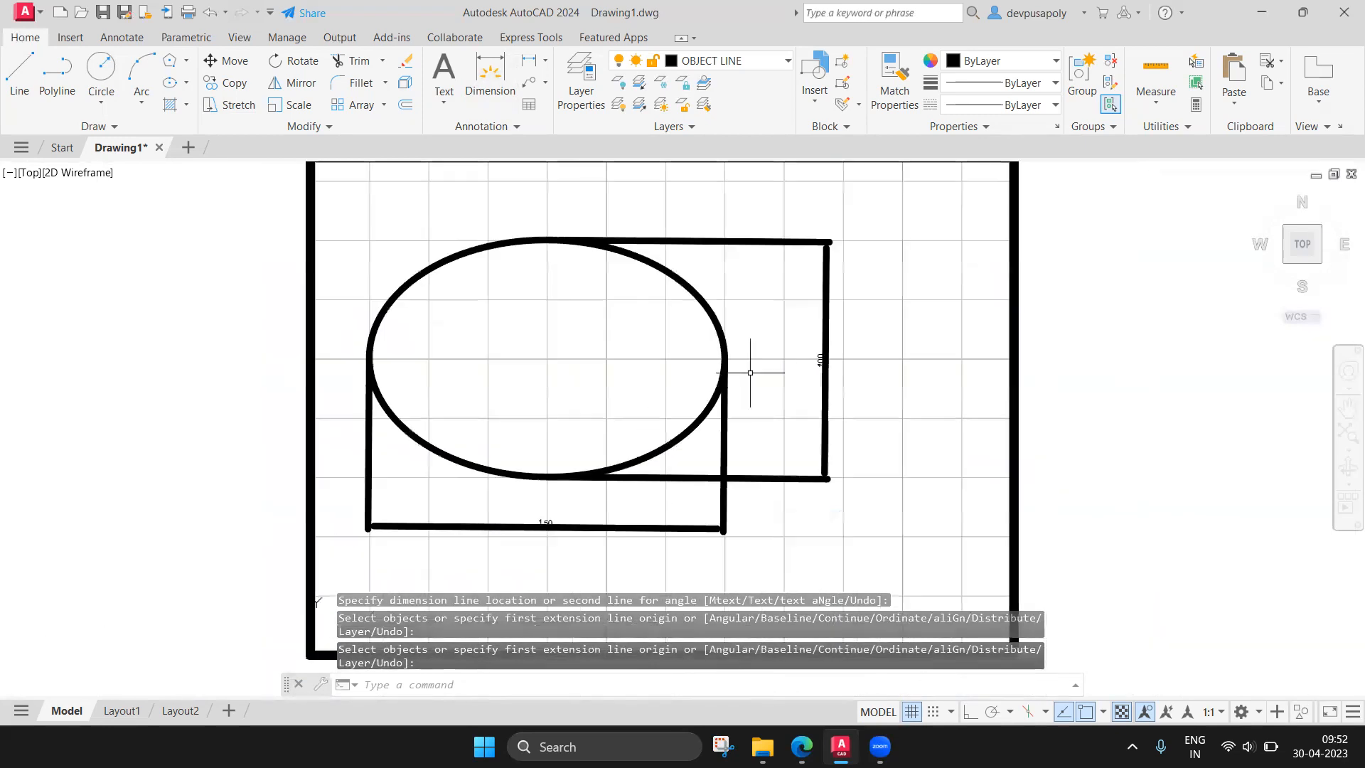
{"action": "scroll", "coordinate": [553, 533], "scroll_direction": "up", "scroll_amount": 6}
{"action": "scroll", "coordinate": [746, 473], "scroll_direction": "down", "scroll_amount": 4}
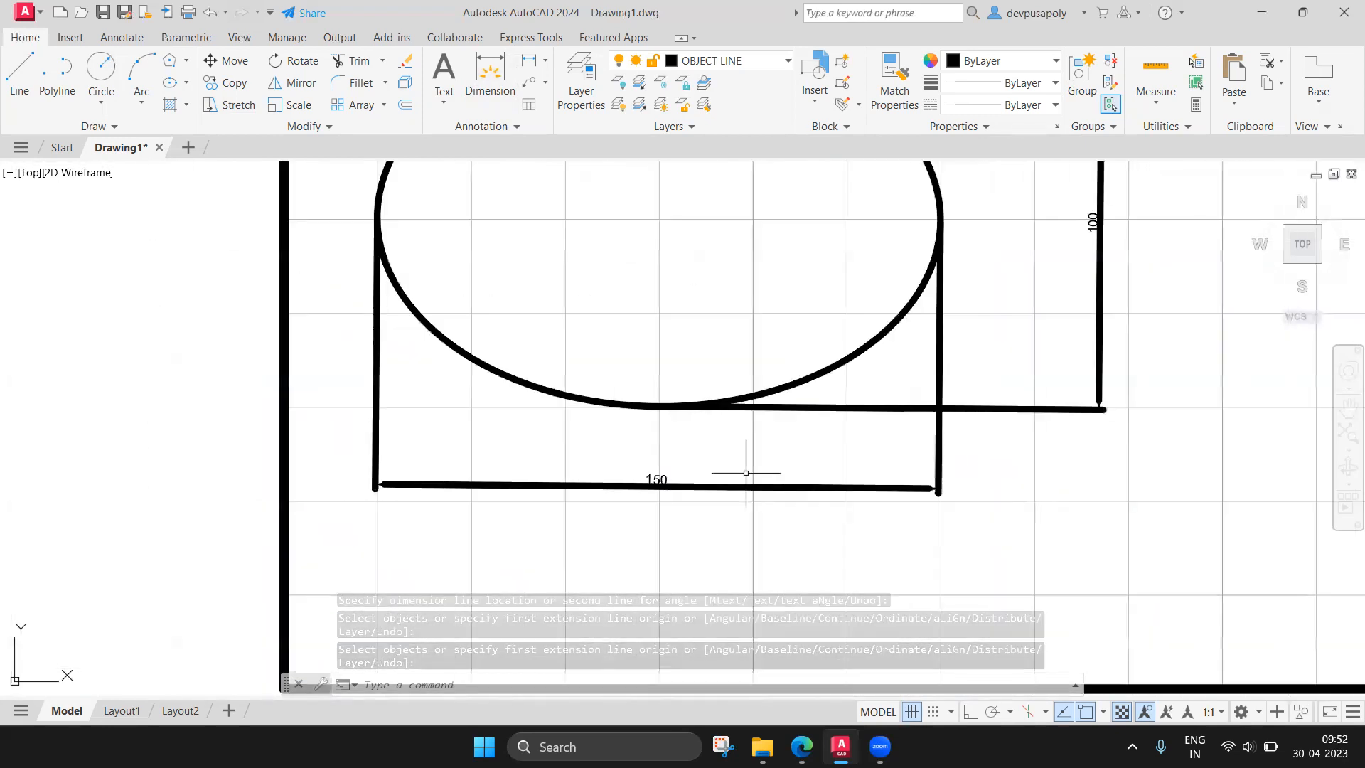
{"action": "scroll", "coordinate": [1111, 211], "scroll_direction": "up", "scroll_amount": 2}
{"action": "scroll", "coordinate": [861, 294], "scroll_direction": "down", "scroll_amount": 2}
{"action": "middle_click_drag", "start_coordinate": [698, 299], "coordinate": [729, 371]}
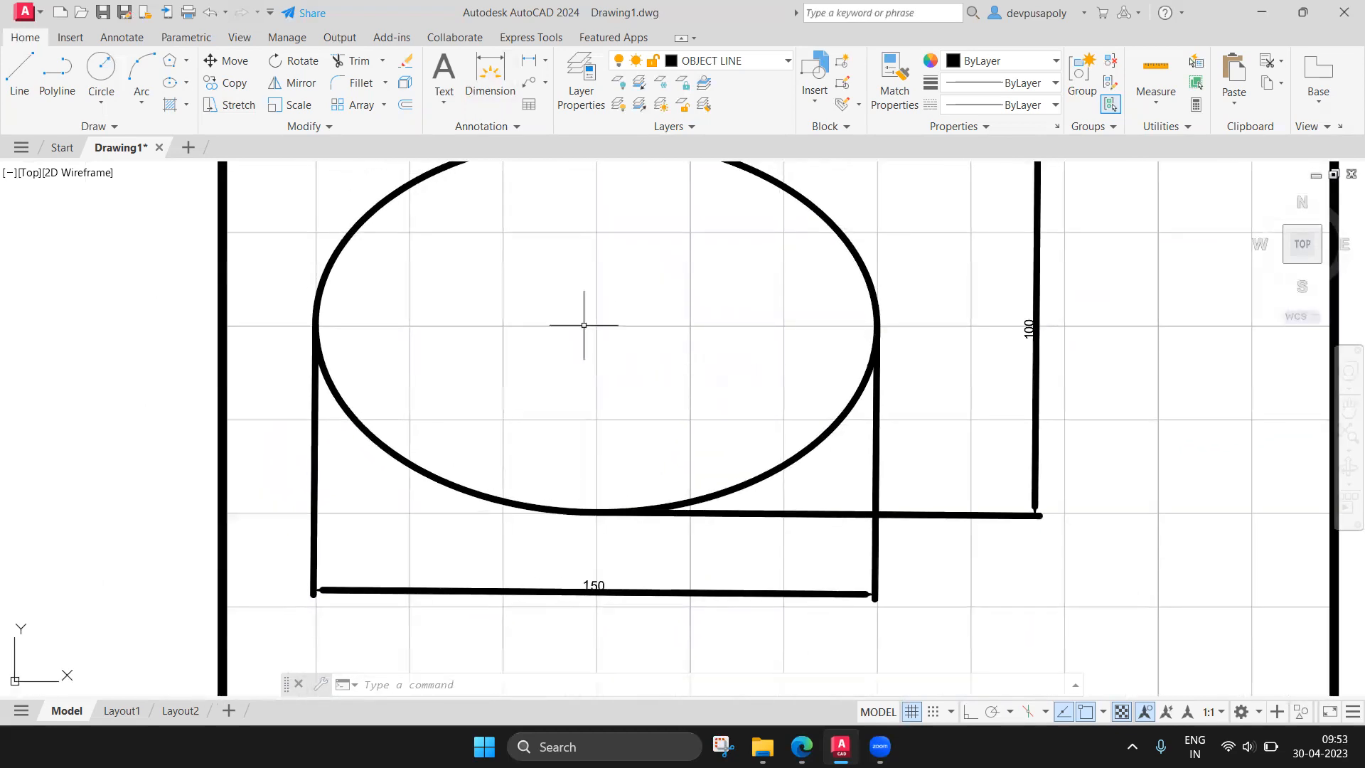
{"action": "scroll", "coordinate": [610, 321], "scroll_direction": "down", "scroll_amount": 4}
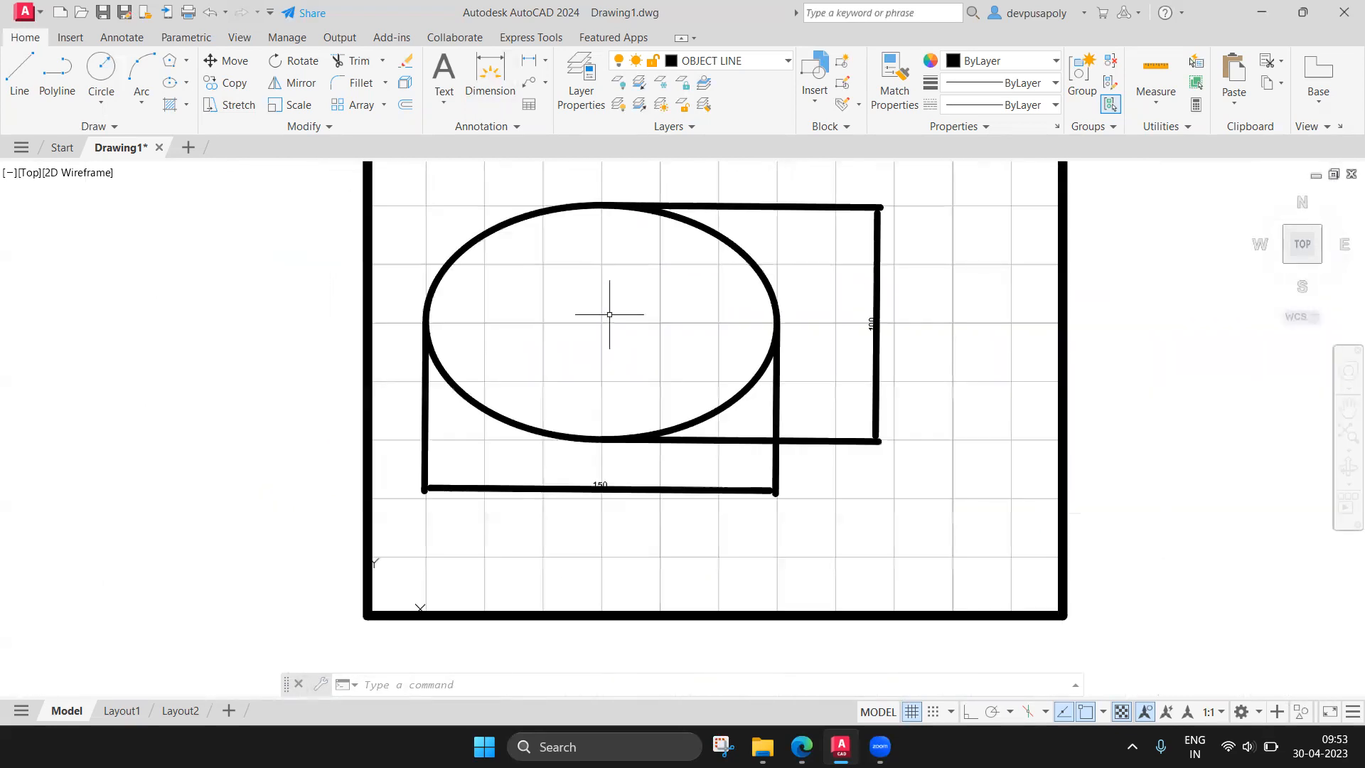
{"action": "scroll", "coordinate": [612, 326], "scroll_direction": "up", "scroll_amount": 2}
{"action": "scroll", "coordinate": [589, 347], "scroll_direction": "up", "scroll_amount": 2}
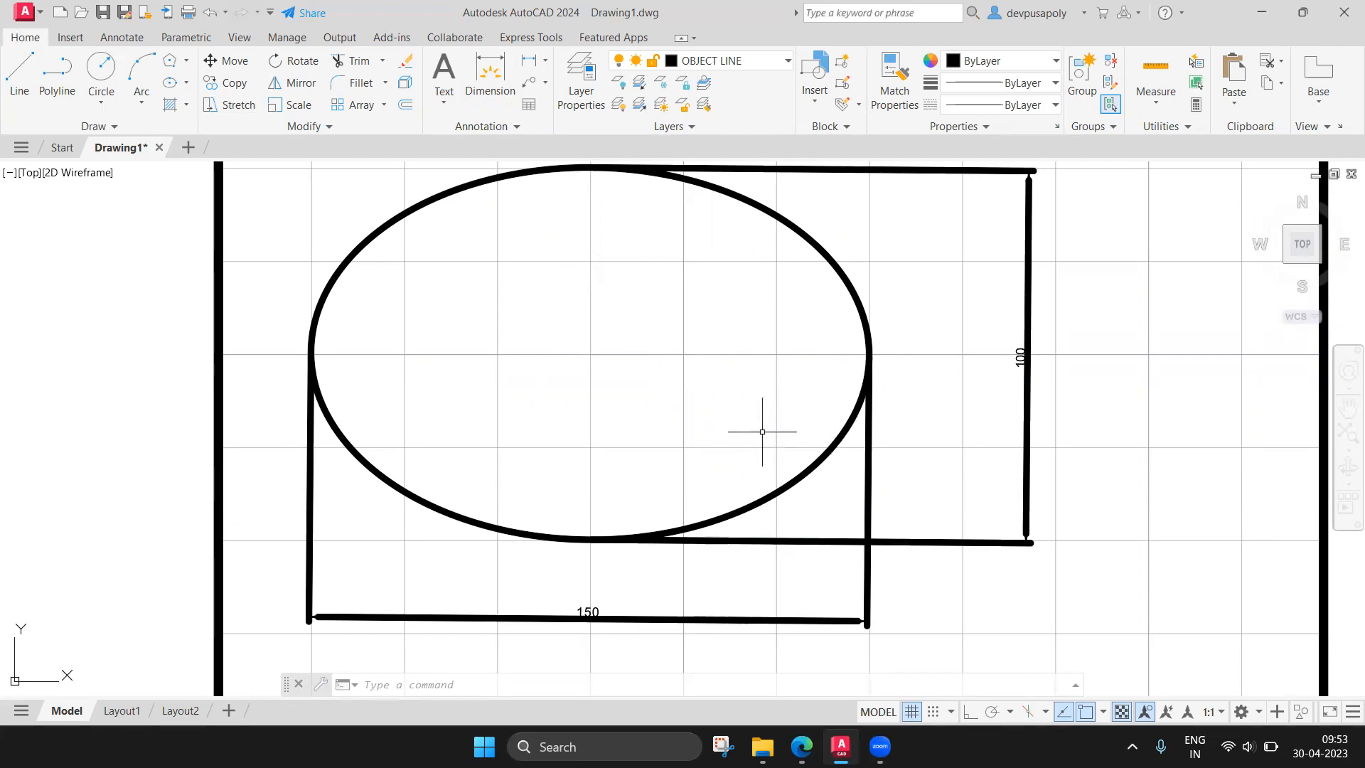
Draw a line from the ellipse's center to its top quadrant, continuing as a closed rhombus through all four quadrant points.
{"action": "key", "text": "Escape"}
{"action": "type", "text": "line"}
{"action": "key", "text": "Return"}
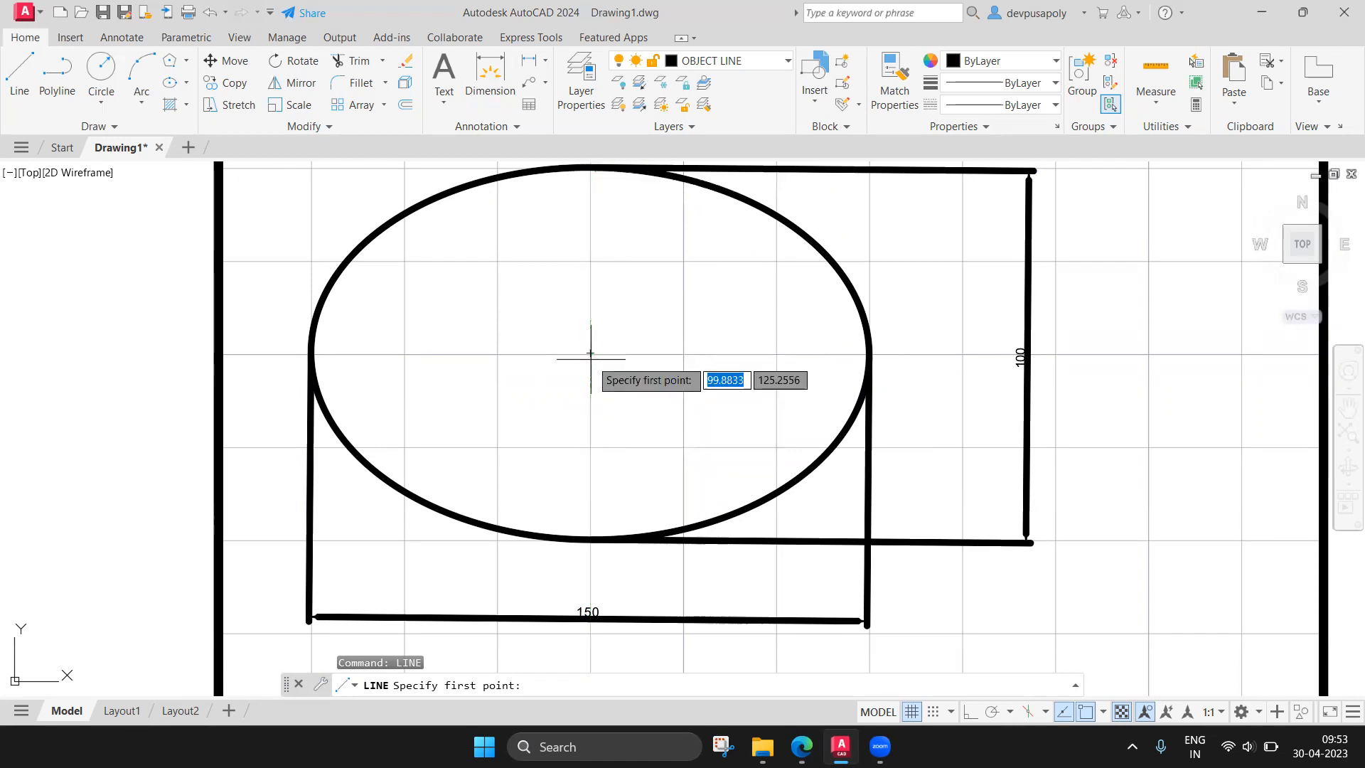
{"action": "left_click", "coordinate": [590, 353]}
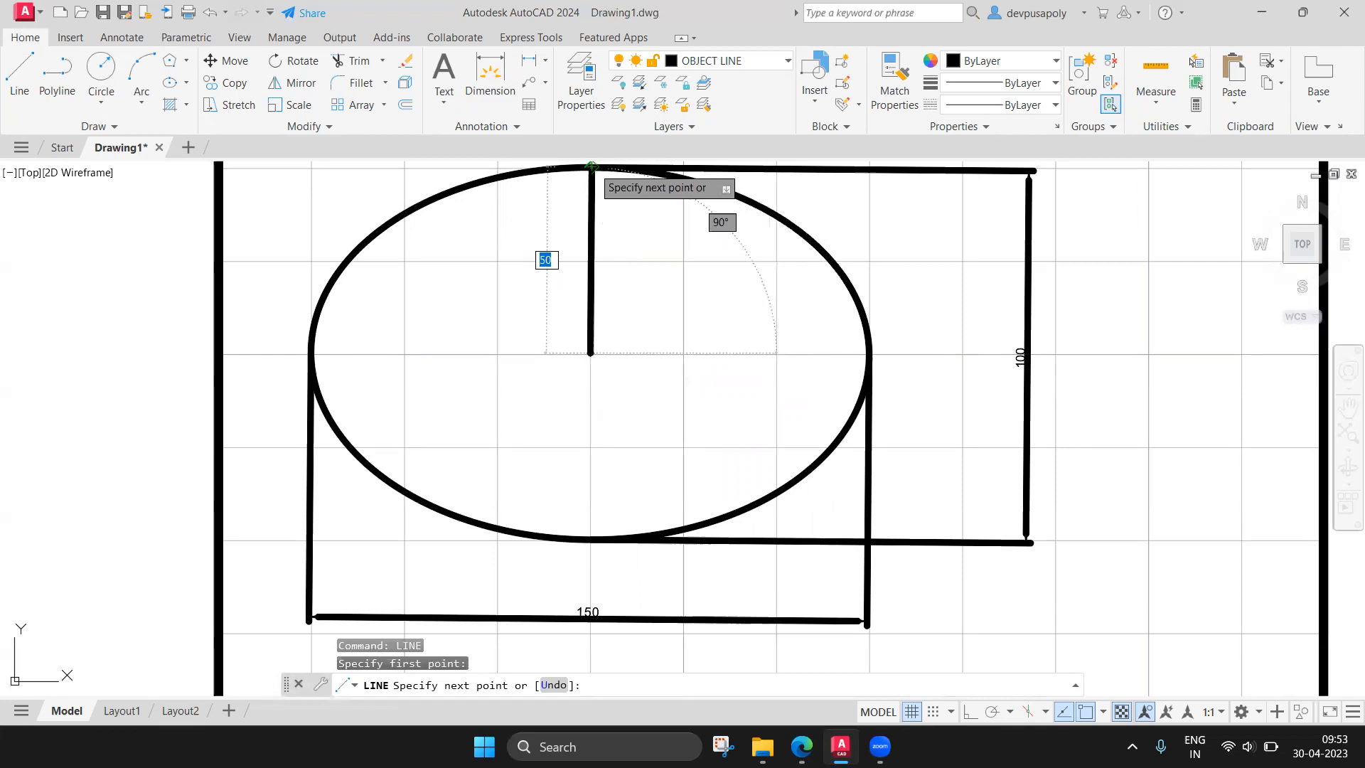
{"action": "left_click", "coordinate": [590, 167]}
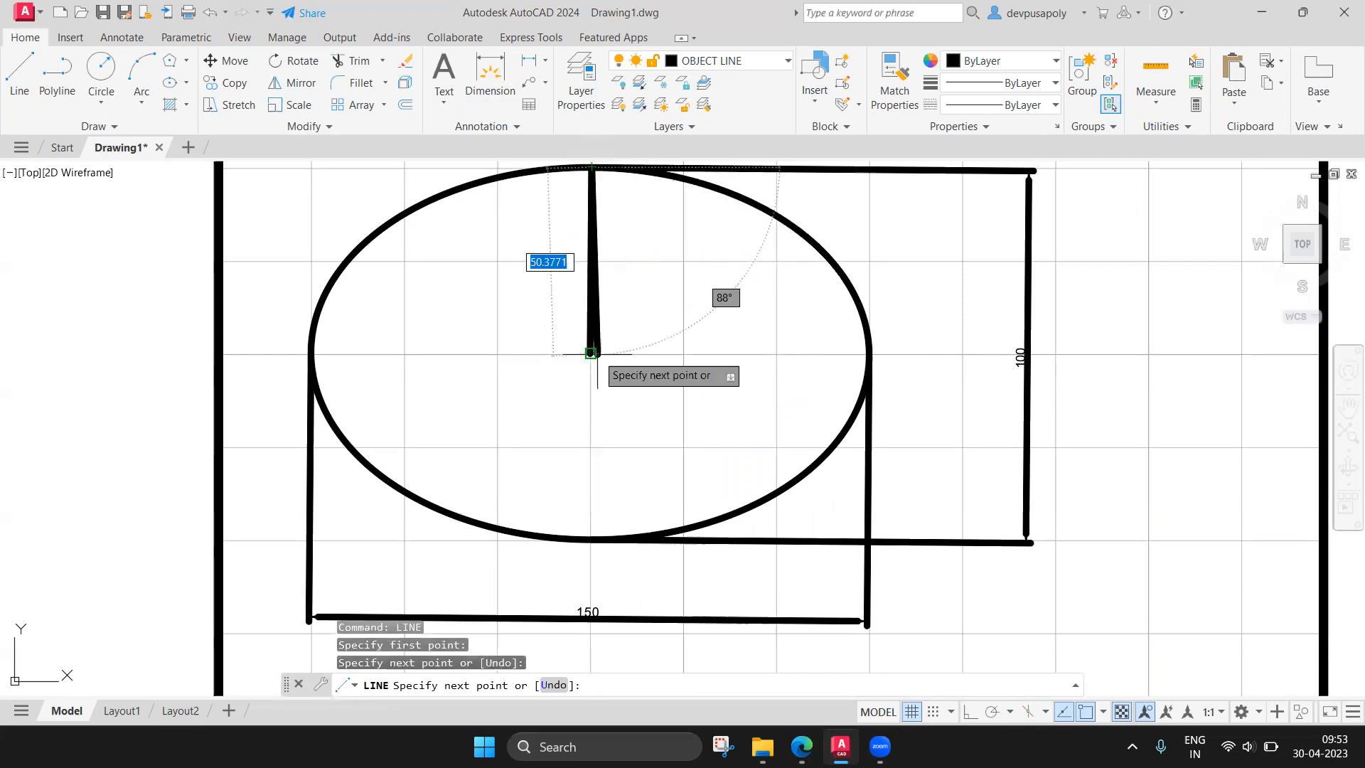
{"action": "left_click", "coordinate": [869, 354]}
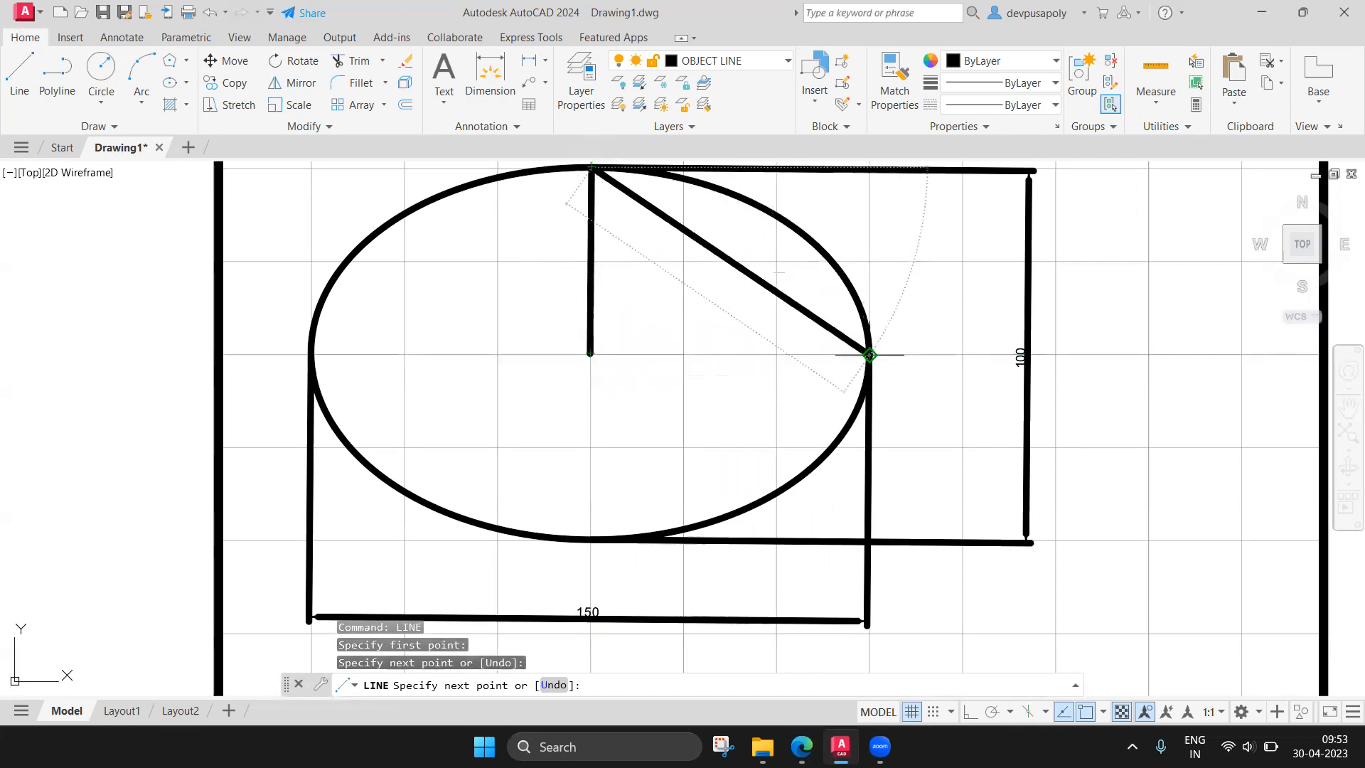
{"action": "left_click", "coordinate": [588, 539]}
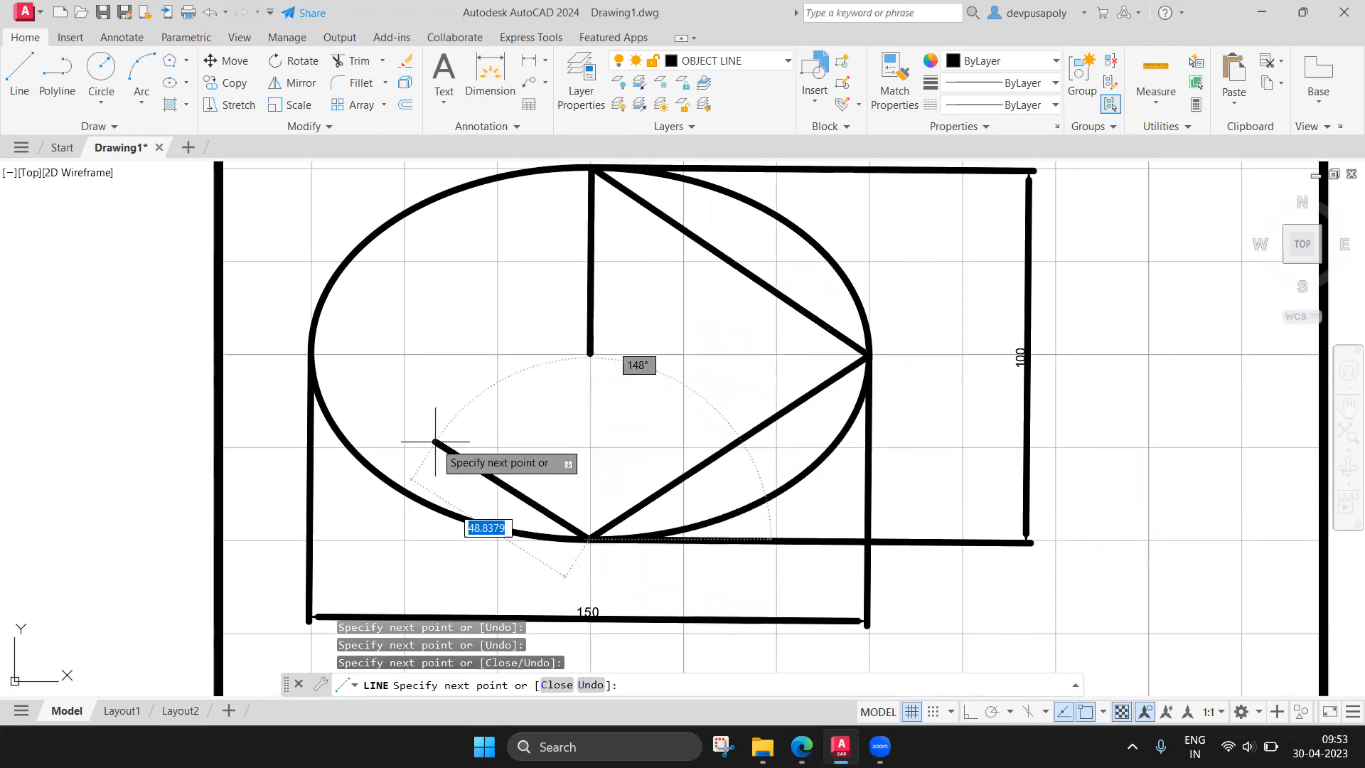
{"action": "left_click", "coordinate": [311, 350]}
{"action": "left_click", "coordinate": [590, 167]}
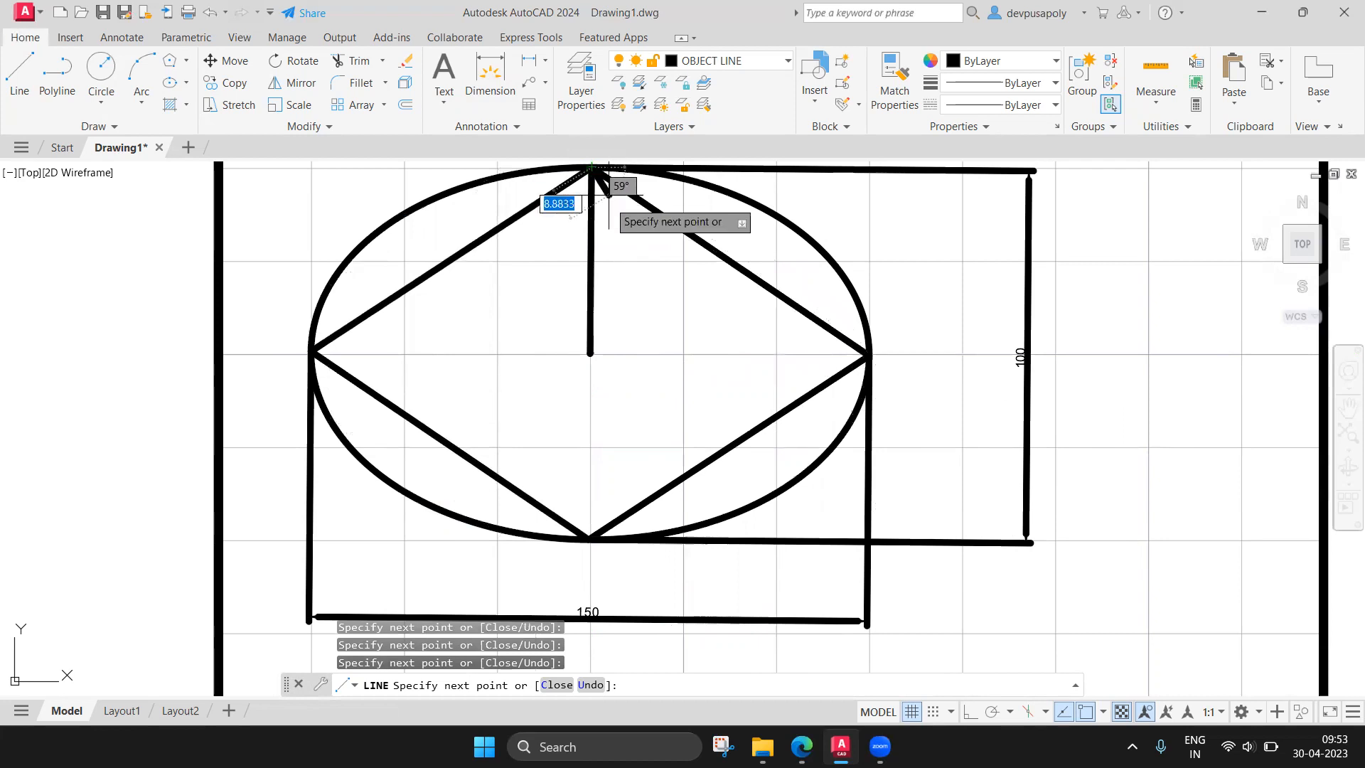
{"action": "key", "text": "Escape"}
Delete the four rhombus lines and the vertical center line inside the ellipse.
{"action": "scroll", "coordinate": [647, 283], "scroll_direction": "down", "scroll_amount": 2}
{"action": "middle_click_drag", "start_coordinate": [664, 296], "coordinate": [674, 343]}
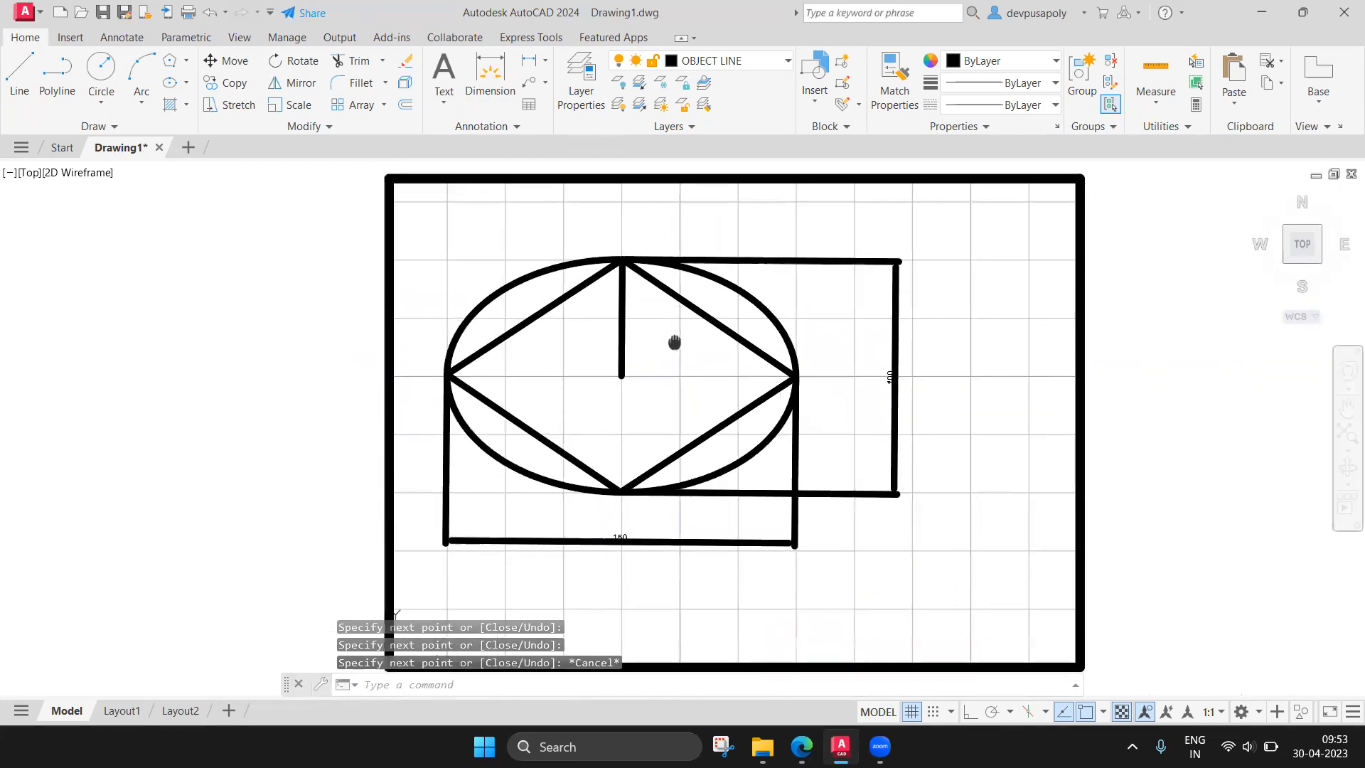
{"action": "scroll", "coordinate": [675, 342], "scroll_direction": "up", "scroll_amount": 2}
{"action": "left_click", "coordinate": [429, 267]}
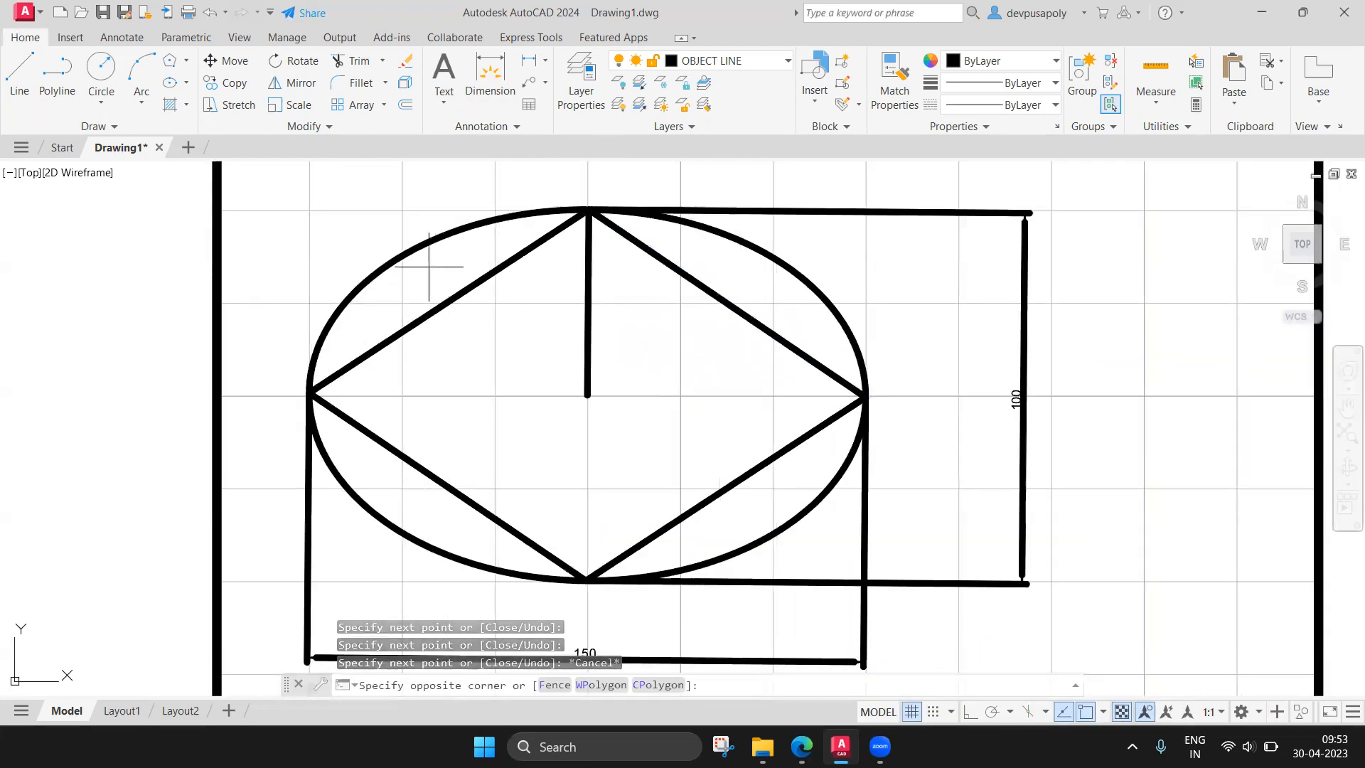
{"action": "left_click", "coordinate": [811, 500]}
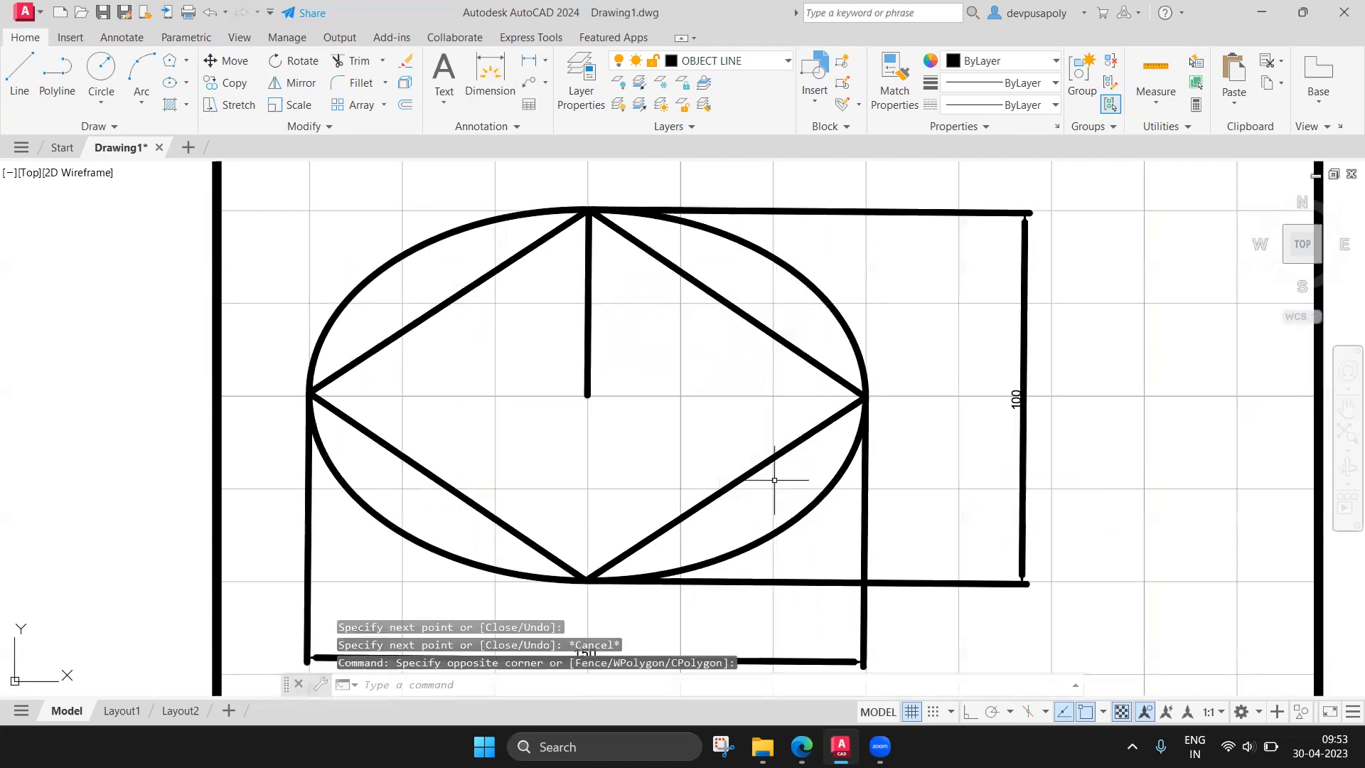
{"action": "left_click", "coordinate": [710, 292]}
{"action": "key", "text": "Delete"}
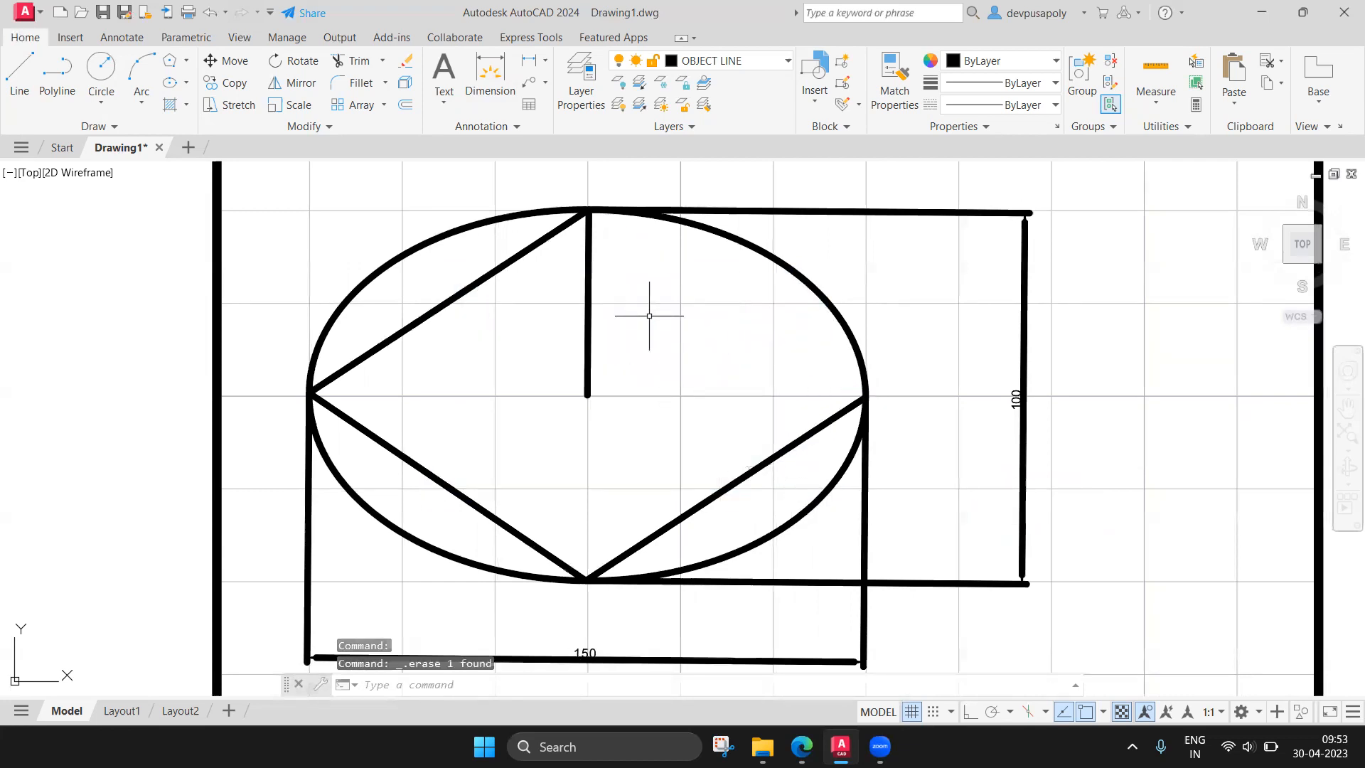
{"action": "left_click", "coordinate": [587, 321]}
{"action": "key", "text": "Delete"}
{"action": "left_click", "coordinate": [489, 271]}
{"action": "key", "text": "Delete"}
{"action": "left_click", "coordinate": [418, 459]}
{"action": "key", "text": "Delete"}
{"action": "left_click", "coordinate": [703, 509]}
{"action": "key", "text": "Delete"}
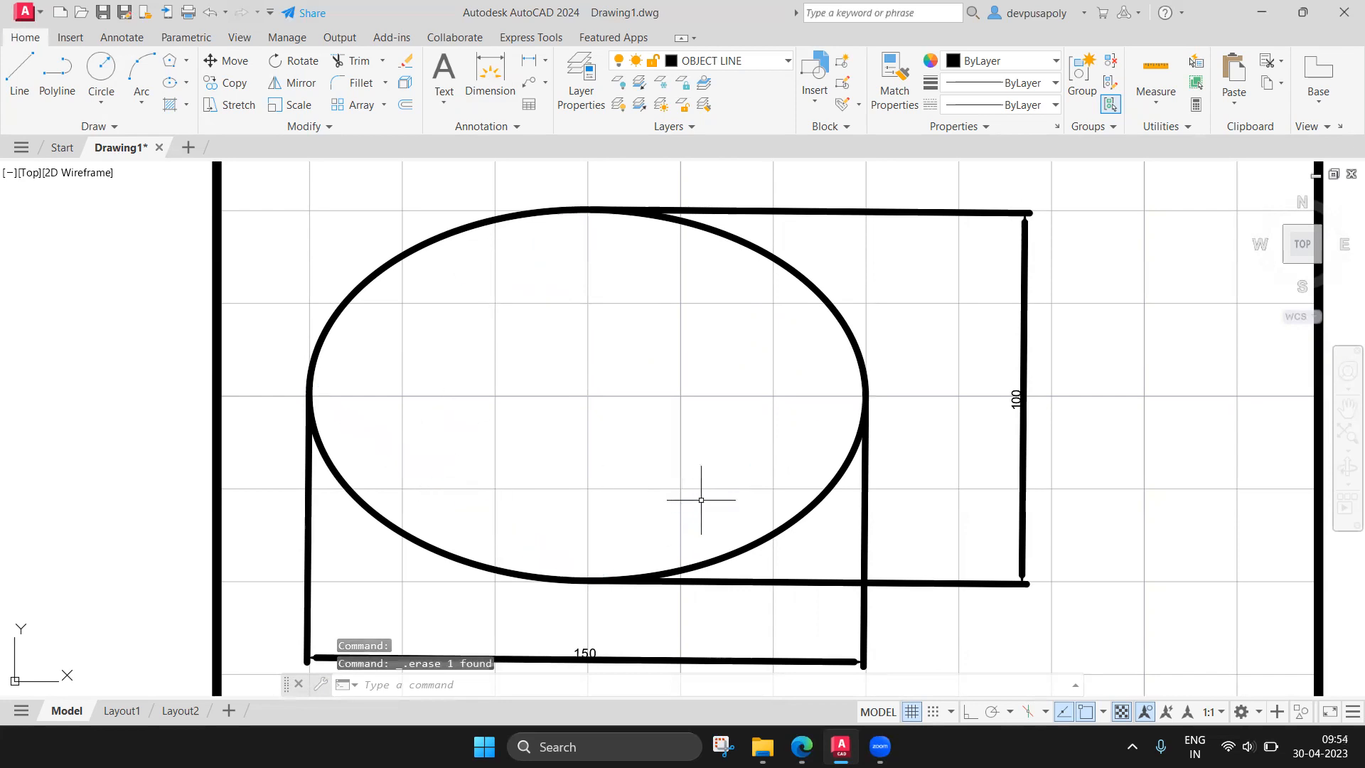
Select the ellipse together with its two dimensions and delete them.
{"action": "scroll", "coordinate": [706, 492], "scroll_direction": "down", "scroll_amount": 2}
{"action": "left_click", "coordinate": [432, 292]}
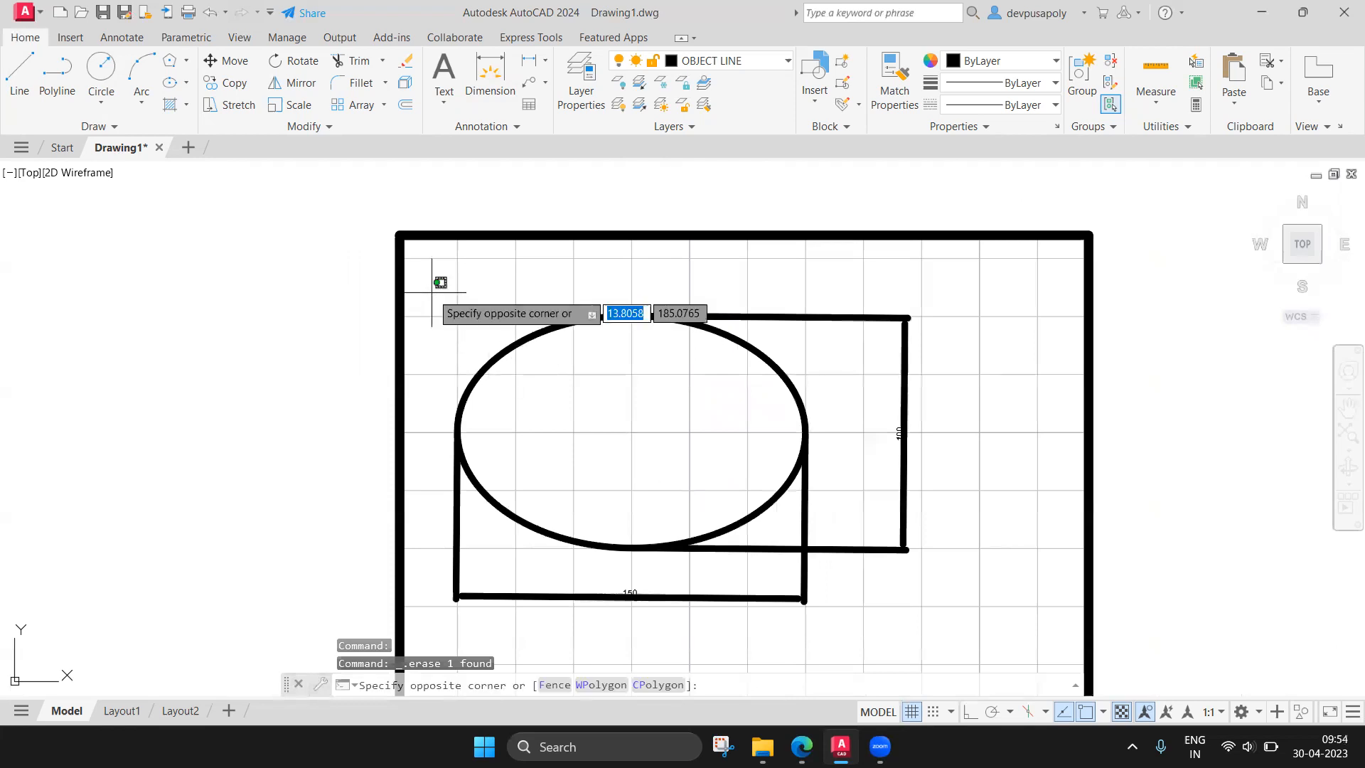
{"action": "left_click", "coordinate": [951, 631]}
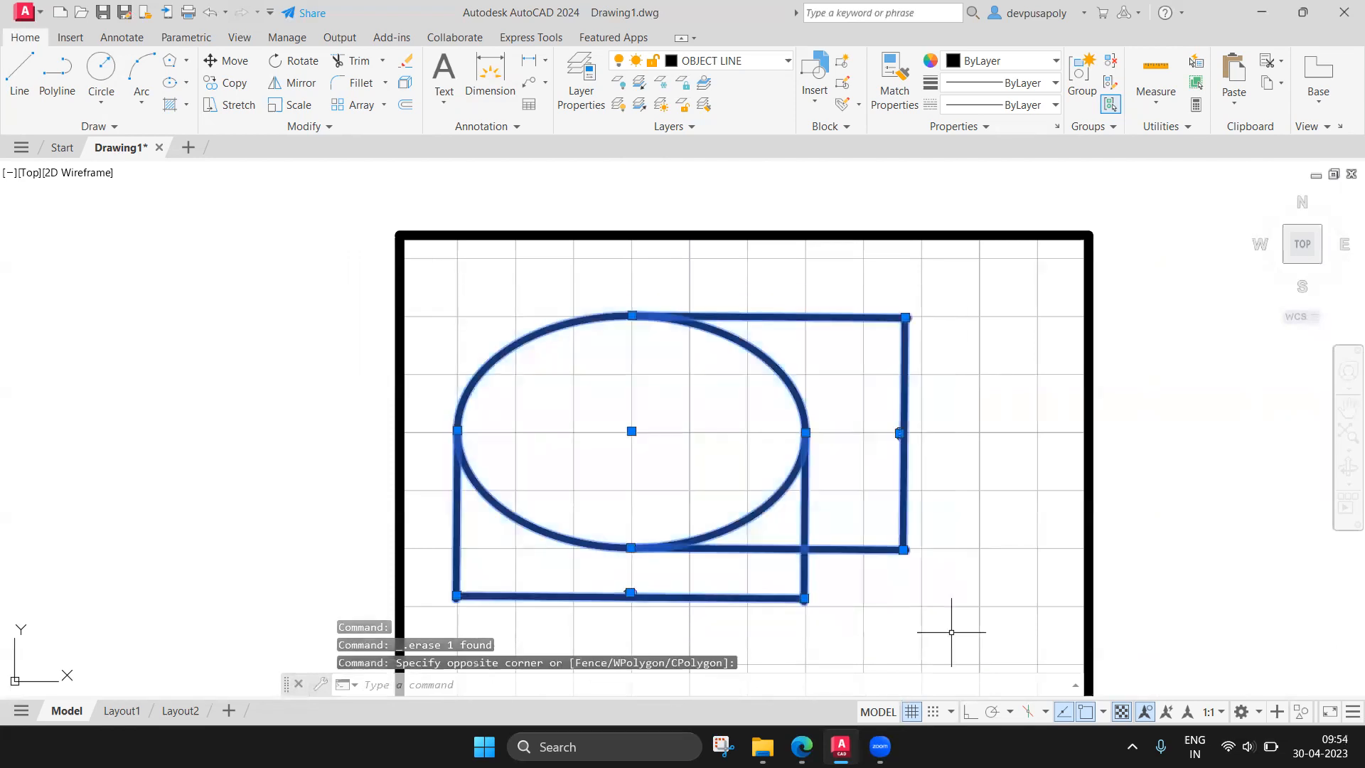
{"action": "key", "text": "Delete"}
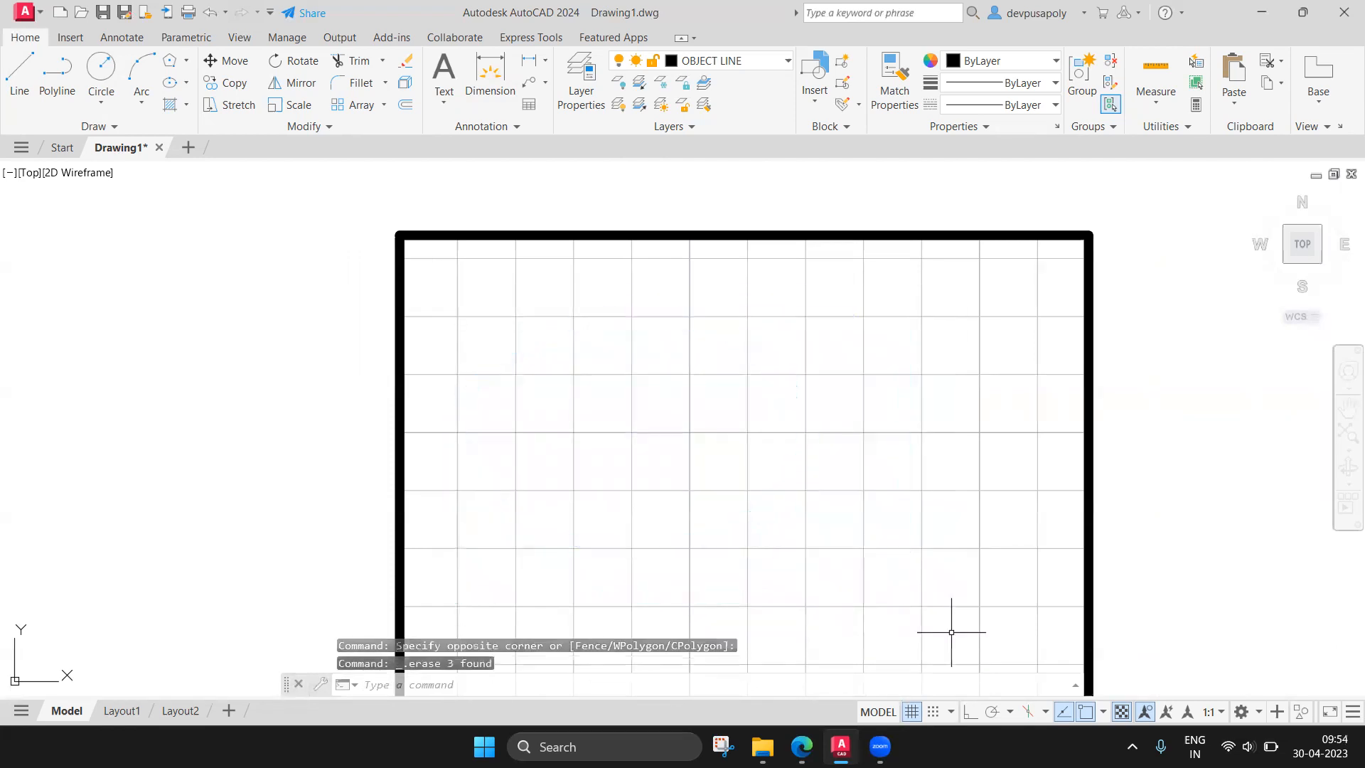
Draw an ellipse by axis endpoints inside the frame, with a horizontal axis of 150 and a distance of 50 to the other axis.
{"action": "left_click", "coordinate": [187, 84]}
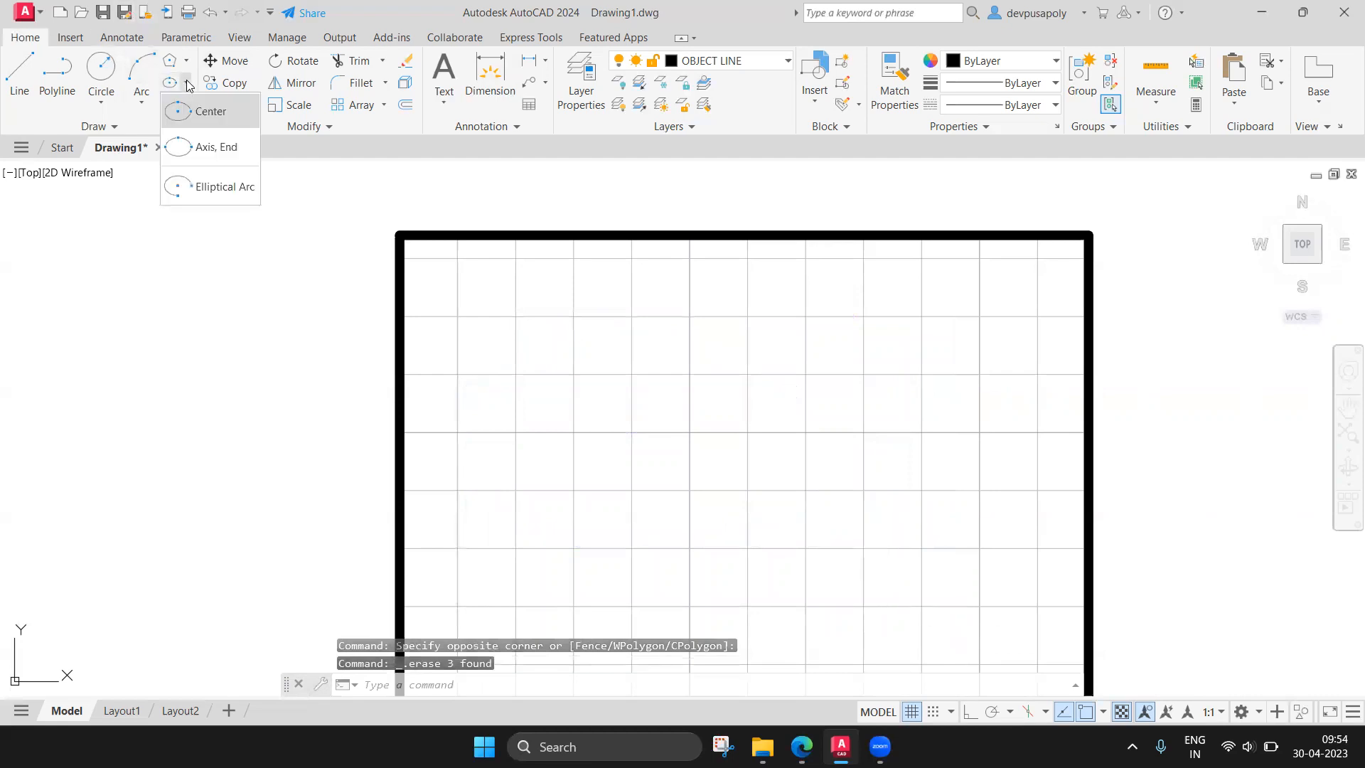
{"action": "left_click", "coordinate": [189, 146]}
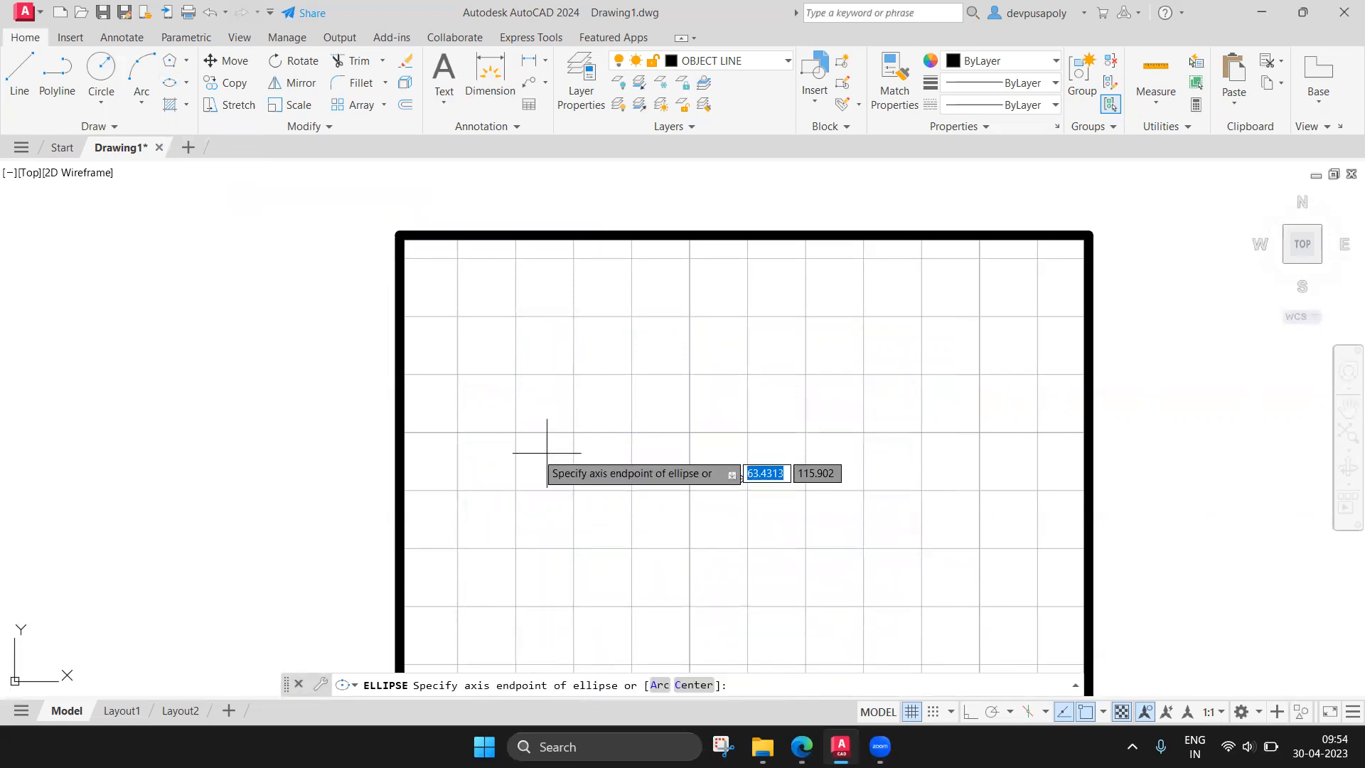
{"action": "left_click", "coordinate": [515, 489]}
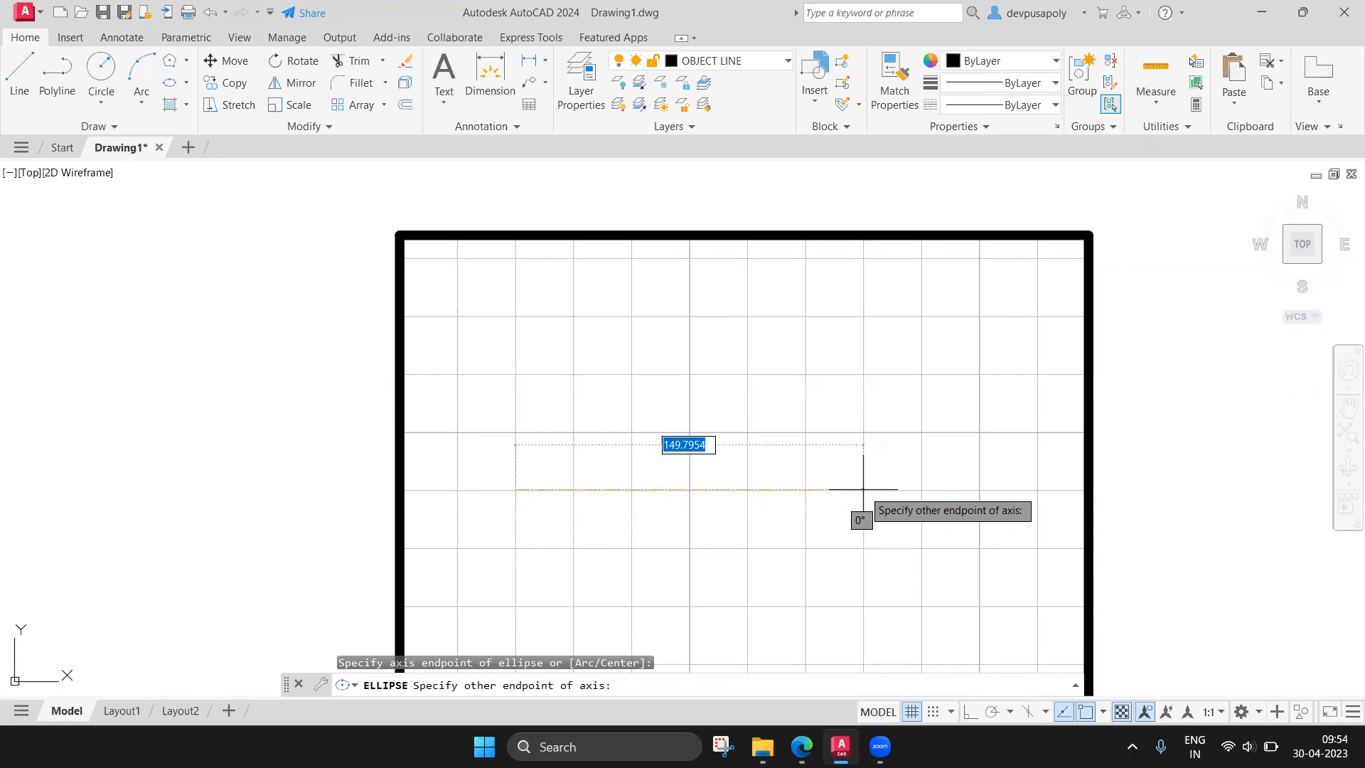
{"action": "type", "text": "0"}
{"action": "key", "text": "Return"}
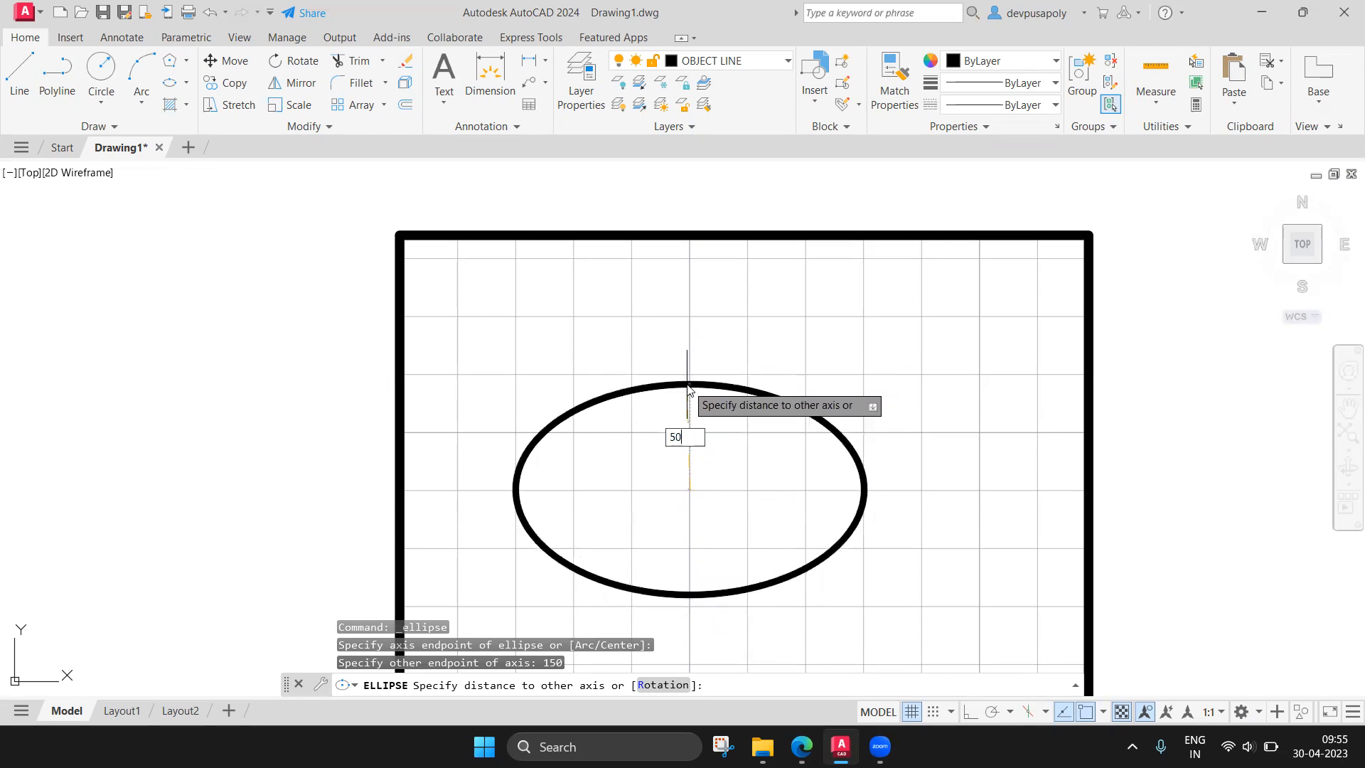
{"action": "key", "text": "Return"}
Add a horizontal dimension between the ellipse's left and right quadrants, placed above the ellipse.
{"action": "mouse_move", "coordinate": [874, 511]}
{"action": "middle_mouse_down"}
{"action": "mouse_move", "coordinate": [822, 503]}
{"action": "mouse_move", "coordinate": [877, 462]}
{"action": "mouse_move", "coordinate": [880, 382]}
{"action": "mouse_move", "coordinate": [882, 403]}
{"action": "middle_mouse_up"}
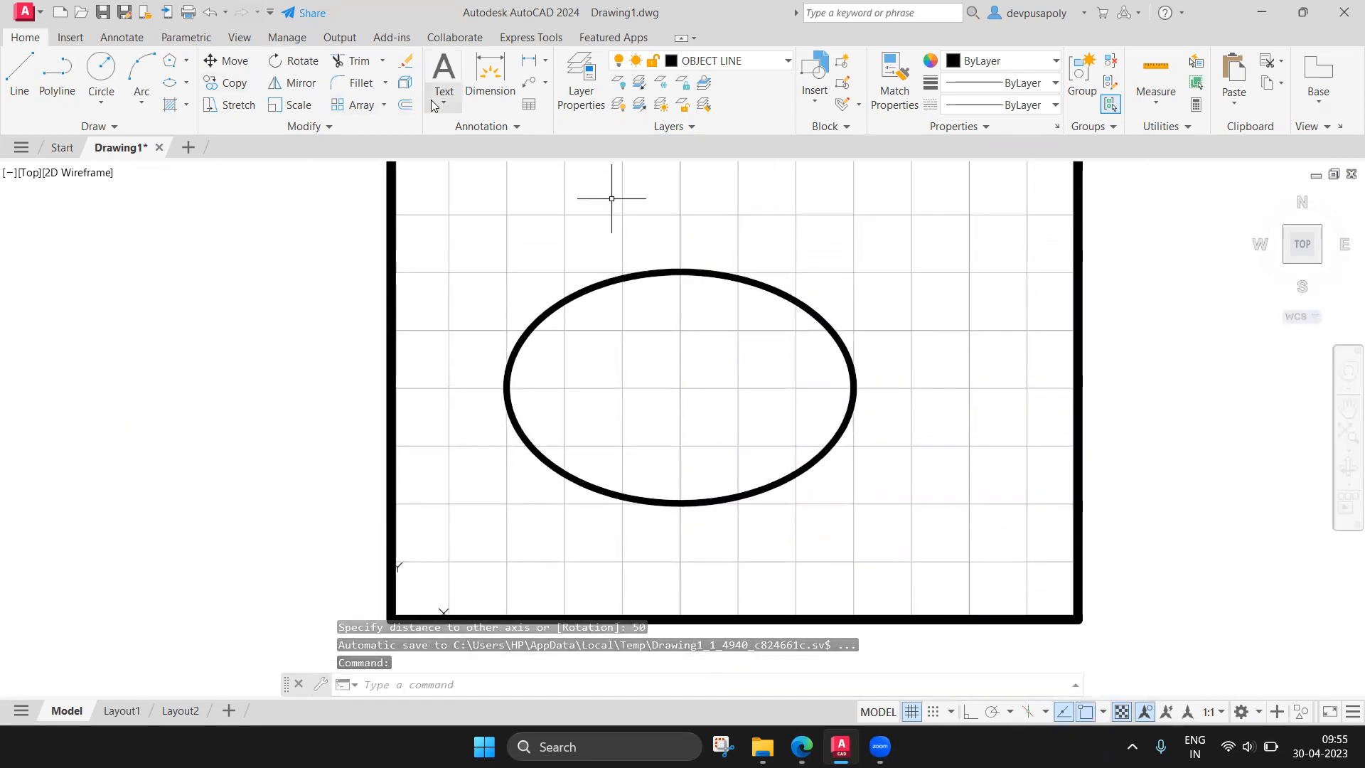
{"action": "left_click", "coordinate": [489, 81]}
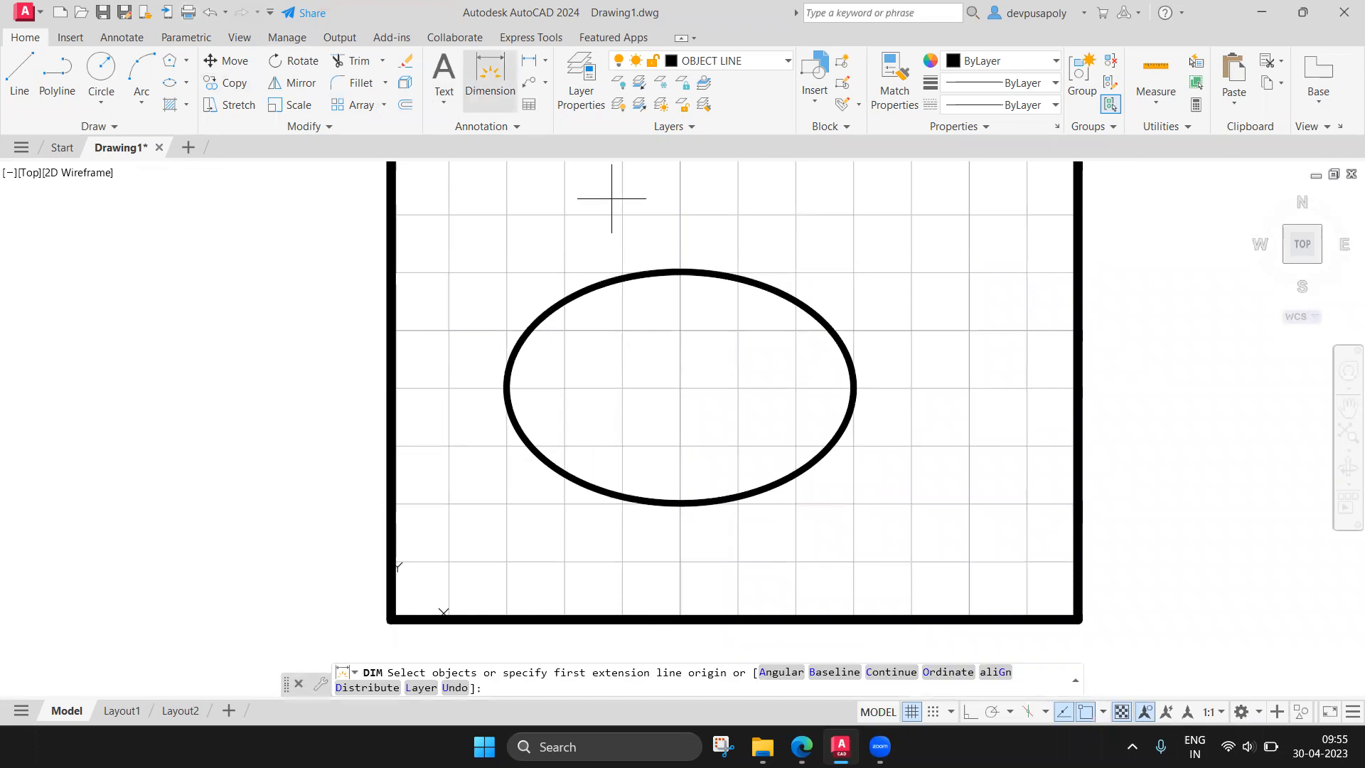
{"action": "left_click", "coordinate": [508, 387]}
{"action": "left_click", "coordinate": [855, 387]}
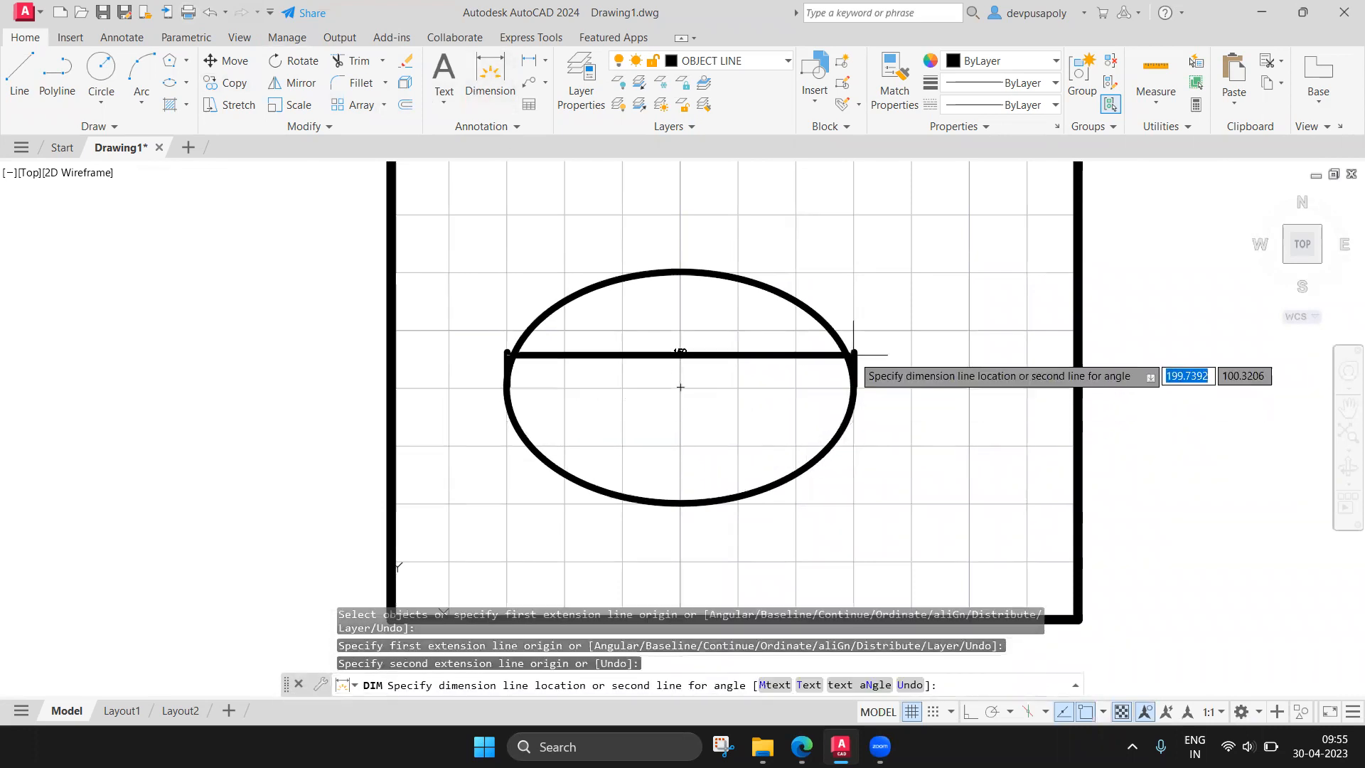
{"action": "left_click", "coordinate": [854, 214]}
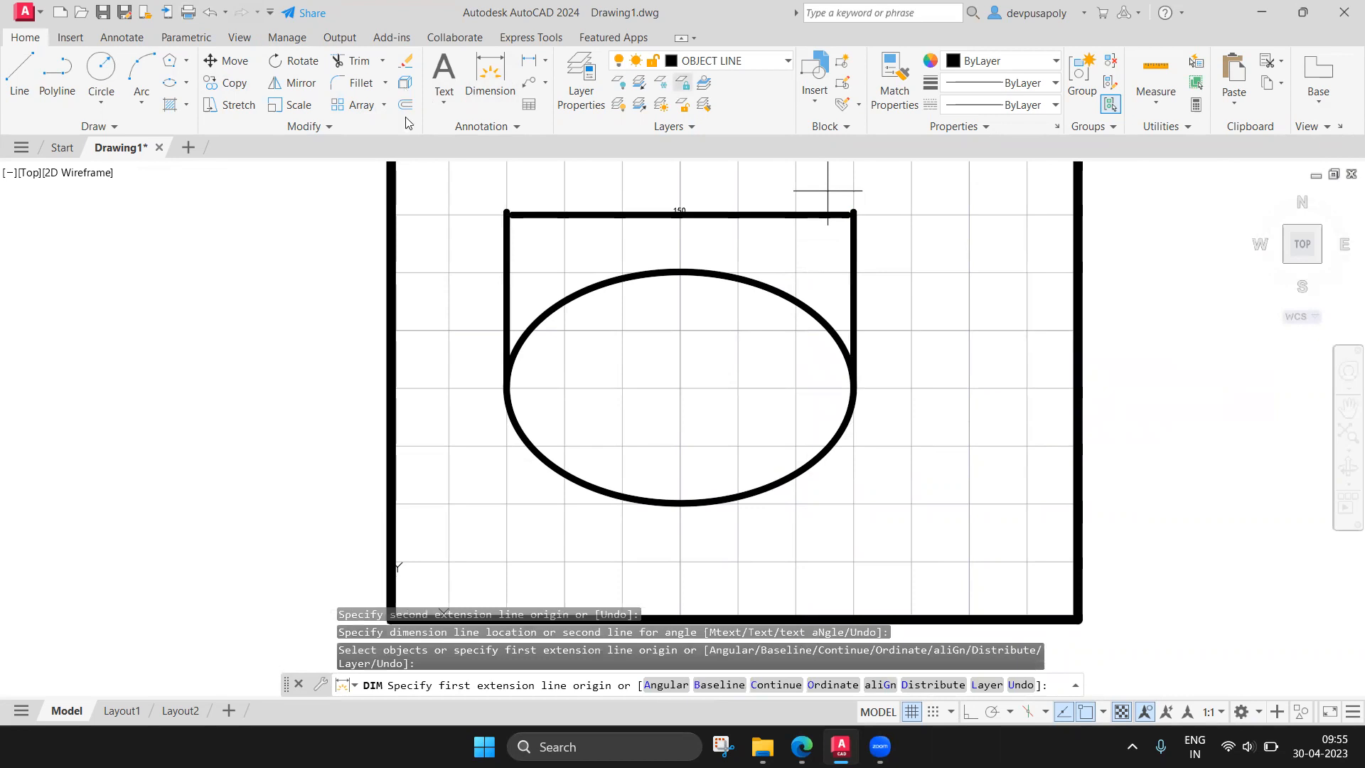
{"action": "key", "text": "Return"}
Add a vertical dimension between the ellipse's top and bottom quadrants, placed to the right of the ellipse.
{"action": "key", "text": "Return"}
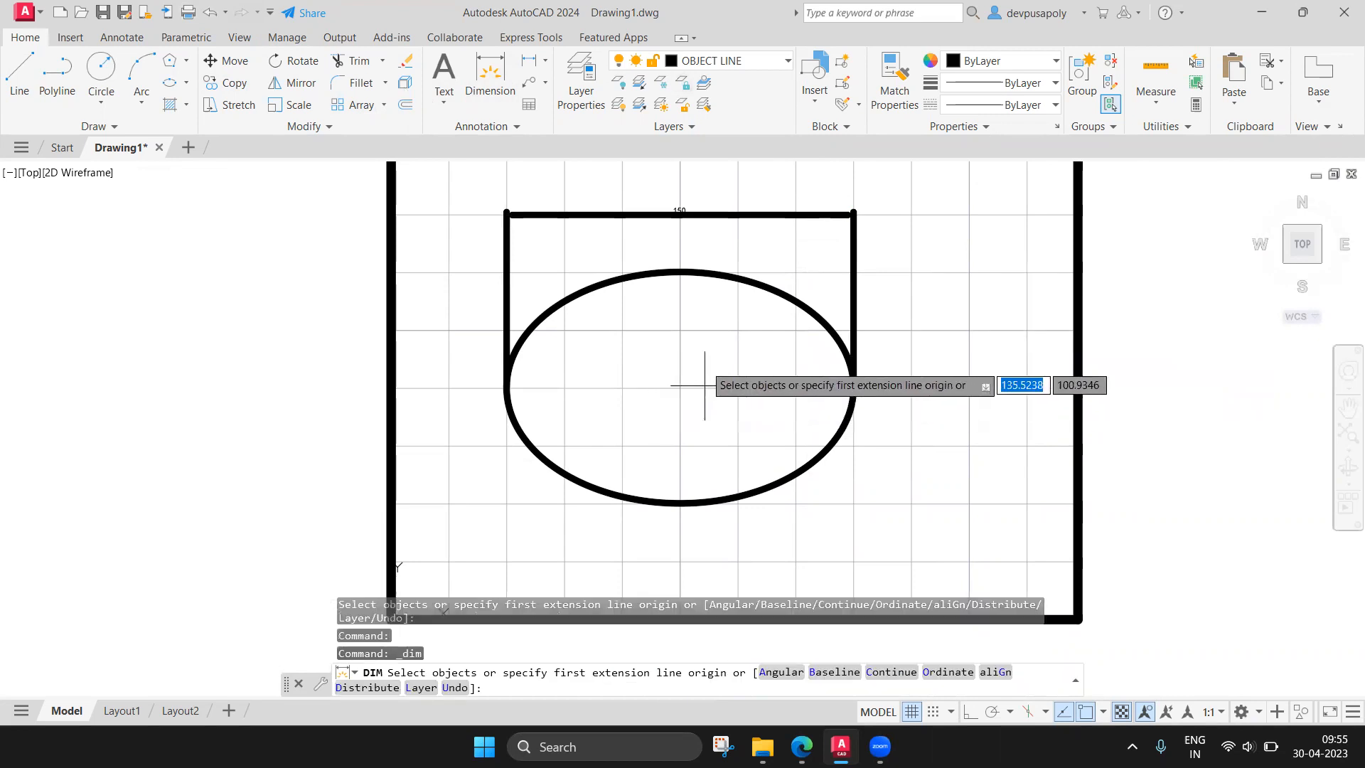
{"action": "left_click", "coordinate": [679, 270]}
{"action": "left_click", "coordinate": [680, 503]}
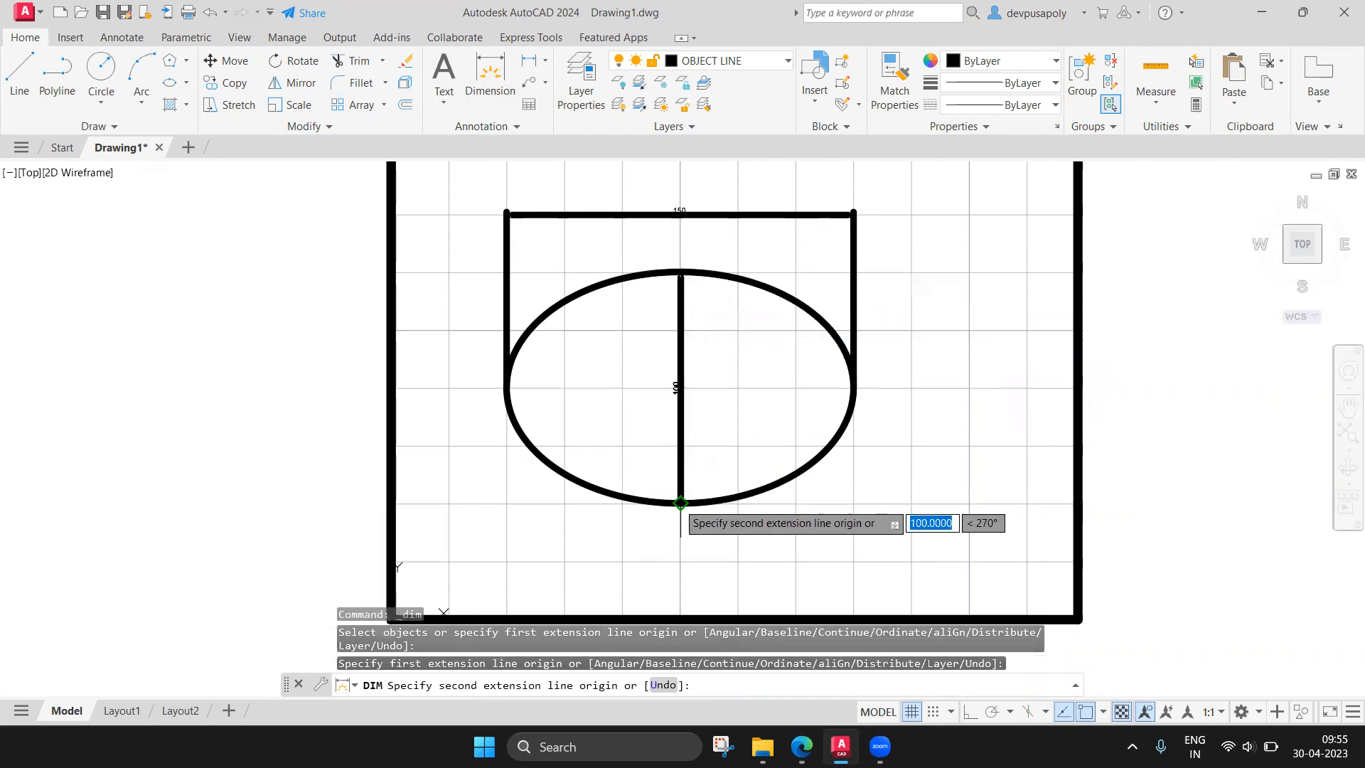
{"action": "left_click", "coordinate": [970, 388]}
{"action": "scroll", "coordinate": [968, 388], "scroll_direction": "up", "scroll_amount": 5}
{"action": "scroll", "coordinate": [968, 388], "scroll_direction": "down", "scroll_amount": 5}
{"action": "scroll", "coordinate": [686, 213], "scroll_direction": "up", "scroll_amount": 4}
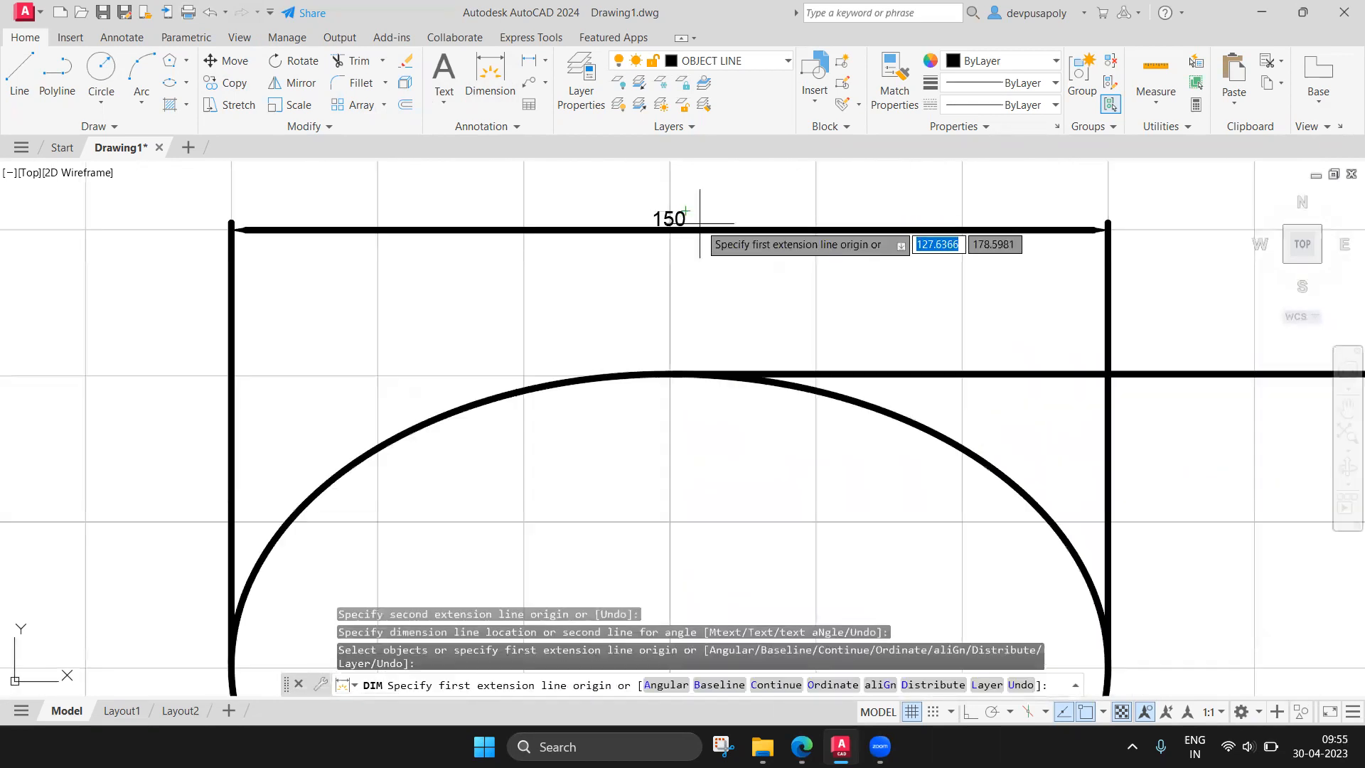
{"action": "scroll", "coordinate": [693, 214], "scroll_direction": "down", "scroll_amount": 2}
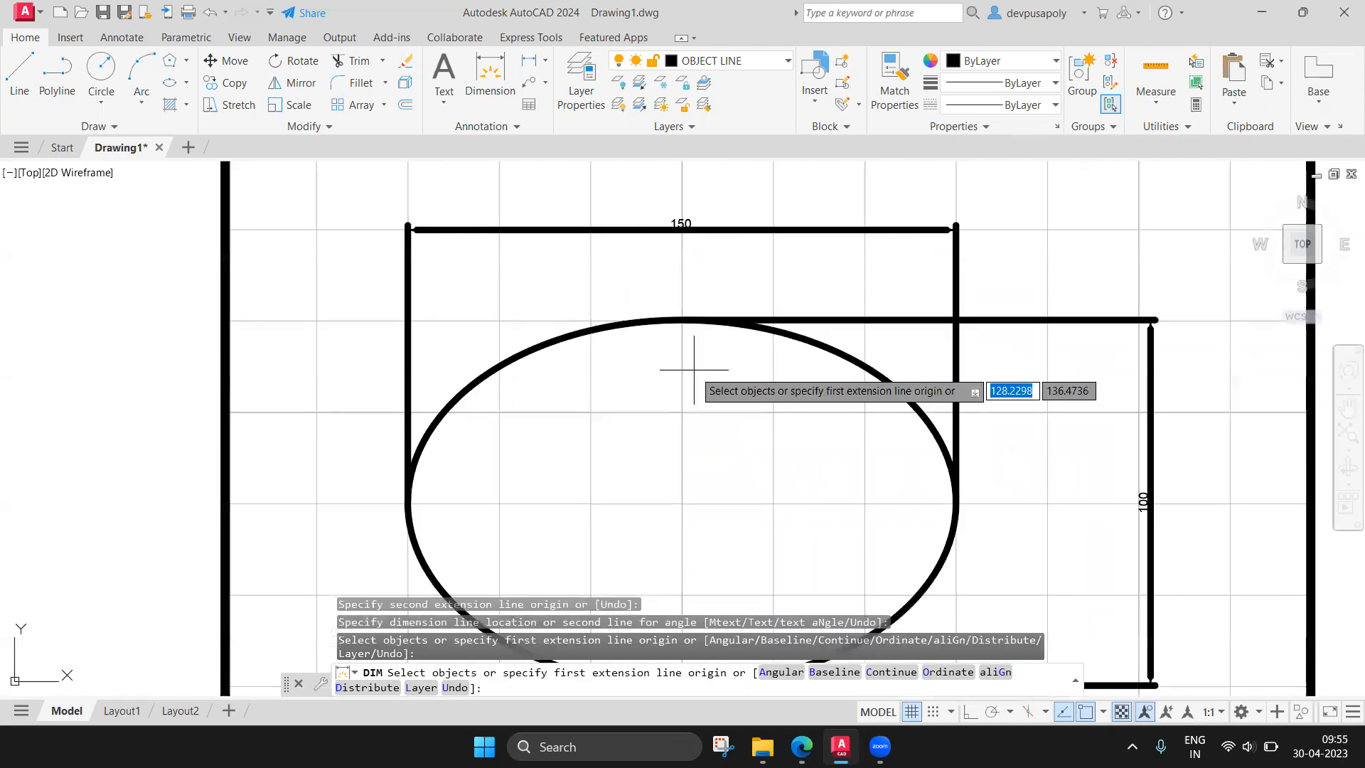
{"action": "key", "text": "Return"}
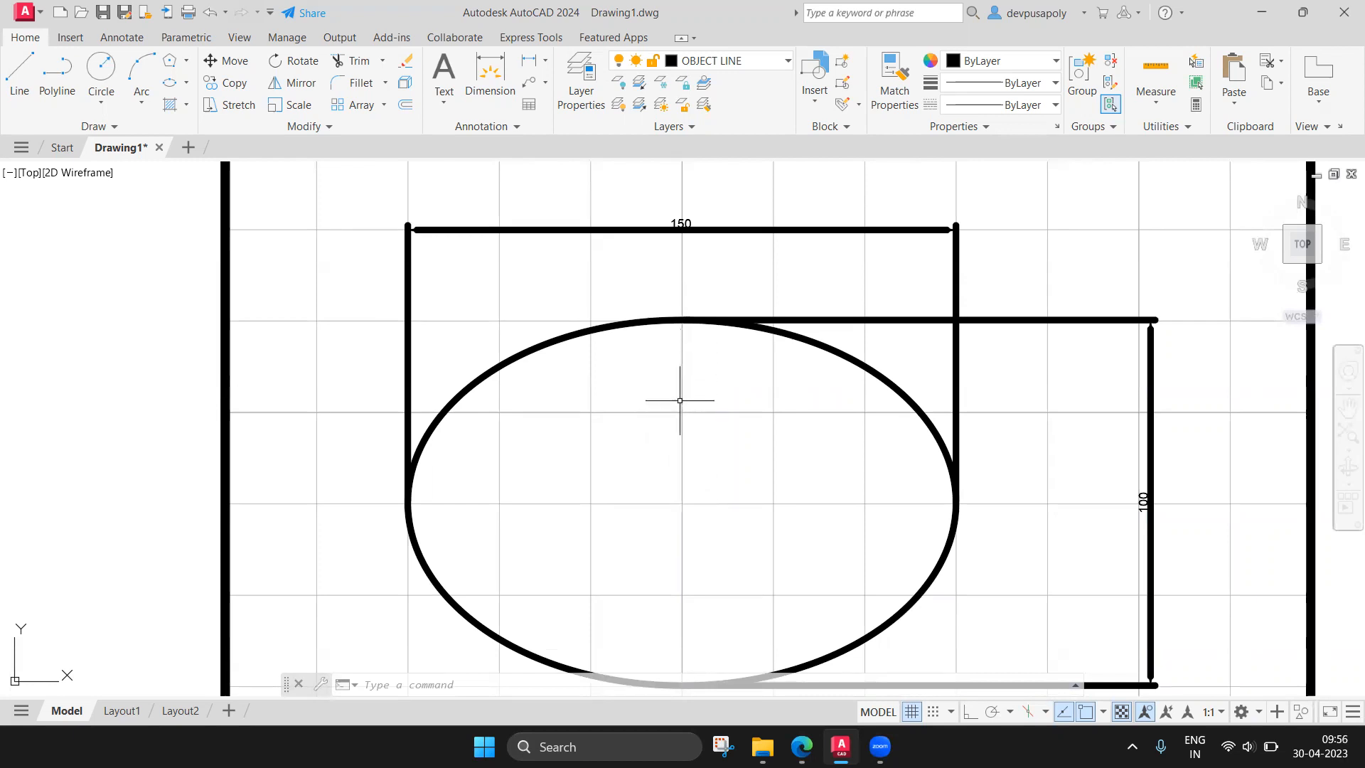
Delete the ellipse together with its horizontal and vertical dimensions, leaving only the frame.
{"action": "scroll", "coordinate": [679, 400], "scroll_direction": "down", "scroll_amount": 2}
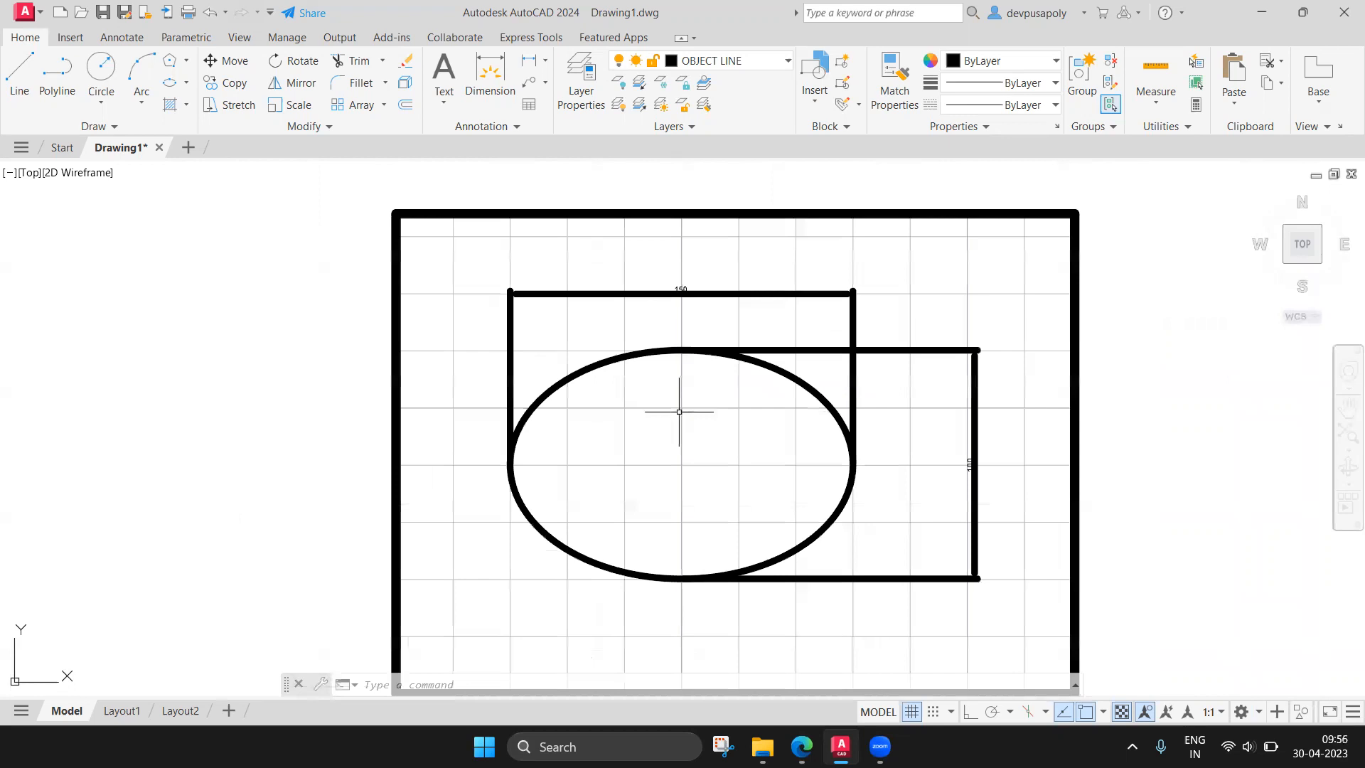
{"action": "scroll", "coordinate": [679, 412], "scroll_direction": "up", "scroll_amount": 2}
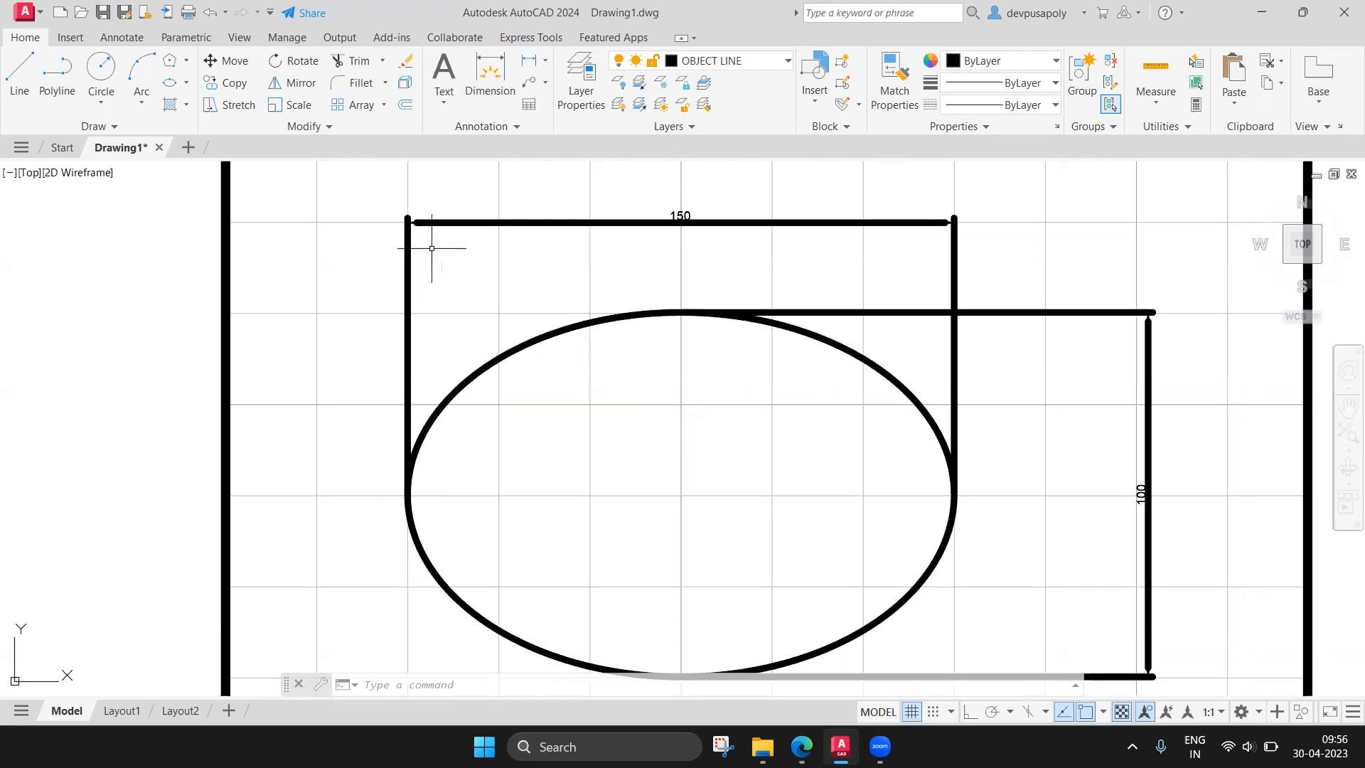
{"action": "left_click", "coordinate": [340, 194]}
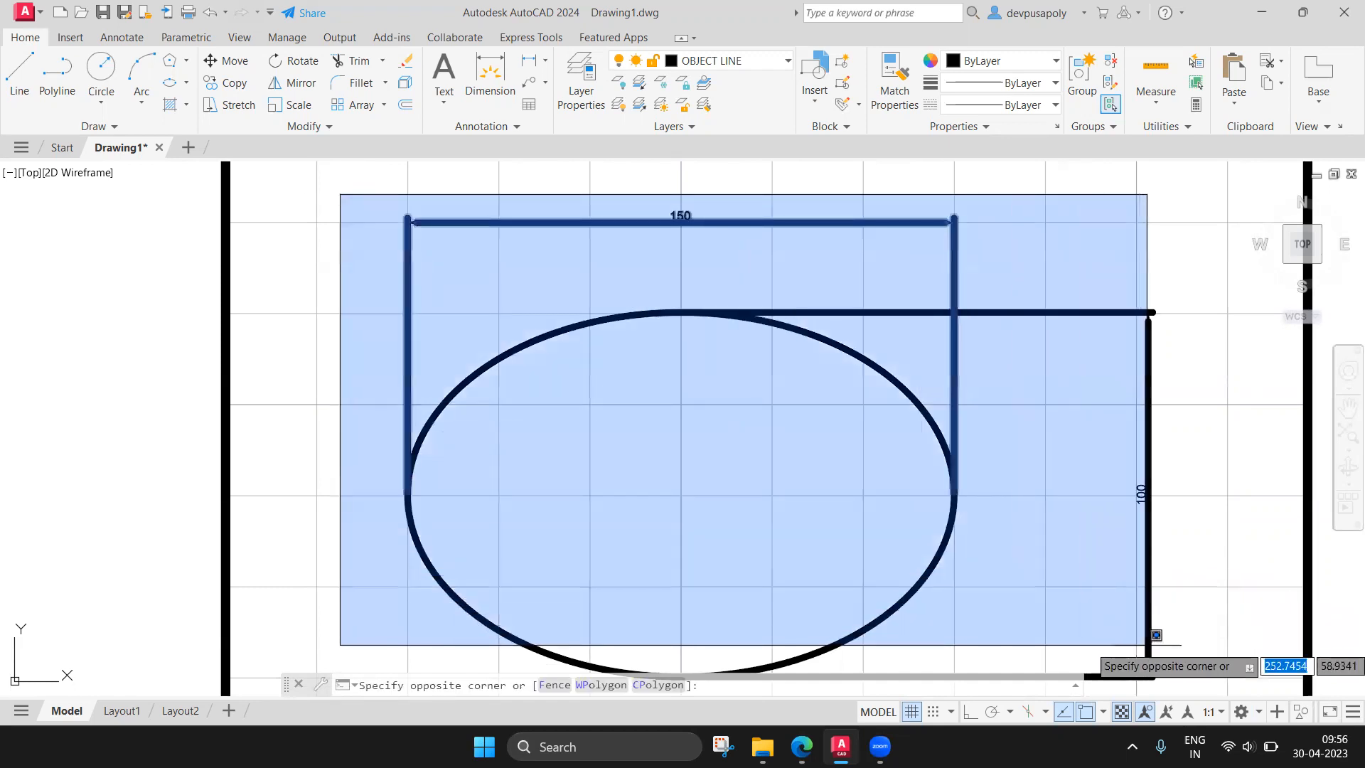
{"action": "scroll", "coordinate": [1146, 640], "scroll_direction": "down", "scroll_amount": 2}
{"action": "left_click", "coordinate": [1187, 681]}
{"action": "key", "text": "Delete"}
{"action": "middle_click_drag", "start_coordinate": [1080, 572], "coordinate": [867, 516]}
{"action": "scroll", "coordinate": [701, 458], "scroll_direction": "up", "scroll_amount": 2}
{"action": "scroll", "coordinate": [700, 457], "scroll_direction": "down", "scroll_amount": 2}
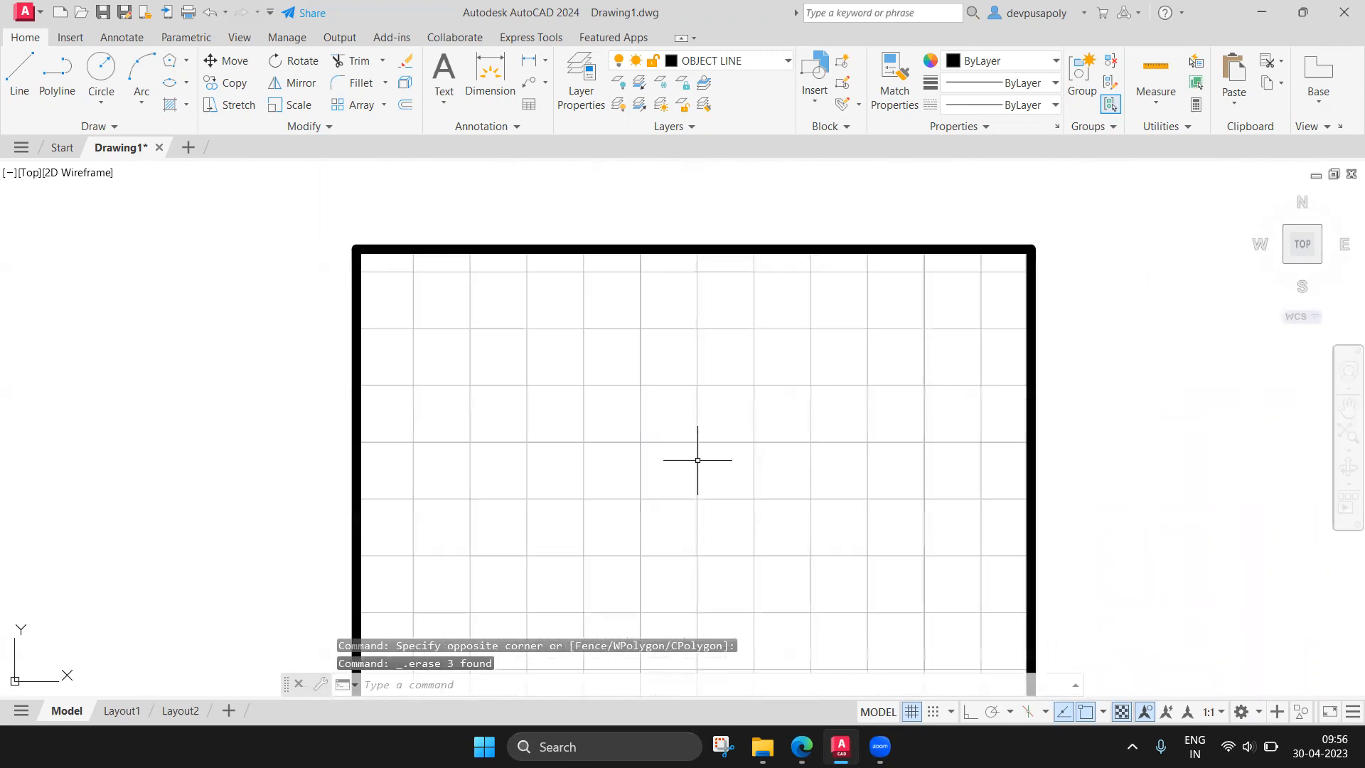
{"action": "left_click", "coordinate": [186, 83]}
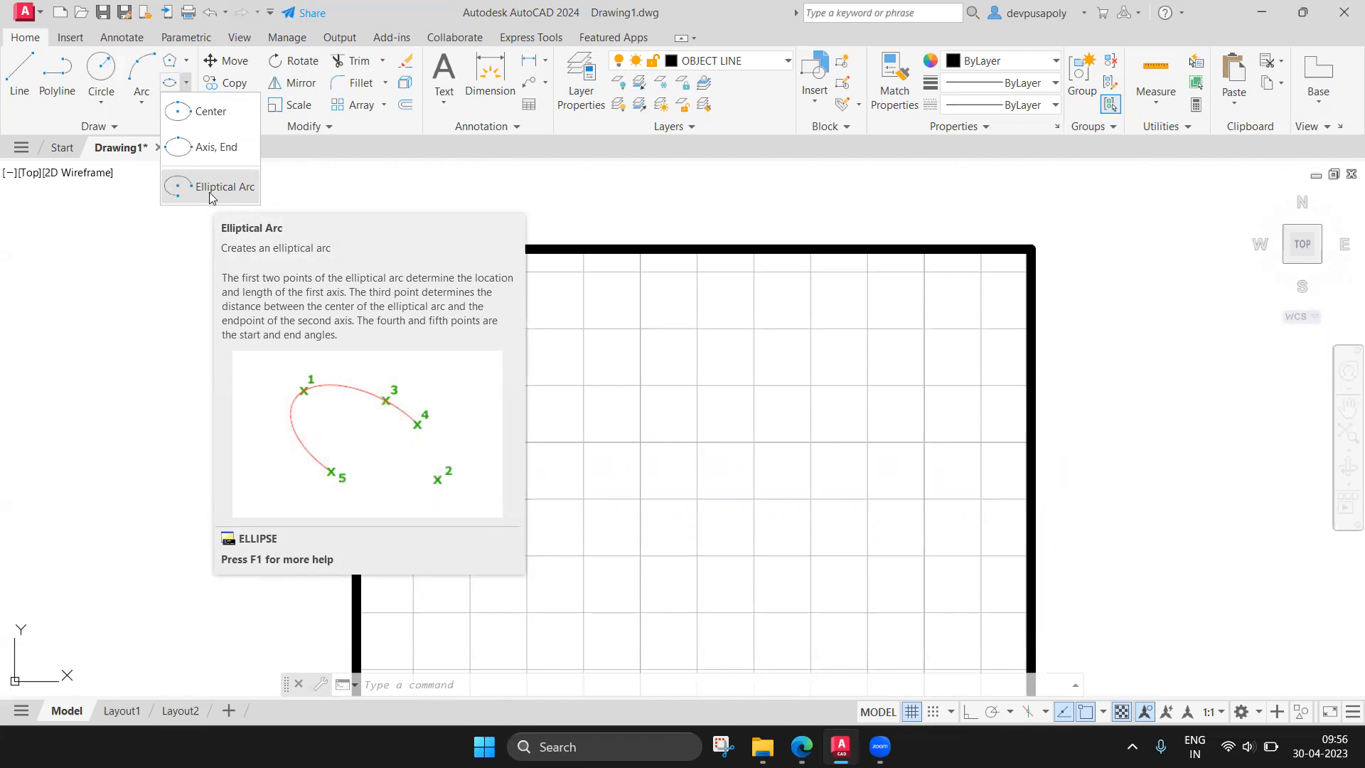
{"action": "left_click", "coordinate": [209, 187]}
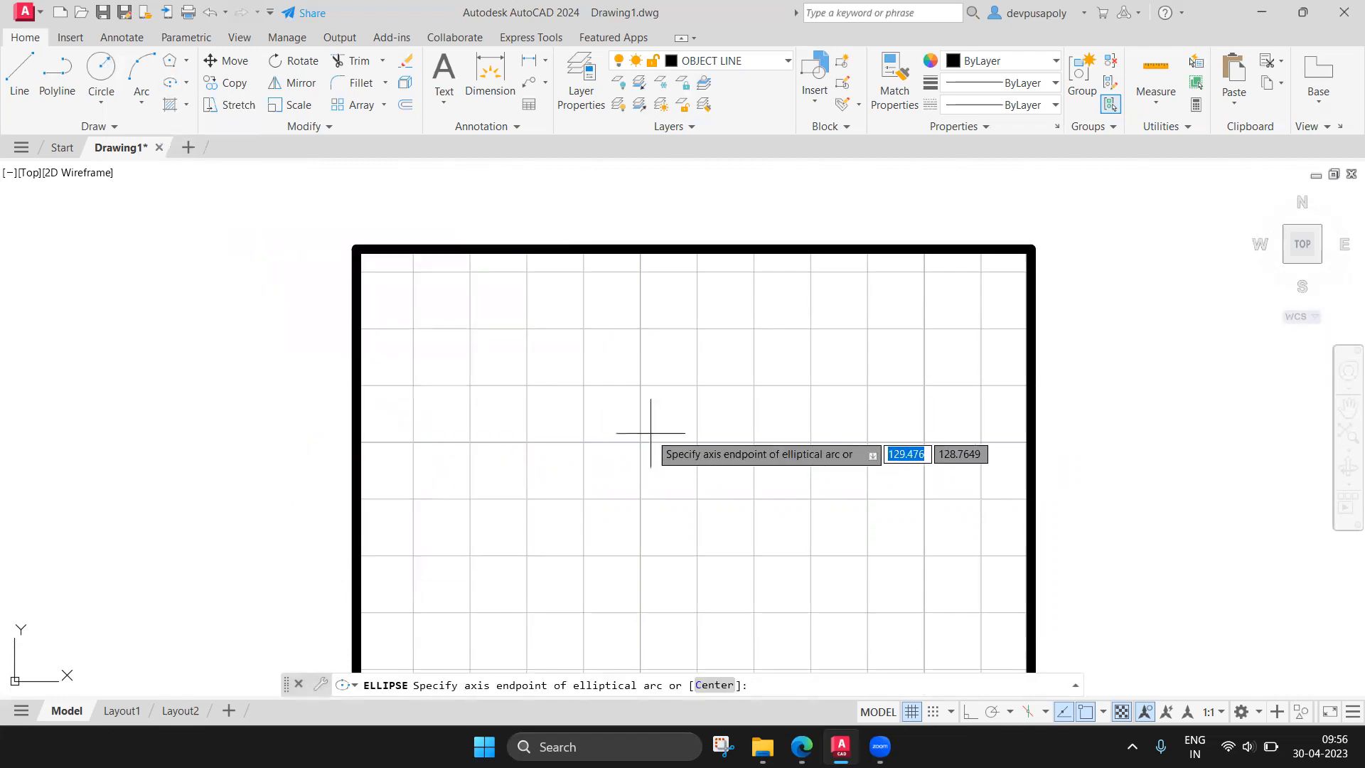
{"action": "left_click", "coordinate": [534, 497]}
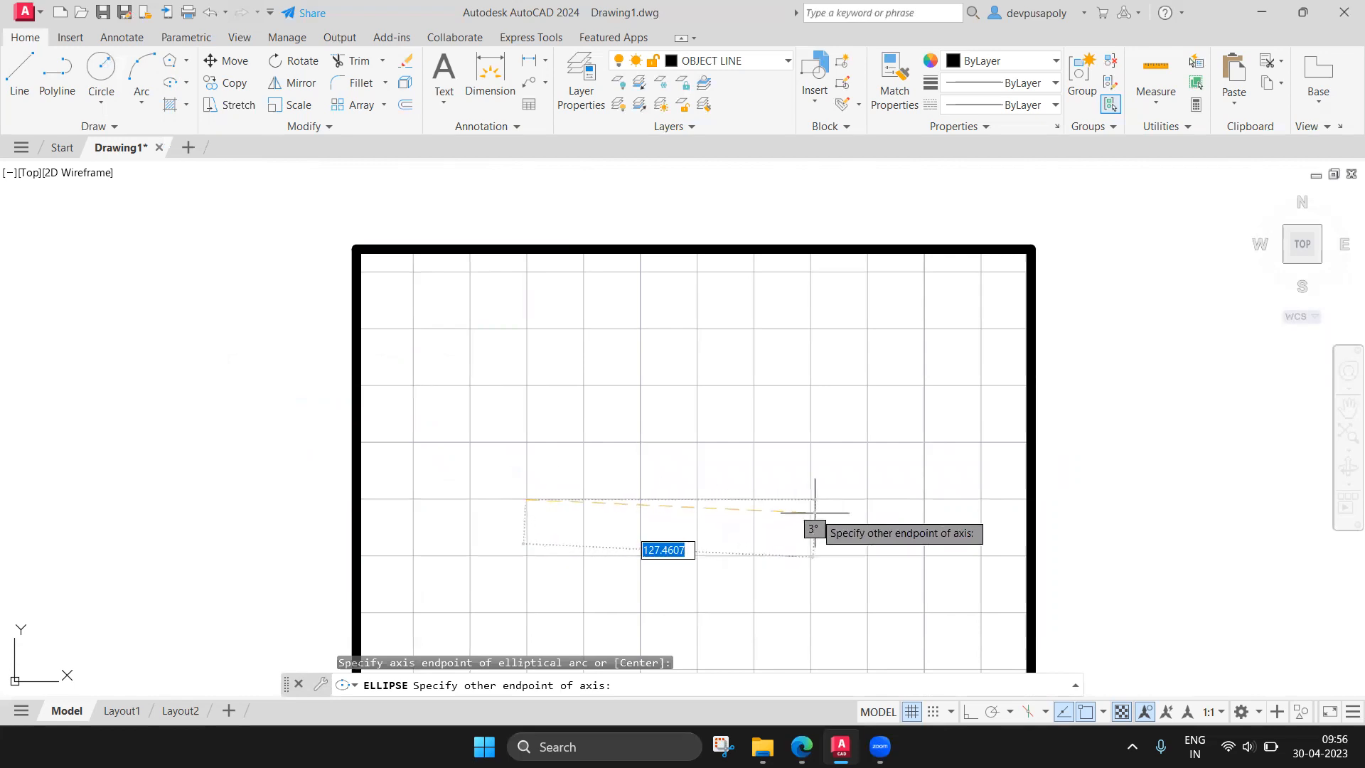
{"action": "type", "text": "150"}
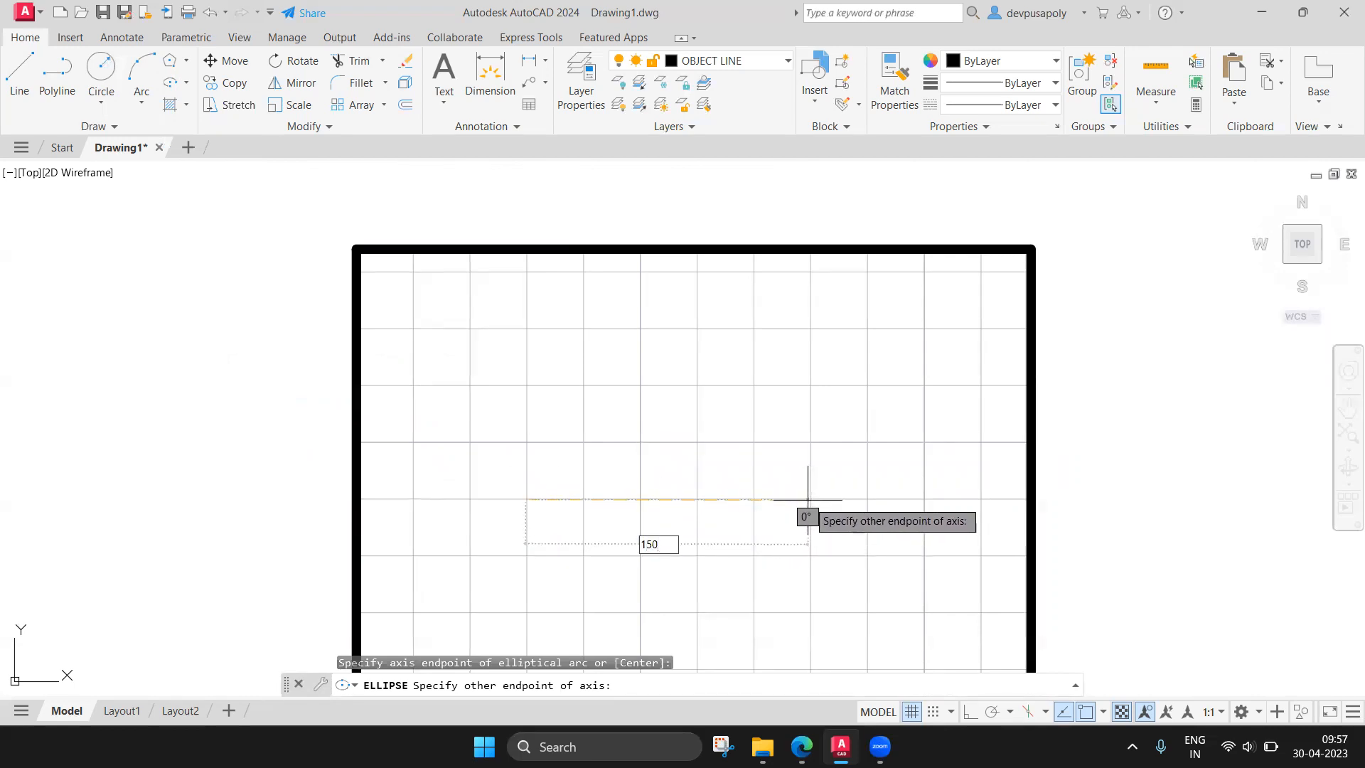
{"action": "key", "text": "Return"}
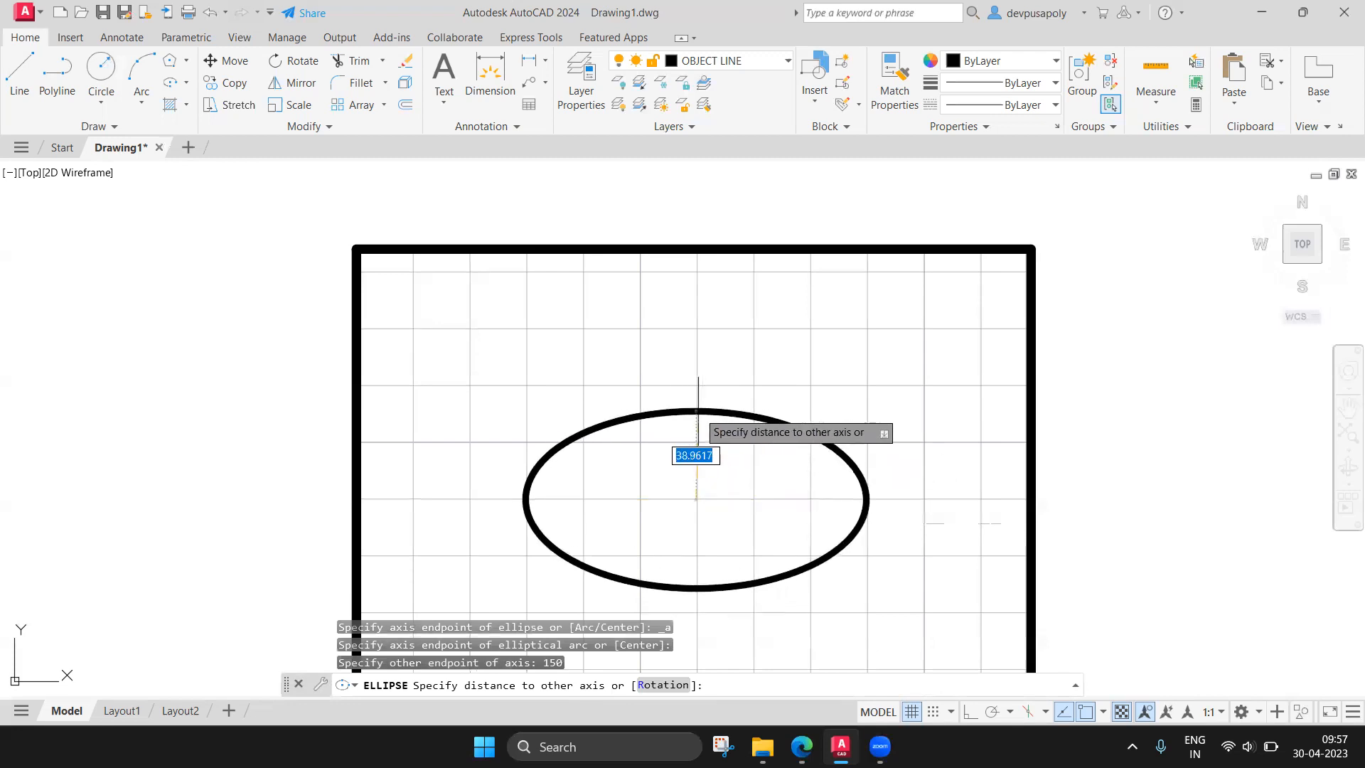
{"action": "type", "text": "50"}
{"action": "key", "text": "Return"}
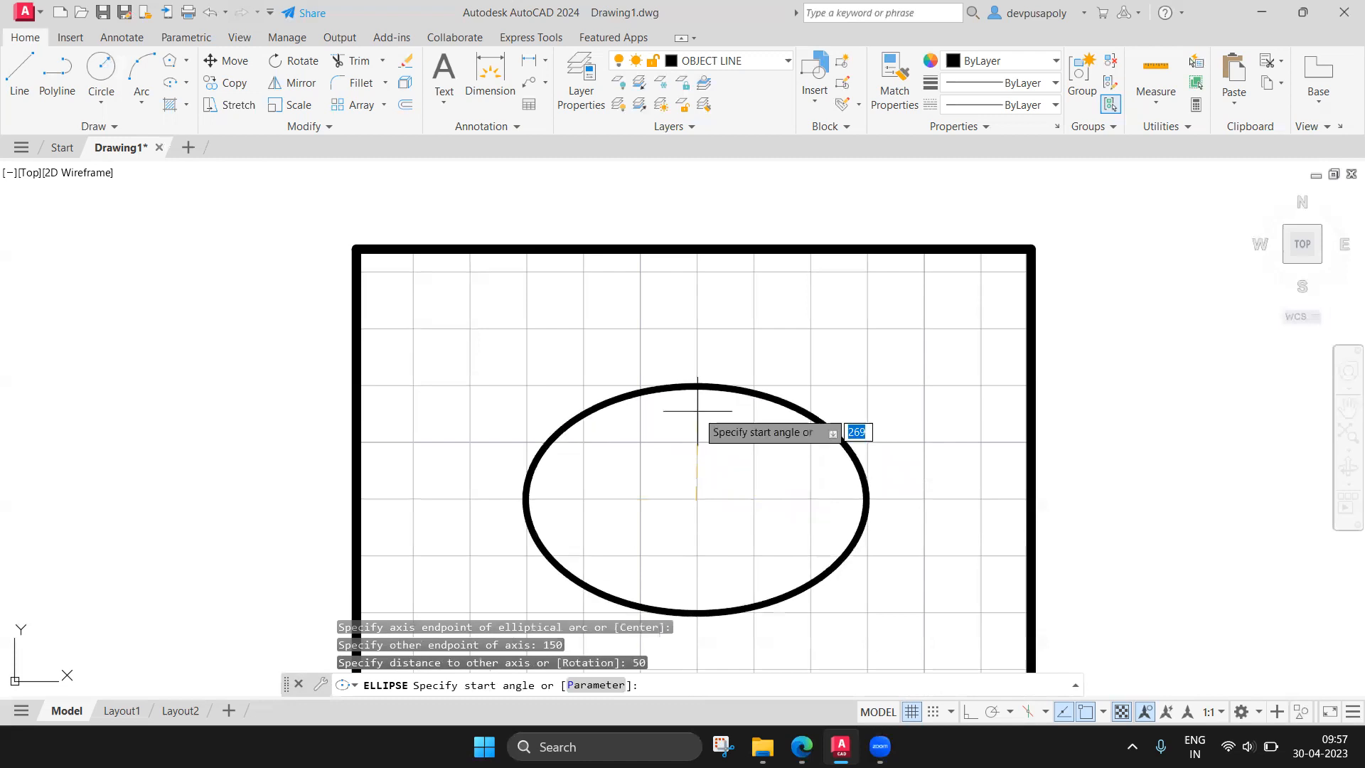
{"action": "scroll", "coordinate": [697, 411], "scroll_direction": "down", "scroll_amount": 2}
{"action": "scroll", "coordinate": [711, 458], "scroll_direction": "up", "scroll_amount": 2}
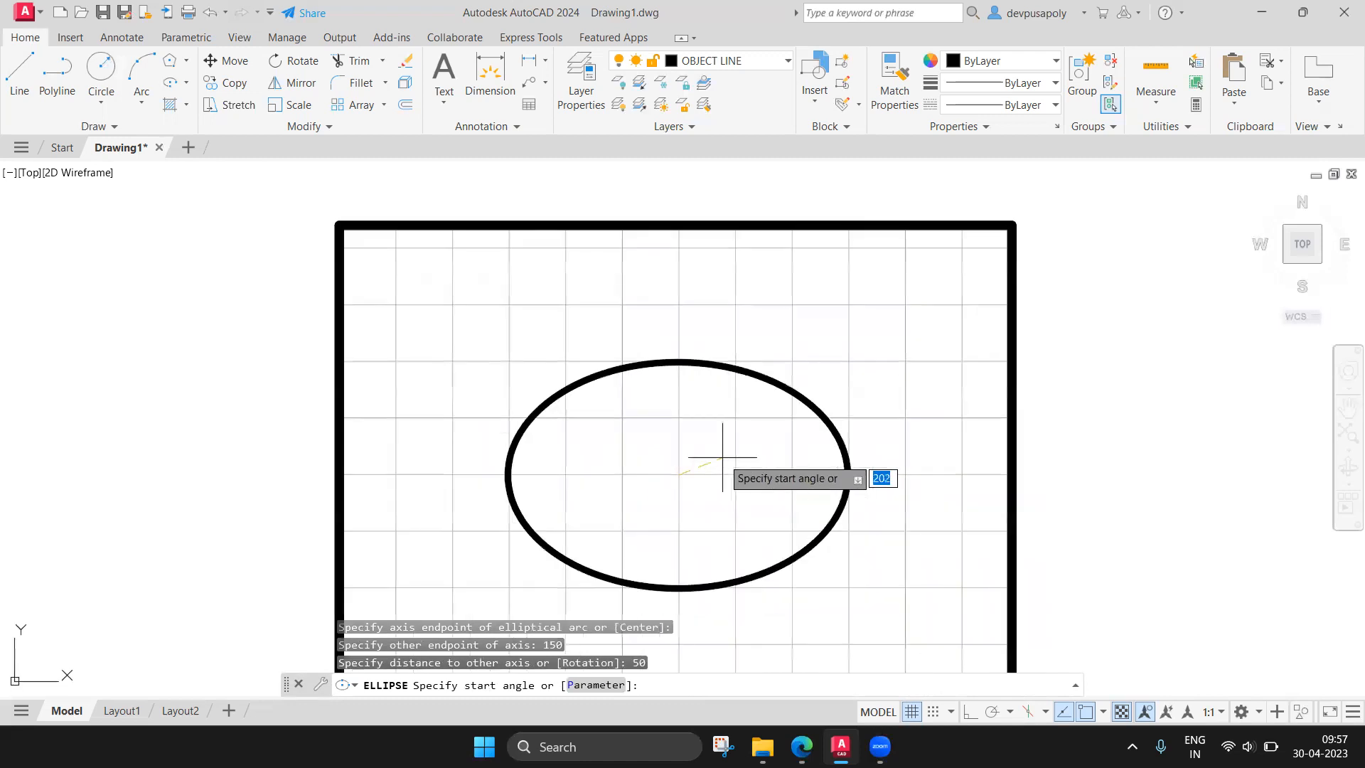
{"action": "key", "text": "Escape"}
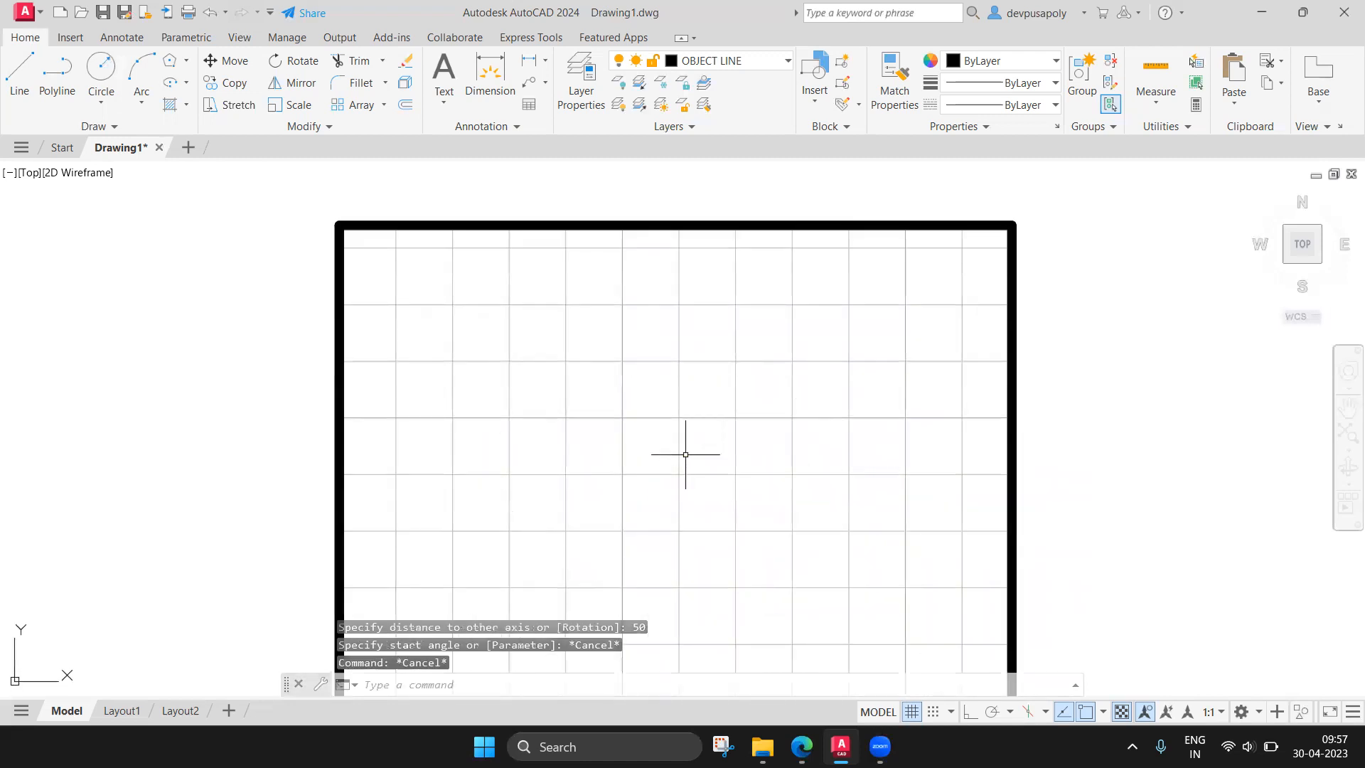
Draw an elliptical arc with a horizontal axis of 150 and other-axis distance of 50, leaving a tiny gap just left of the top.
{"action": "left_click", "coordinate": [187, 82]}
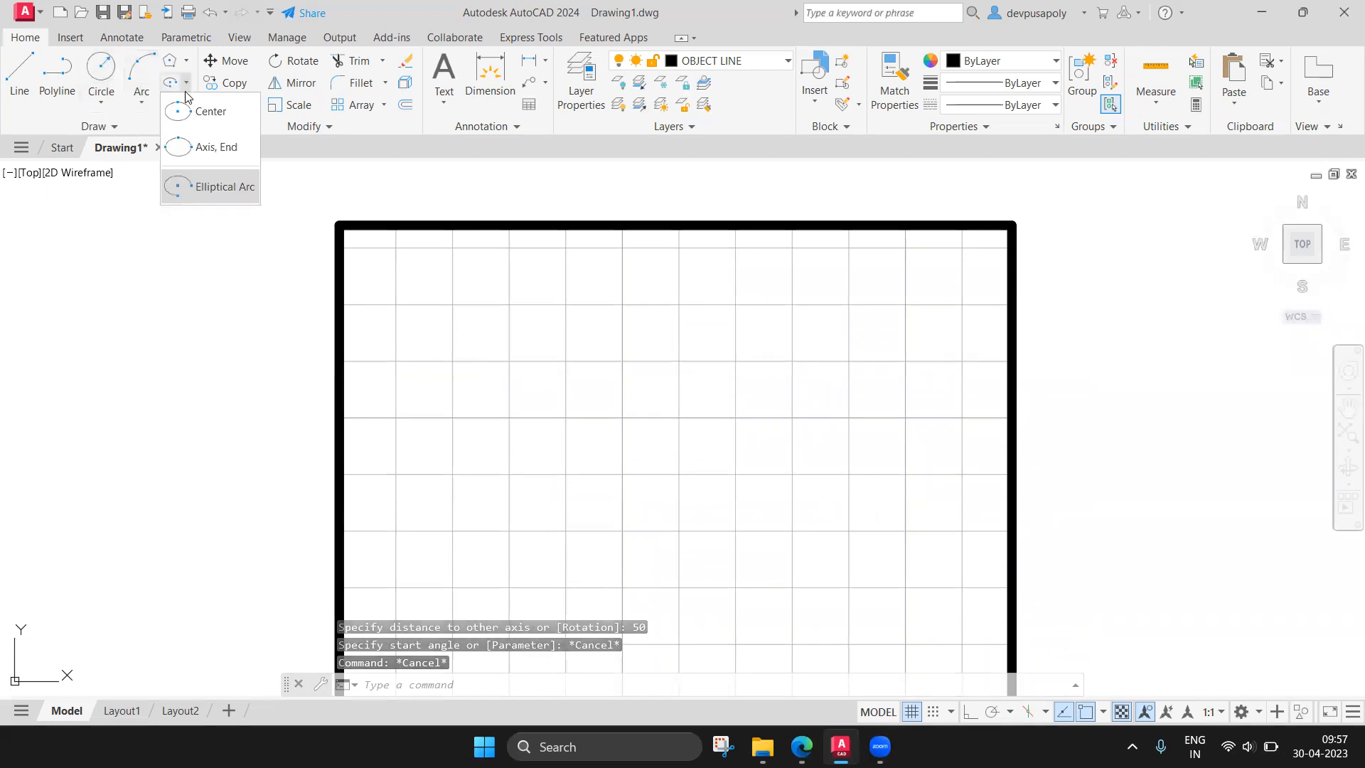
{"action": "left_click", "coordinate": [216, 189]}
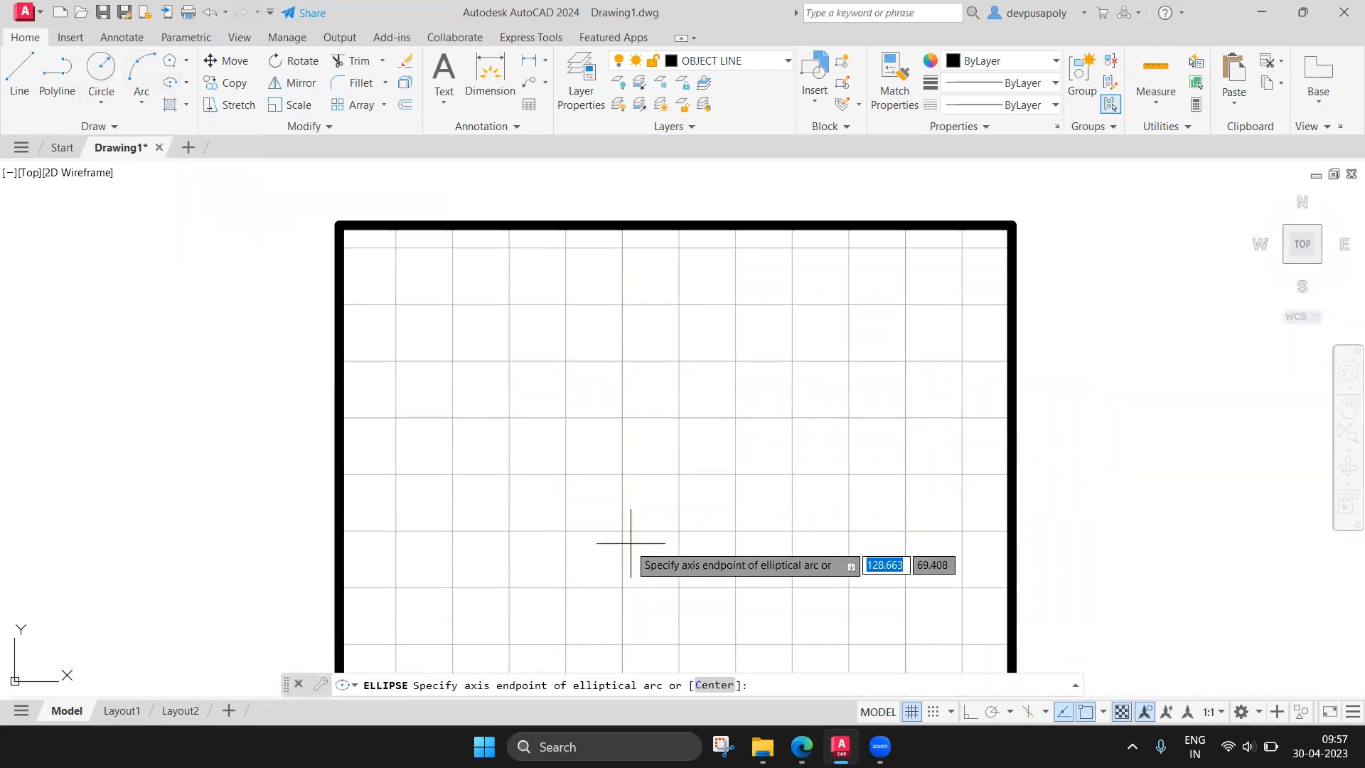
{"action": "left_click", "coordinate": [509, 474]}
{"action": "type", "text": "150"}
{"action": "key", "text": "Return"}
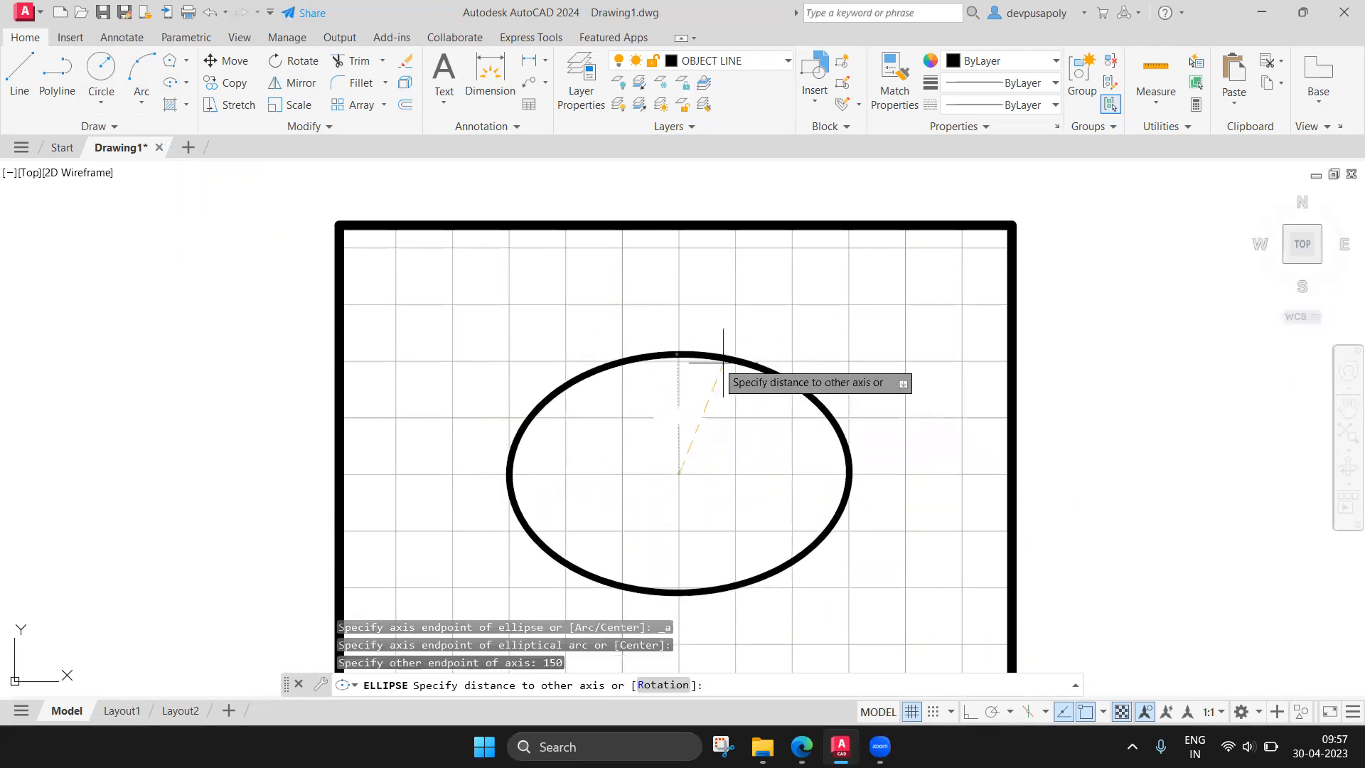
{"action": "type", "text": "50"}
{"action": "key", "text": "Return"}
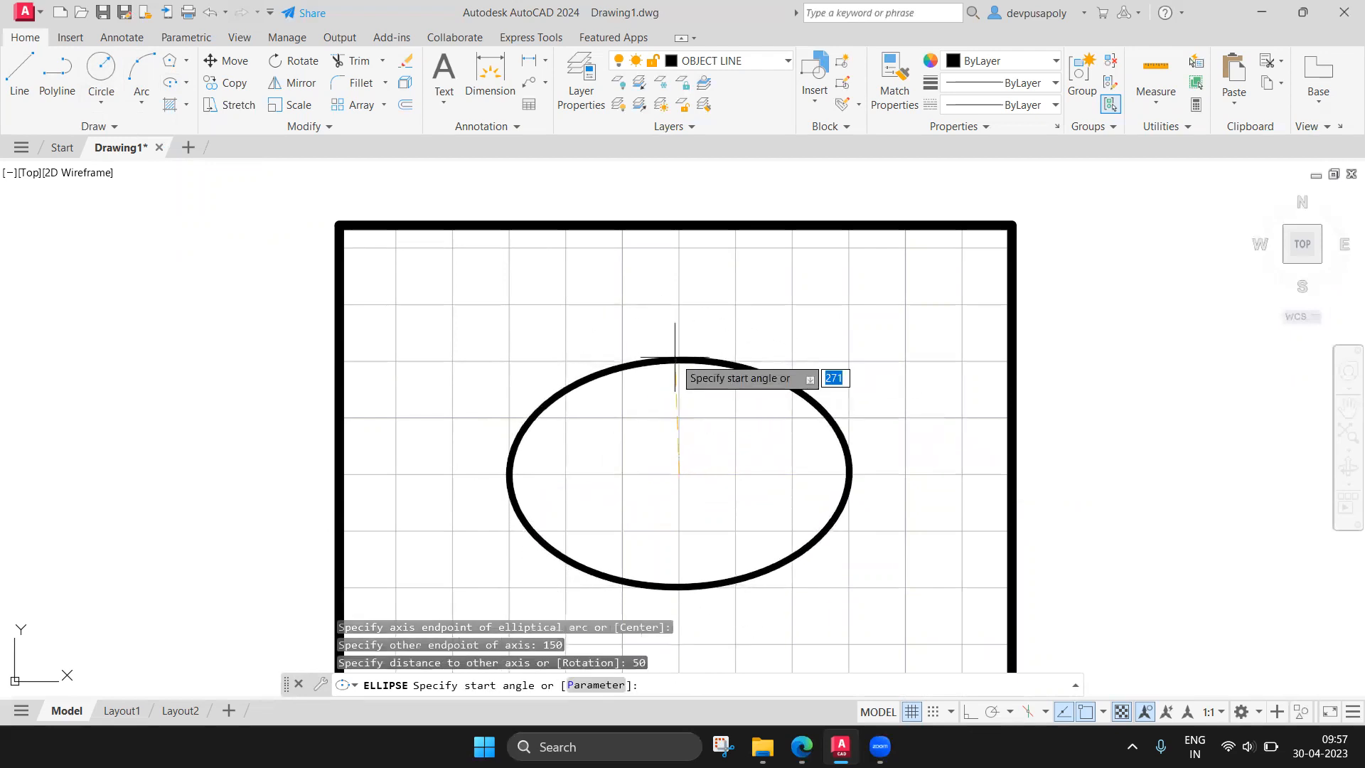
{"action": "right_click", "coordinate": [740, 422]}
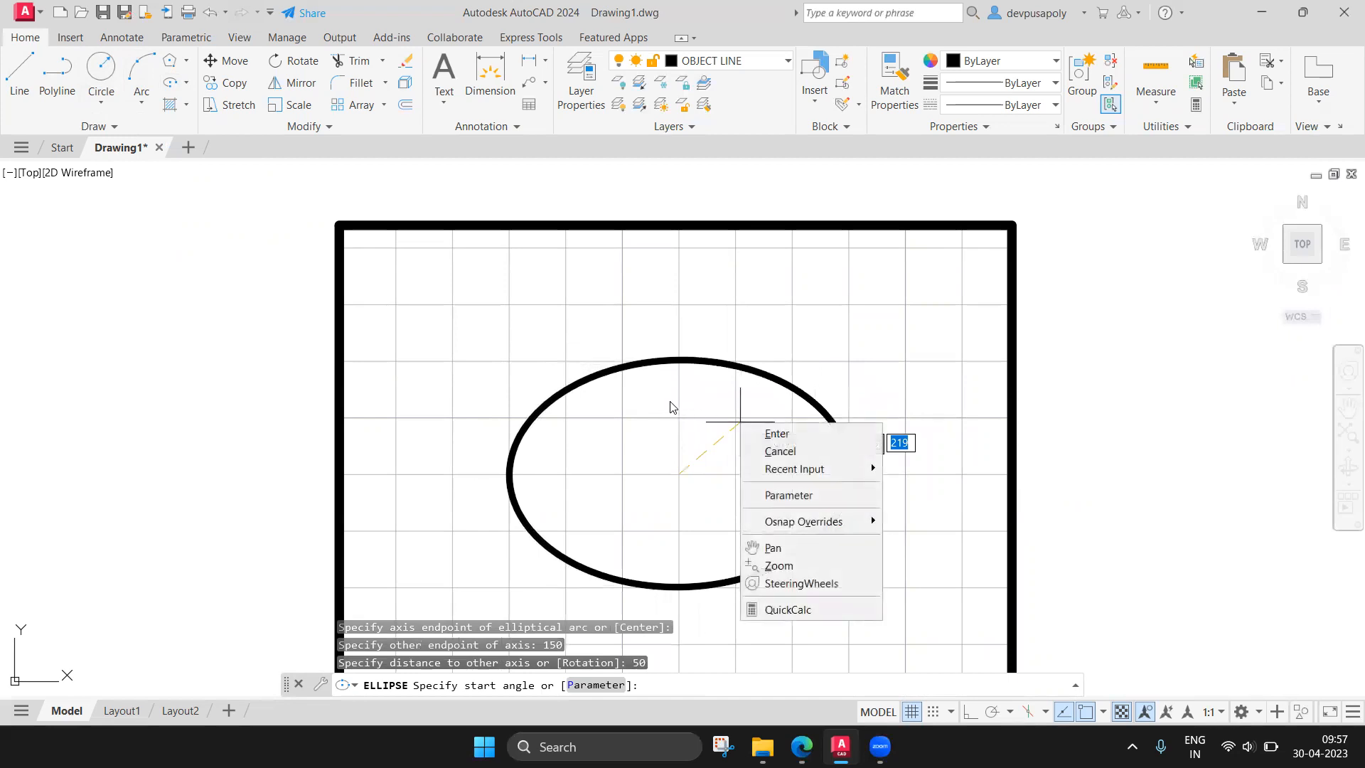
{"action": "left_click", "coordinate": [642, 370]}
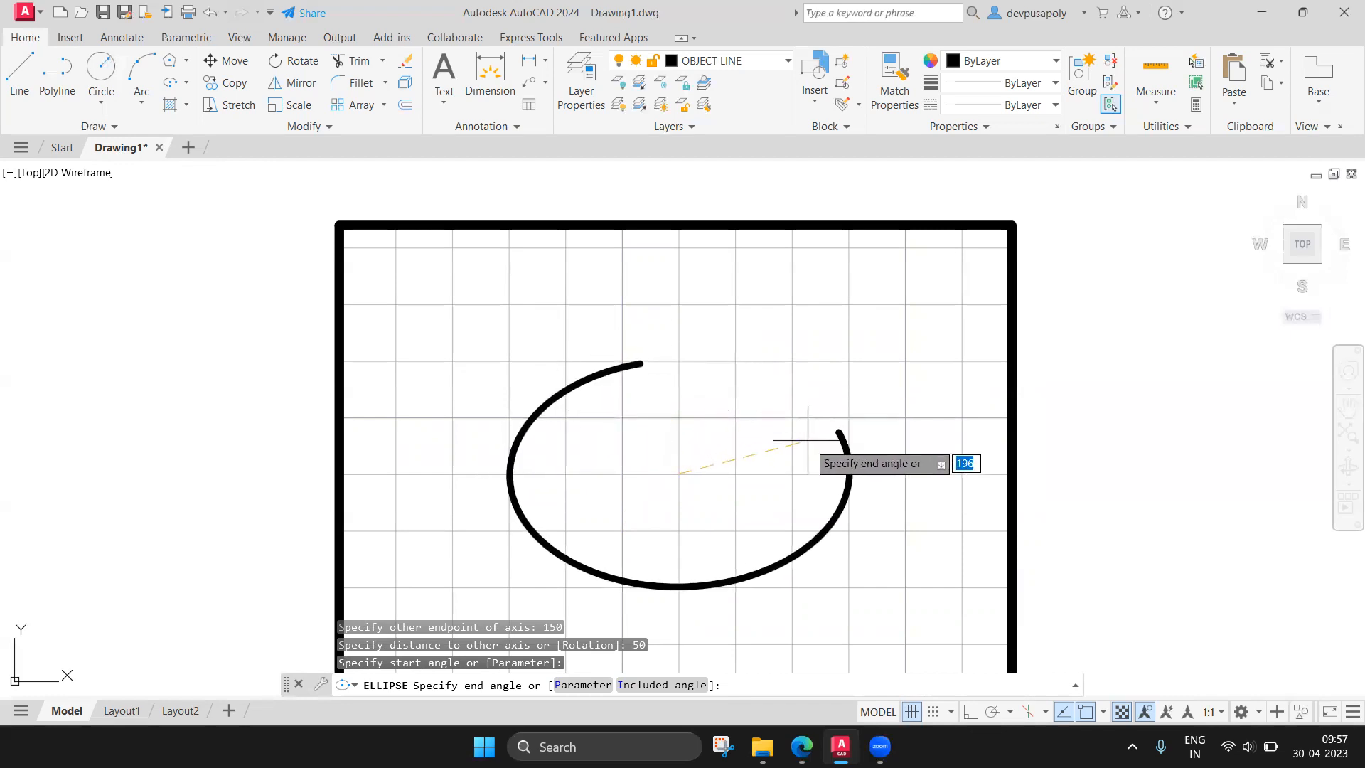
{"action": "left_click", "coordinate": [647, 364]}
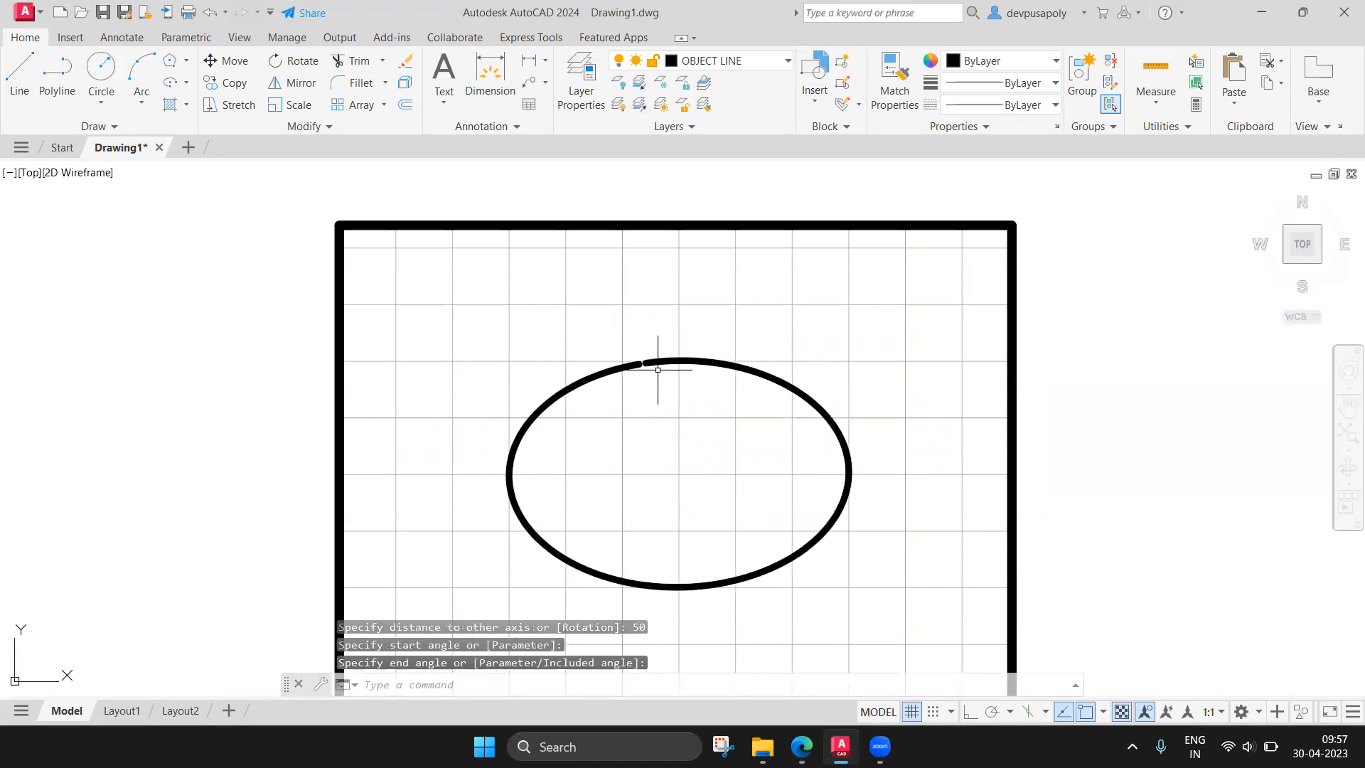
Inspect the gap between the elliptical arc's endpoints and delete the arc.
{"action": "scroll", "coordinate": [636, 360], "scroll_direction": "up", "scroll_amount": 5}
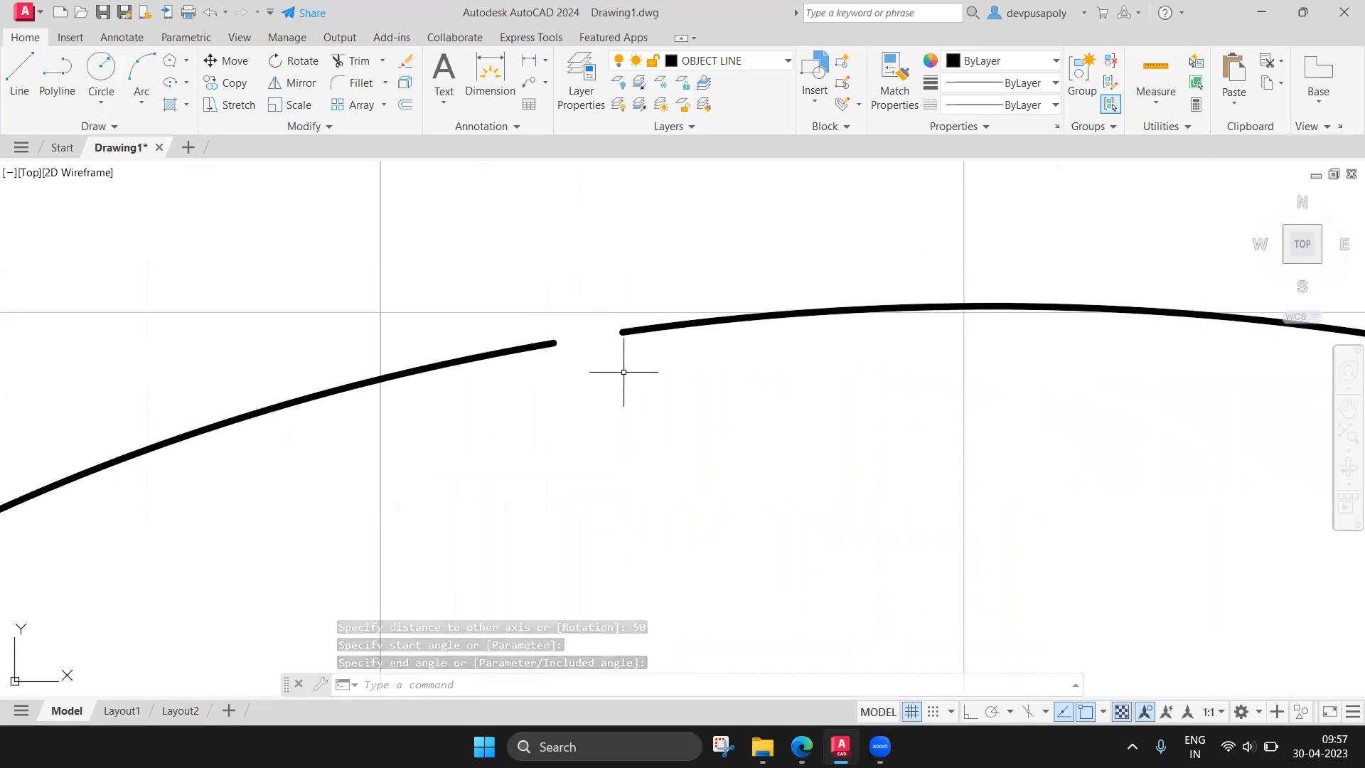
{"action": "scroll", "coordinate": [624, 370], "scroll_direction": "down", "scroll_amount": 4}
{"action": "scroll", "coordinate": [611, 361], "scroll_direction": "up", "scroll_amount": 4}
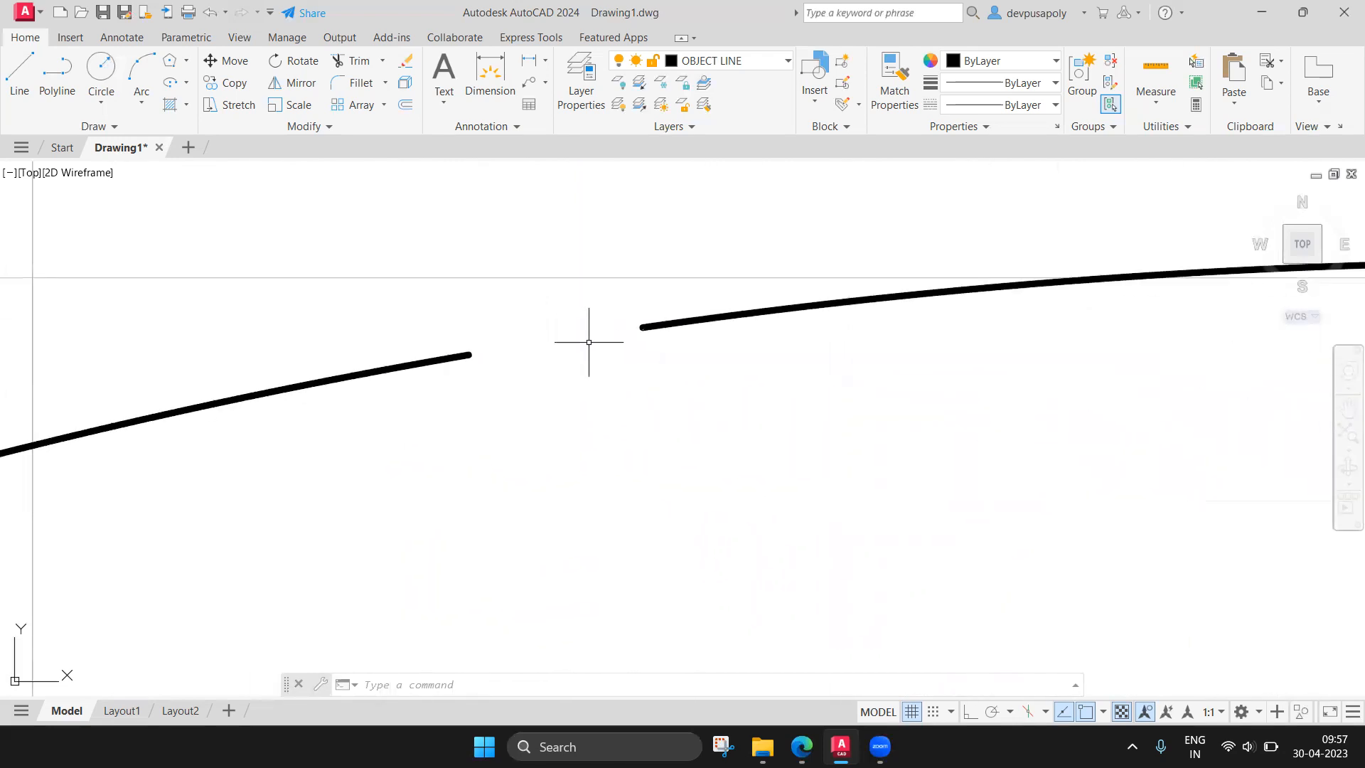
{"action": "scroll", "coordinate": [586, 341], "scroll_direction": "down", "scroll_amount": 10}
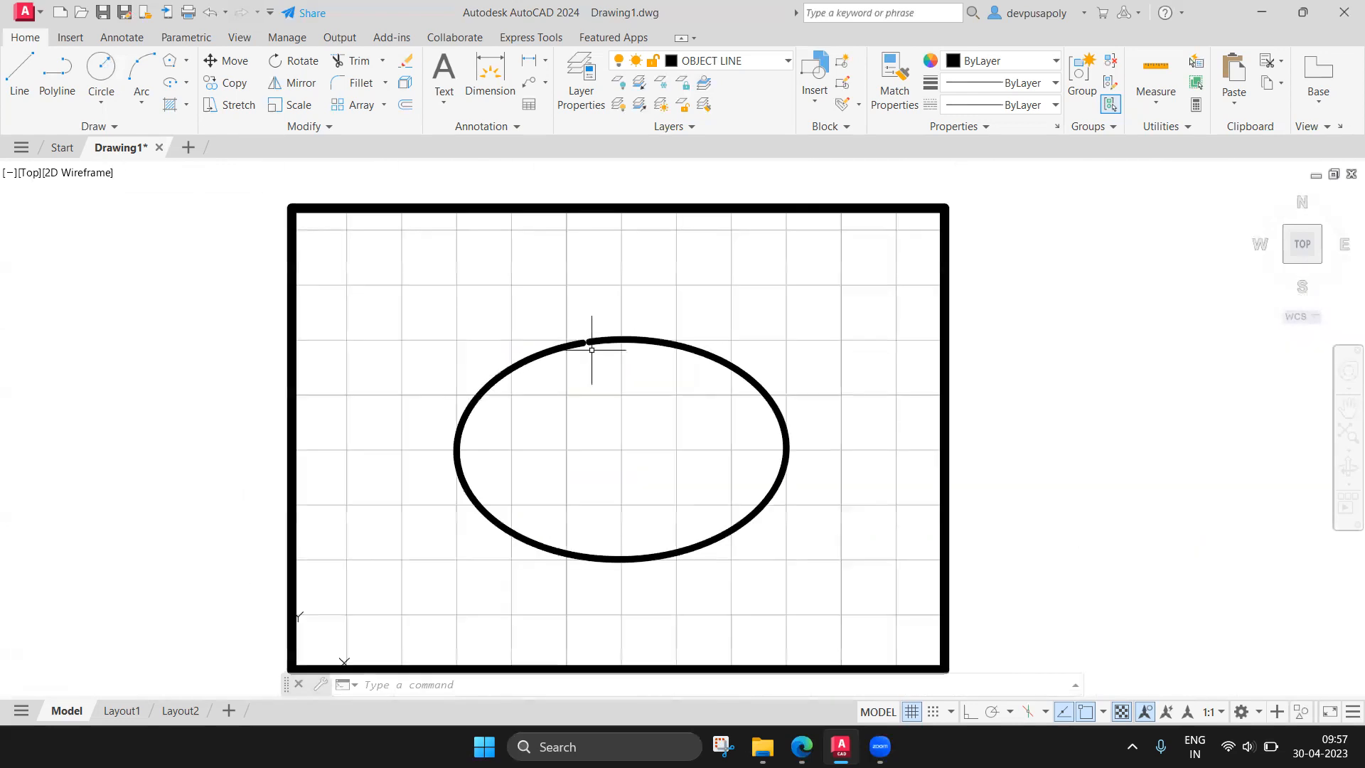
{"action": "left_click", "coordinate": [372, 316]}
{"action": "left_click", "coordinate": [863, 567]}
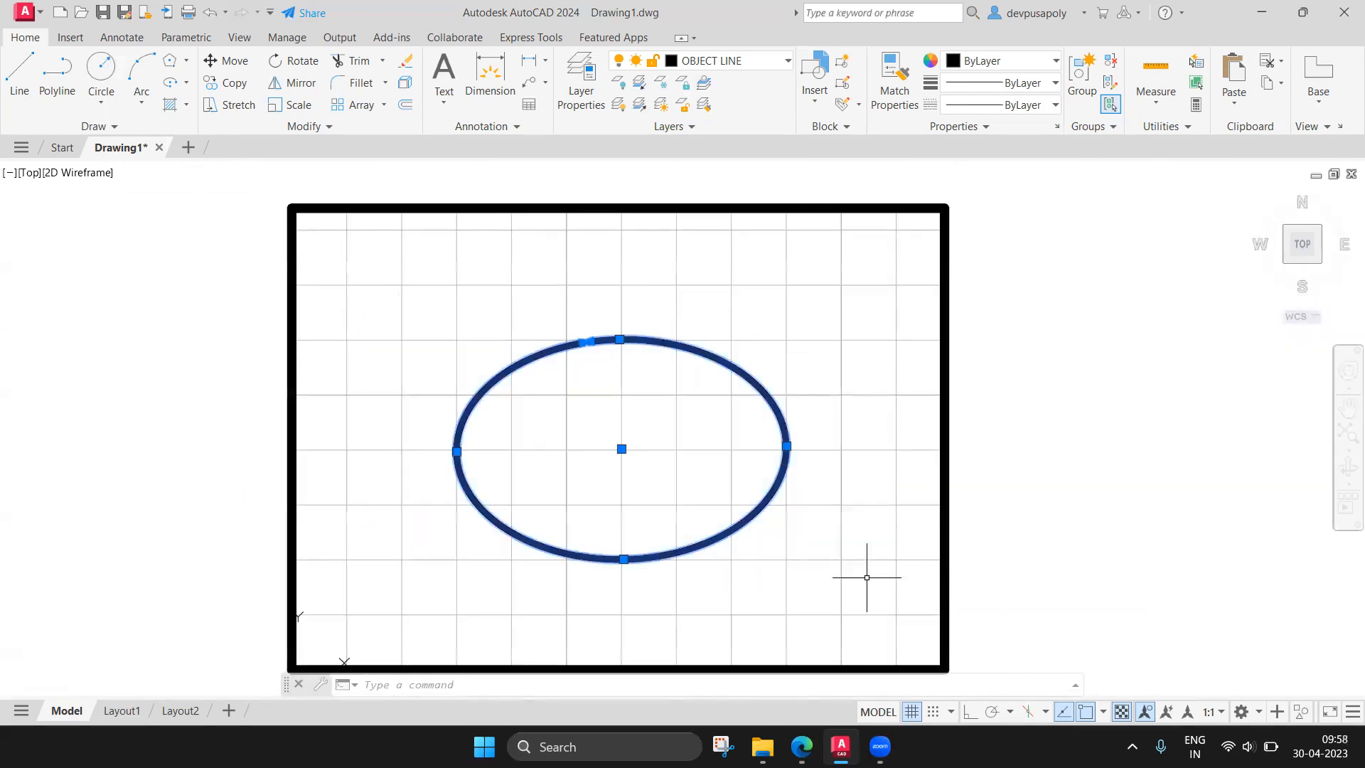
{"action": "key", "text": "Delete"}
Draw an elliptical arc with a horizontal axis of 150 and other-axis distance of 50, running from lower right to just left of the top.
{"action": "left_click", "coordinate": [169, 82]}
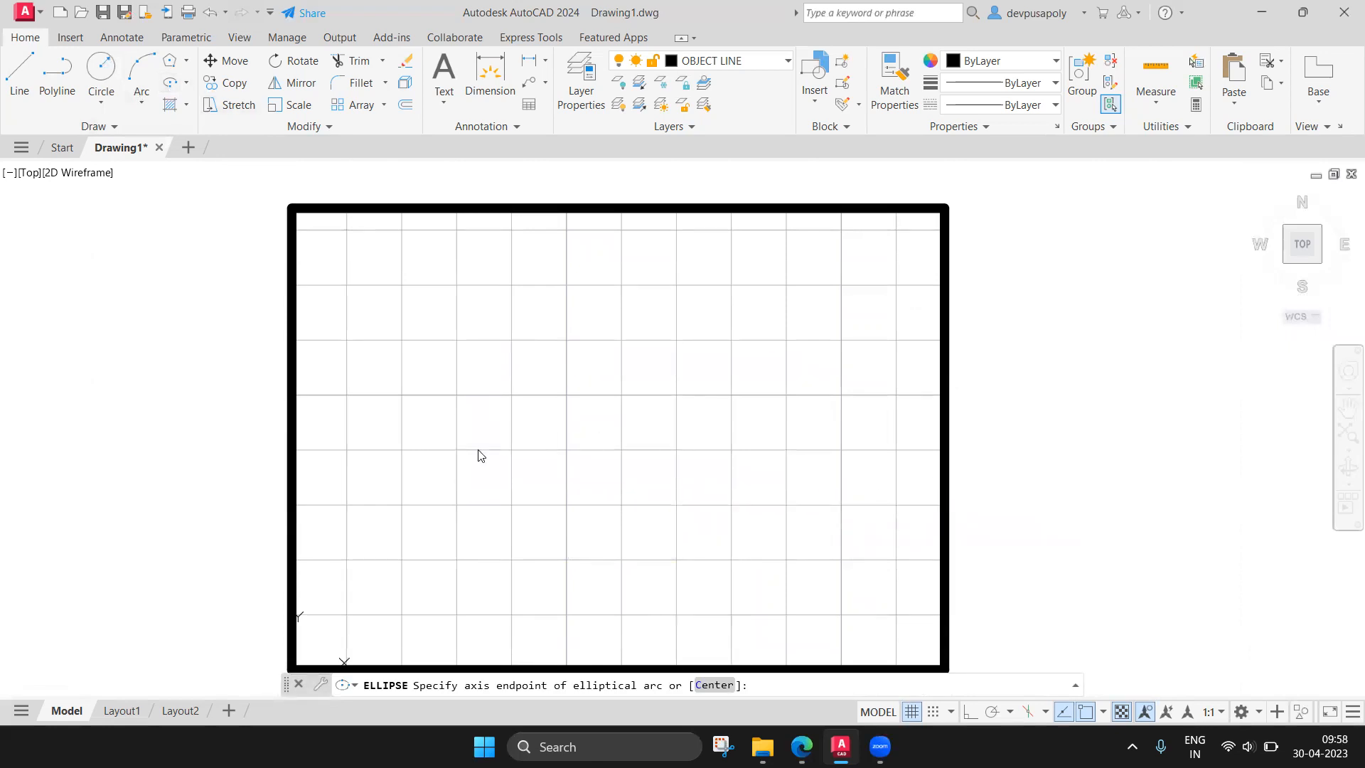
{"action": "left_click", "coordinate": [456, 449]}
{"action": "type", "text": "150"}
{"action": "key", "text": "Return"}
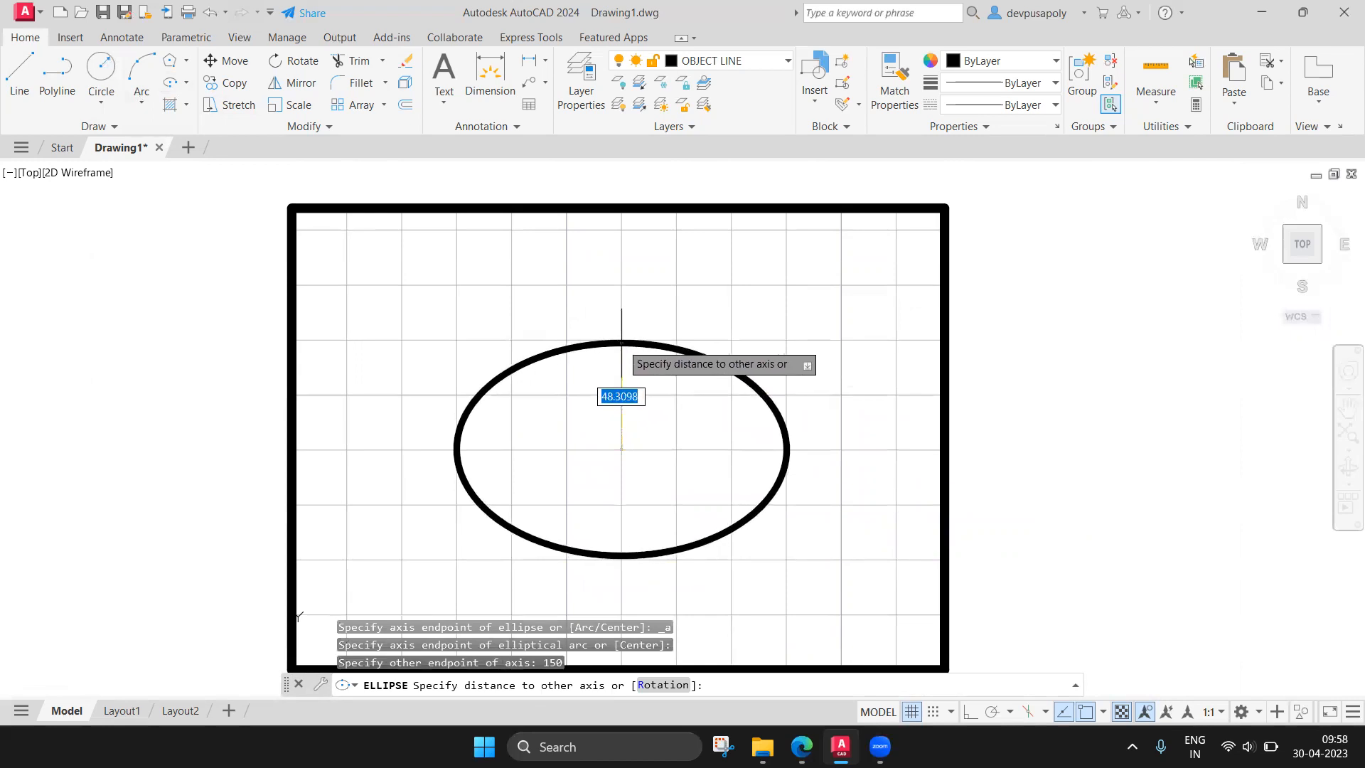
{"action": "type", "text": "50"}
{"action": "key", "text": "Return"}
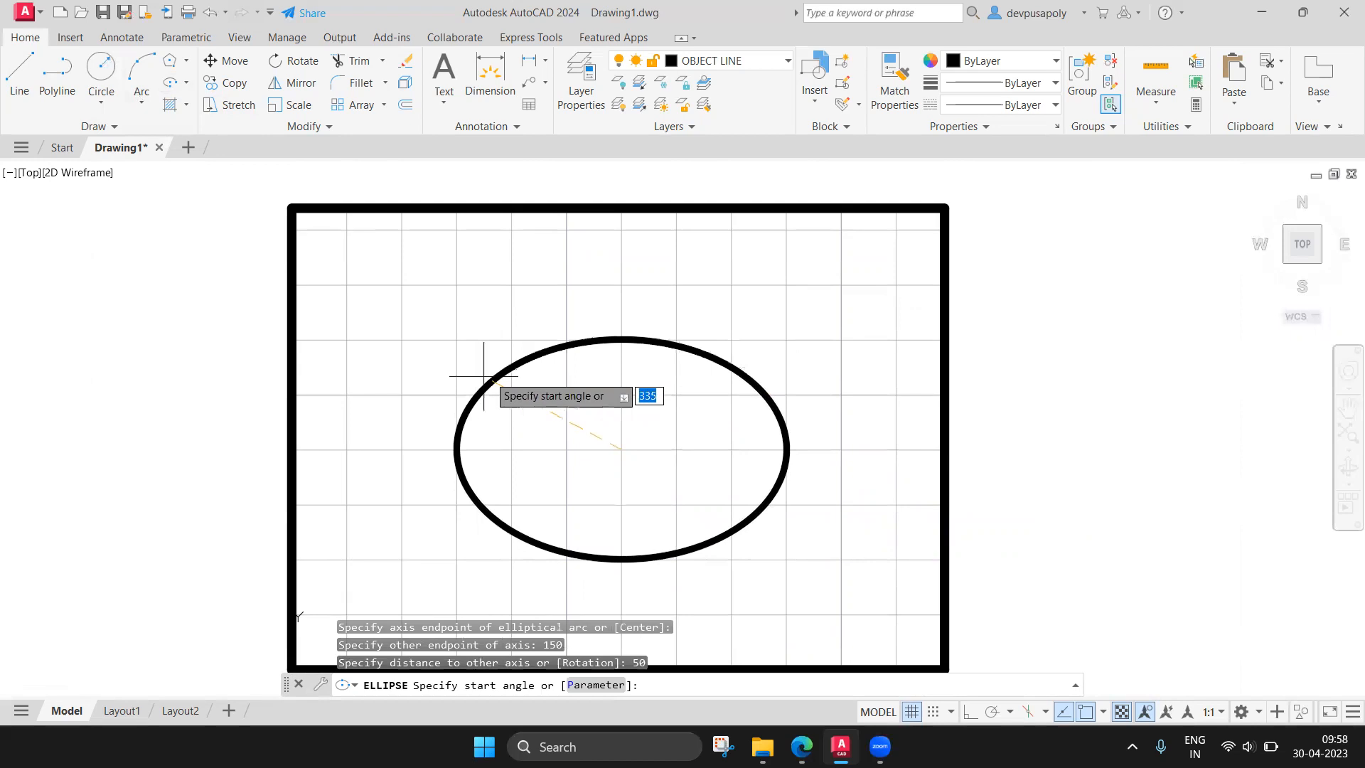
{"action": "left_click", "coordinate": [775, 492]}
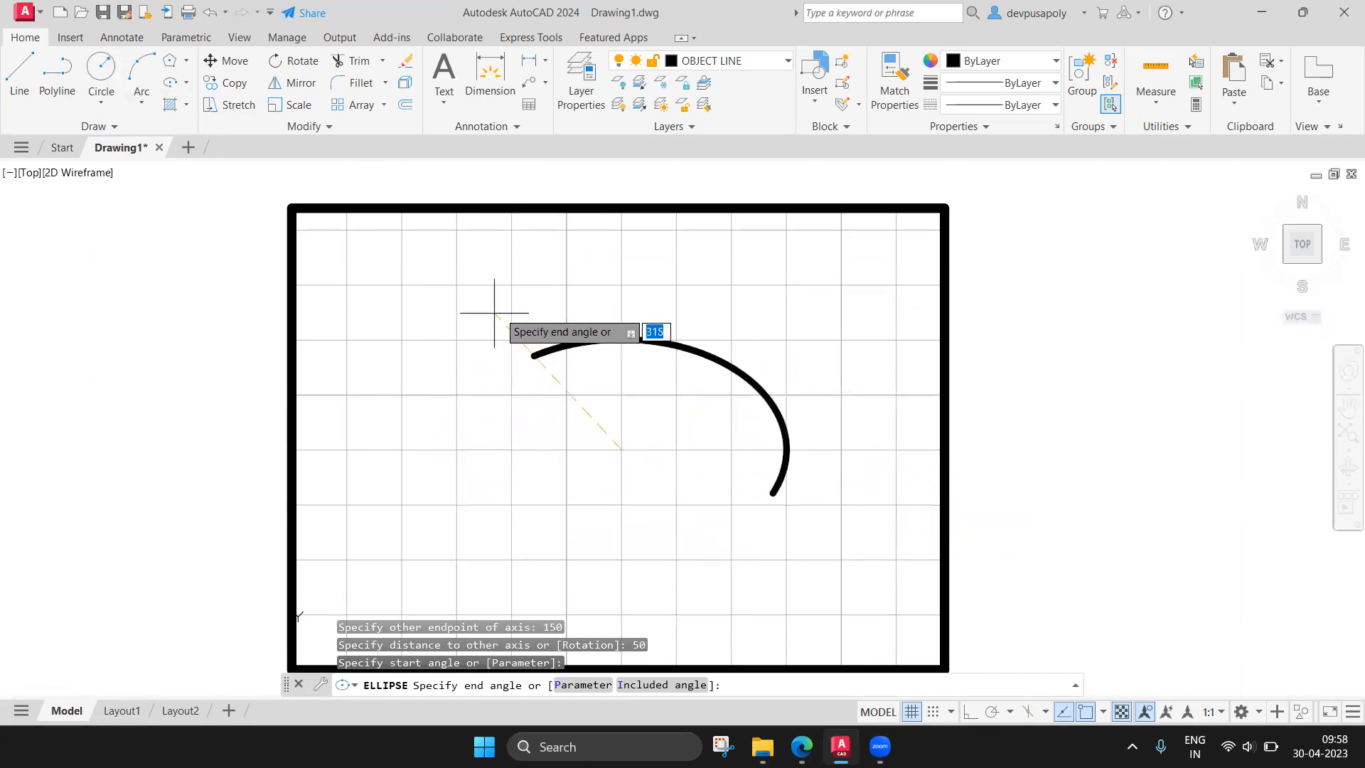
{"action": "left_click", "coordinate": [550, 303]}
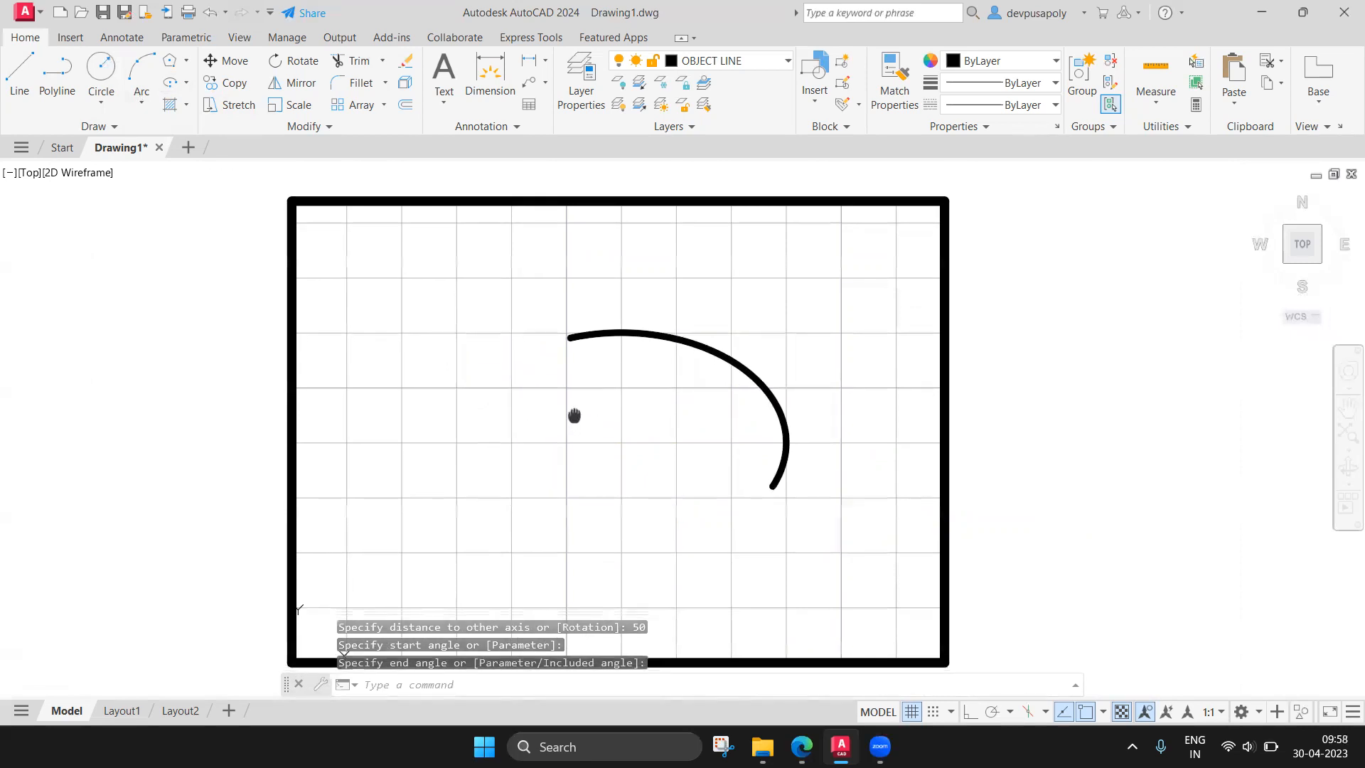
Draw a second elliptical arc below the first, with axis 150 and other-axis distance 50, from its right end to left of the top.
{"action": "middle_click_drag", "start_coordinate": [569, 417], "coordinate": [571, 381]}
{"action": "left_click", "coordinate": [170, 82]}
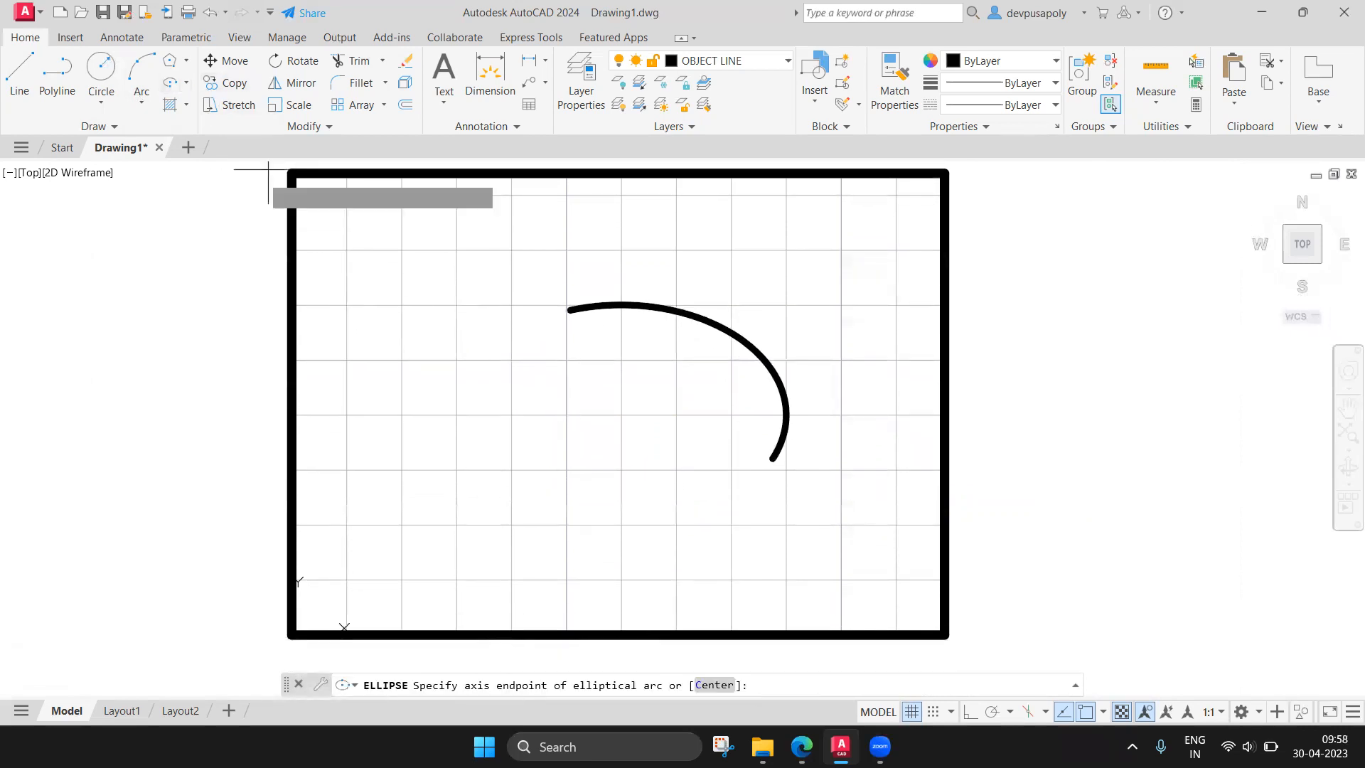
{"action": "left_click", "coordinate": [403, 521]}
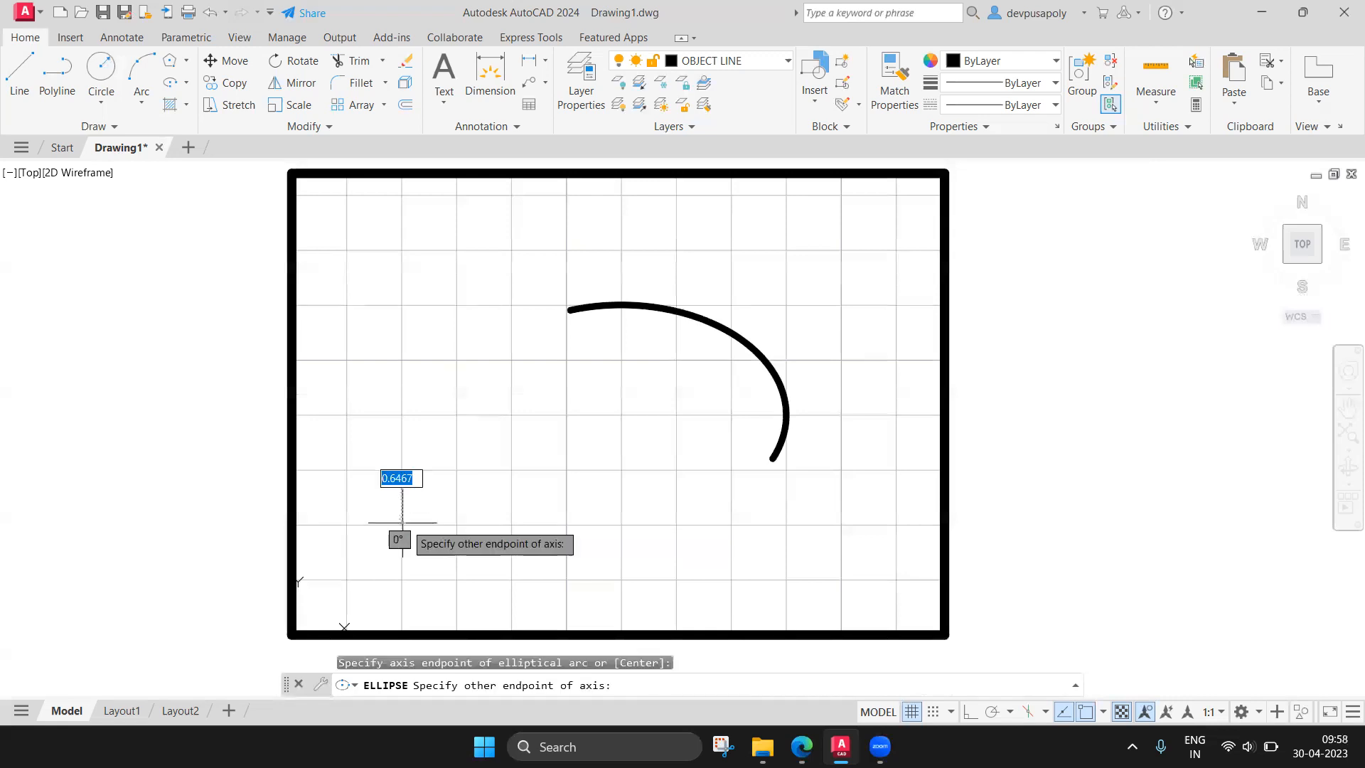
{"action": "type", "text": "150"}
{"action": "key", "text": "Return"}
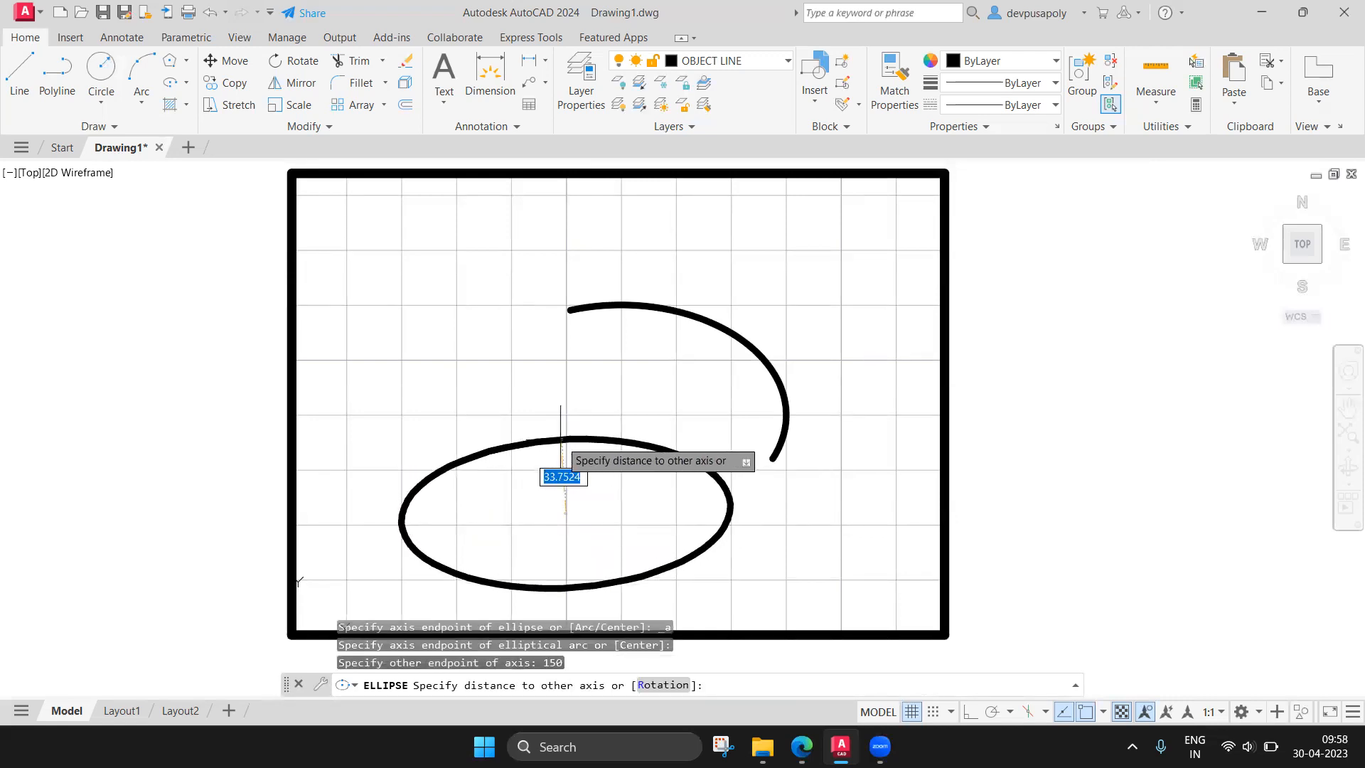
{"action": "type", "text": "50"}
{"action": "key", "text": "Return"}
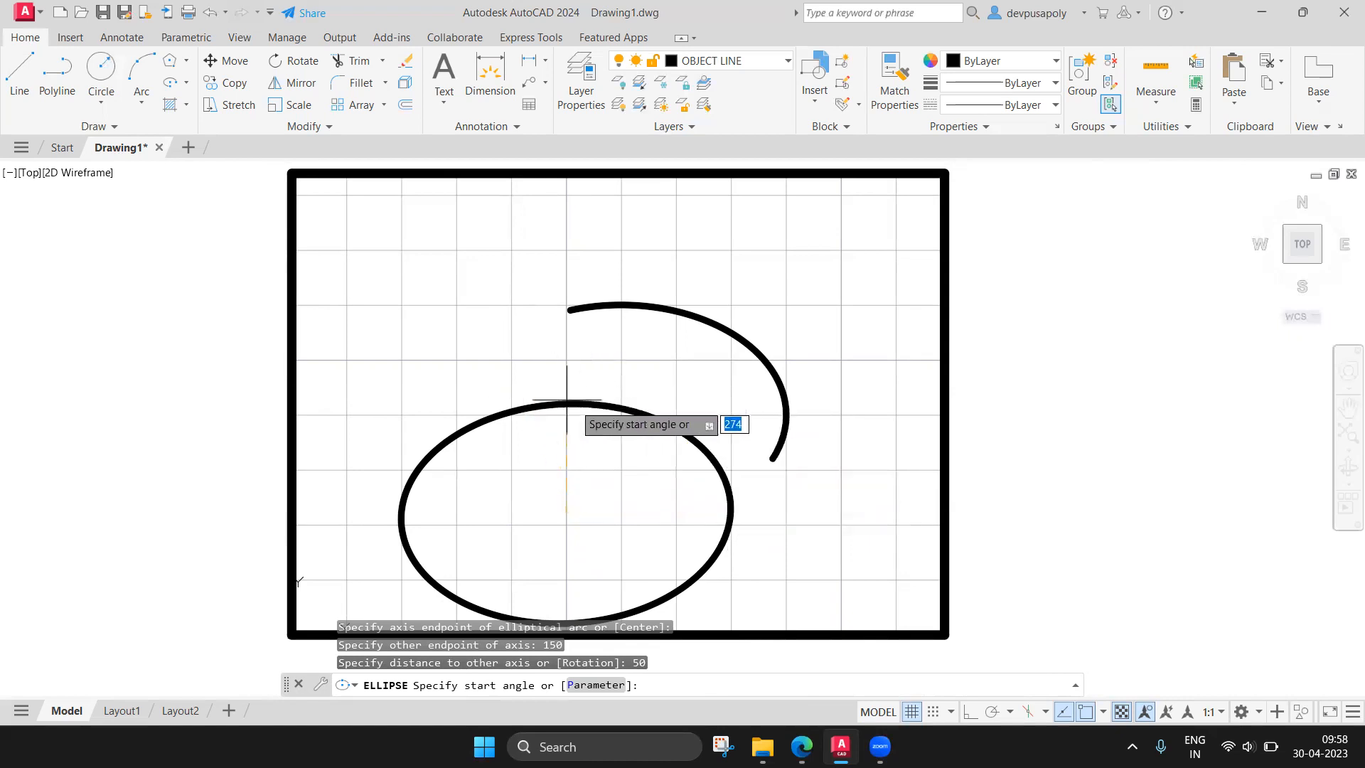
{"action": "left_click", "coordinate": [725, 506]}
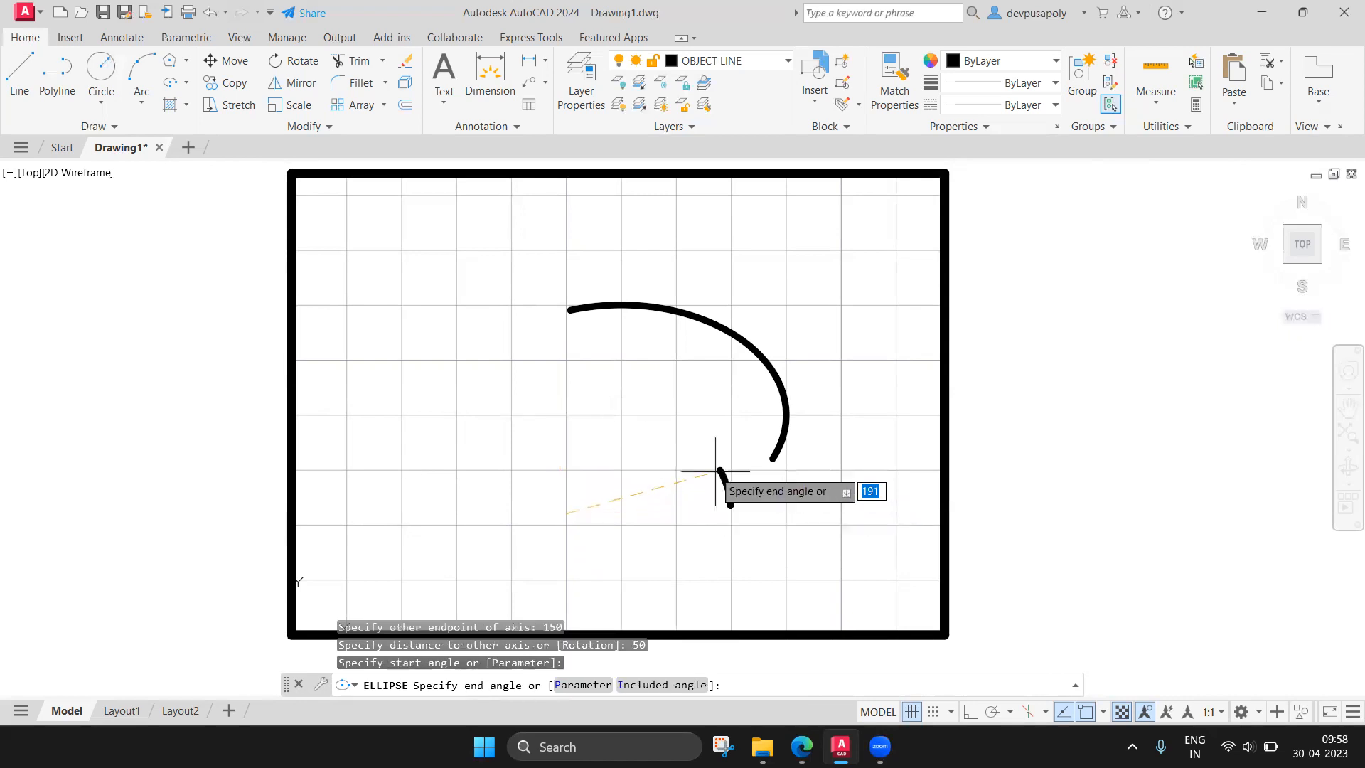
{"action": "left_click", "coordinate": [525, 419]}
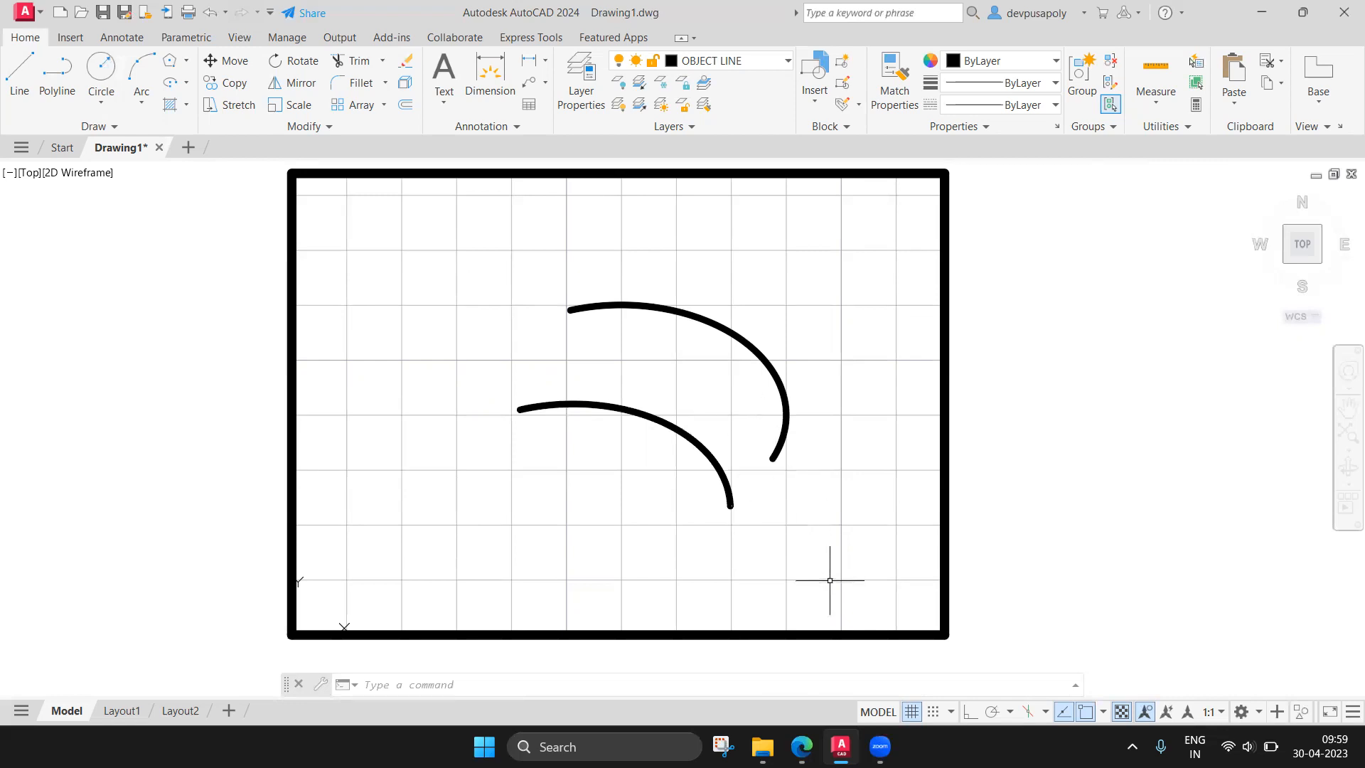
Delete both elliptical arcs, leaving only the frame.
{"action": "key", "text": "Escape"}
{"action": "left_click", "coordinate": [445, 242]}
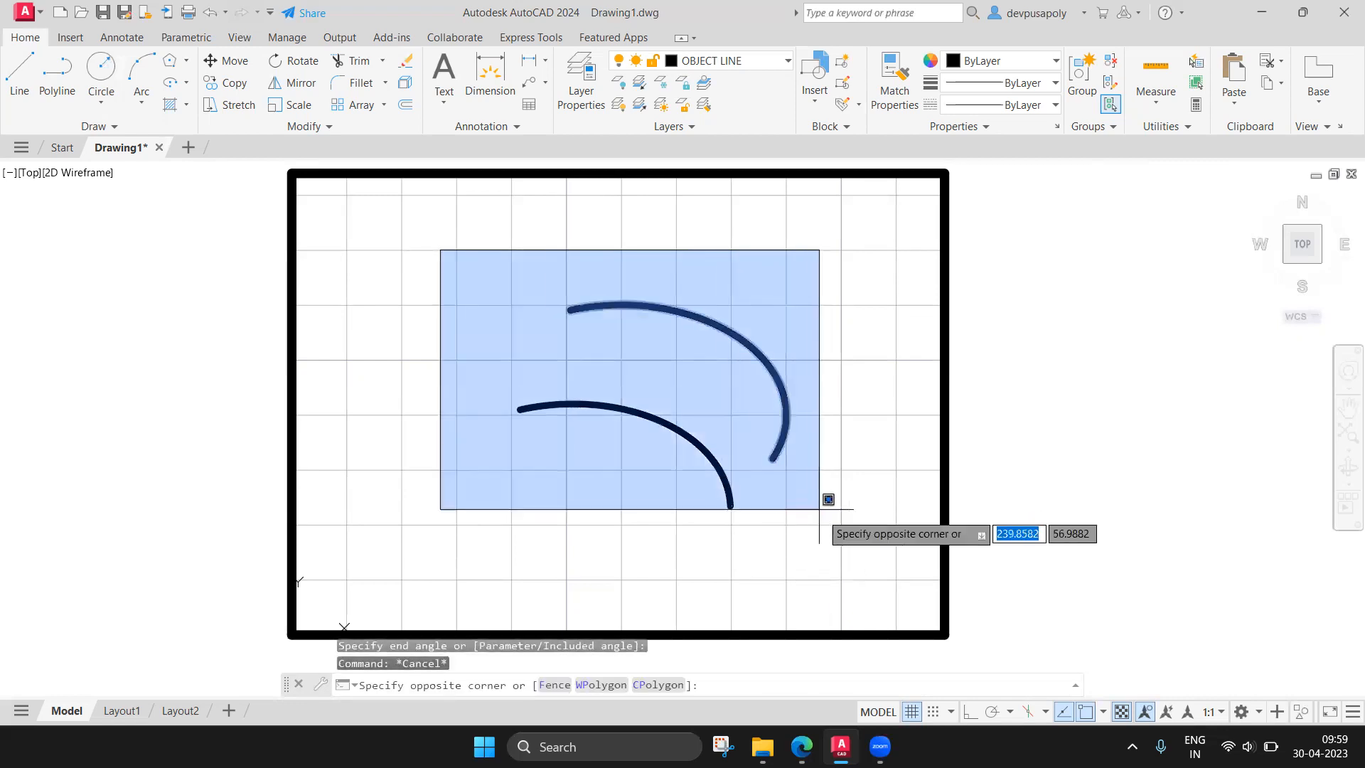
{"action": "left_click", "coordinate": [835, 539]}
{"action": "key", "text": "Delete"}
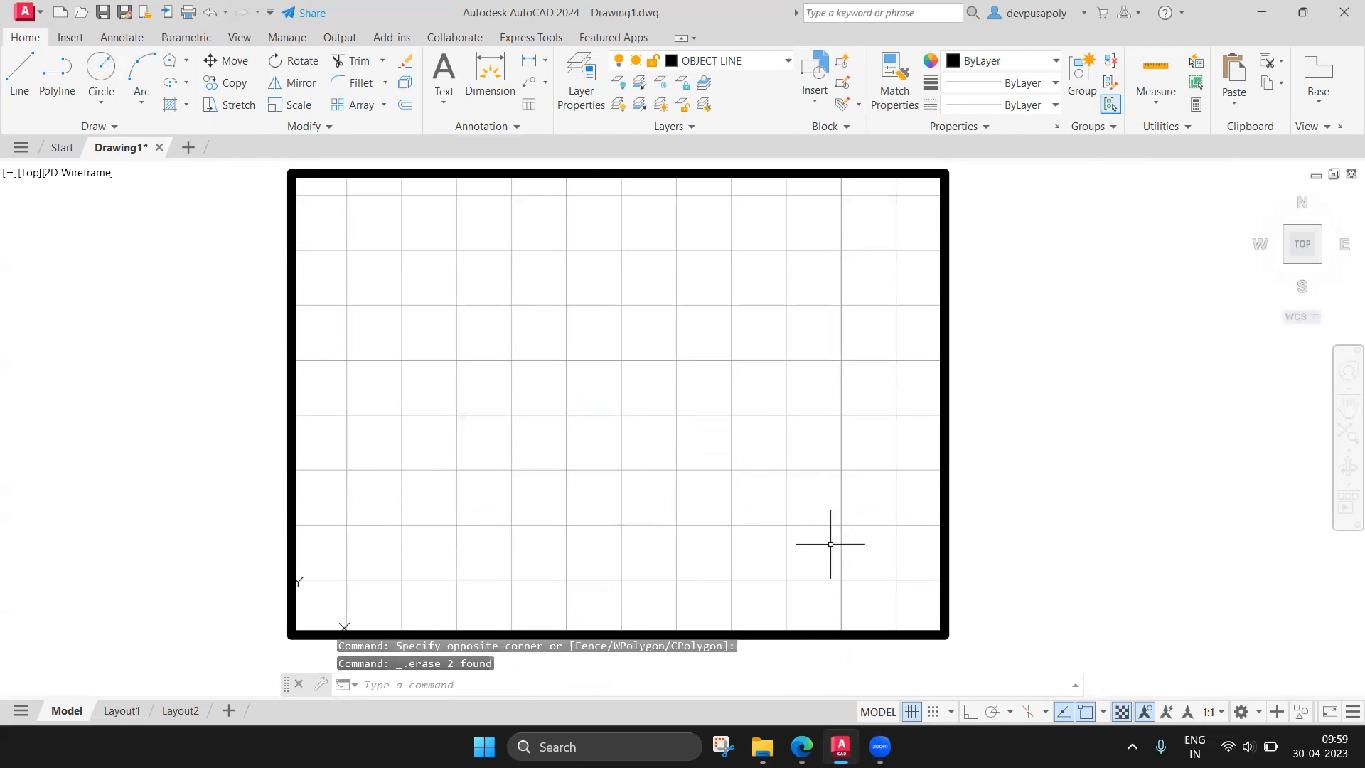
Switch to the PDF textbook in Edge and examine the Donut page on inside and outside diameters and the command prompts.
{"action": "left_click", "coordinate": [806, 748]}
{"action": "scroll", "coordinate": [782, 569], "scroll_direction": "down", "scroll_amount": 10}
{"action": "scroll", "coordinate": [758, 564], "scroll_direction": "down", "scroll_amount": 20}
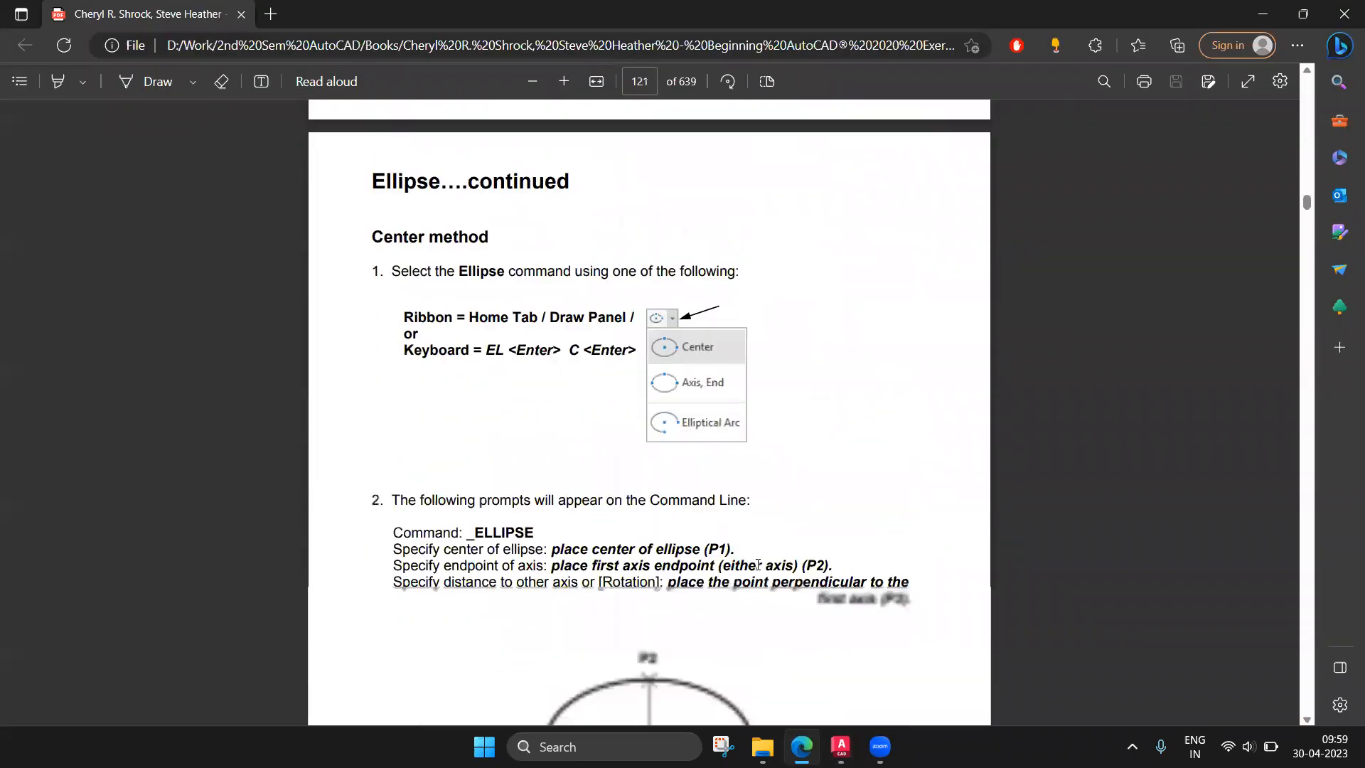
{"action": "scroll", "coordinate": [758, 564], "scroll_direction": "down", "scroll_amount": 18}
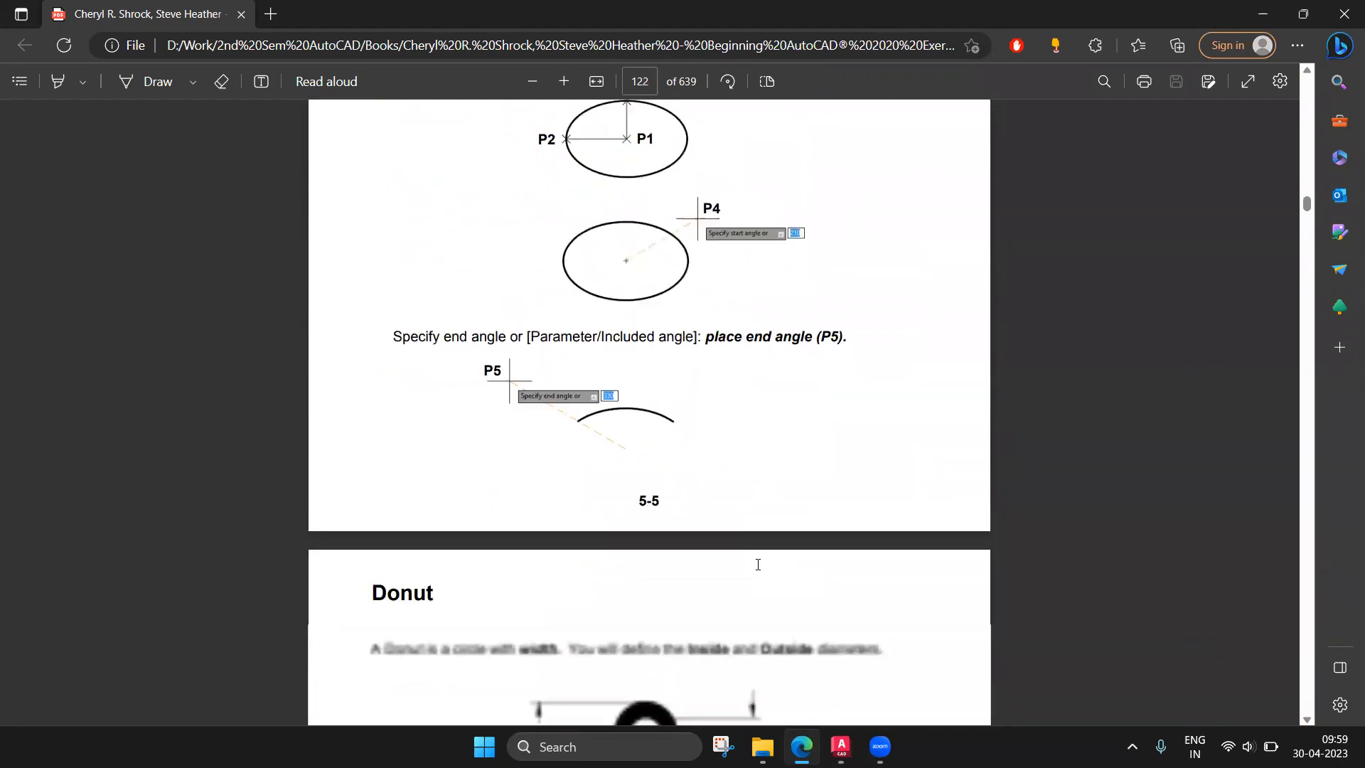
{"action": "scroll", "coordinate": [758, 564], "scroll_direction": "up", "scroll_amount": 3}
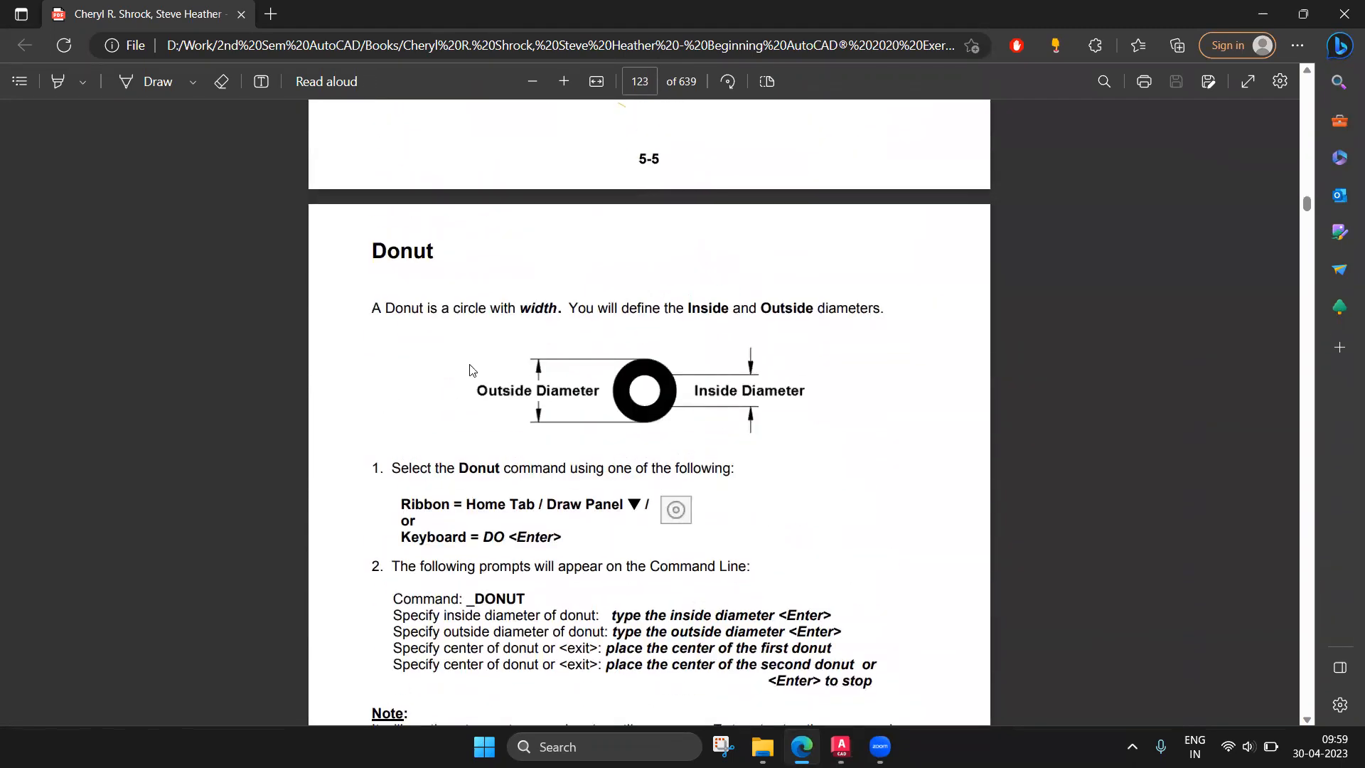
{"action": "left_click_drag", "start_coordinate": [372, 251], "coordinate": [457, 257]}
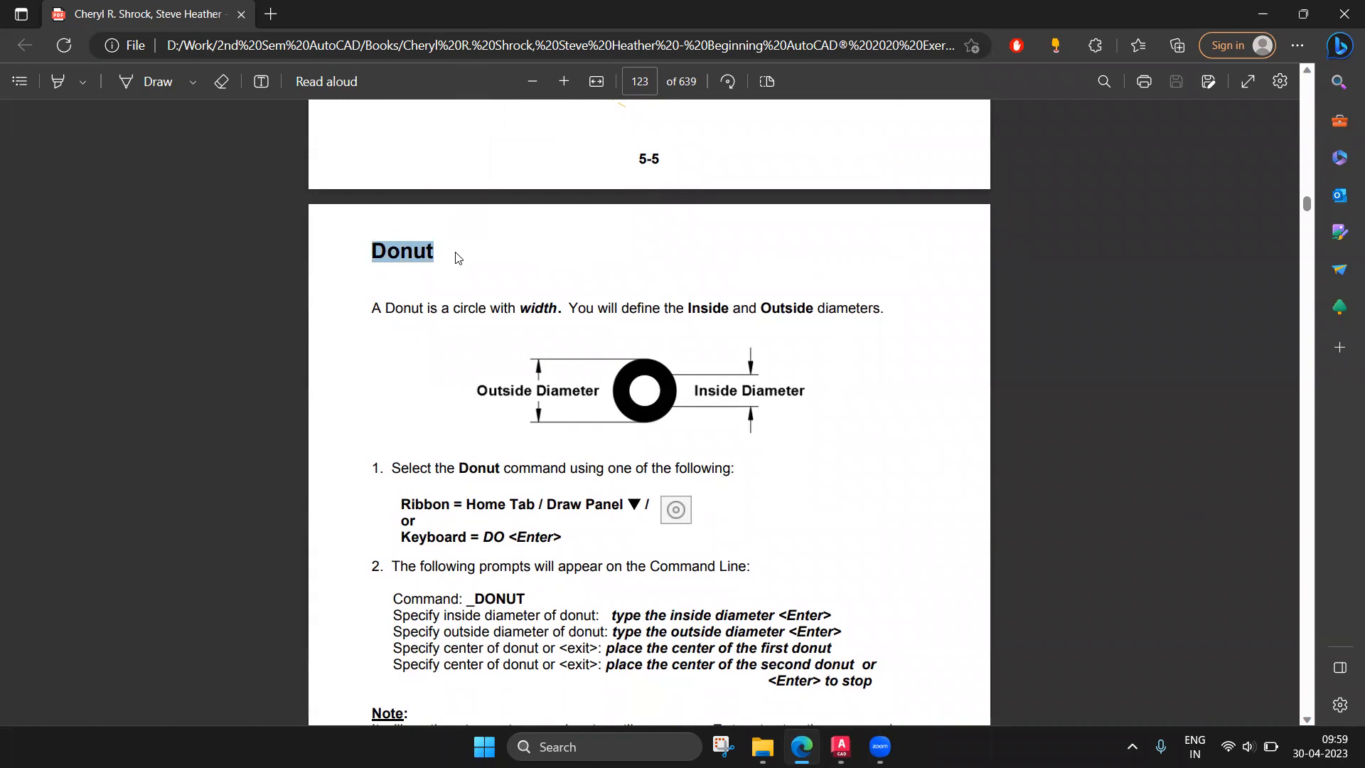
{"action": "left_click", "coordinate": [822, 680]}
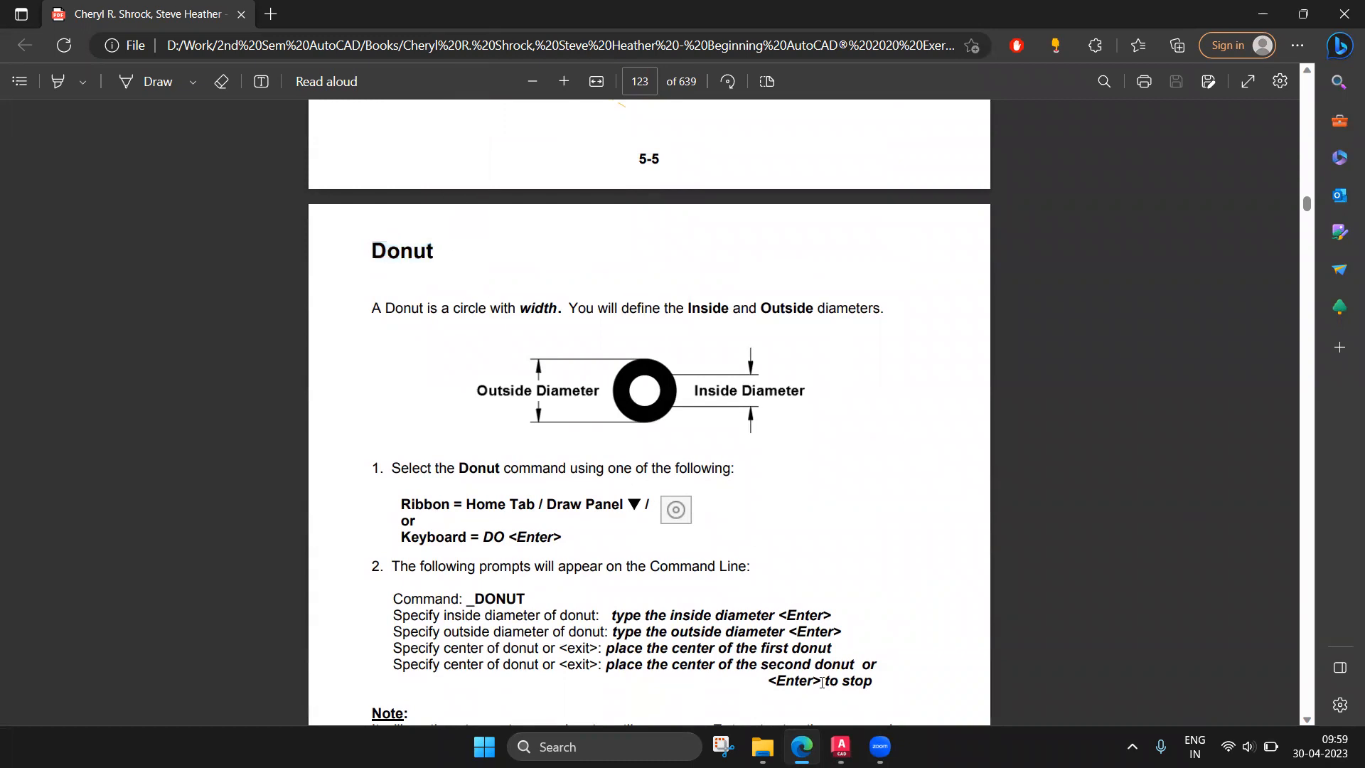
Switch to AutoCAD and draw a donut with inside diameter 50 and outside diameter 100 in the upper-left part of the frame.
{"action": "left_click", "coordinate": [842, 744]}
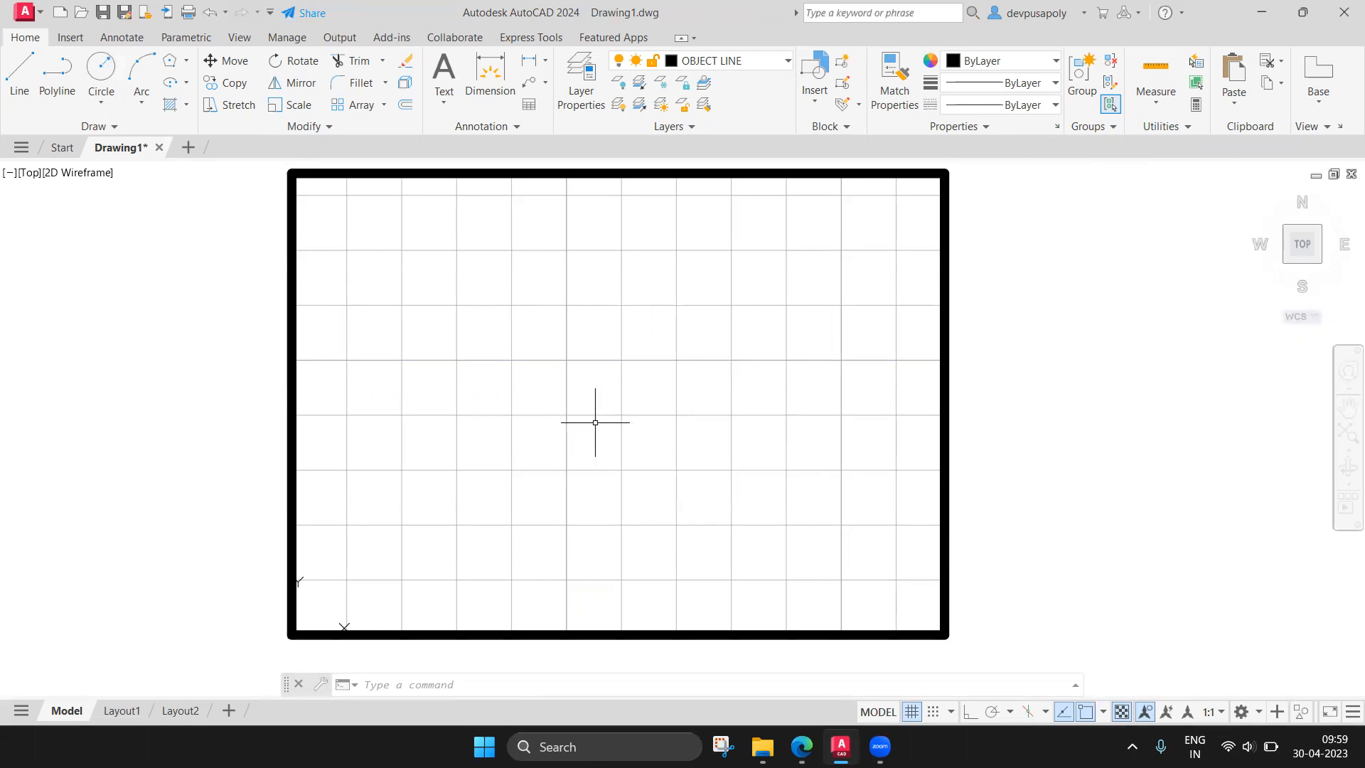
{"action": "type", "text": "donit"}
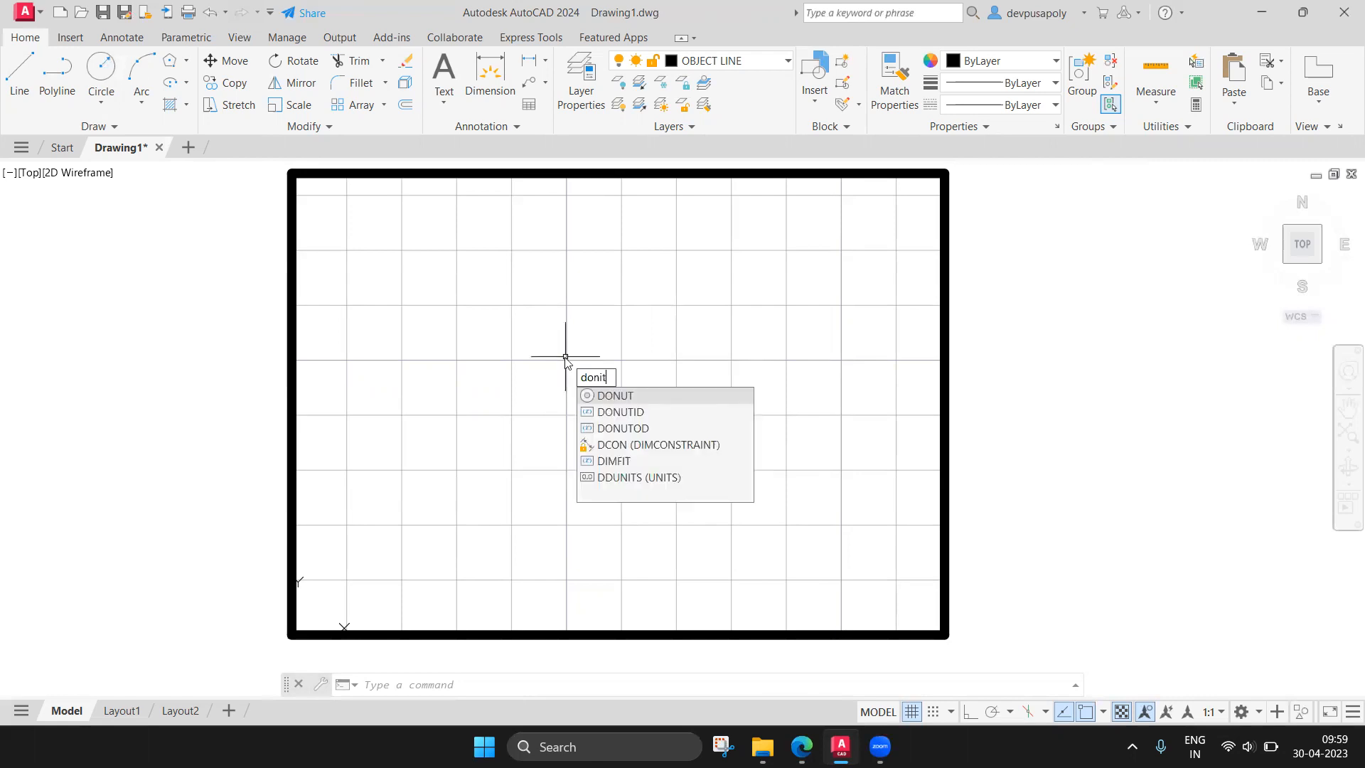
{"action": "left_click", "coordinate": [615, 397]}
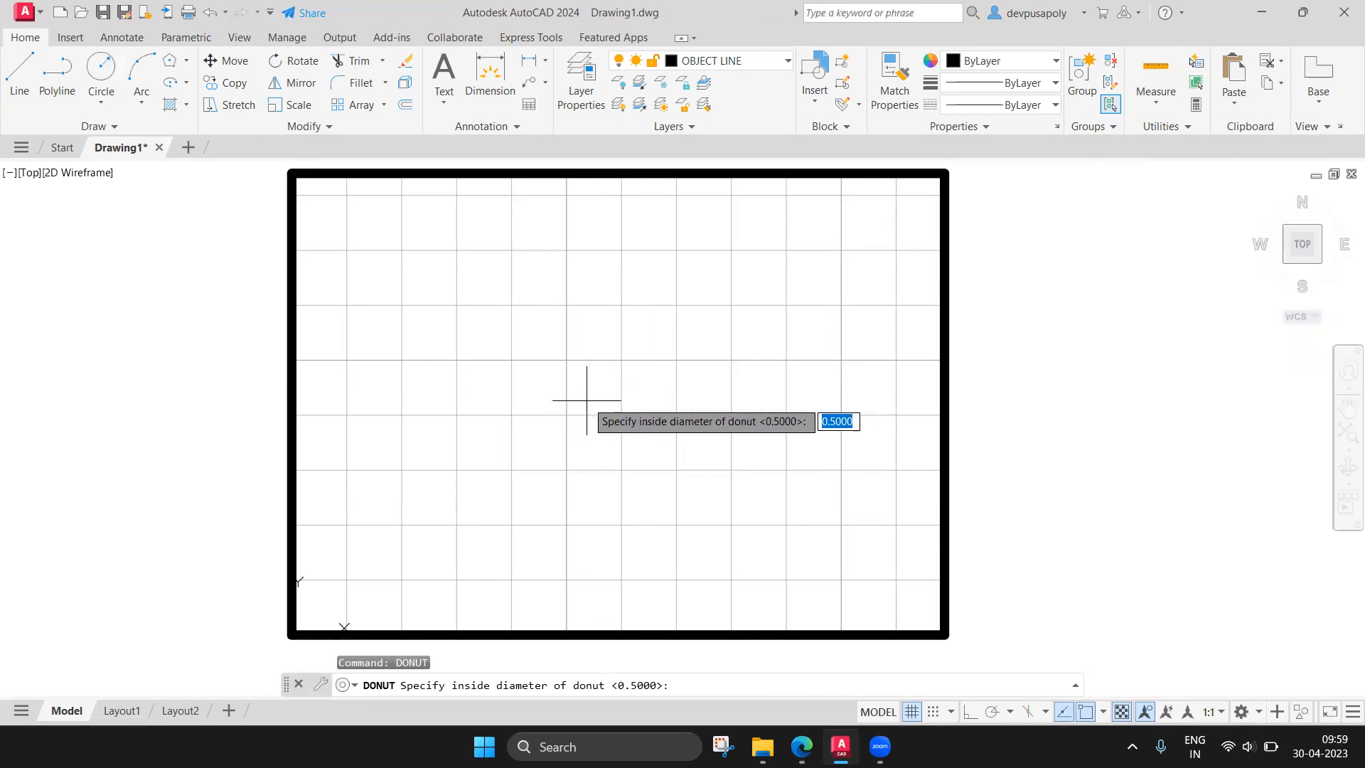
{"action": "type", "text": "50"}
{"action": "key", "text": "Return"}
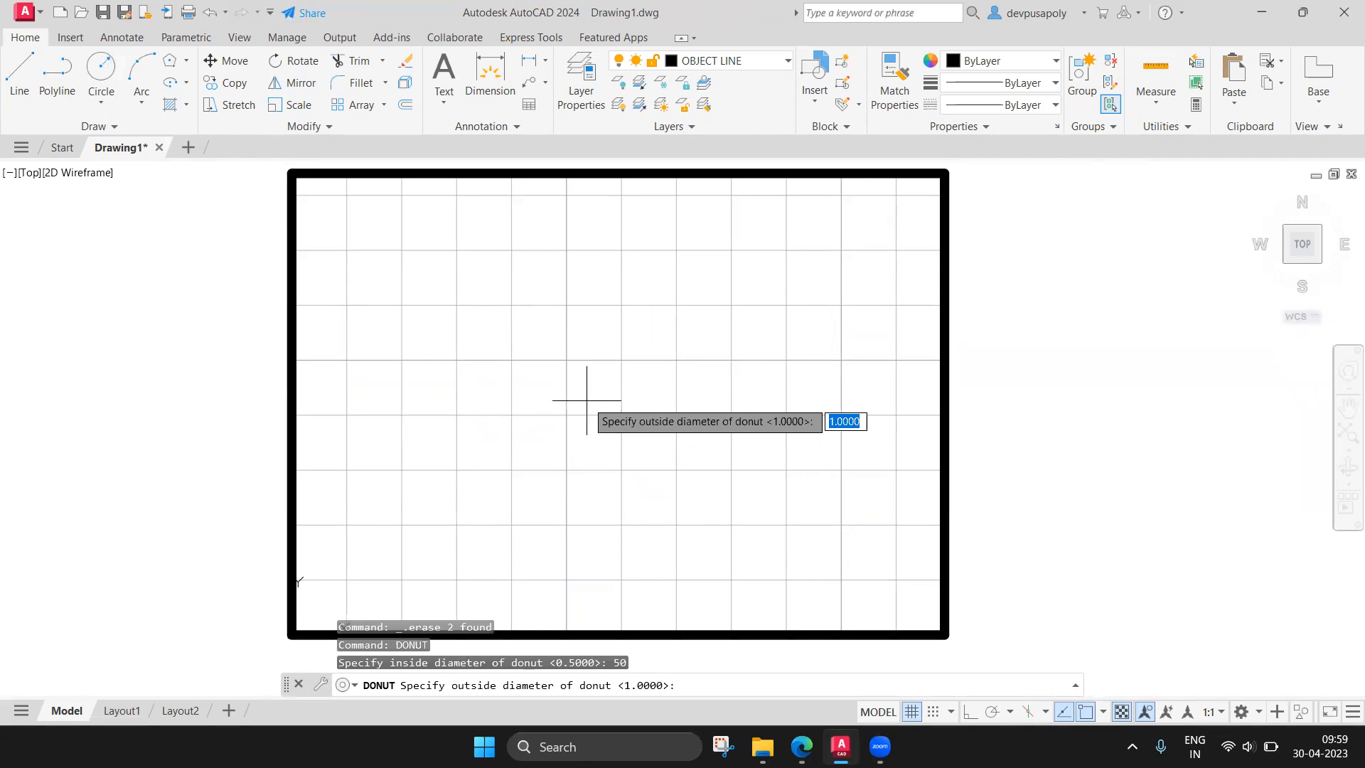
{"action": "type", "text": "100"}
{"action": "key", "text": "Return"}
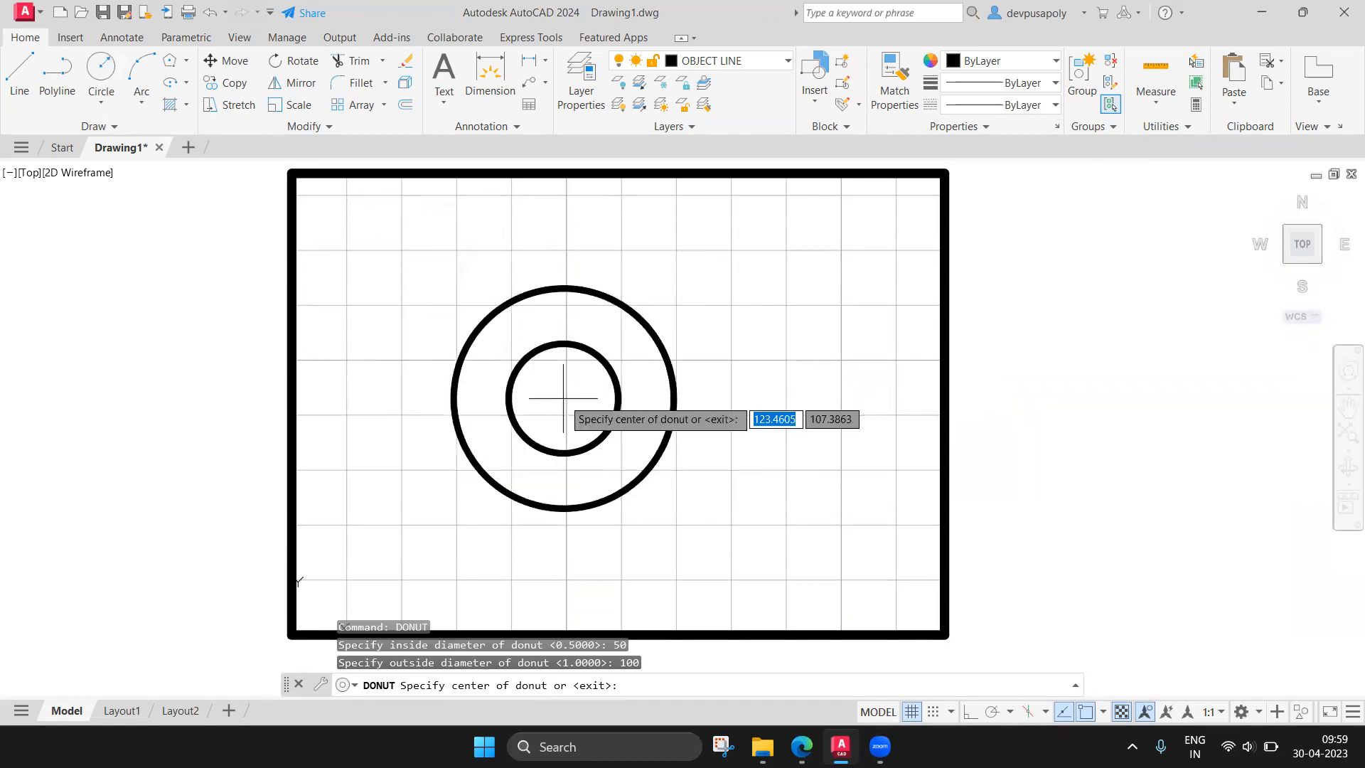
{"action": "left_click", "coordinate": [456, 306]}
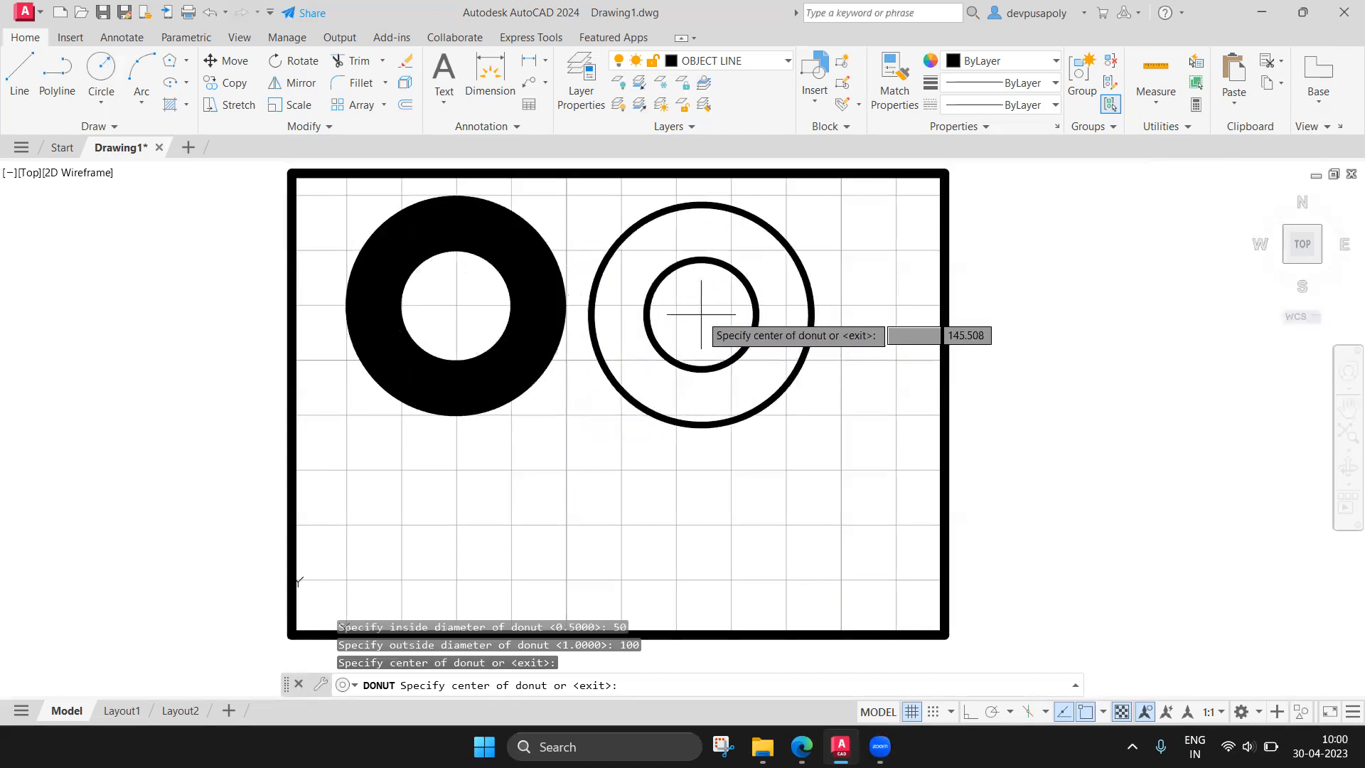
Place four more identical donuts: upper right, lower right and lower middle of the frame, and one outside its left edge.
{"action": "left_click", "coordinate": [731, 306]}
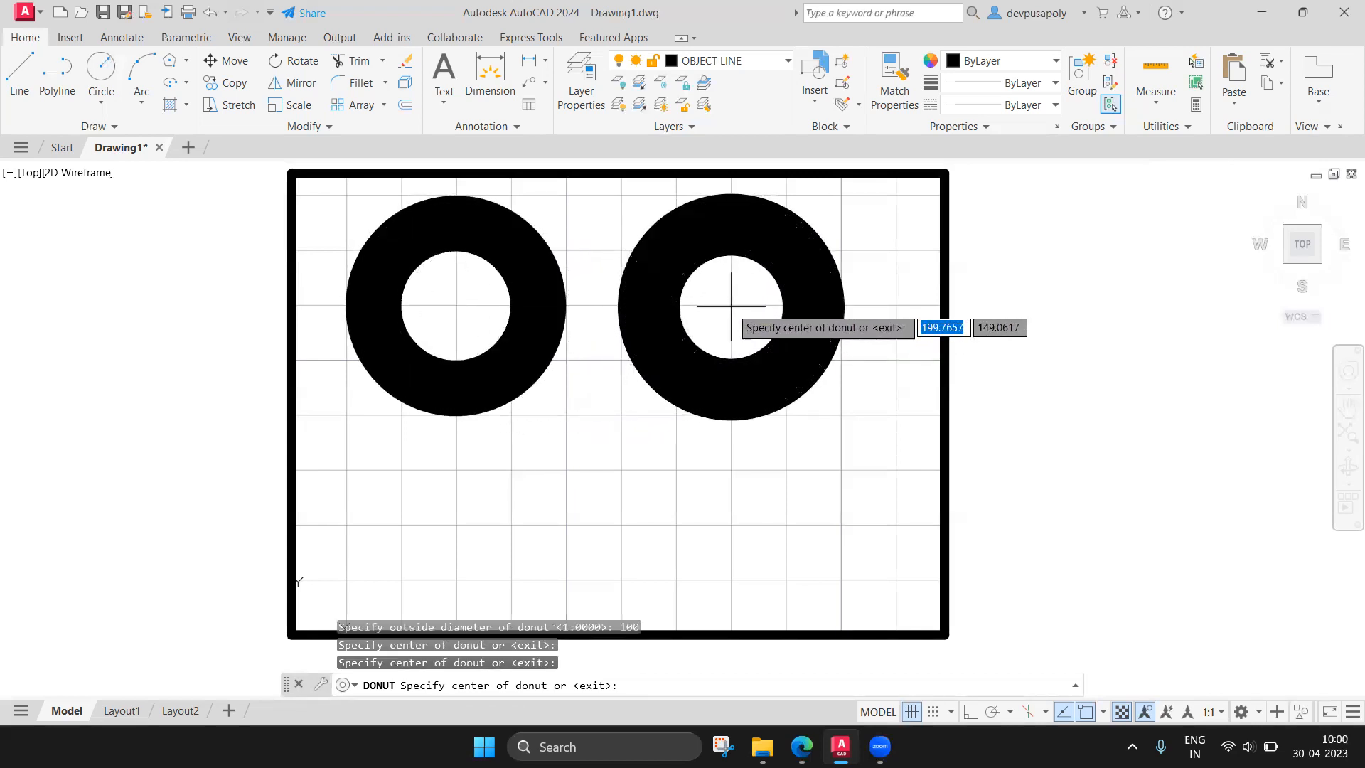
{"action": "left_click", "coordinate": [838, 519]}
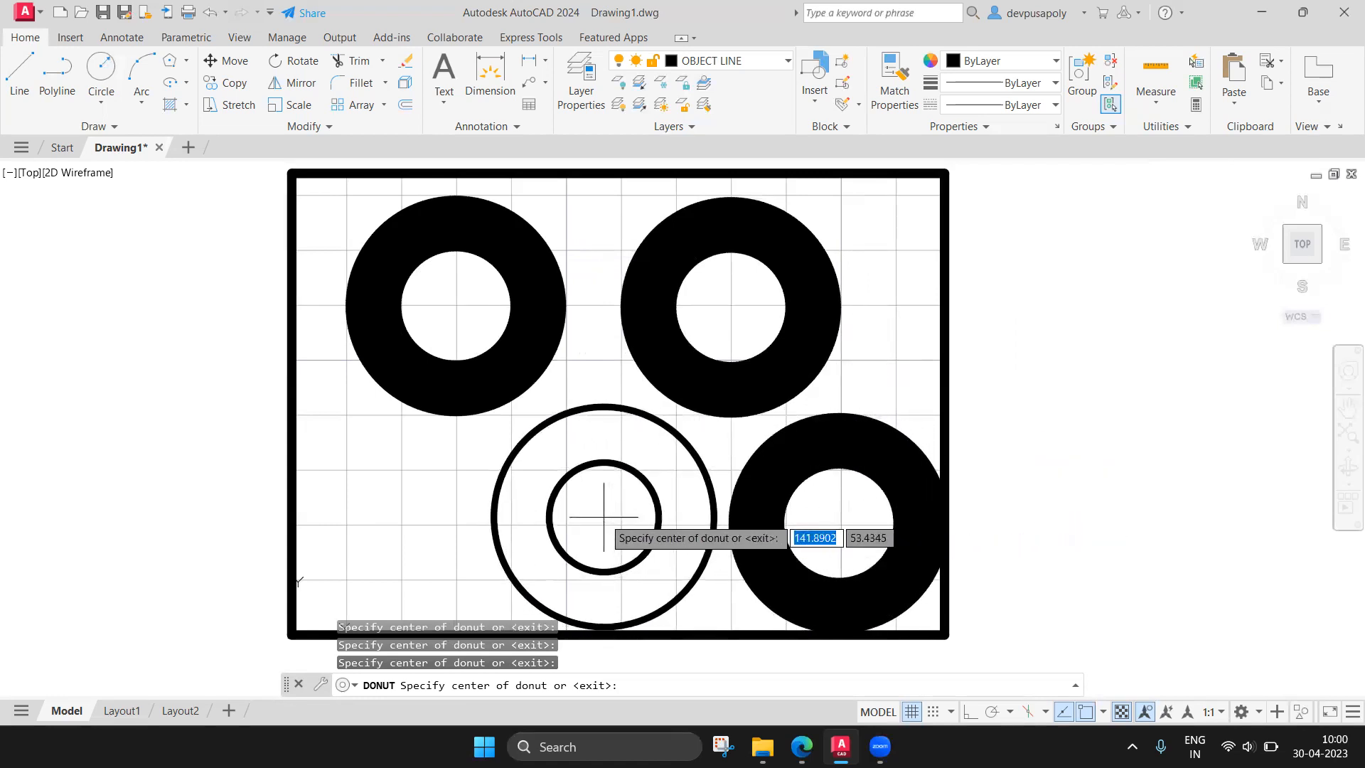
{"action": "left_click", "coordinate": [566, 523]}
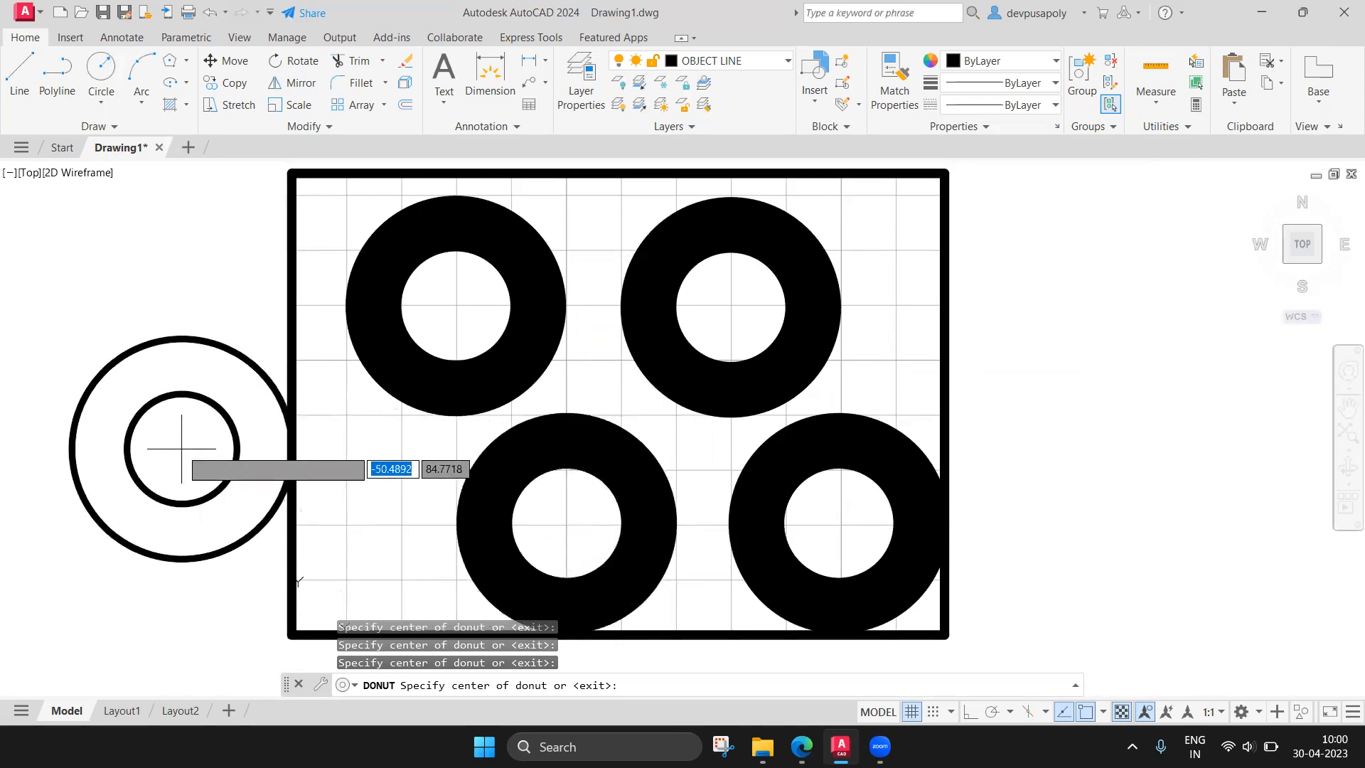
{"action": "left_click", "coordinate": [180, 448]}
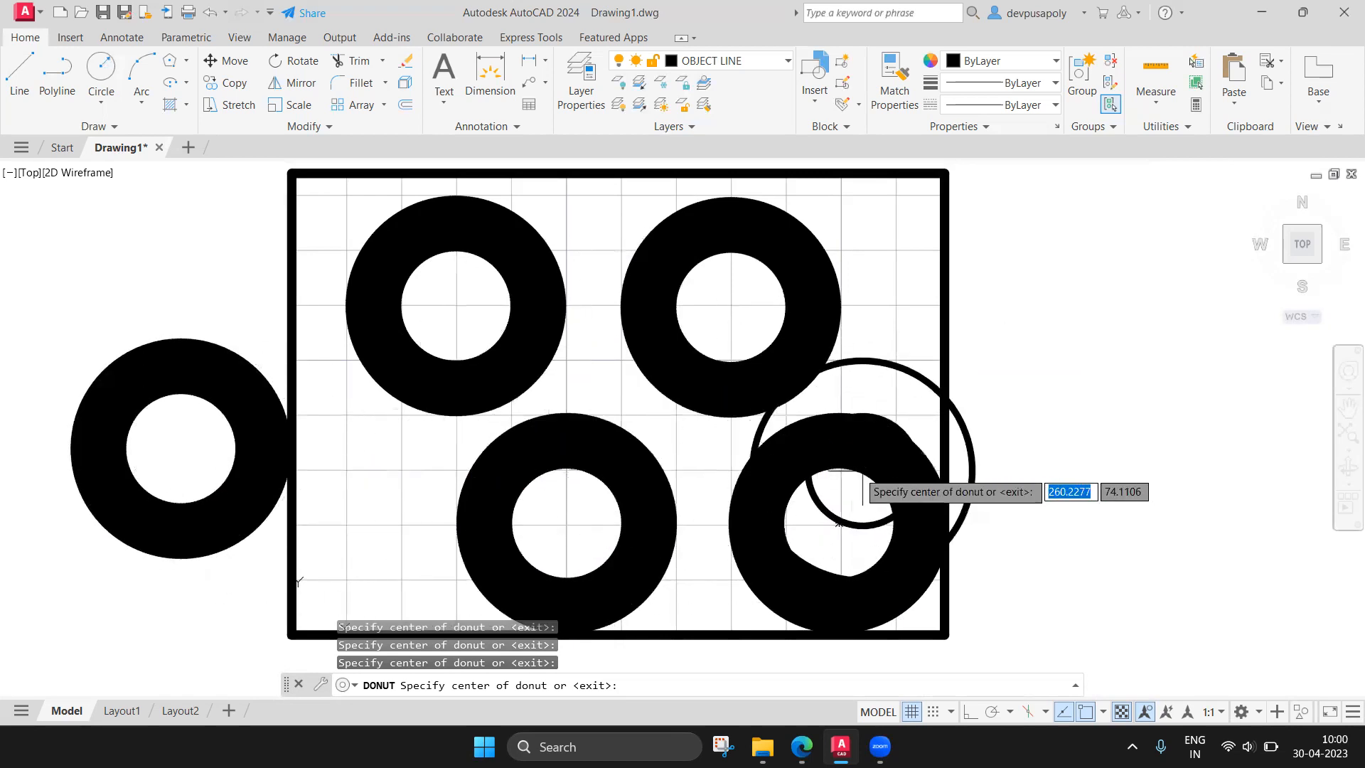
{"action": "key", "text": "Escape"}
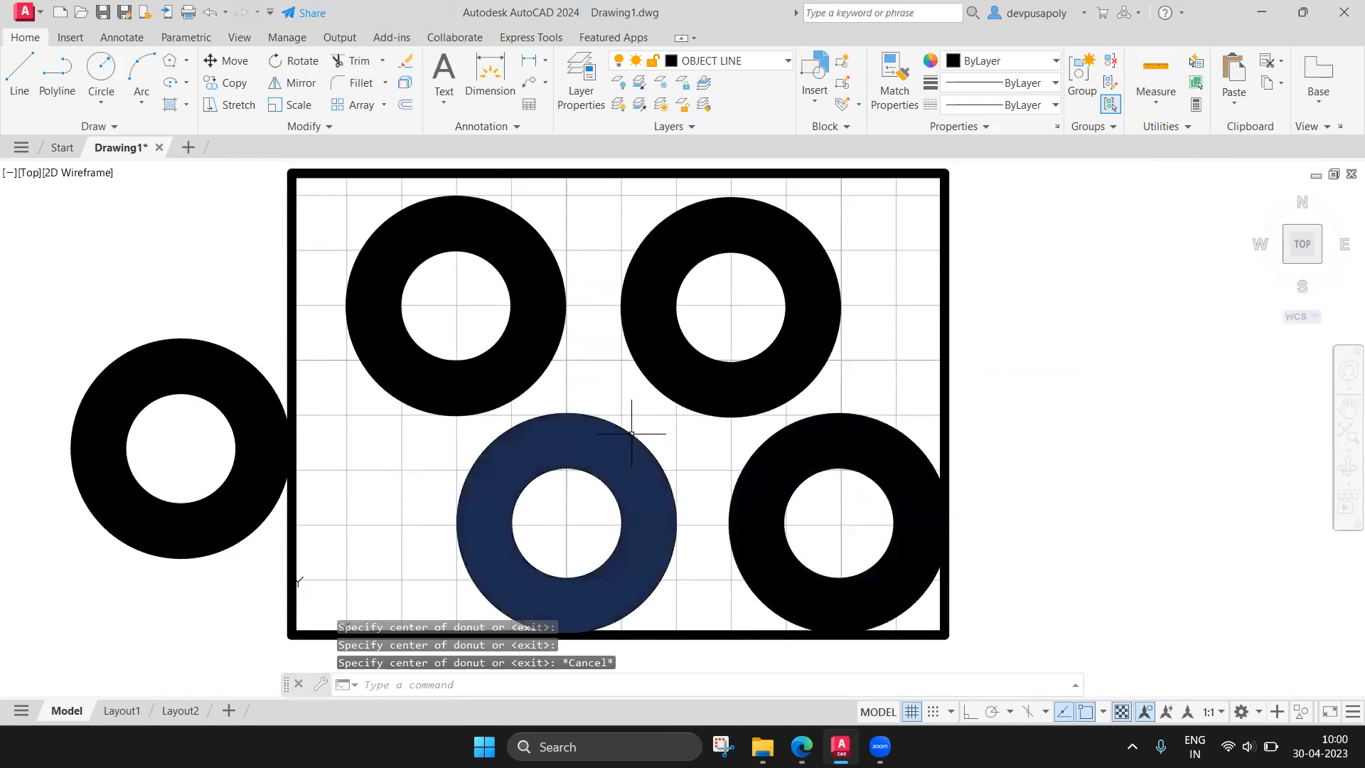
Delete all five donuts, leaving only the frame.
{"action": "left_click", "coordinate": [624, 454]}
{"action": "left_click", "coordinate": [744, 282]}
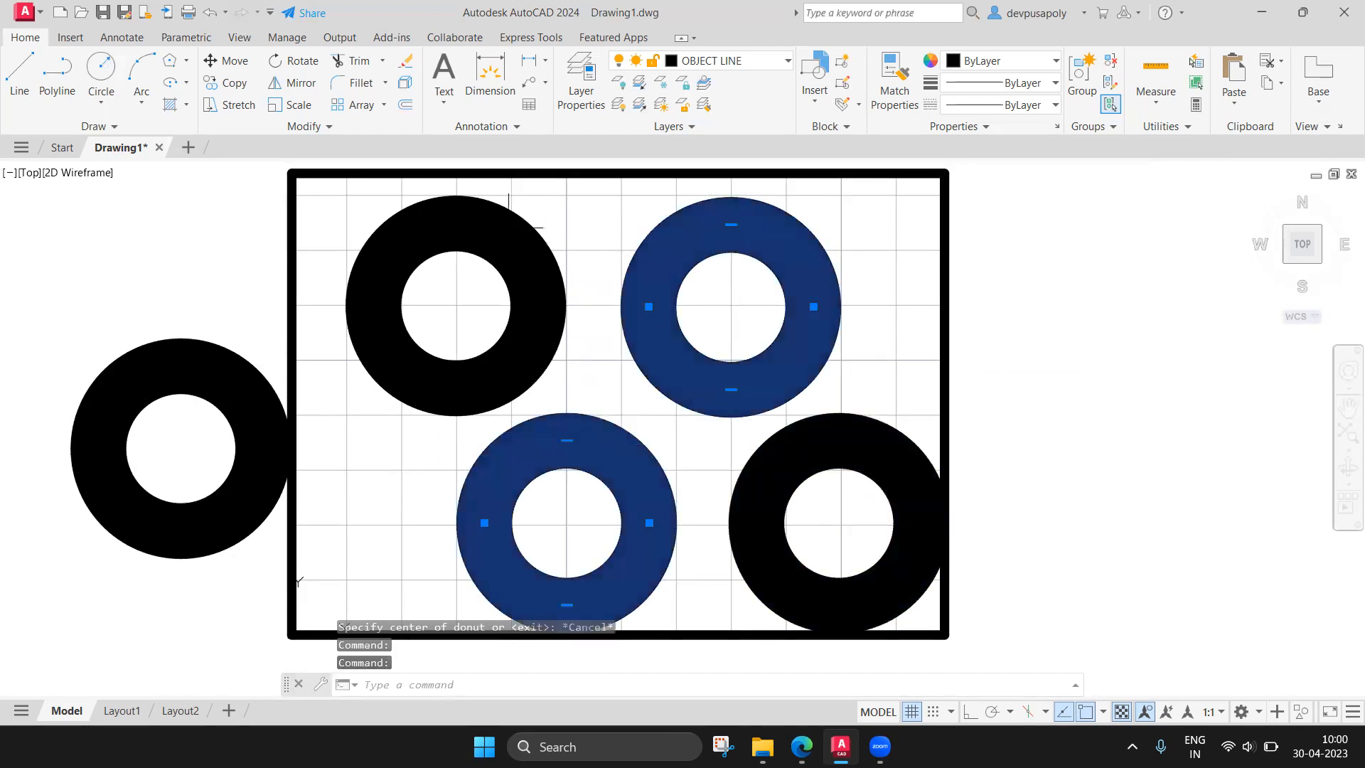
{"action": "left_click", "coordinate": [456, 232]}
{"action": "left_click", "coordinate": [189, 396]}
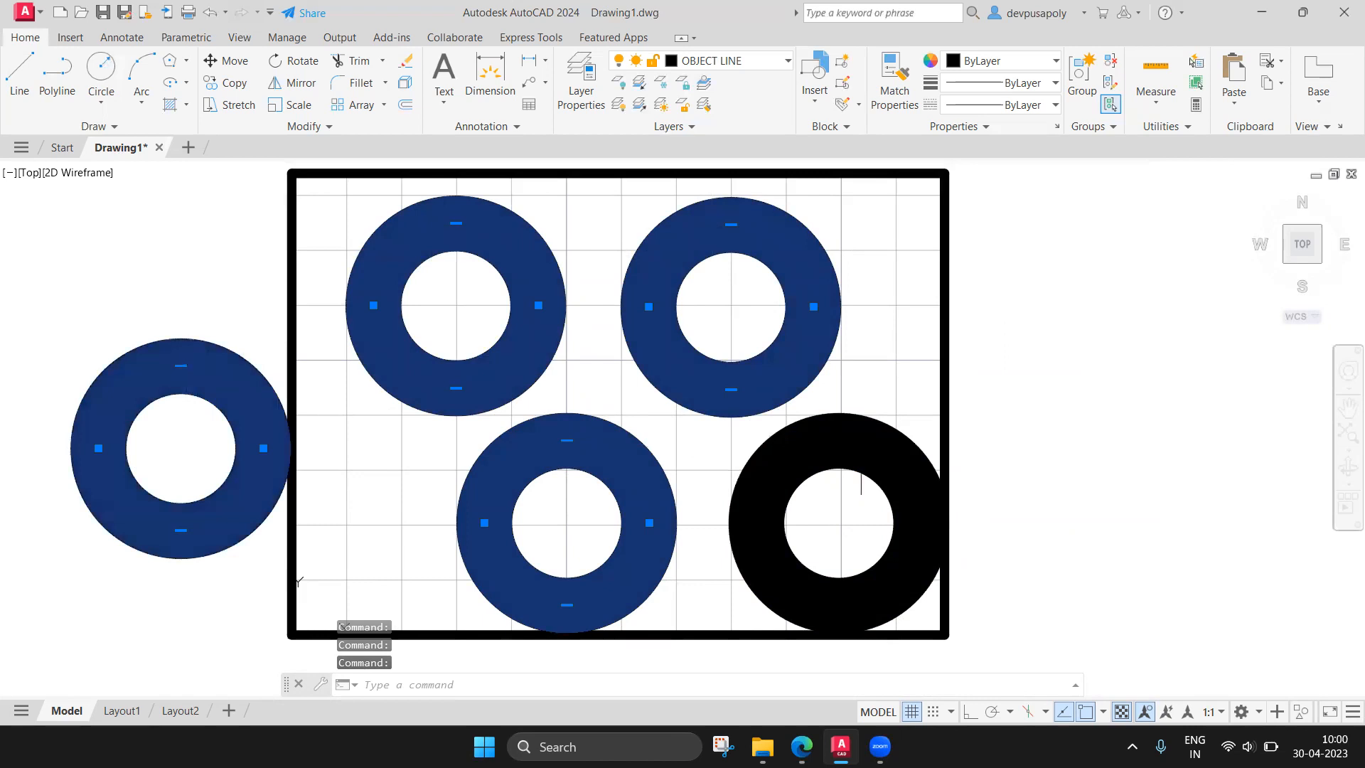
{"action": "left_click", "coordinate": [889, 441]}
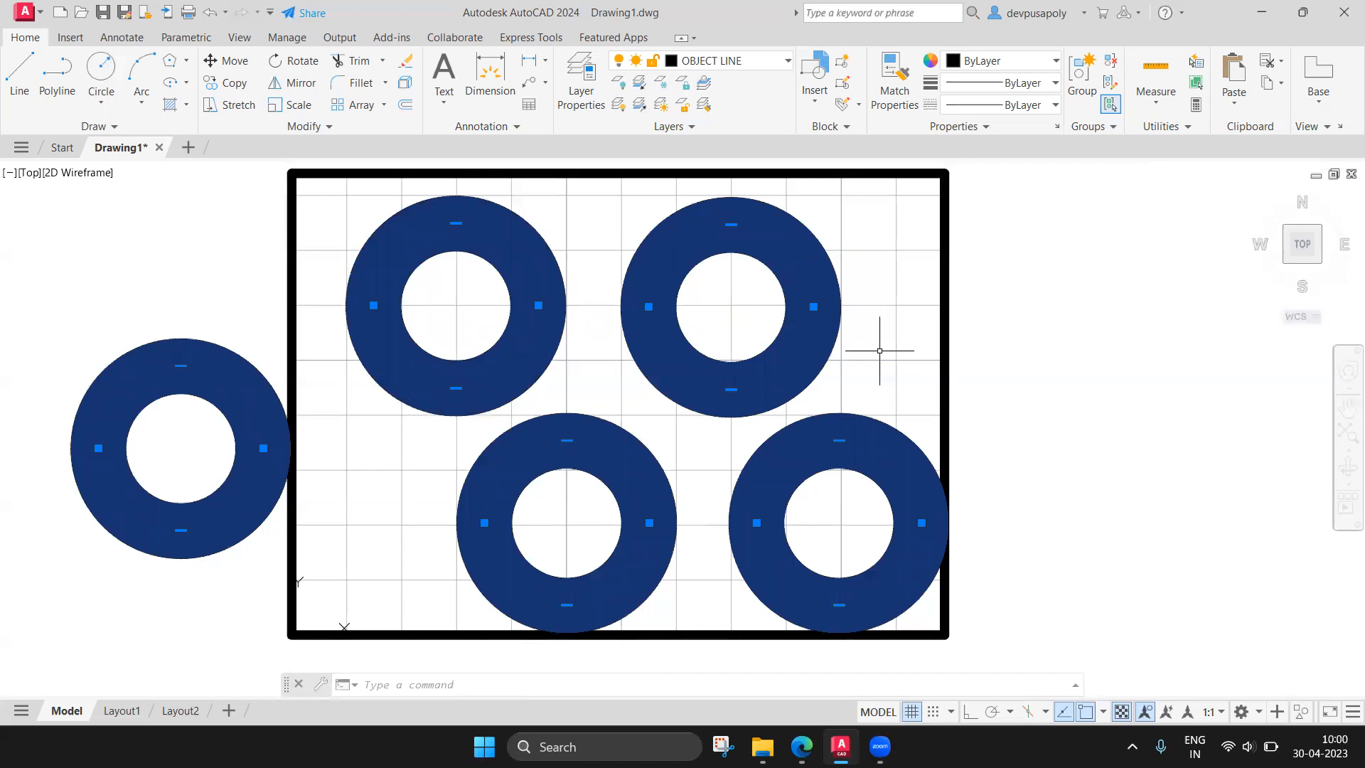
{"action": "key", "text": "Delete"}
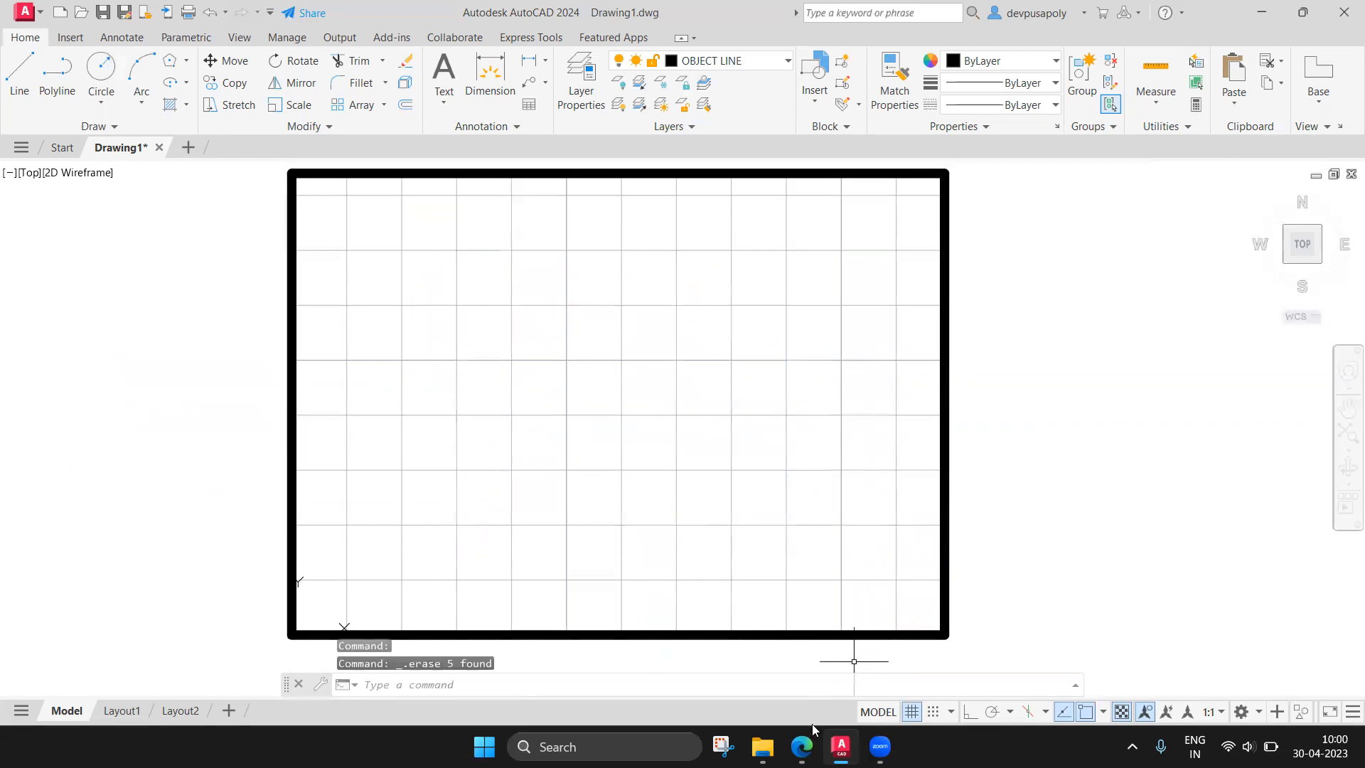
Switch to the PDF textbook in Edge and read the Point page, highlighting the sentence on what points are used for.
{"action": "left_click", "coordinate": [803, 745]}
{"action": "scroll", "coordinate": [792, 504], "scroll_direction": "down", "scroll_amount": 6}
{"action": "scroll", "coordinate": [792, 509], "scroll_direction": "down", "scroll_amount": 6}
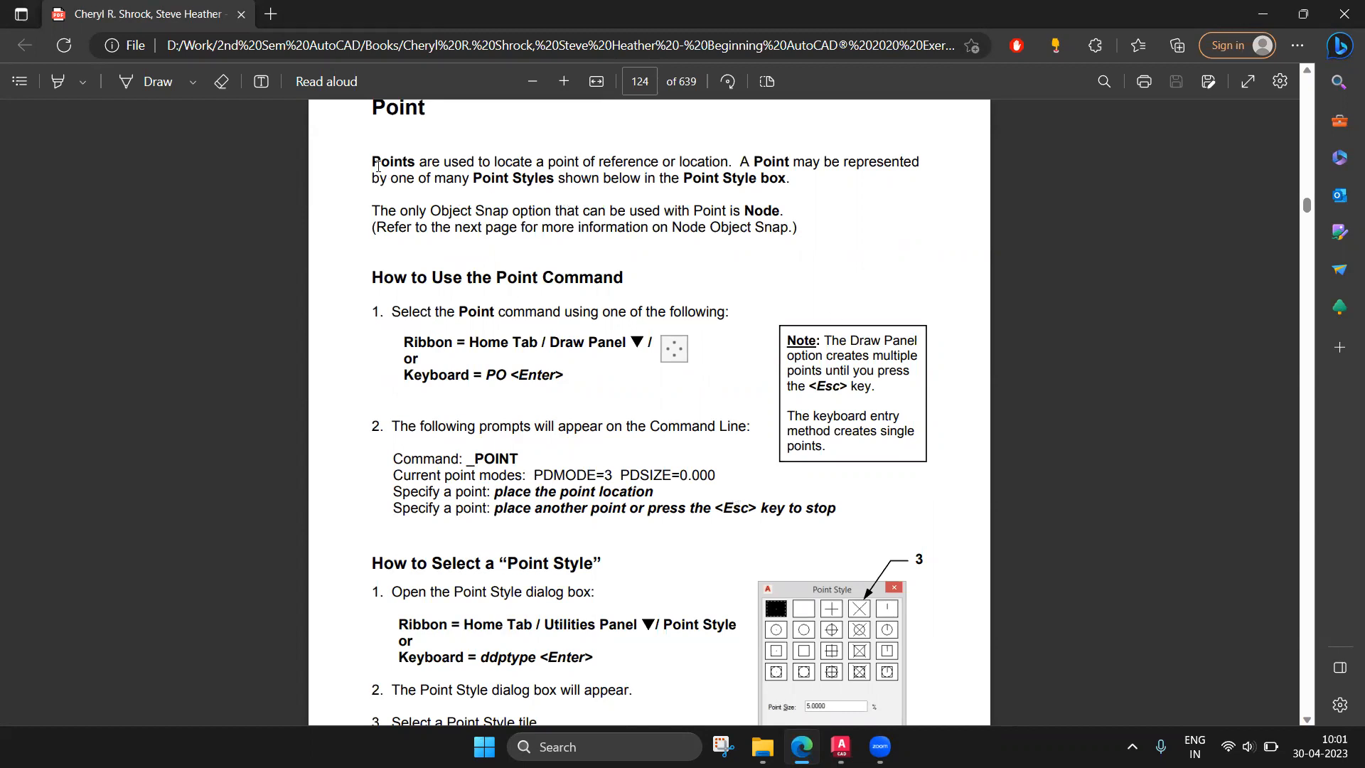
{"action": "left_click_drag", "start_coordinate": [380, 162], "coordinate": [727, 159]}
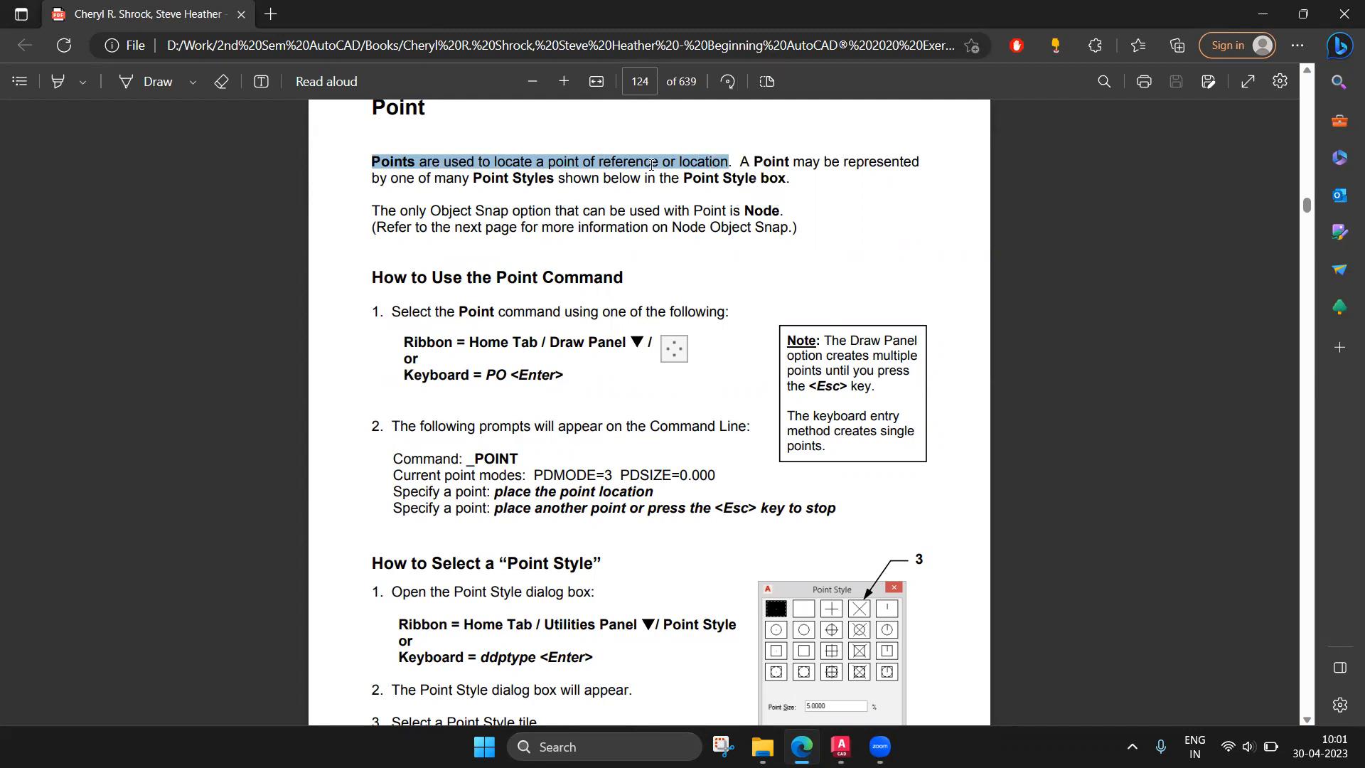
Read the textbook's Point command and Point Style instructions, highlighting the ddptype keyboard command.
{"action": "left_click", "coordinate": [739, 193]}
{"action": "scroll", "coordinate": [730, 263], "scroll_direction": "down", "scroll_amount": 1}
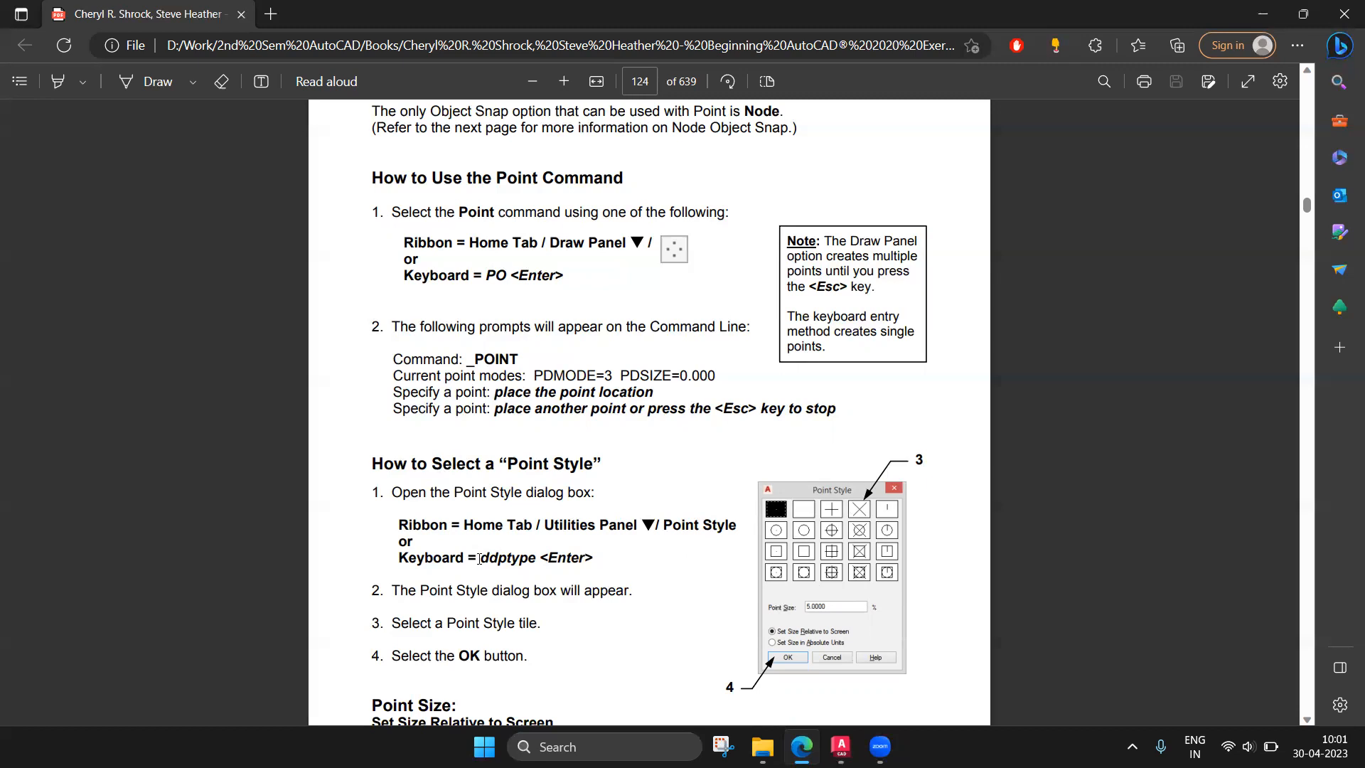
{"action": "left_click_drag", "start_coordinate": [468, 558], "coordinate": [513, 562]}
Switch to AutoCAD and draw a circle in the upper-left part of the frame.
{"action": "left_click", "coordinate": [841, 739]}
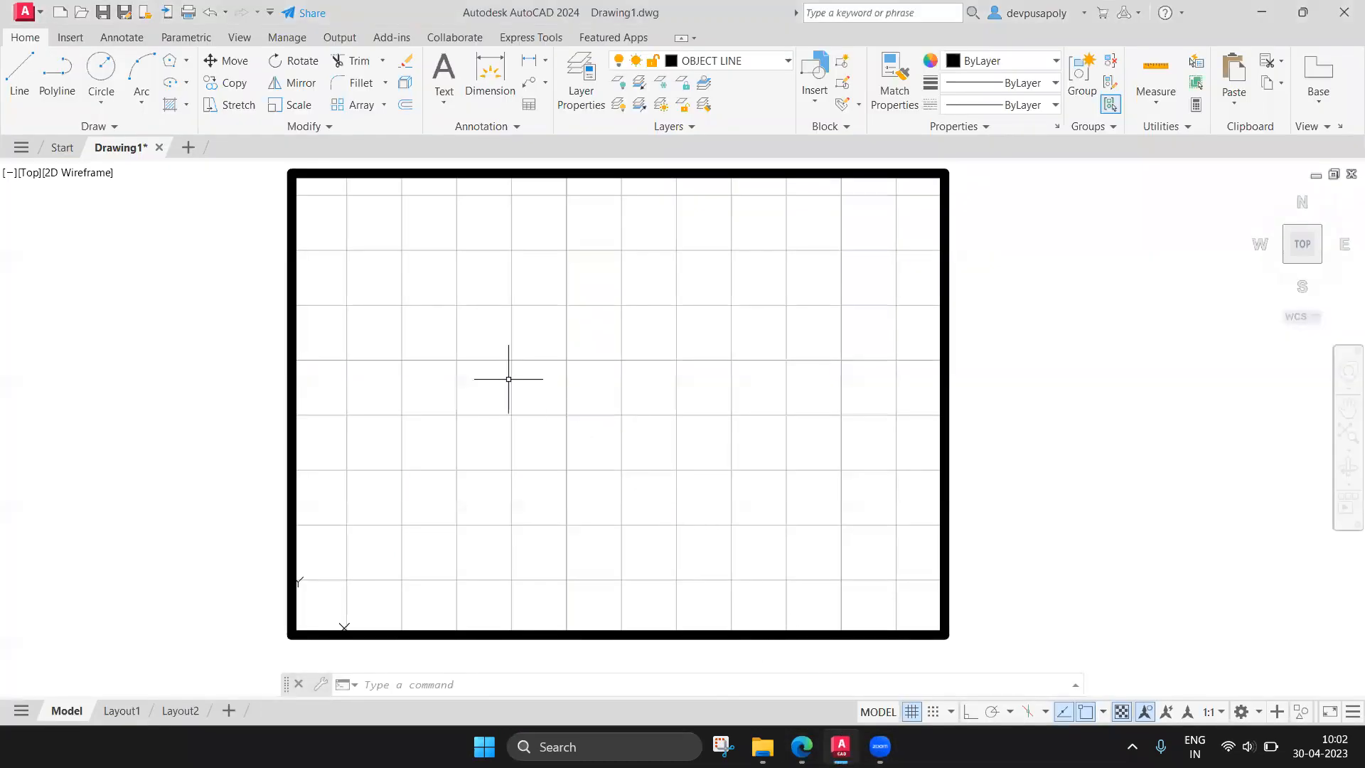
{"action": "left_click", "coordinate": [108, 62]}
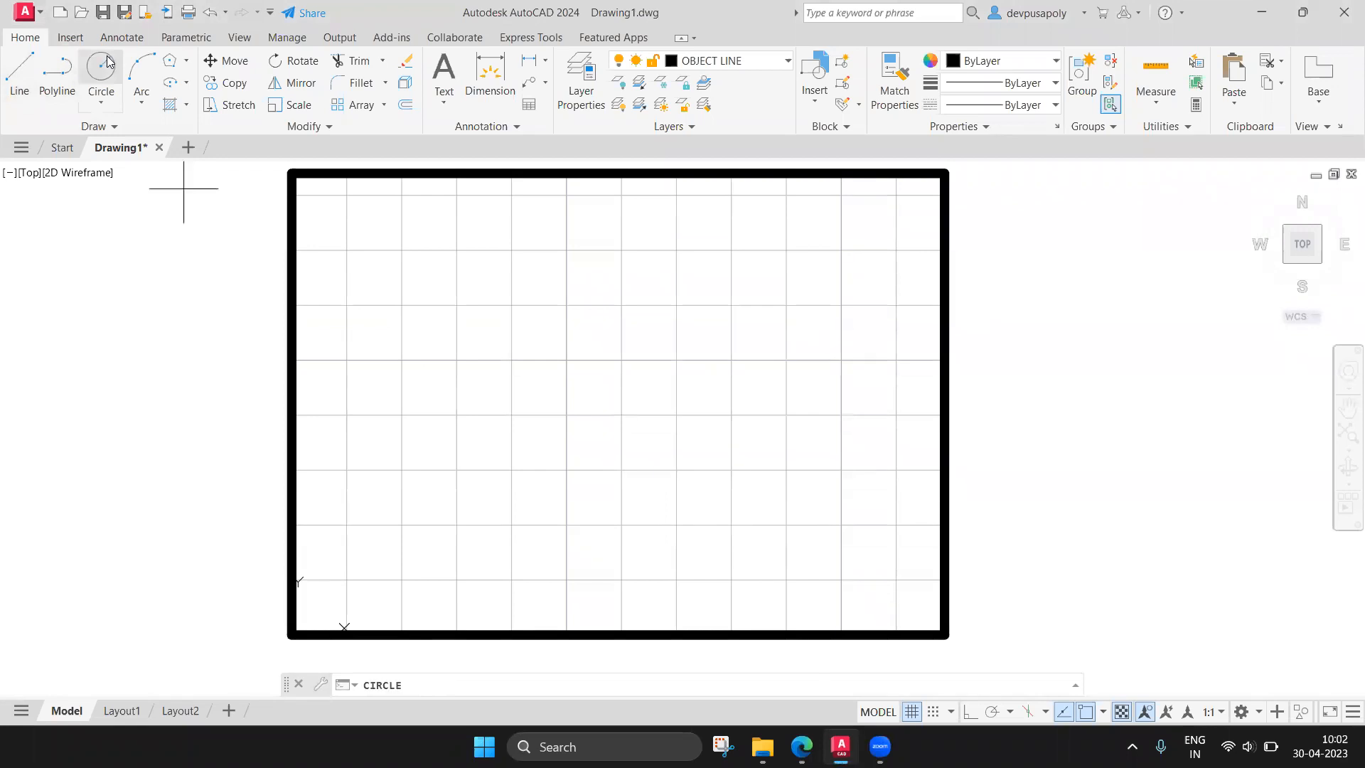
{"action": "left_click", "coordinate": [521, 343]}
{"action": "left_click", "coordinate": [588, 387]}
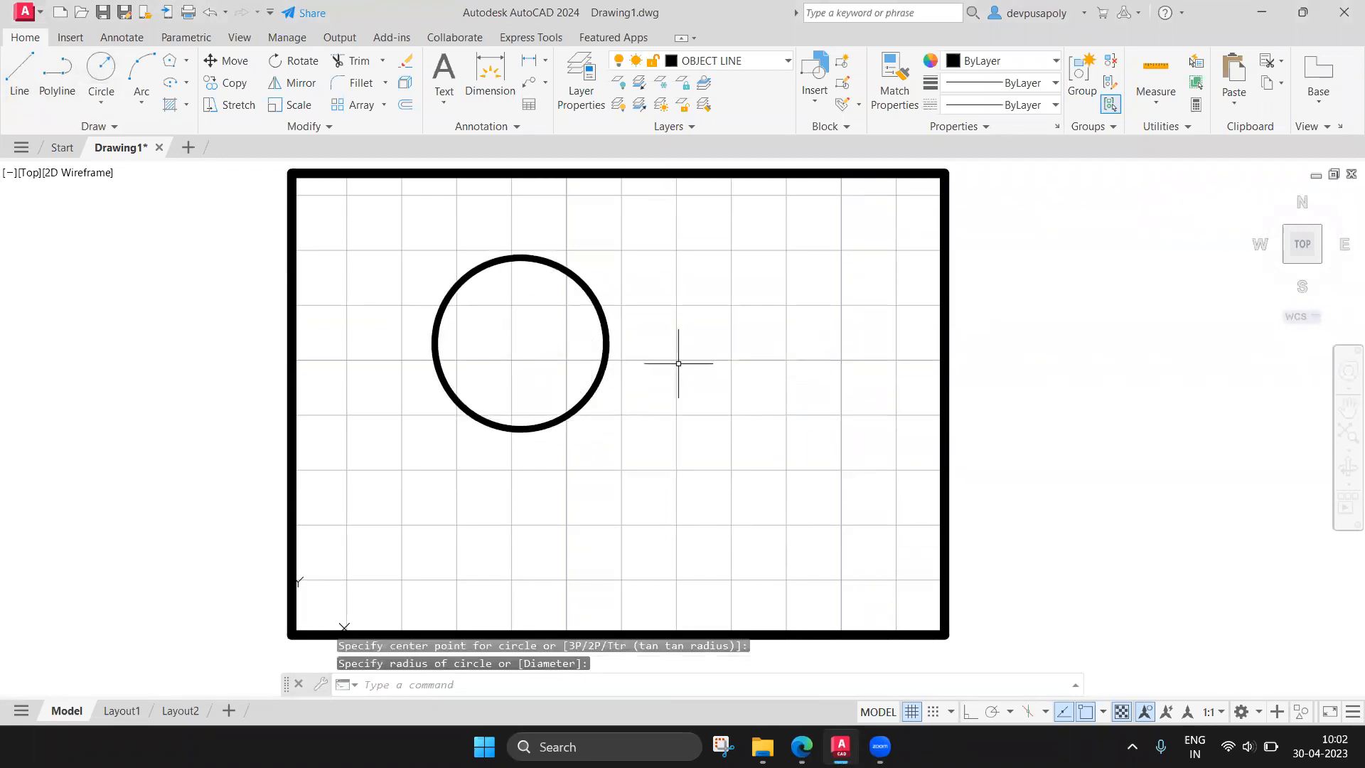
Place a point at the circle's centre with the Point command.
{"action": "scroll", "coordinate": [659, 347], "scroll_direction": "up", "scroll_amount": 2}
{"action": "middle_click_drag", "start_coordinate": [667, 310], "coordinate": [773, 376]}
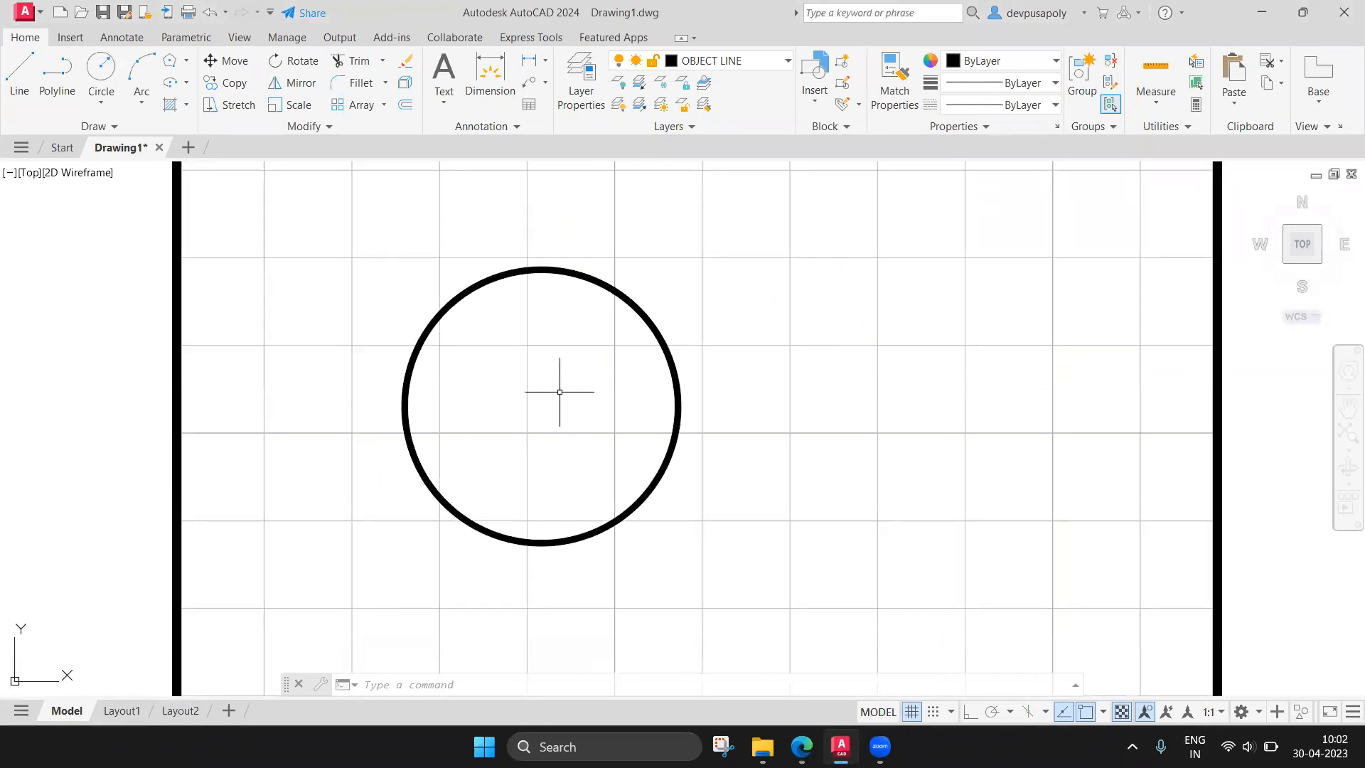
{"action": "type", "text": "poi"}
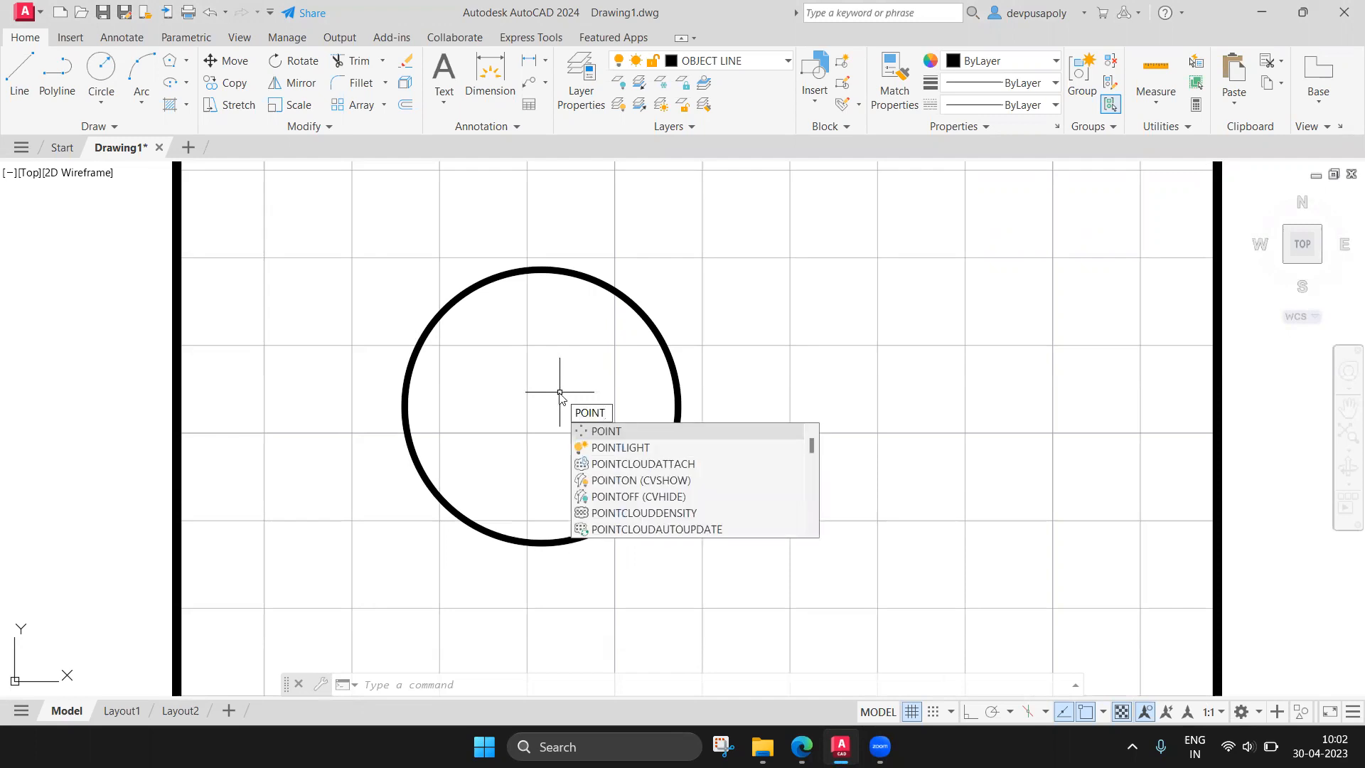
{"action": "left_click", "coordinate": [597, 431]}
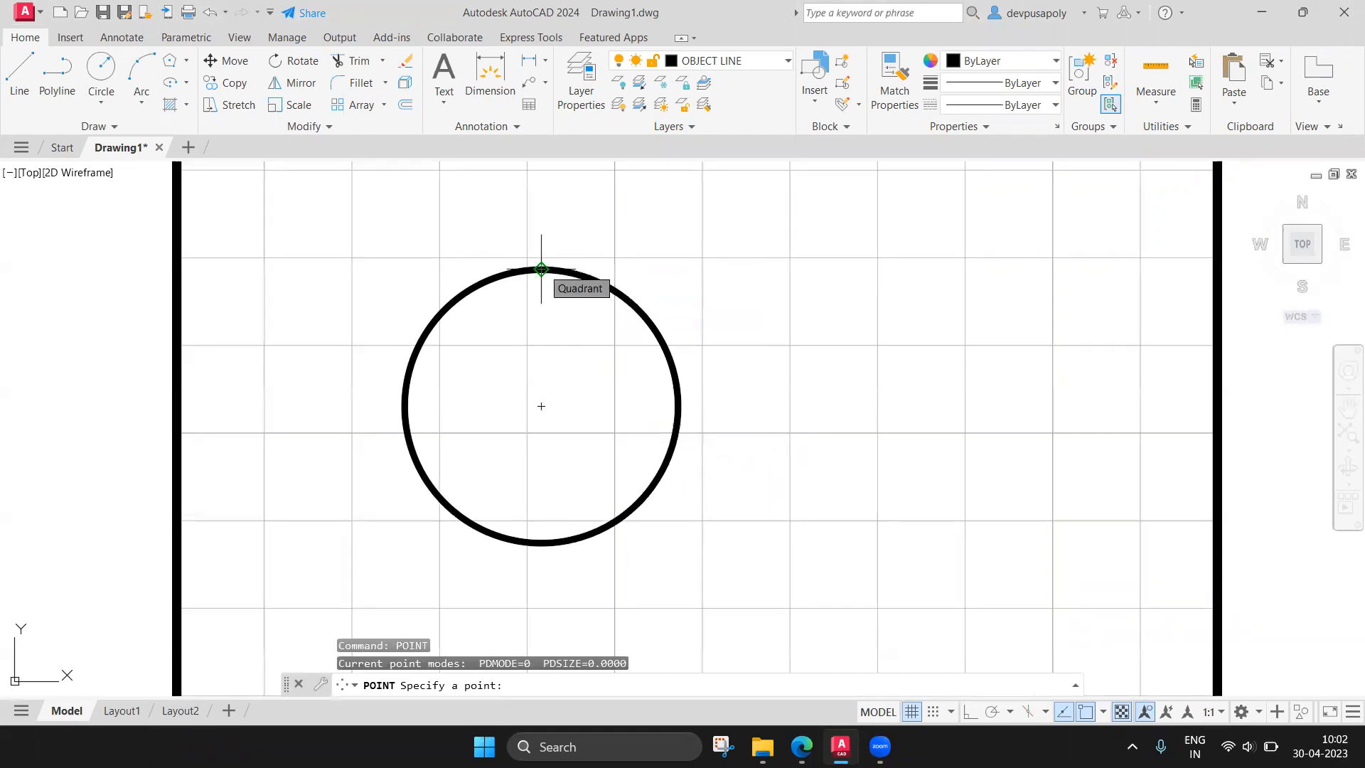
{"action": "left_click", "coordinate": [541, 406]}
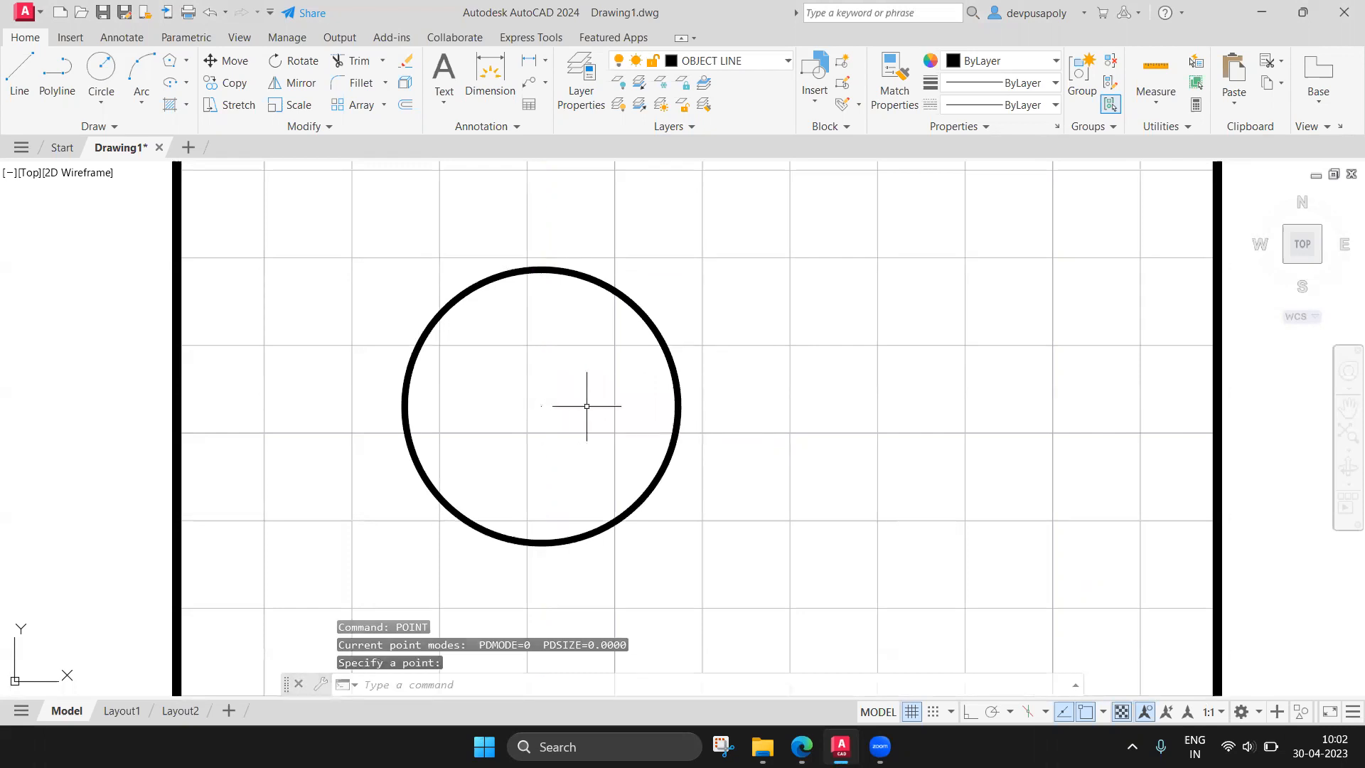
Examine the point at the circle's centre up close, window-selecting it and clearing the selection.
{"action": "scroll", "coordinate": [553, 433], "scroll_direction": "up", "scroll_amount": 7}
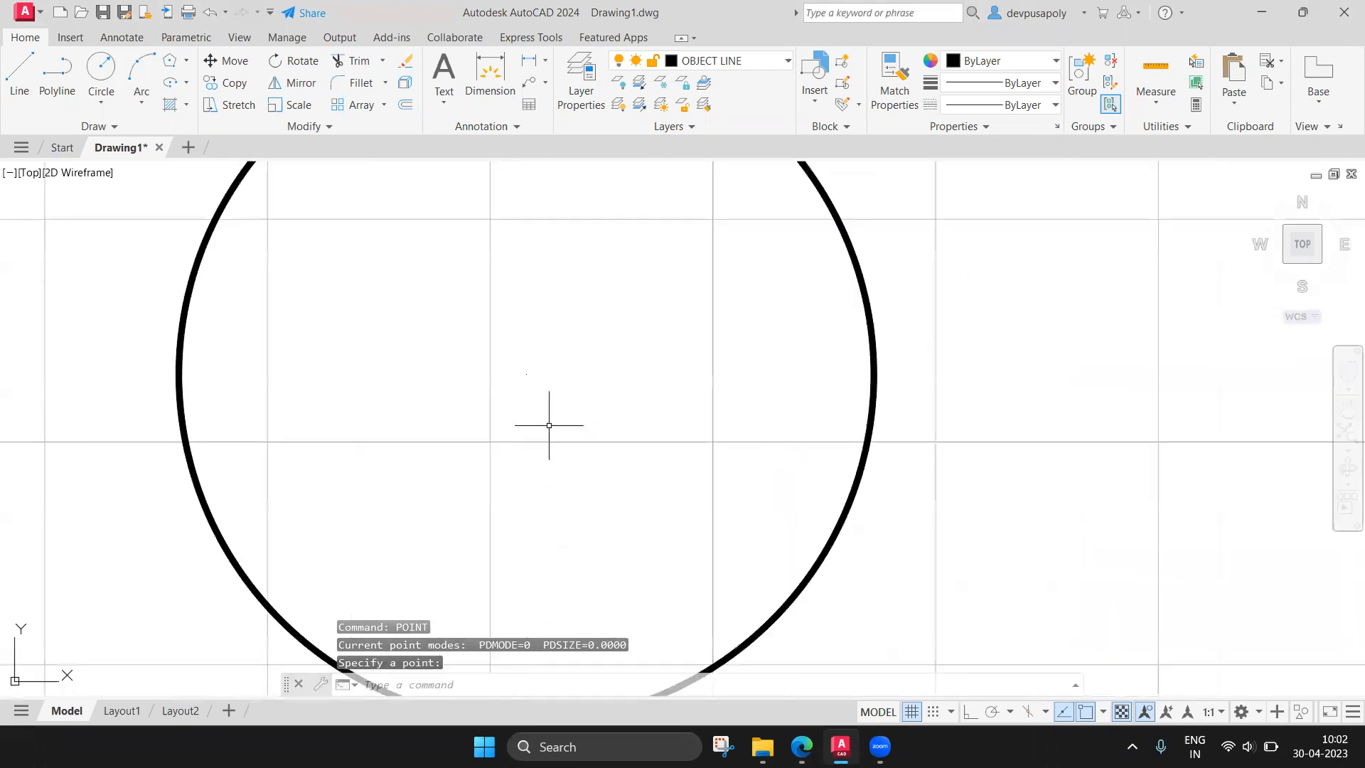
{"action": "scroll", "coordinate": [546, 404], "scroll_direction": "down", "scroll_amount": 4}
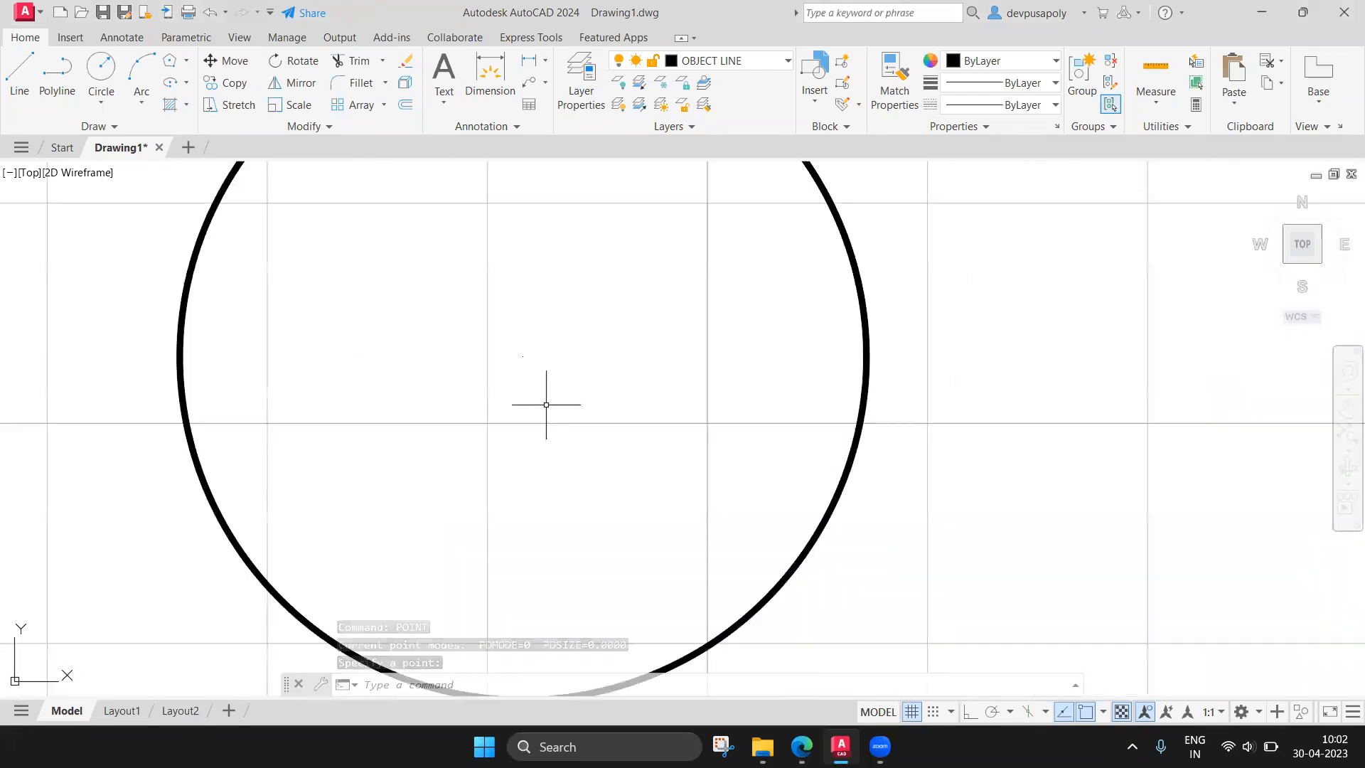
{"action": "scroll", "coordinate": [518, 361], "scroll_direction": "up", "scroll_amount": 5}
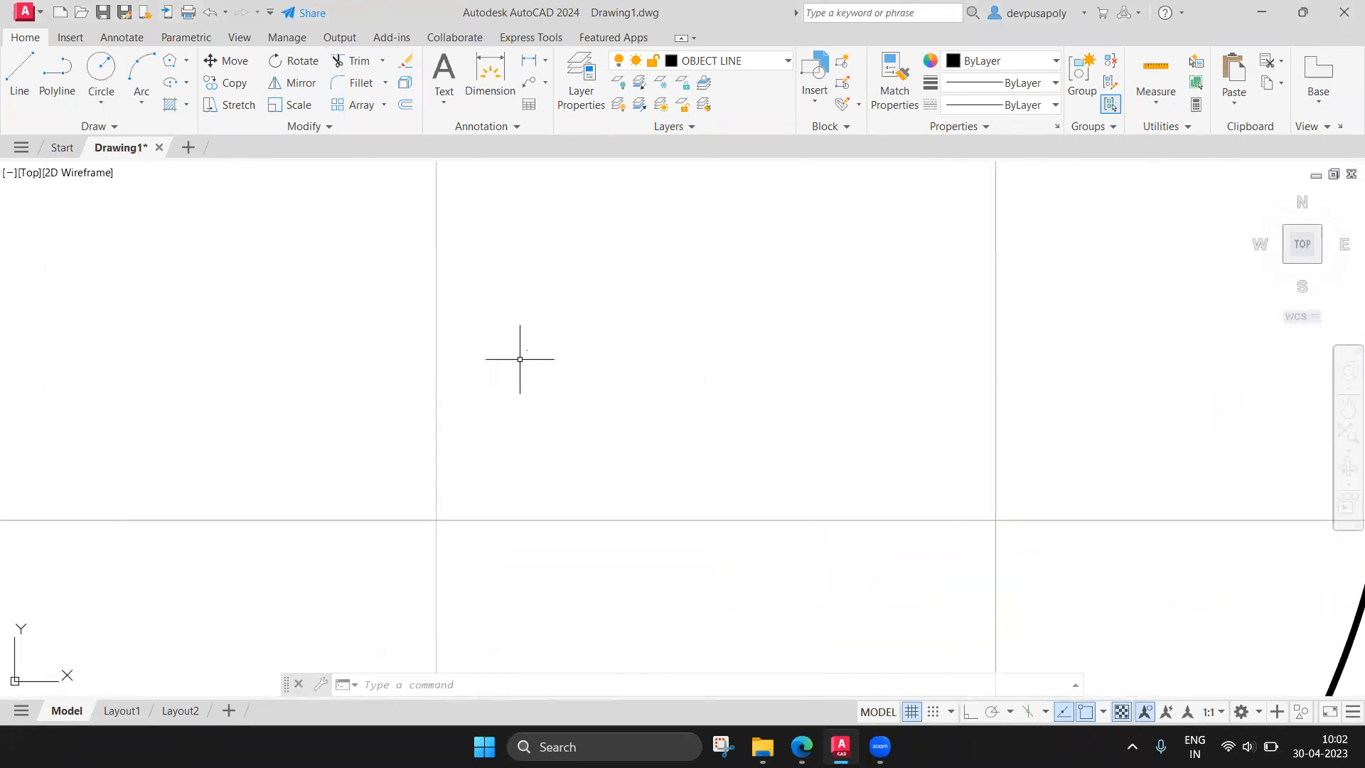
{"action": "left_click", "coordinate": [520, 284]}
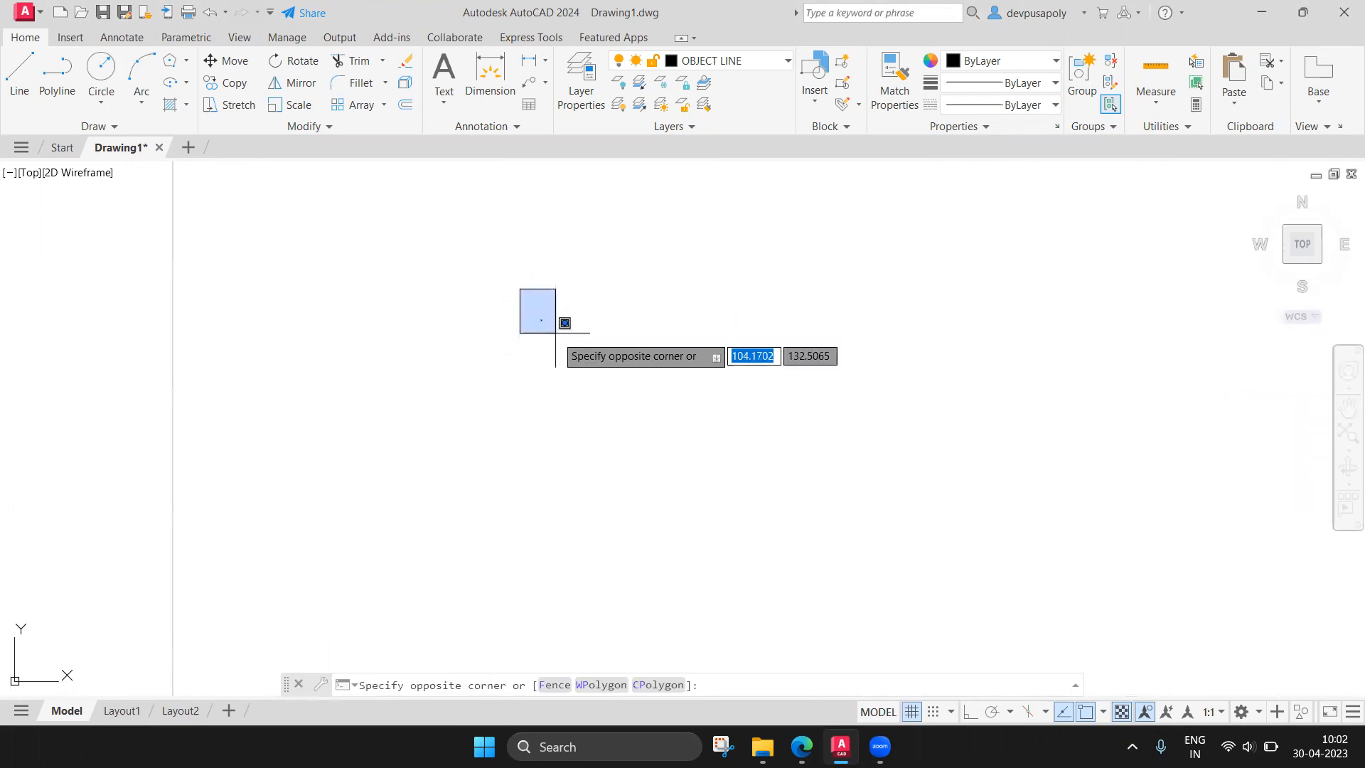
{"action": "left_click", "coordinate": [559, 336]}
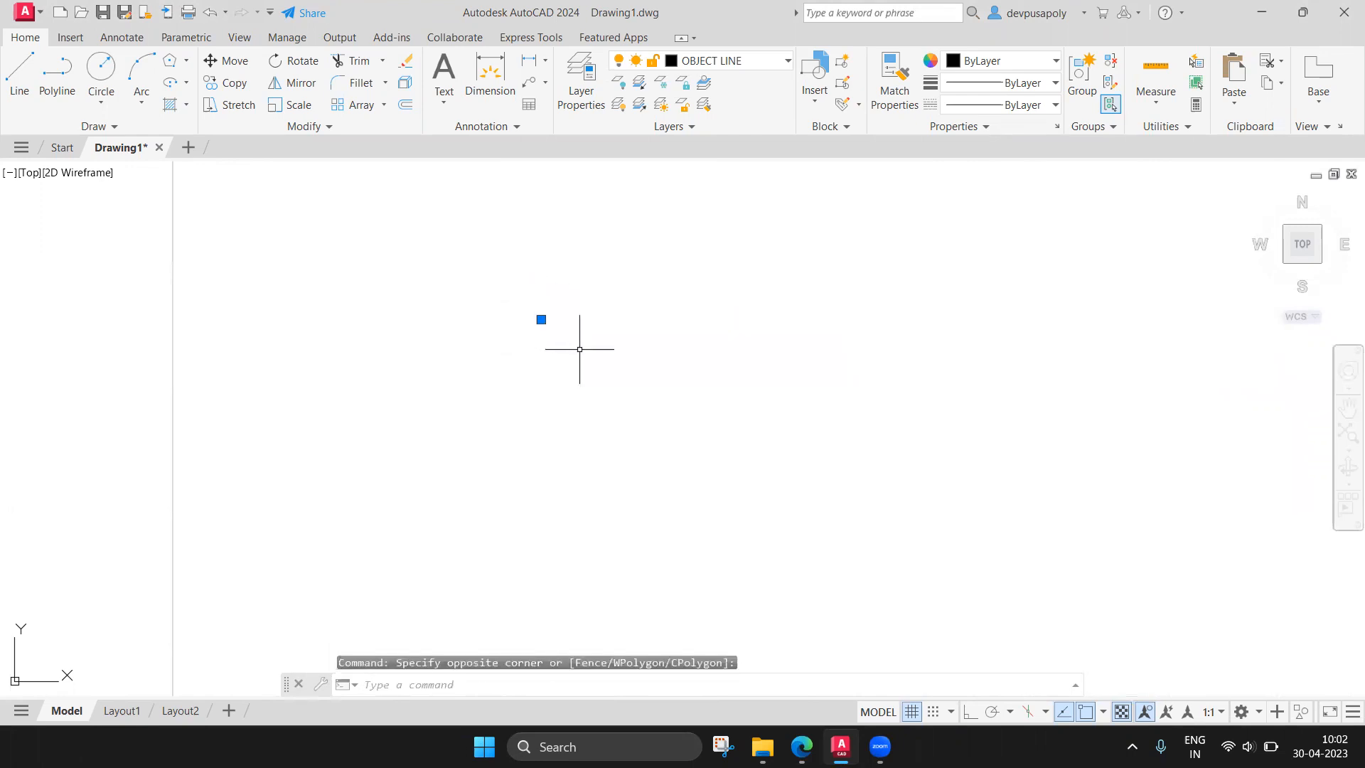
{"action": "key", "text": "Escape"}
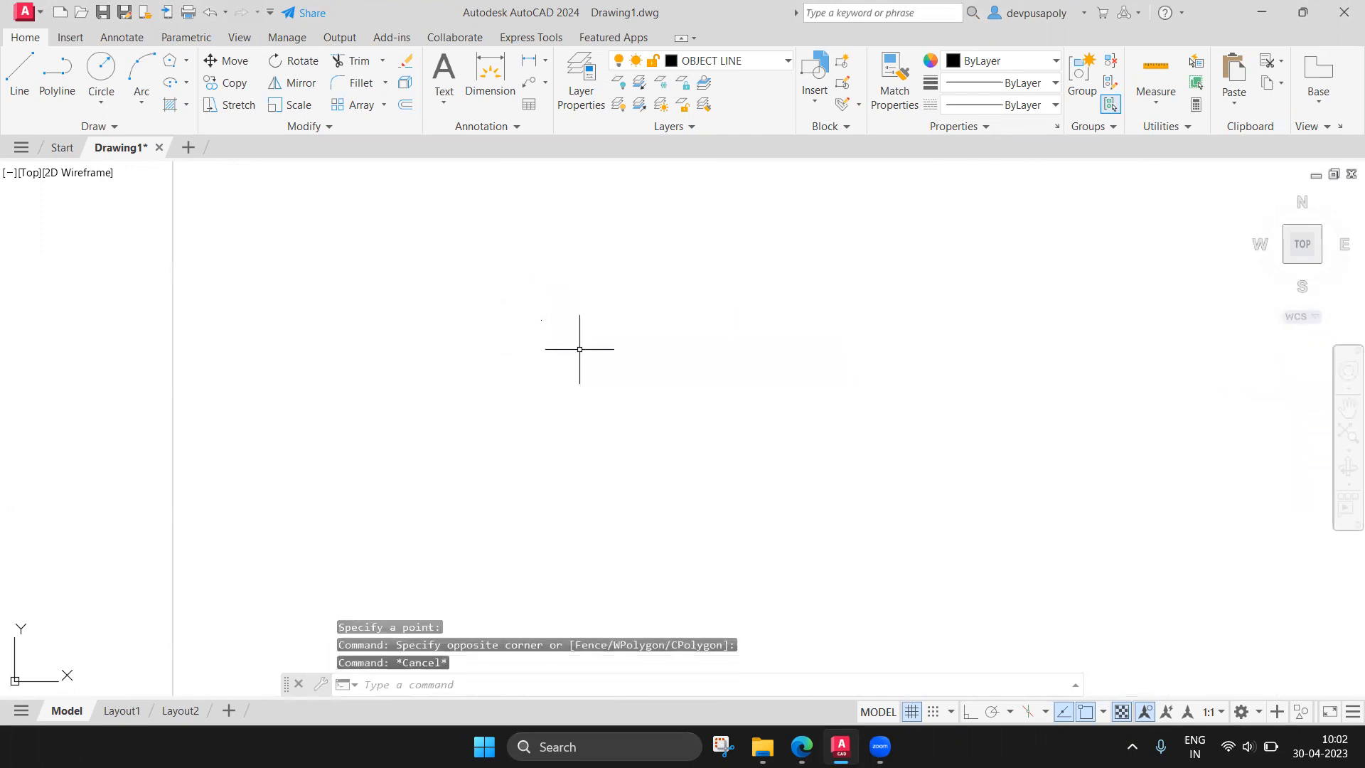
Open the properties of the circle's centre point and set its linetype scale to 50.
{"action": "right_click", "coordinate": [542, 317]}
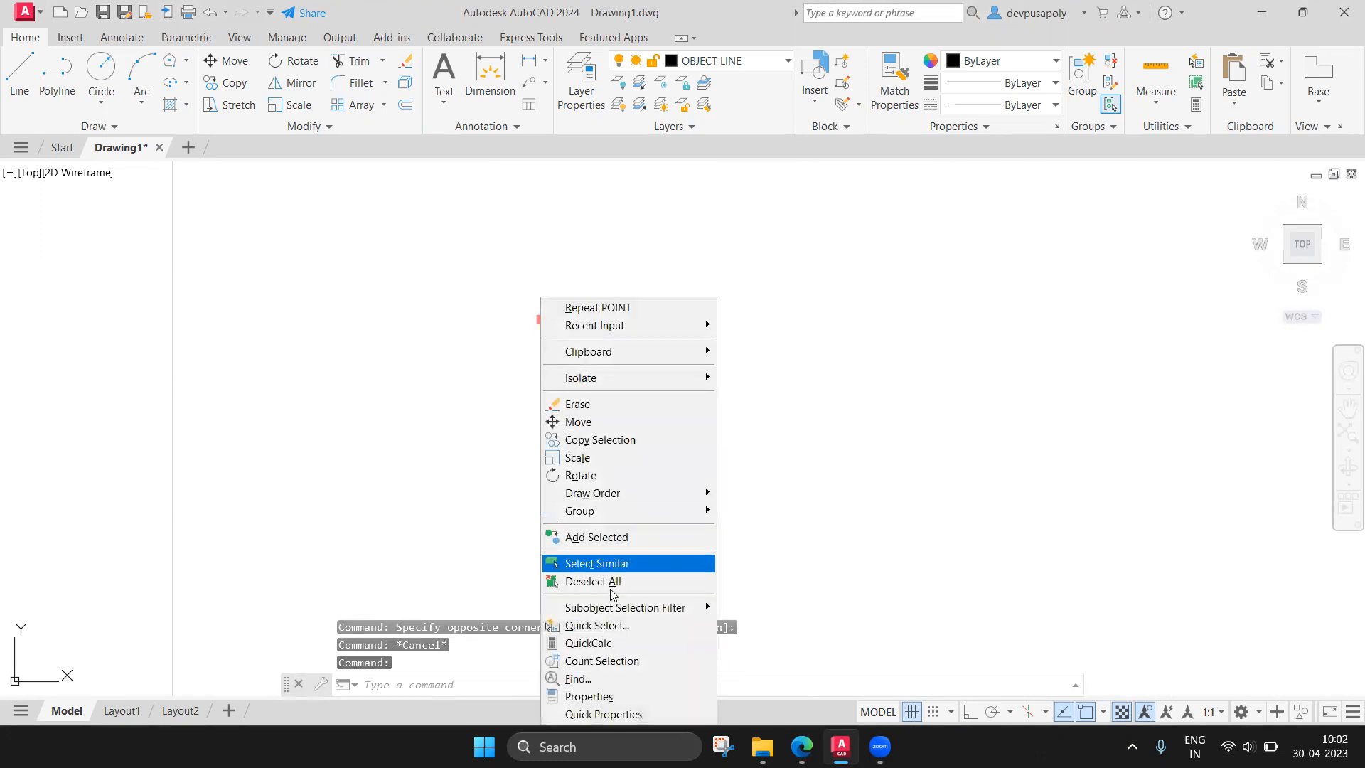
{"action": "left_click", "coordinate": [620, 696]}
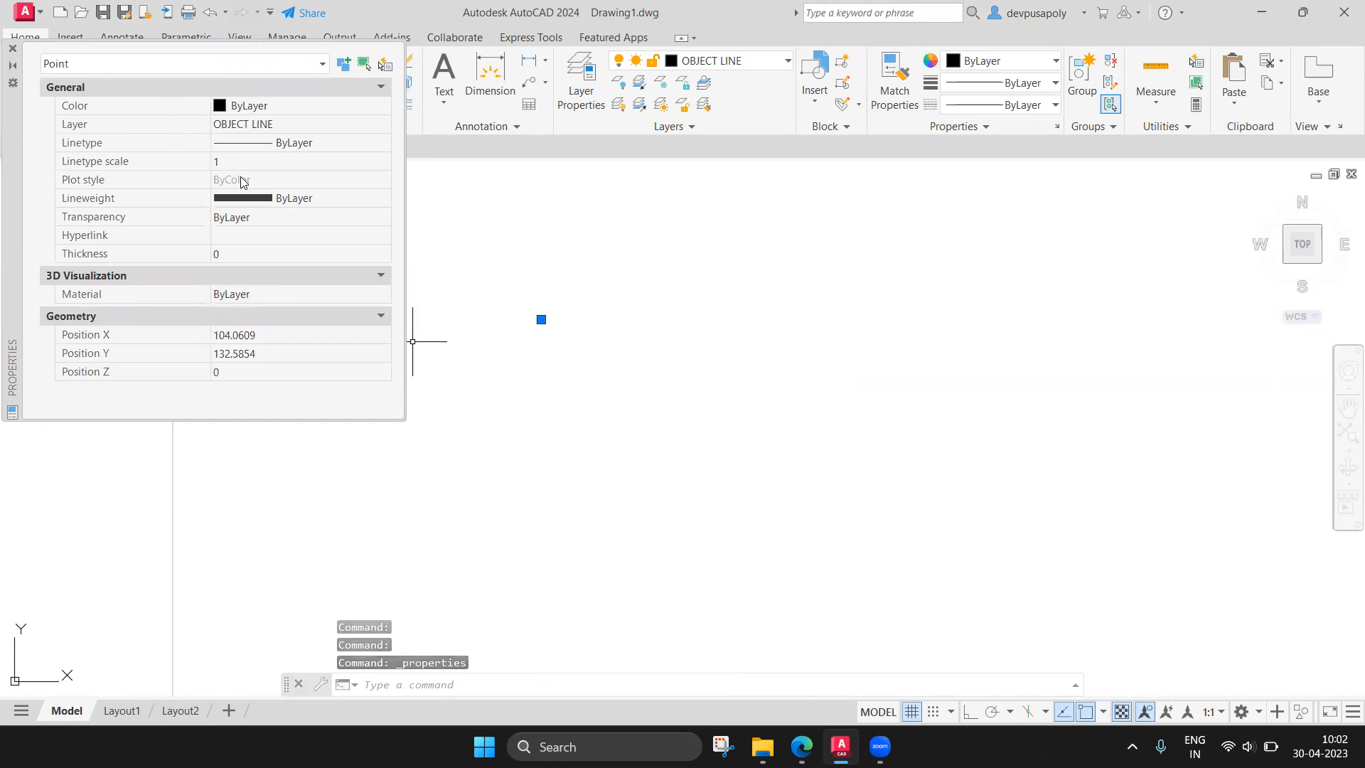
{"action": "left_click", "coordinate": [341, 161]}
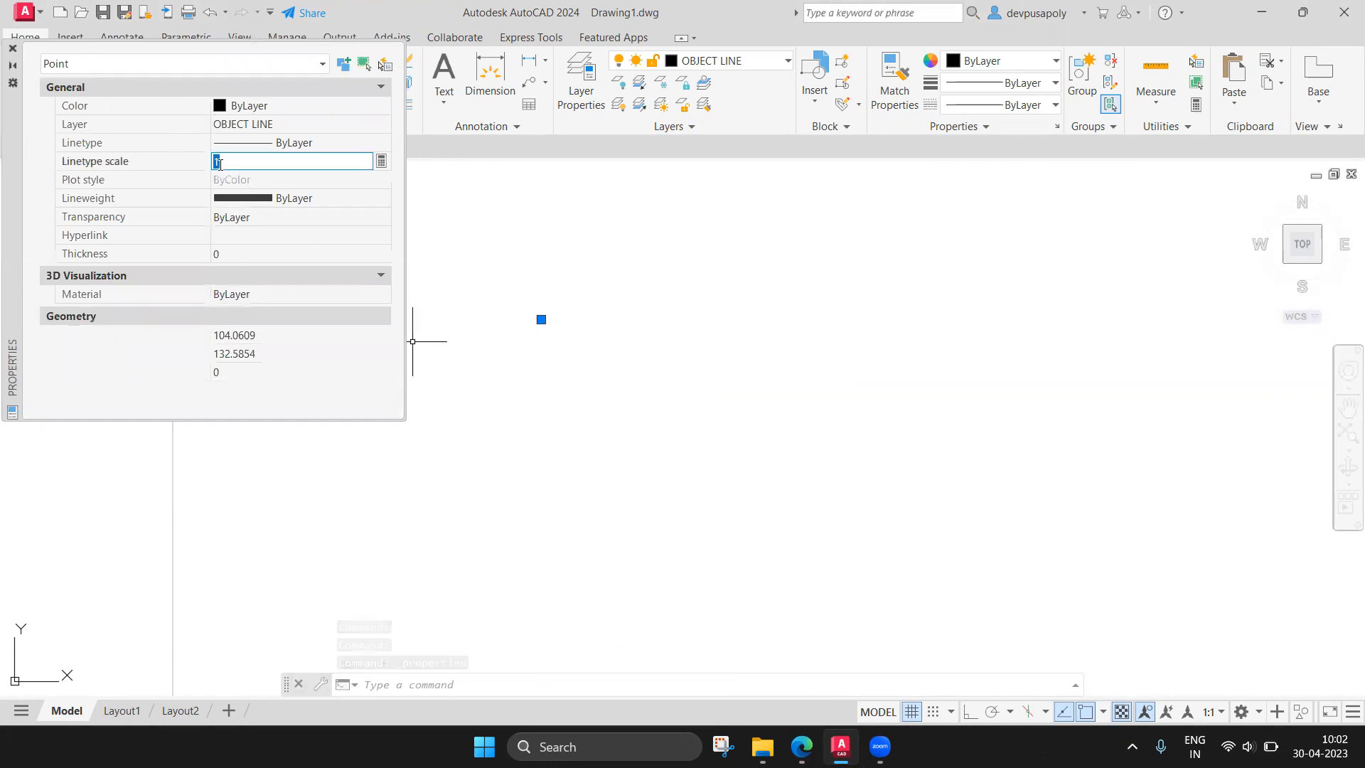
{"action": "type", "text": "50"}
{"action": "key", "text": "Return"}
{"action": "scroll", "coordinate": [472, 305], "scroll_direction": "down", "scroll_amount": 1}
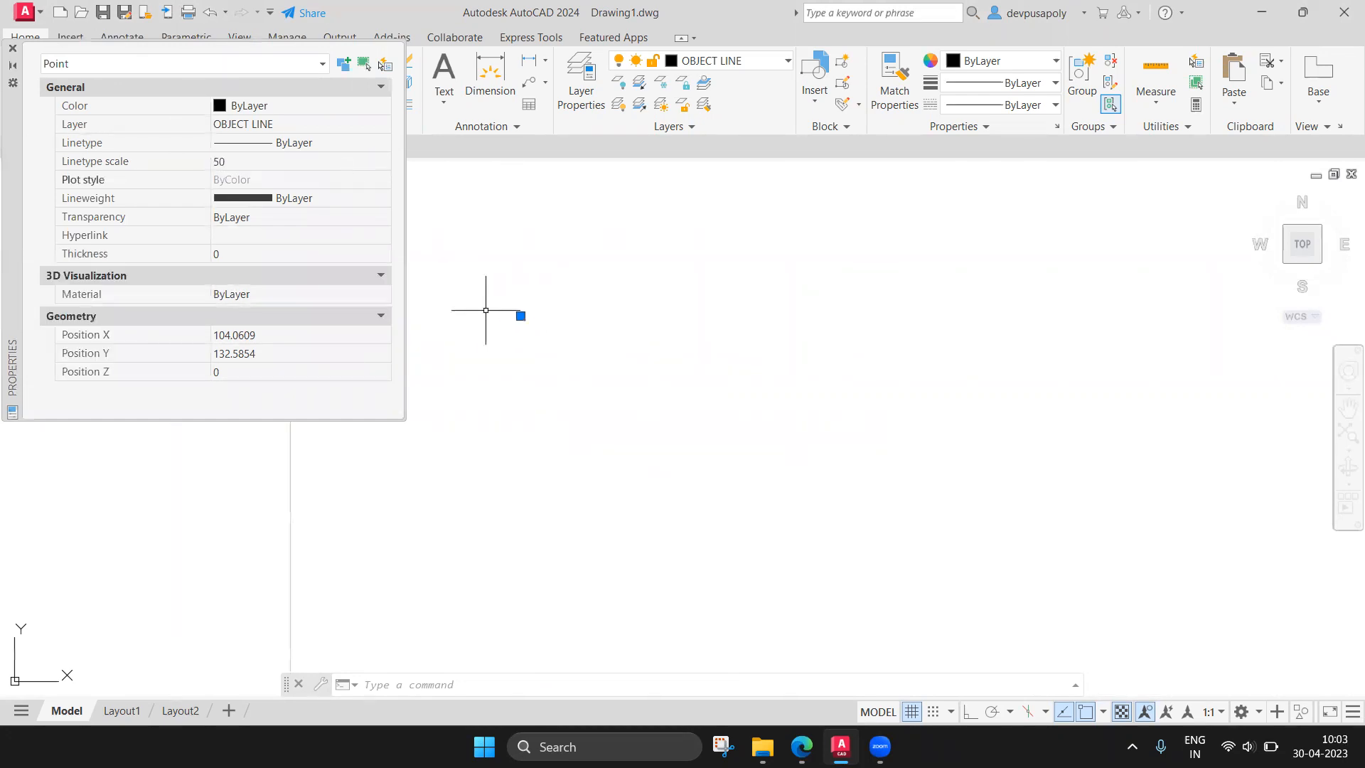
Set the centre point's linetype scale back to 1 and its thickness to 5, and close its properties.
{"action": "left_click", "coordinate": [262, 162]}
{"action": "type", "text": "1"}
{"action": "key", "text": "Return"}
{"action": "left_click", "coordinate": [223, 255]}
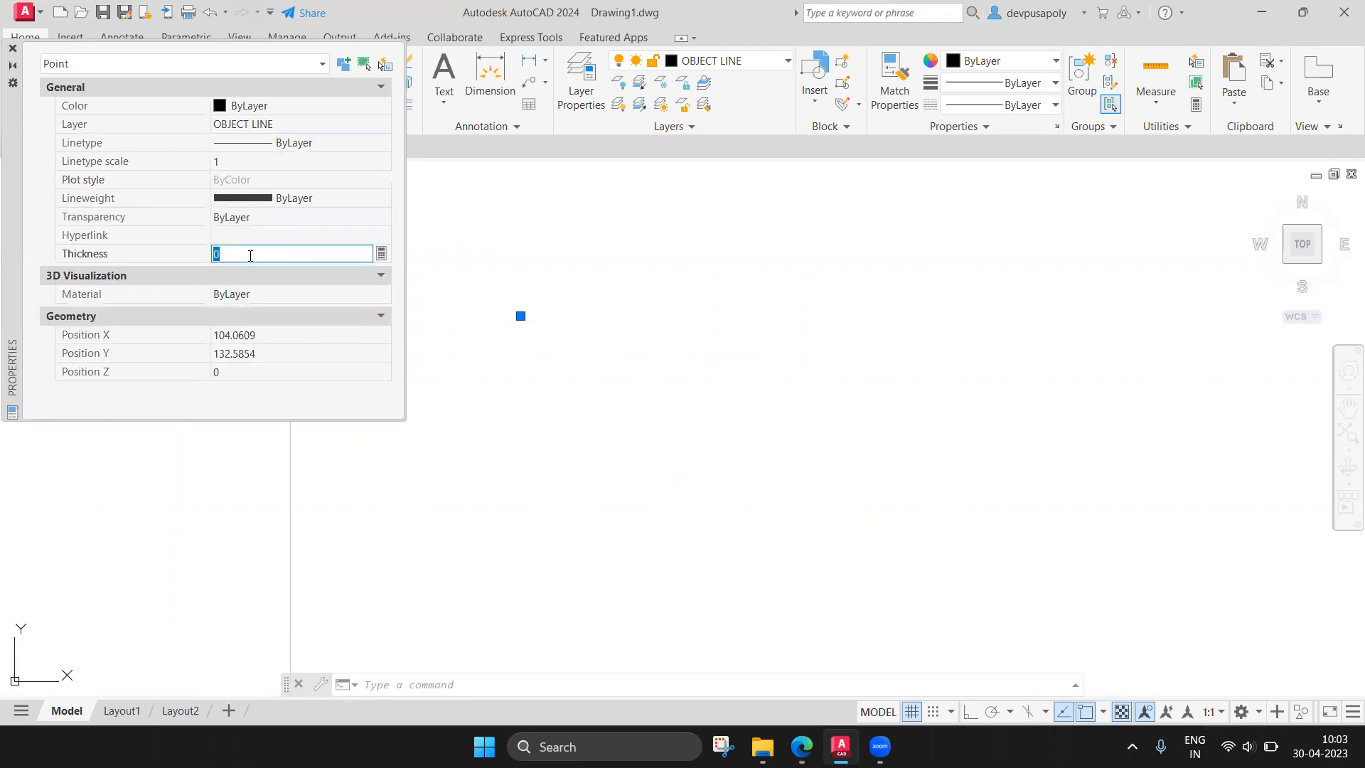
{"action": "type", "text": "5"}
{"action": "key", "text": "Return"}
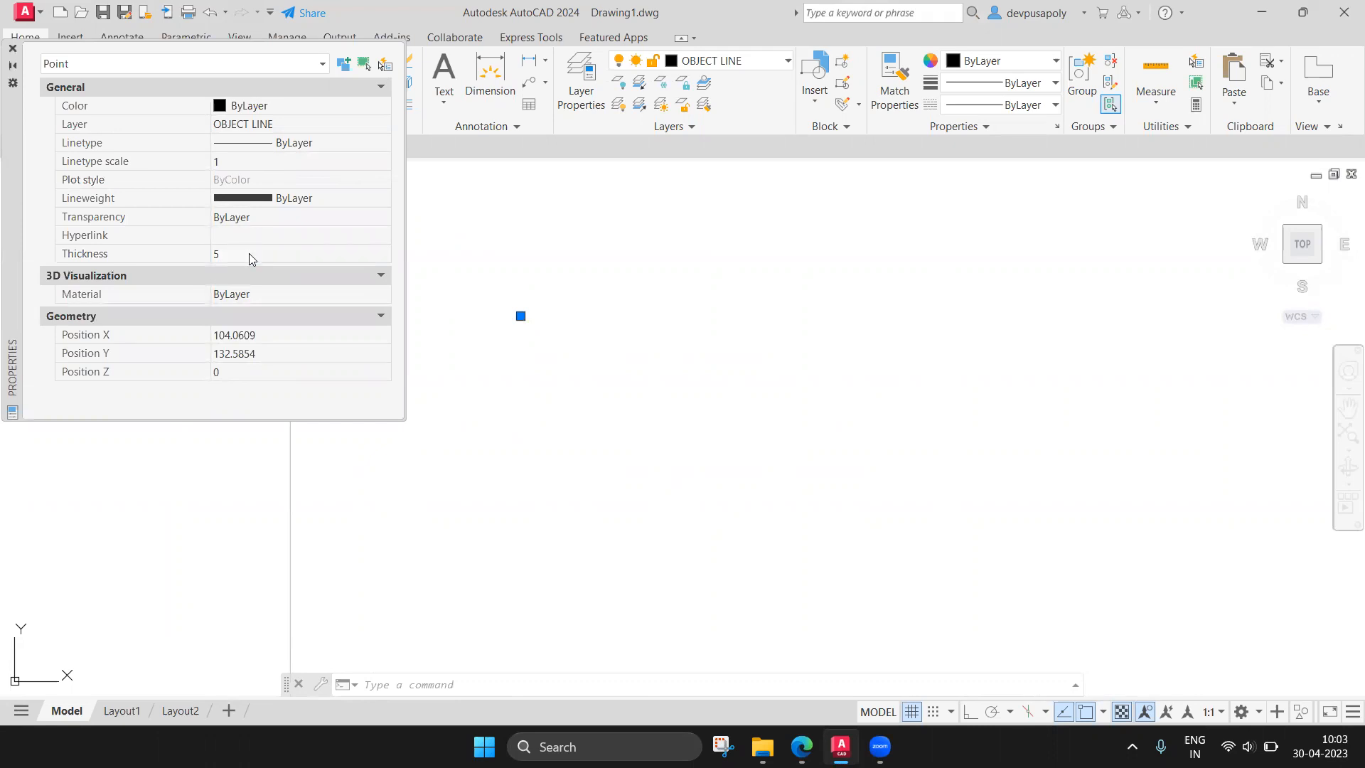
{"action": "left_click", "coordinate": [13, 49]}
{"action": "key", "text": "Escape"}
{"action": "scroll", "coordinate": [595, 354], "scroll_direction": "up", "scroll_amount": 8}
{"action": "middle_click_drag", "start_coordinate": [609, 329], "coordinate": [620, 338]}
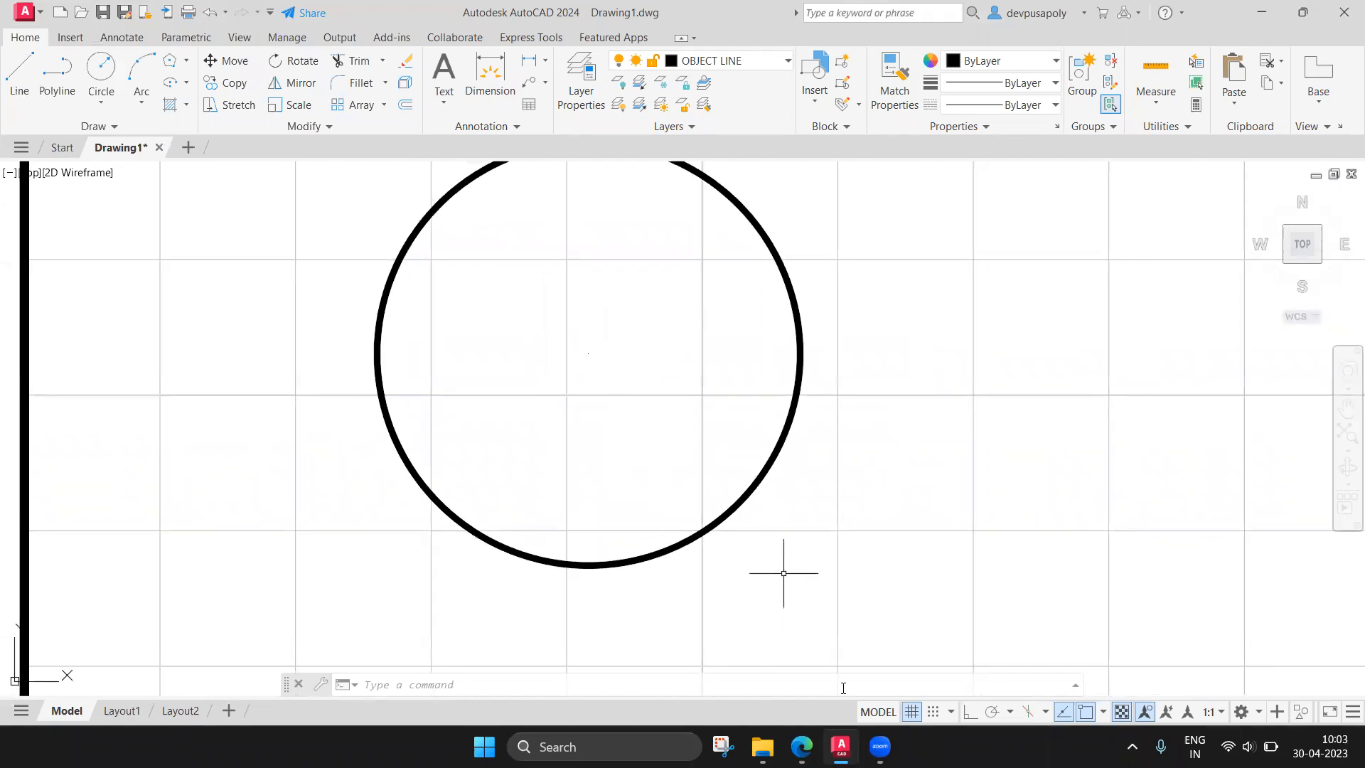
Switch to the PDF textbook in Edge and check the keyboard command that opens the Point Style dialog.
{"action": "left_click", "coordinate": [801, 746]}
{"action": "left_click", "coordinate": [485, 561]}
{"action": "left_click_drag", "start_coordinate": [478, 559], "coordinate": [528, 562]}
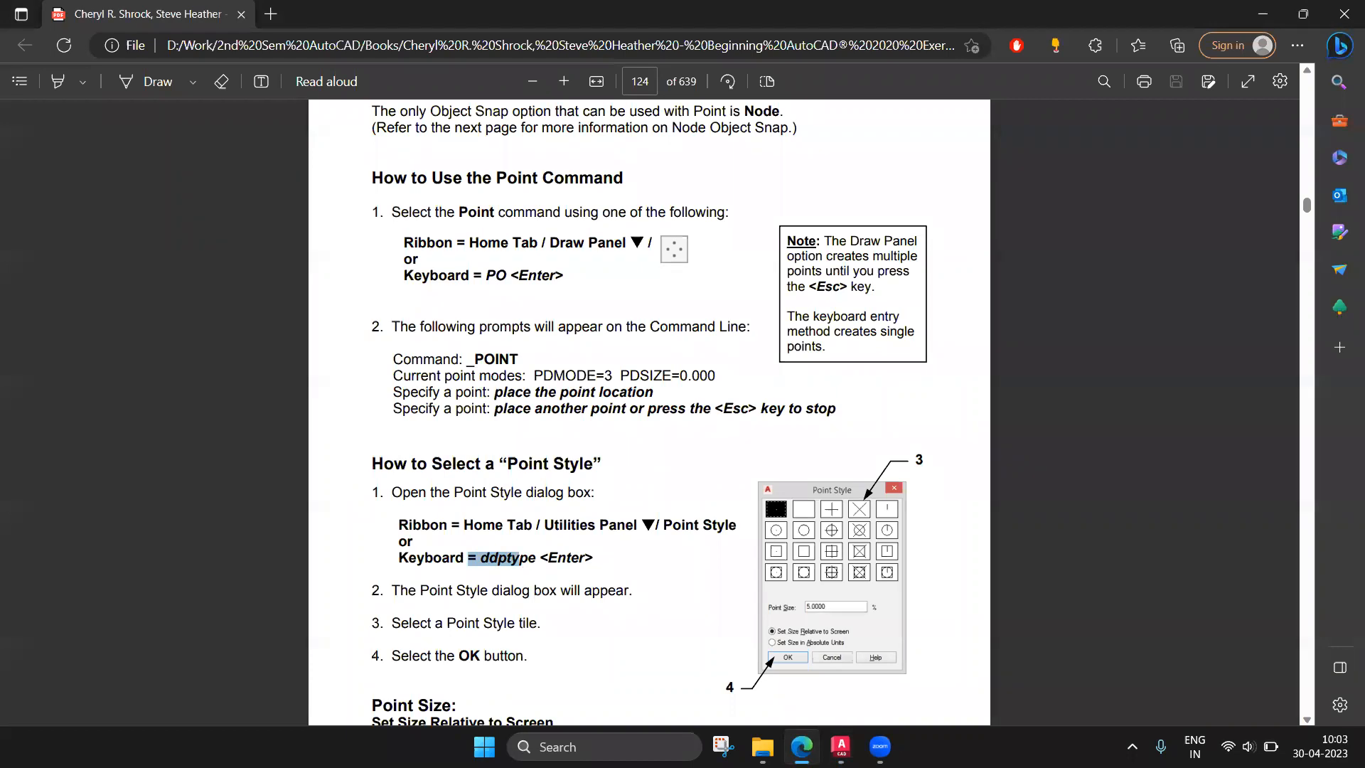
Switch to AutoCAD and set the point style to the circle with a cross, size 50% relative to screen.
{"action": "left_click", "coordinate": [841, 746]}
{"action": "type", "text": "ddptype"}
{"action": "key", "text": "Return"}
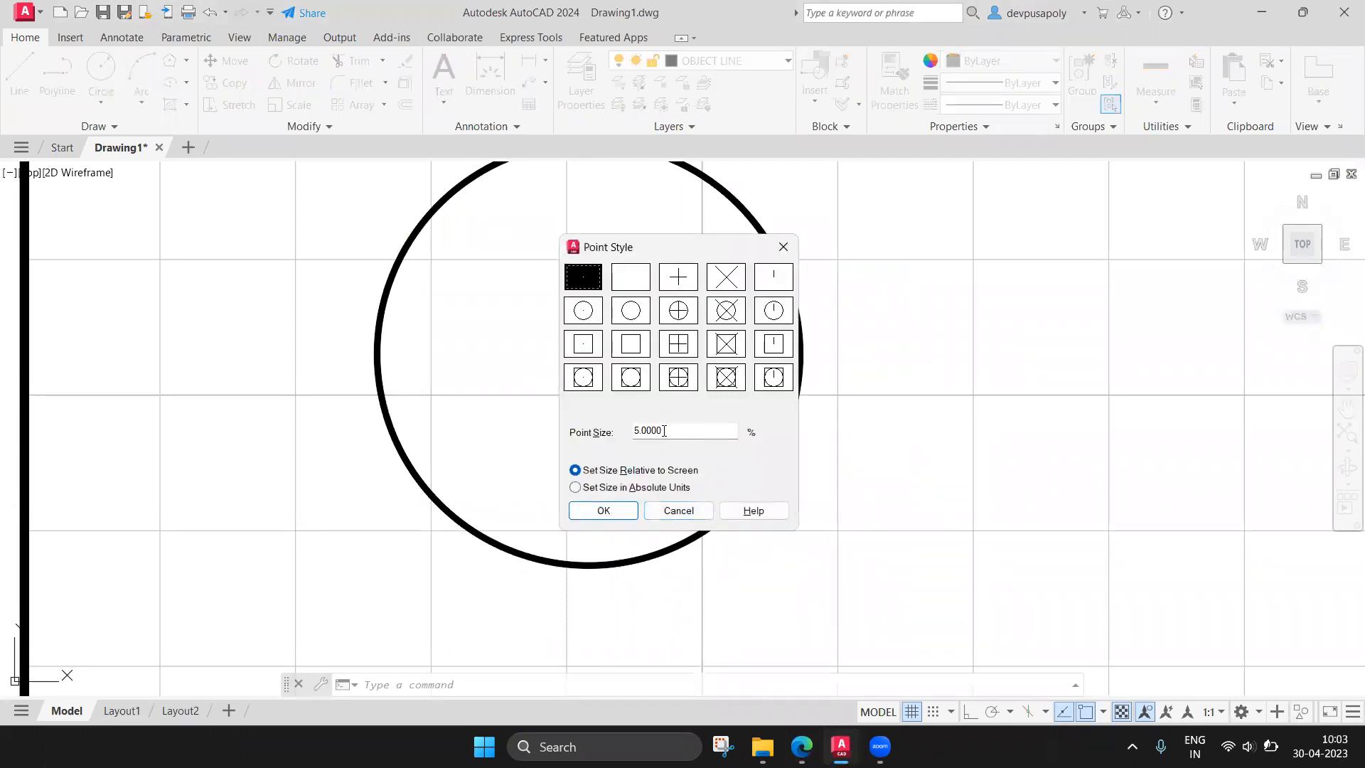
{"action": "left_click", "coordinate": [639, 429]}
{"action": "left_click", "coordinate": [679, 310]}
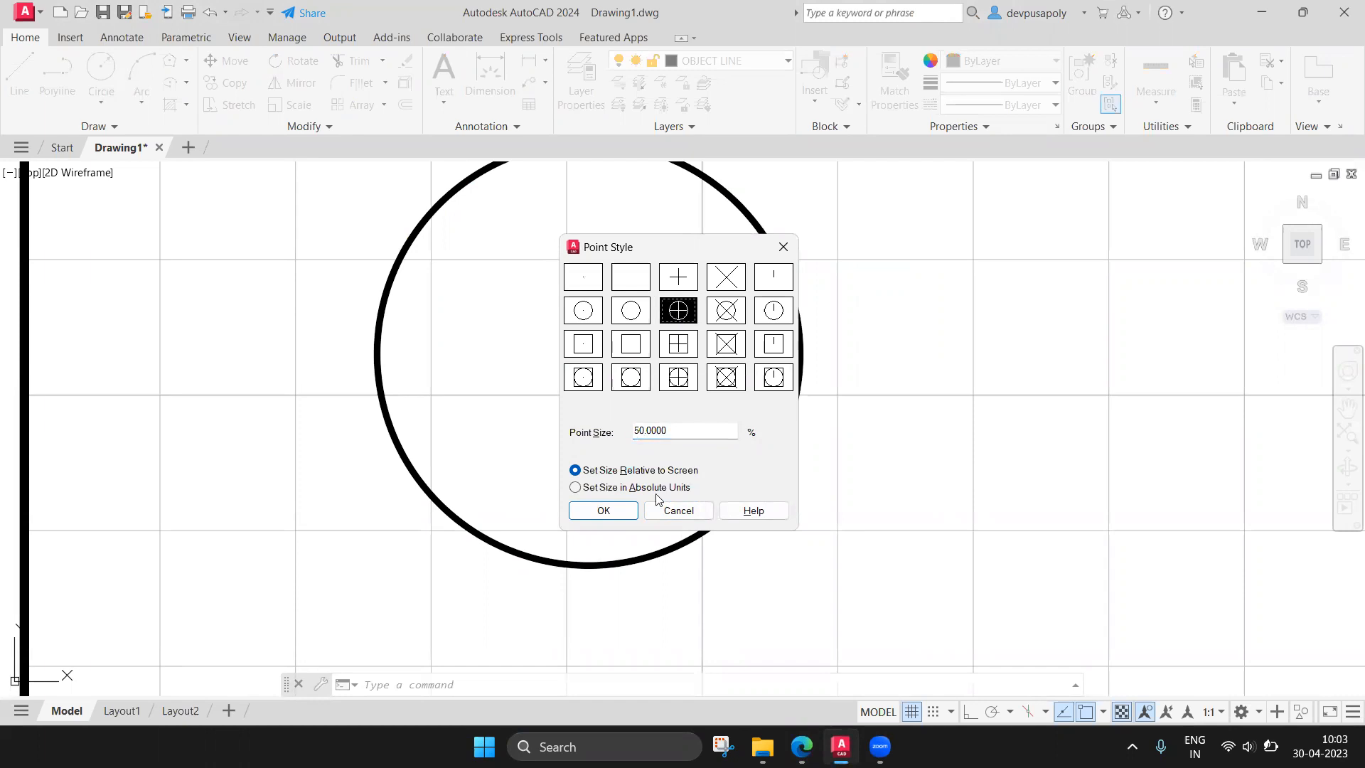
{"action": "left_click", "coordinate": [617, 511]}
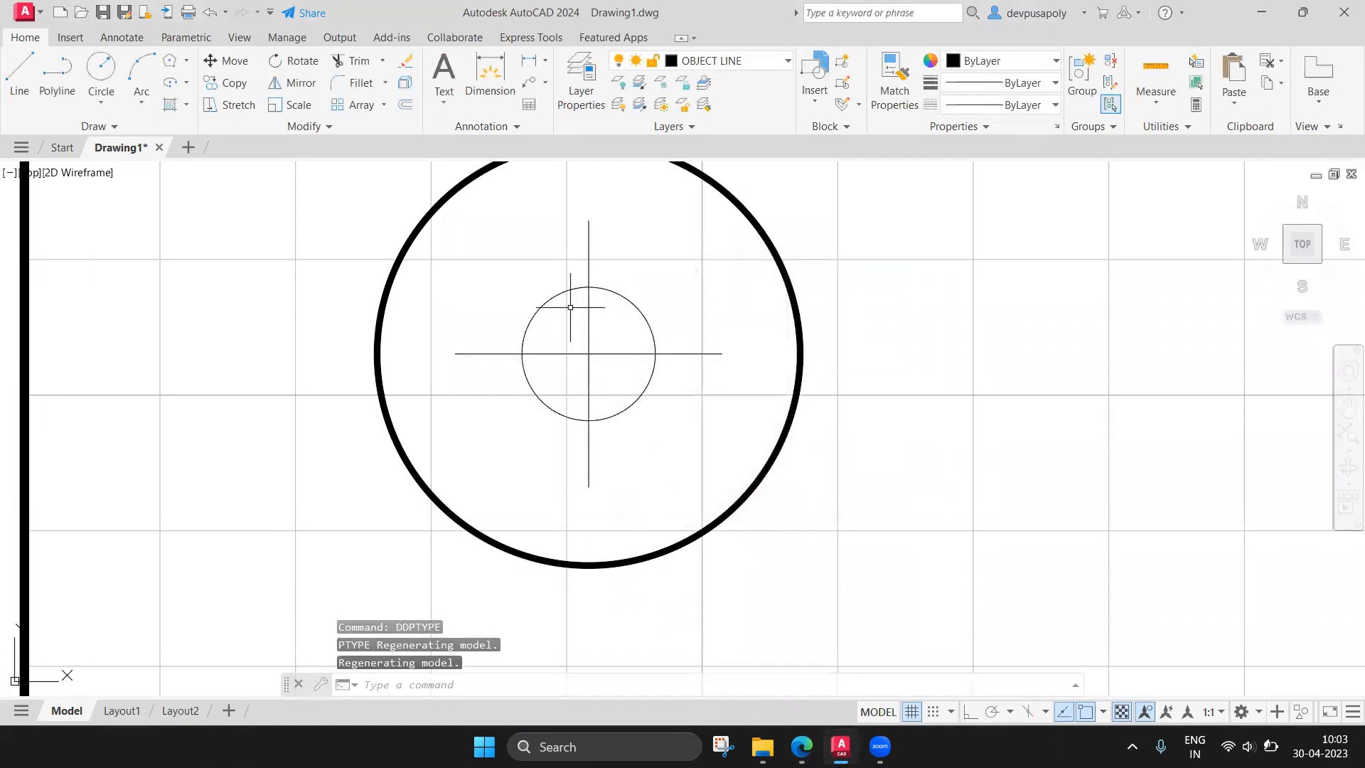
Change the point style to the plain circle without a dot, with point size 50% relative to screen.
{"action": "type", "text": "DDPTyper"}
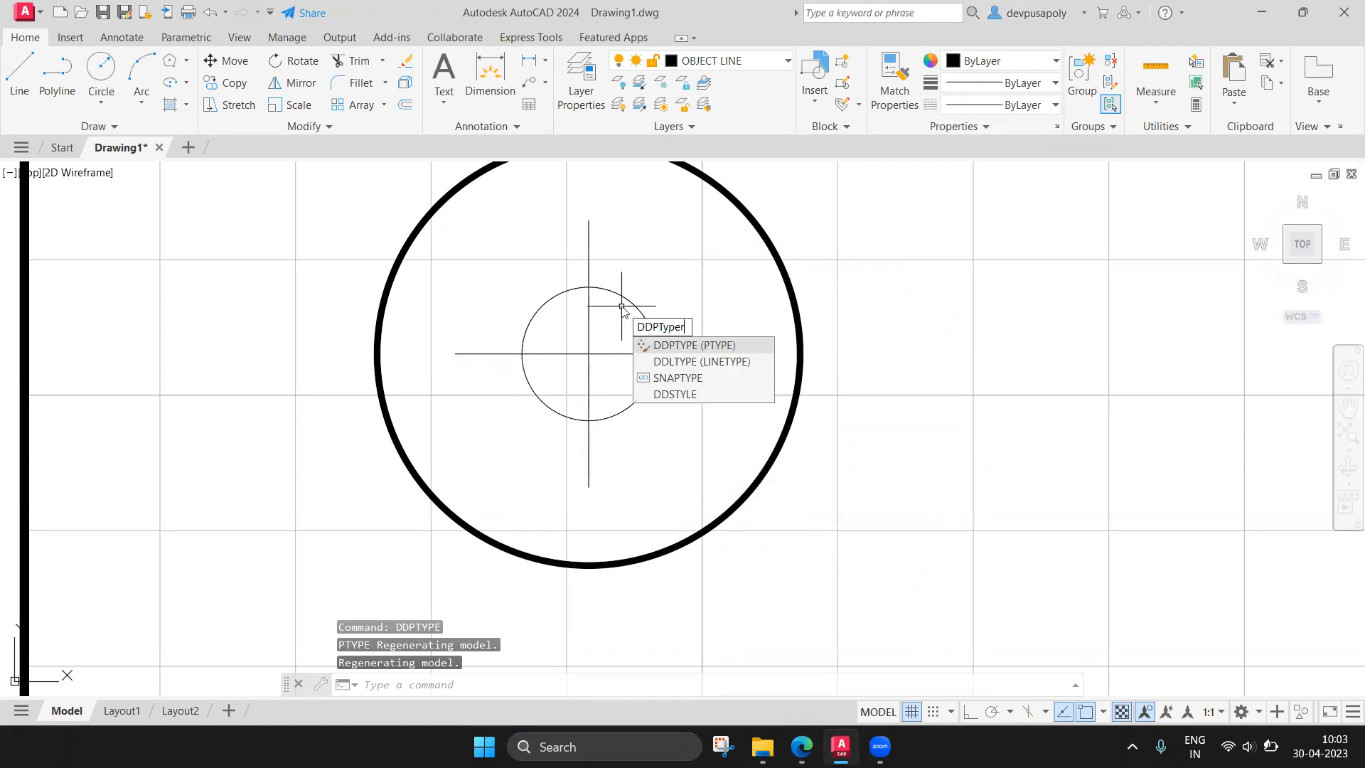
{"action": "key", "text": "Return"}
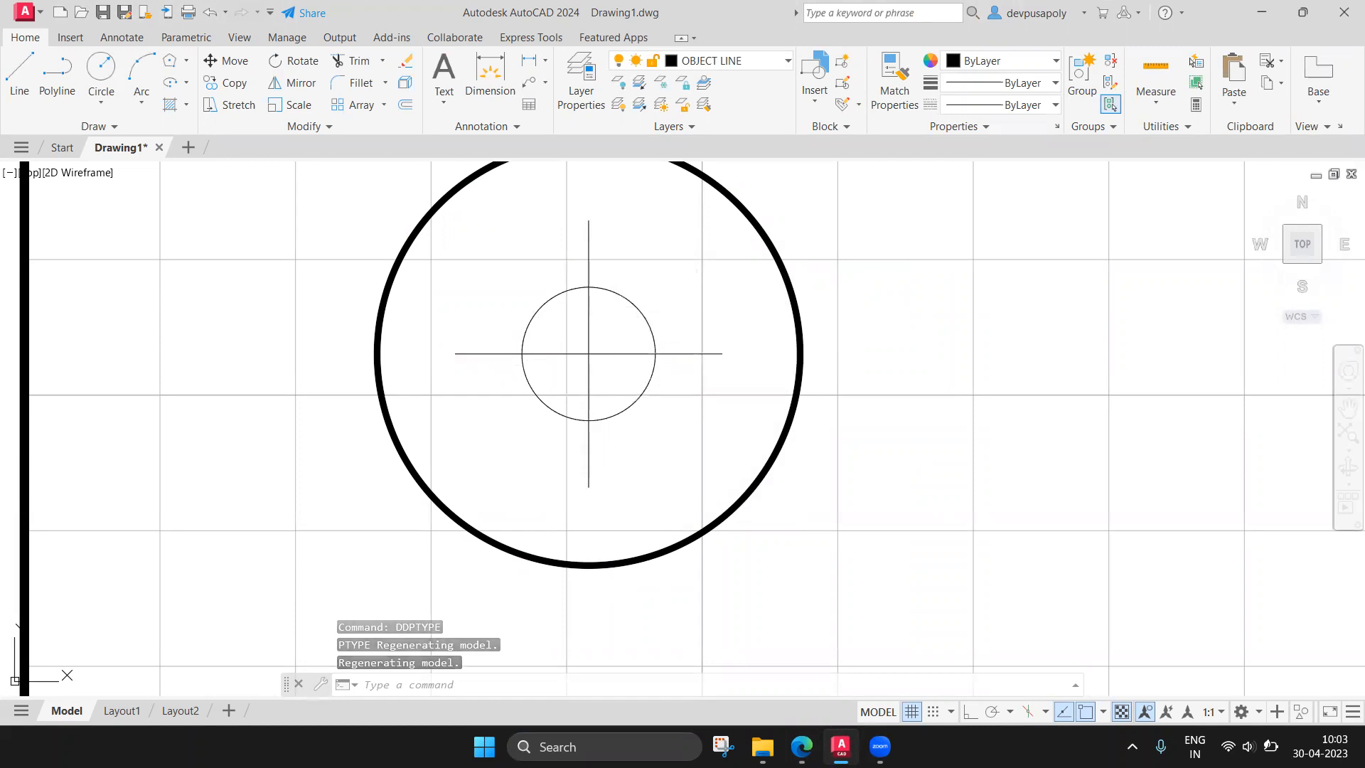
{"action": "left_click", "coordinate": [675, 430]}
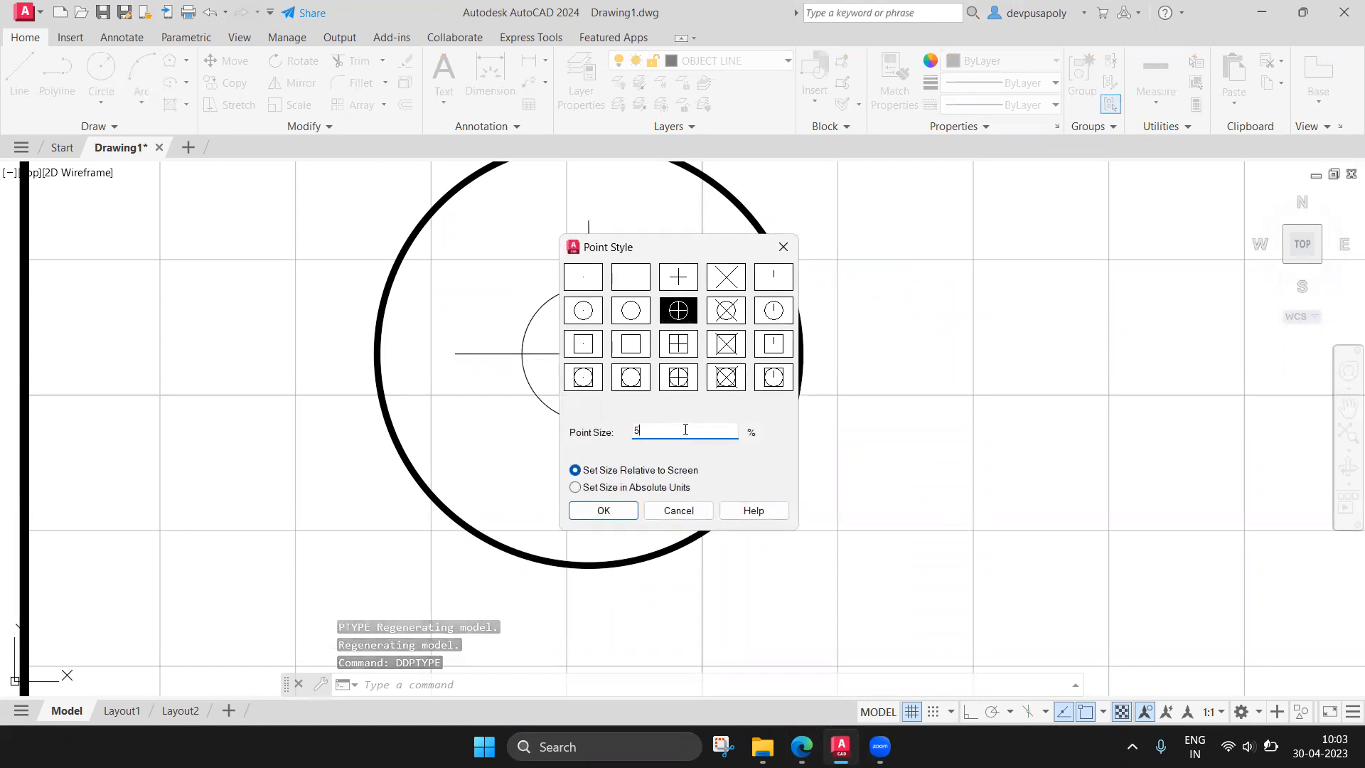
{"action": "left_click_drag", "start_coordinate": [684, 256], "coordinate": [978, 250]}
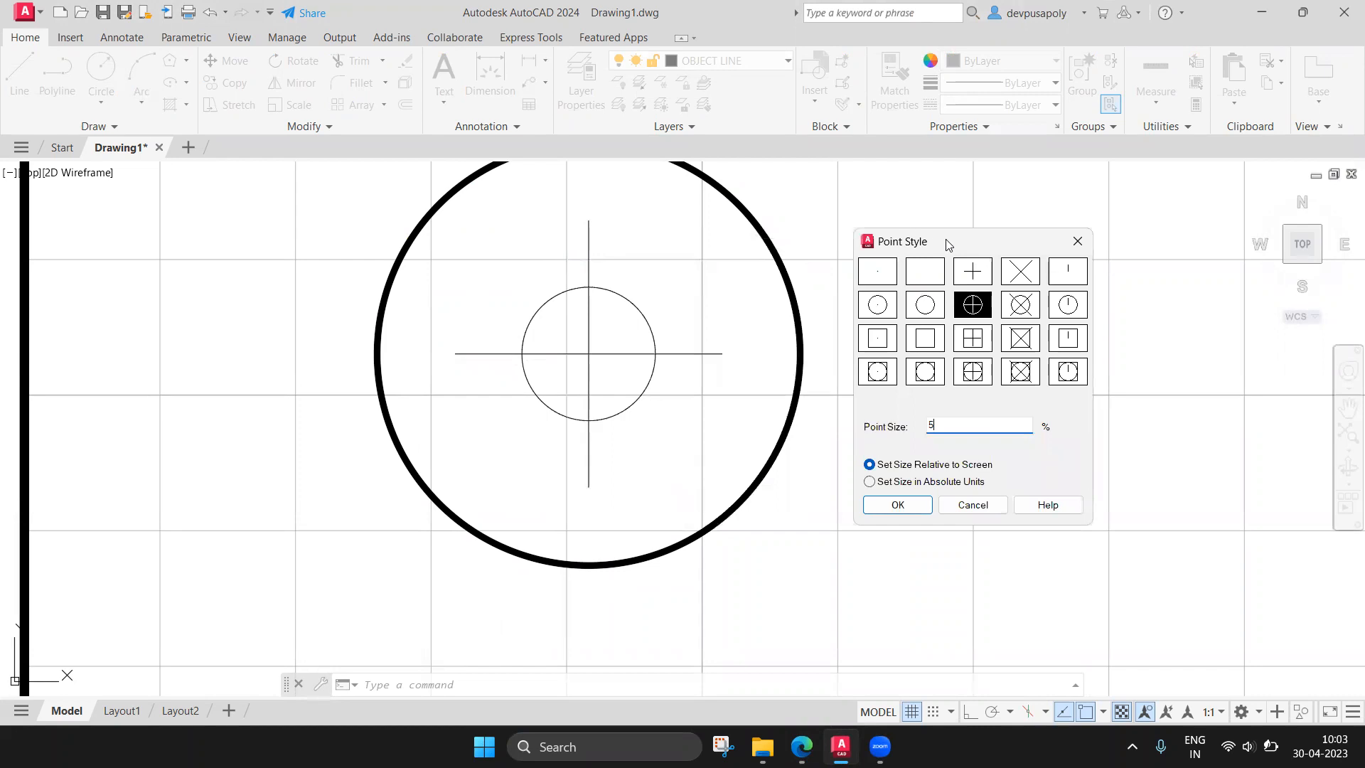
{"action": "left_click_drag", "start_coordinate": [946, 239], "coordinate": [858, 257]}
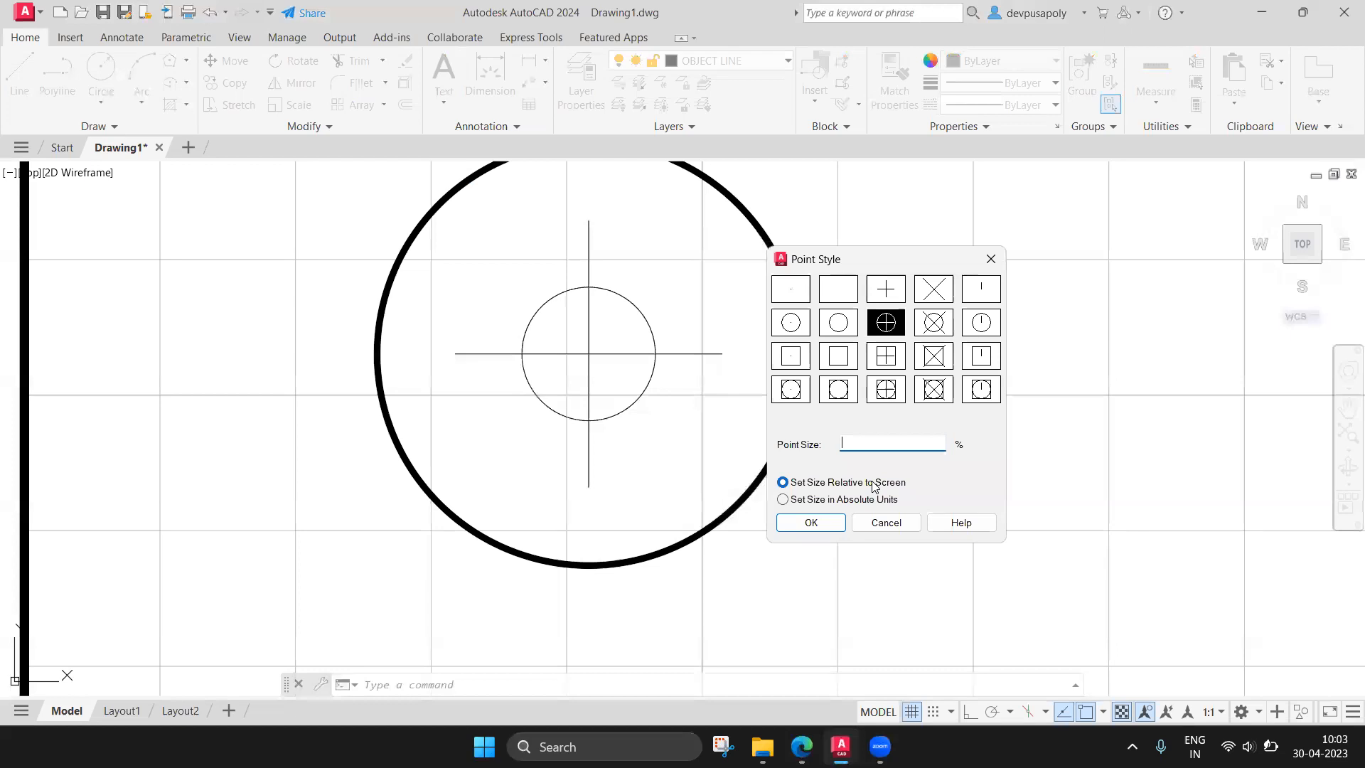
{"action": "left_click", "coordinate": [828, 328]}
{"action": "left_click", "coordinate": [861, 444]}
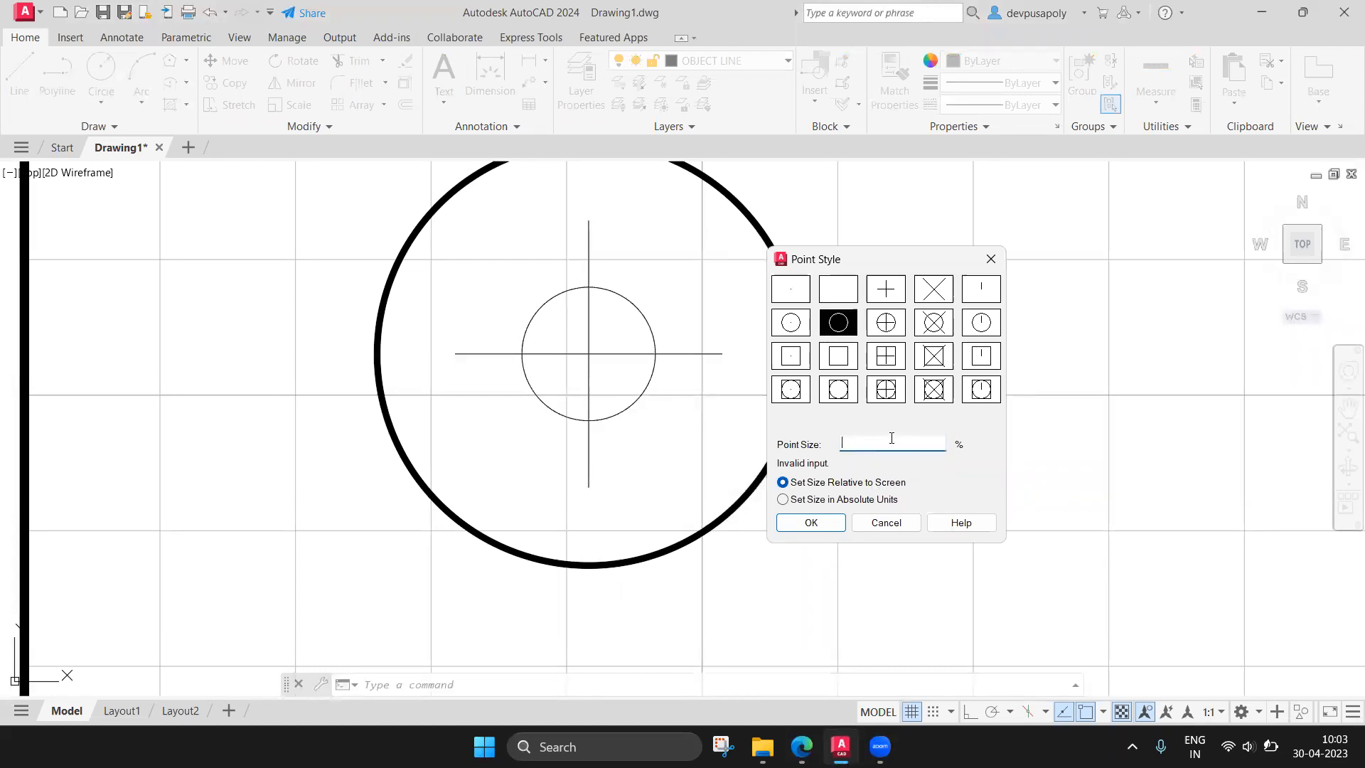
{"action": "type", "text": "50"}
{"action": "left_click", "coordinate": [810, 523]}
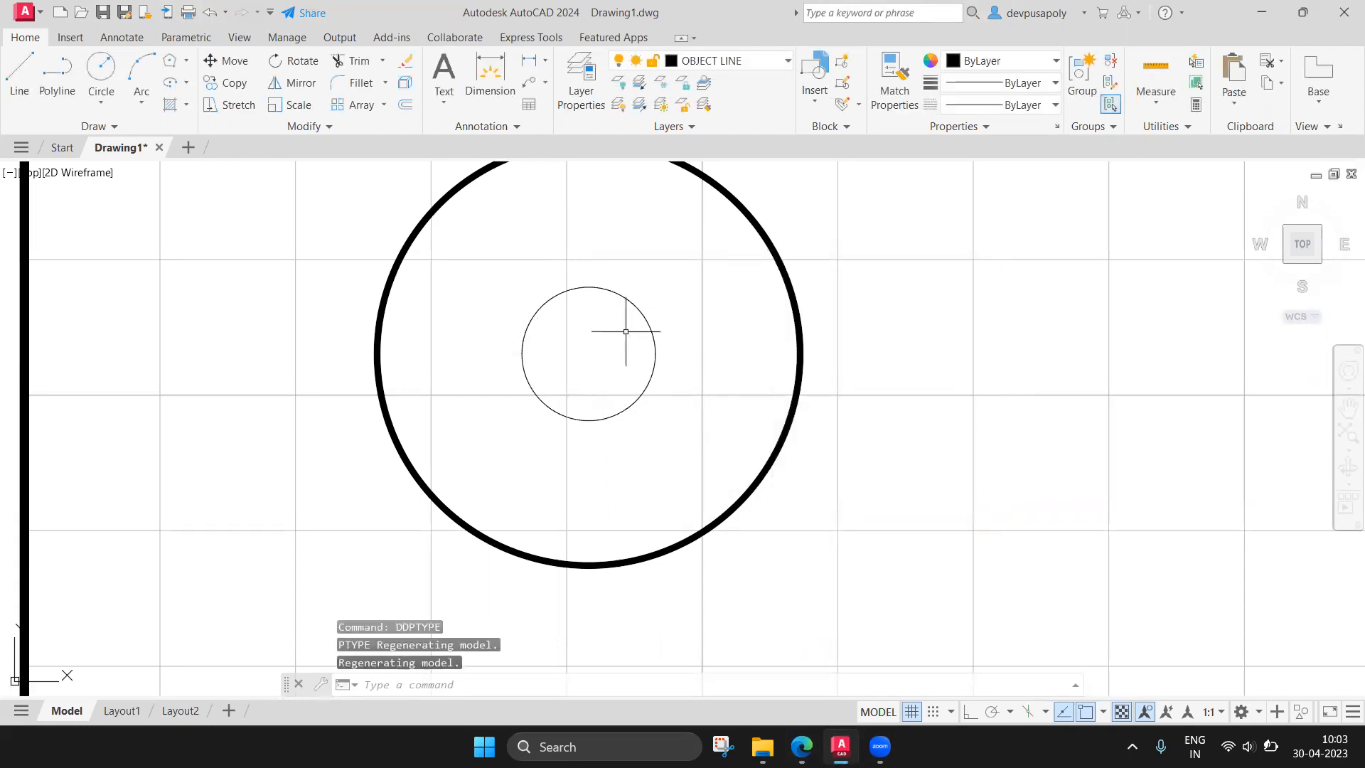
Draw a six-sided polygon beside the large circle, inscribed in a circle of radius 50.
{"action": "scroll", "coordinate": [565, 355], "scroll_direction": "down", "scroll_amount": 1}
{"action": "scroll", "coordinate": [585, 346], "scroll_direction": "up", "scroll_amount": 1}
{"action": "scroll", "coordinate": [616, 327], "scroll_direction": "down", "scroll_amount": 2}
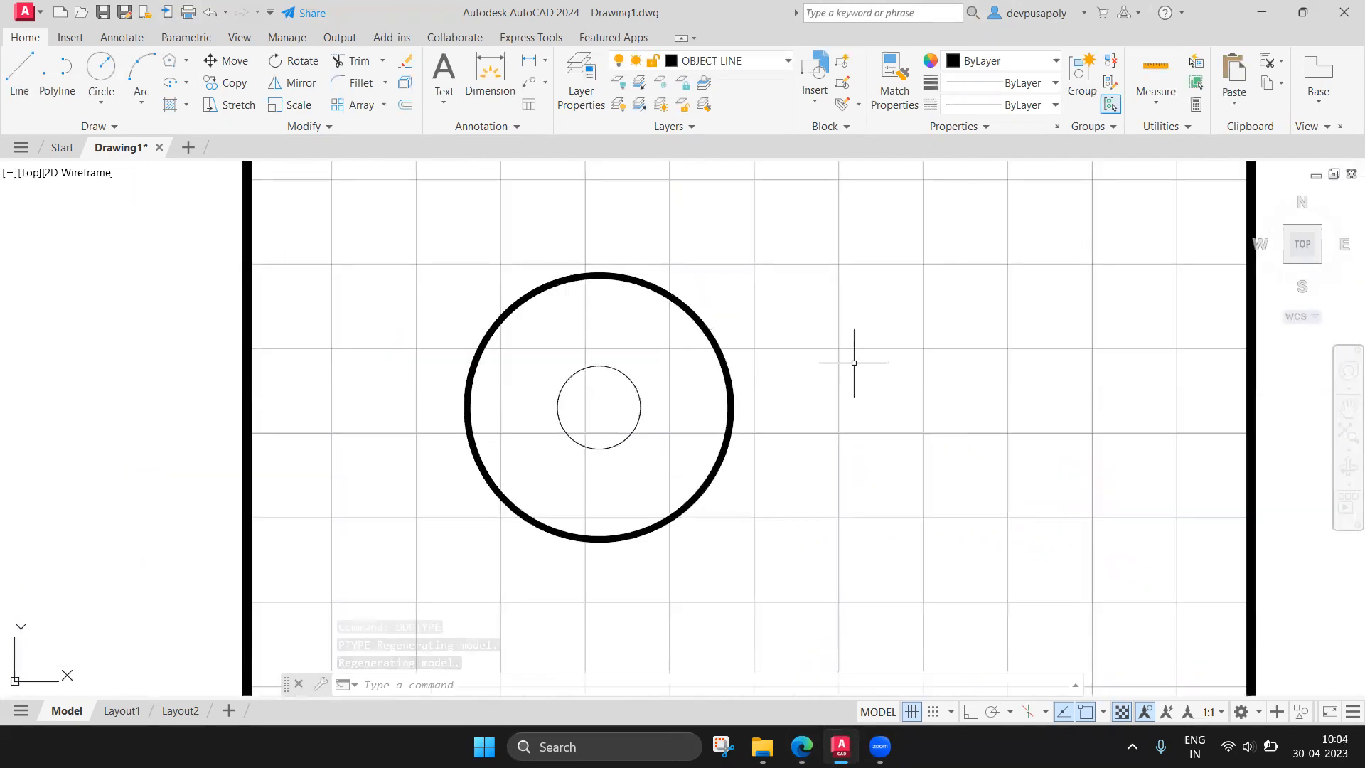
{"action": "middle_click_drag", "start_coordinate": [855, 363], "coordinate": [683, 365]}
{"action": "left_click", "coordinate": [170, 61]}
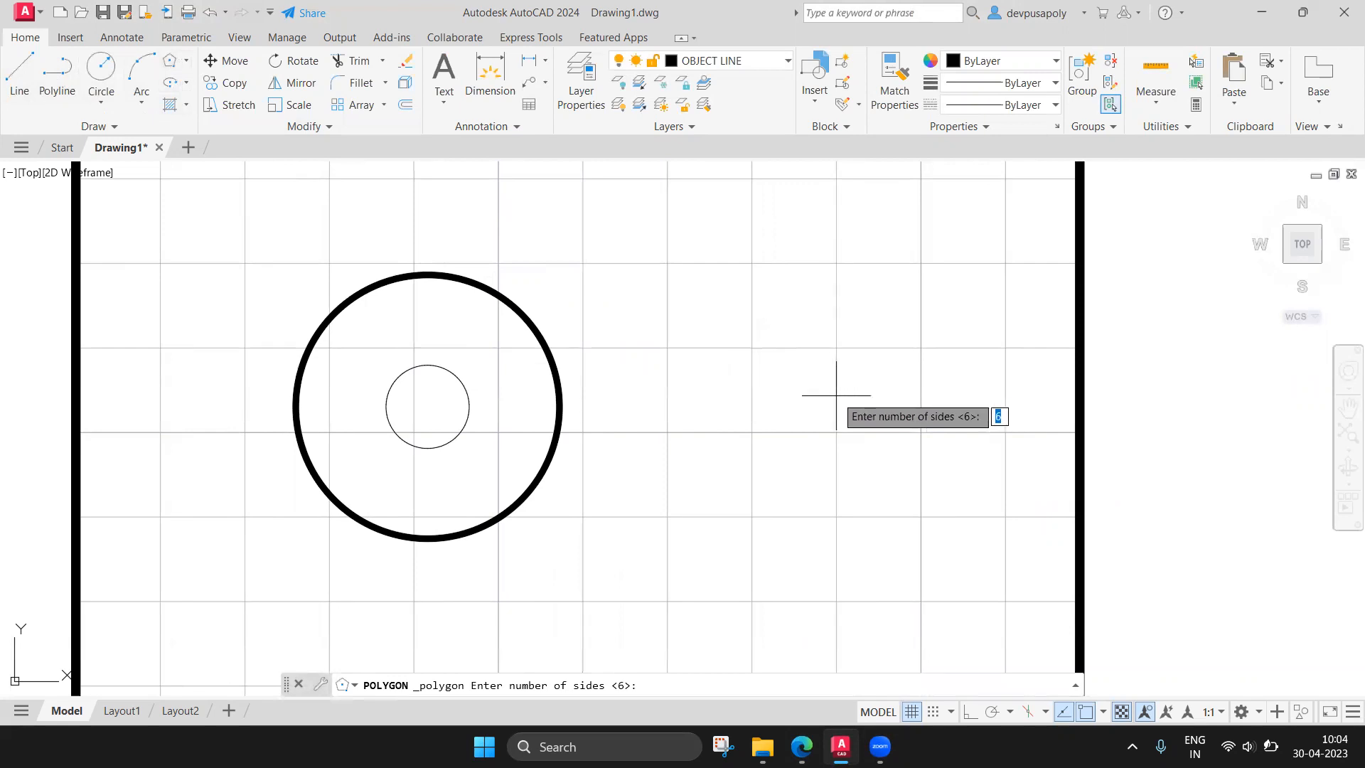
{"action": "type", "text": "6"}
{"action": "key", "text": "Return"}
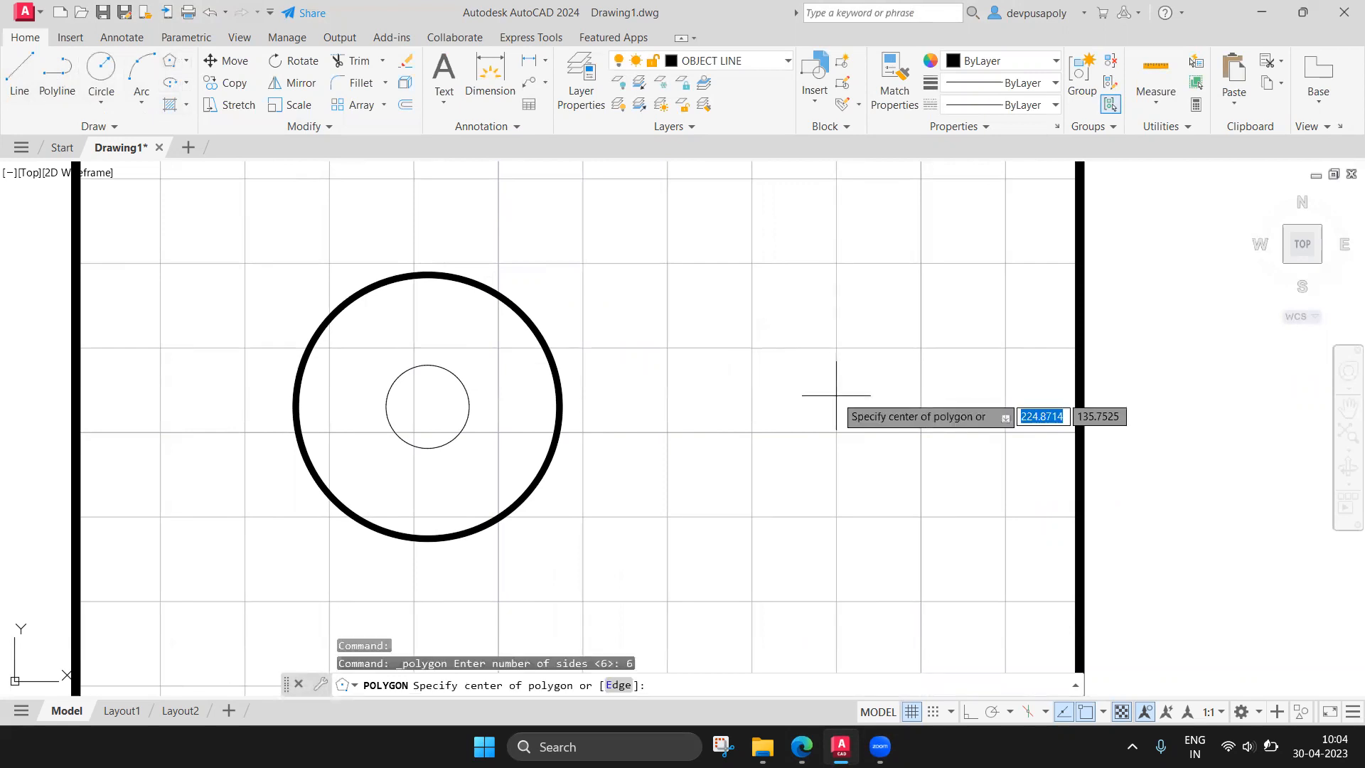
{"action": "left_click", "coordinate": [836, 353]}
{"action": "left_click", "coordinate": [867, 391]}
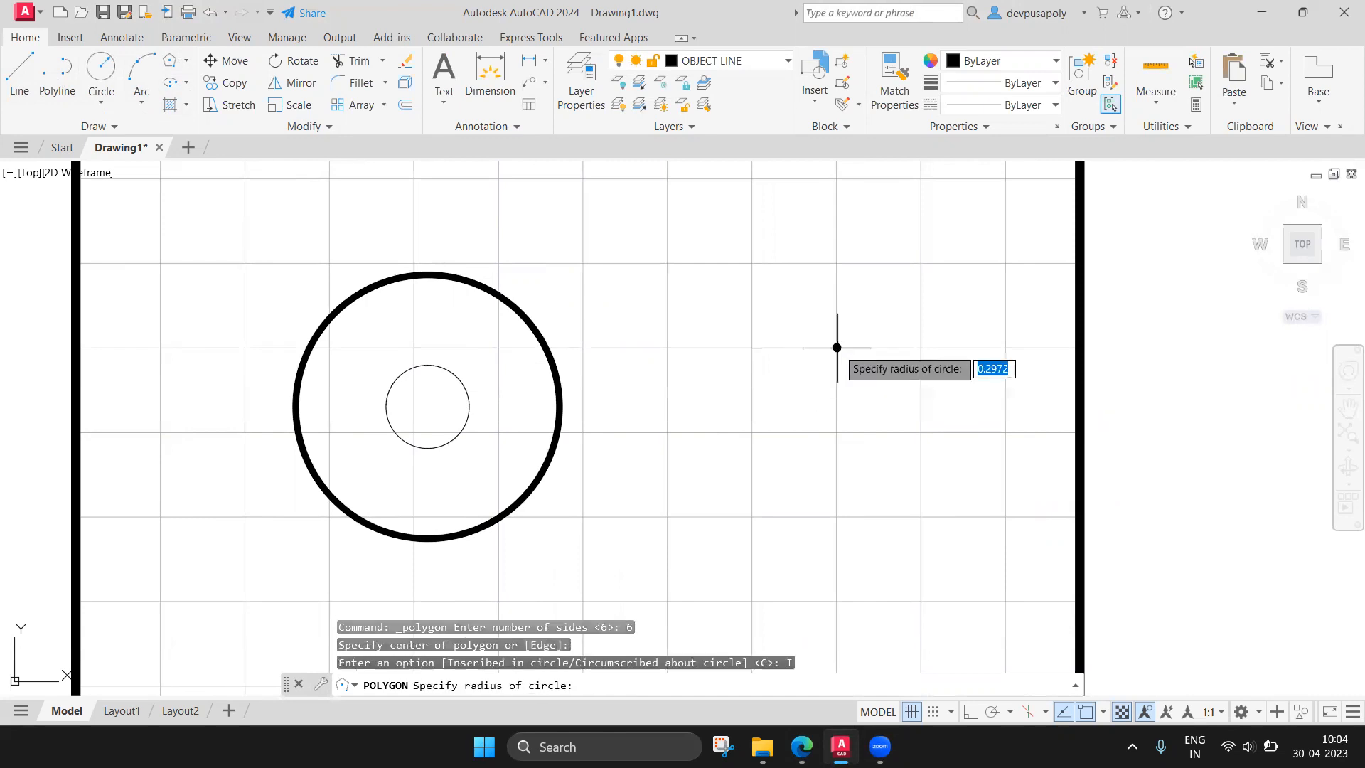
{"action": "type", "text": "50"}
{"action": "key", "text": "Return"}
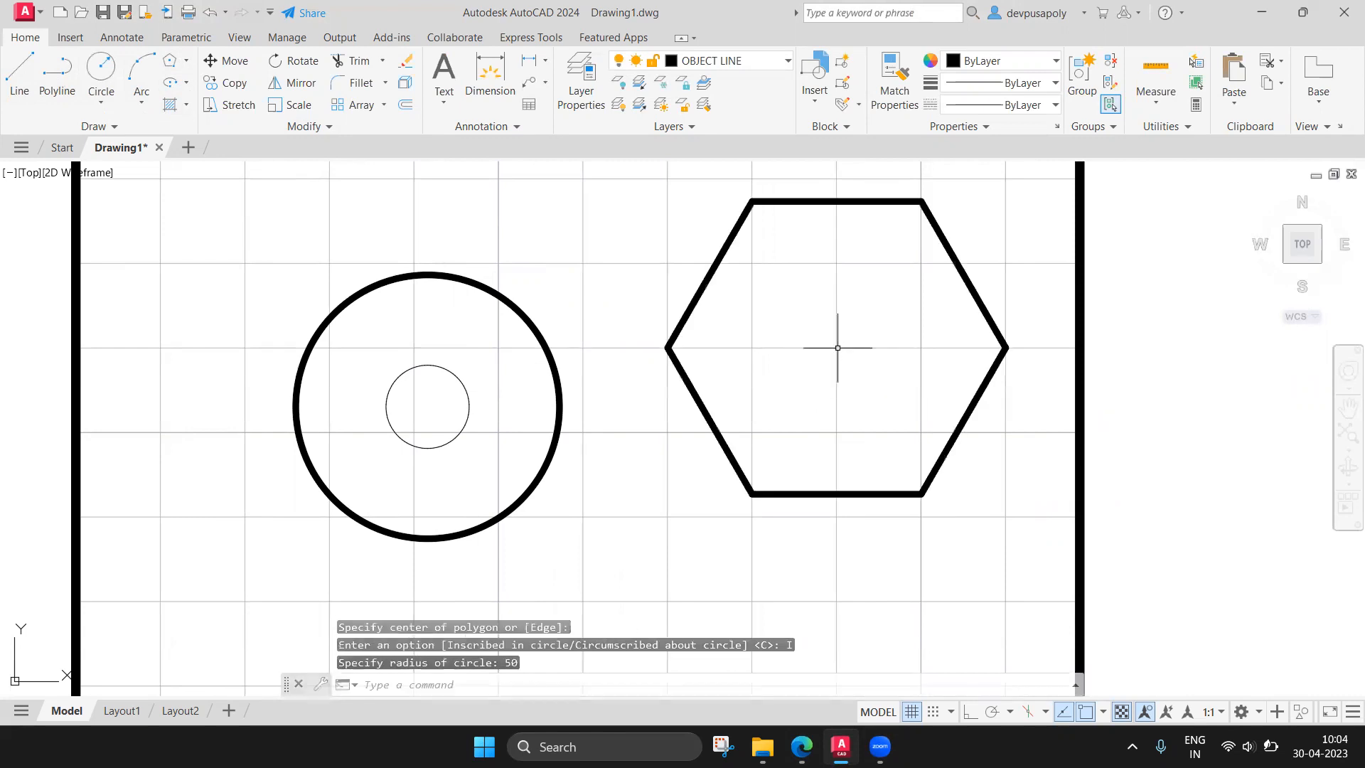
Place a point at the hexagon's centre with the Point command.
{"action": "middle_click_drag", "start_coordinate": [885, 322], "coordinate": [789, 385]}
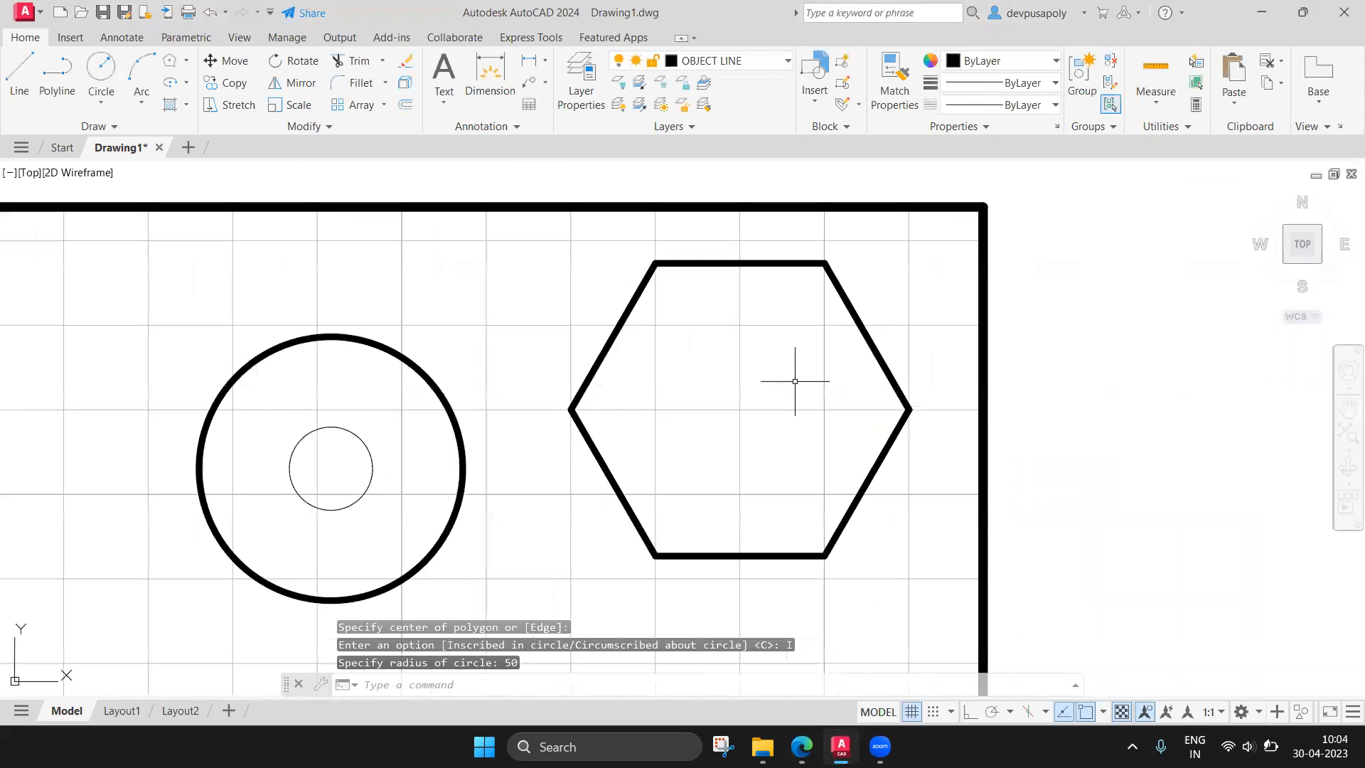
{"action": "type", "text": "p"}
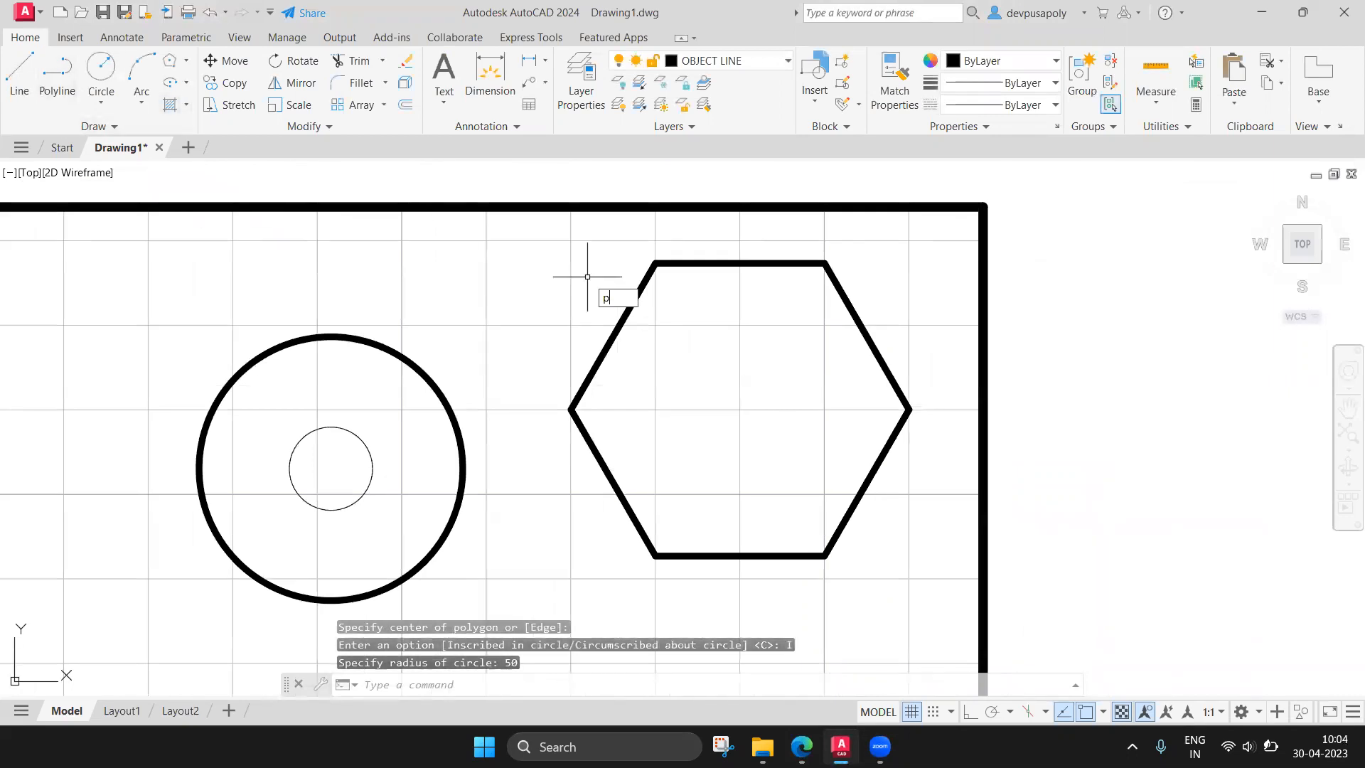
{"action": "type", "text": "oint"}
{"action": "key", "text": "Return"}
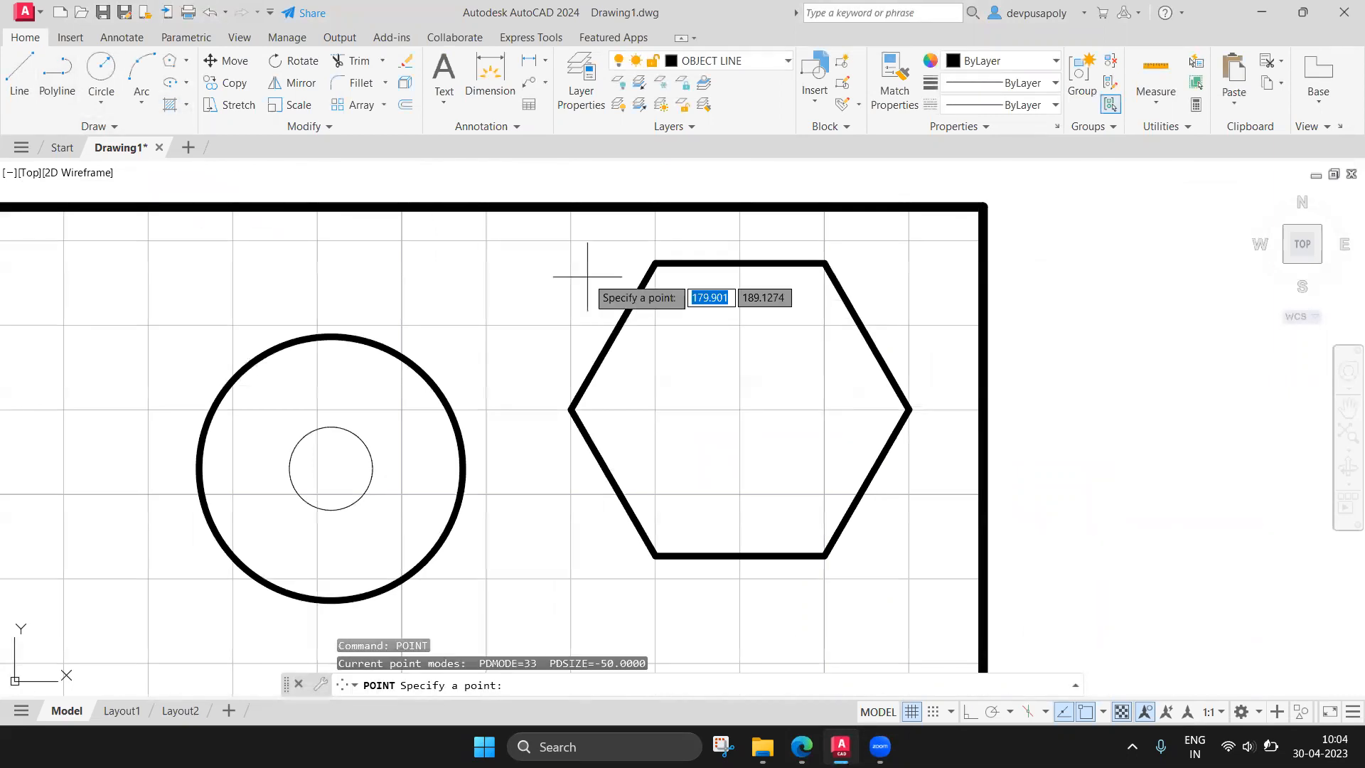
{"action": "left_click", "coordinate": [740, 409]}
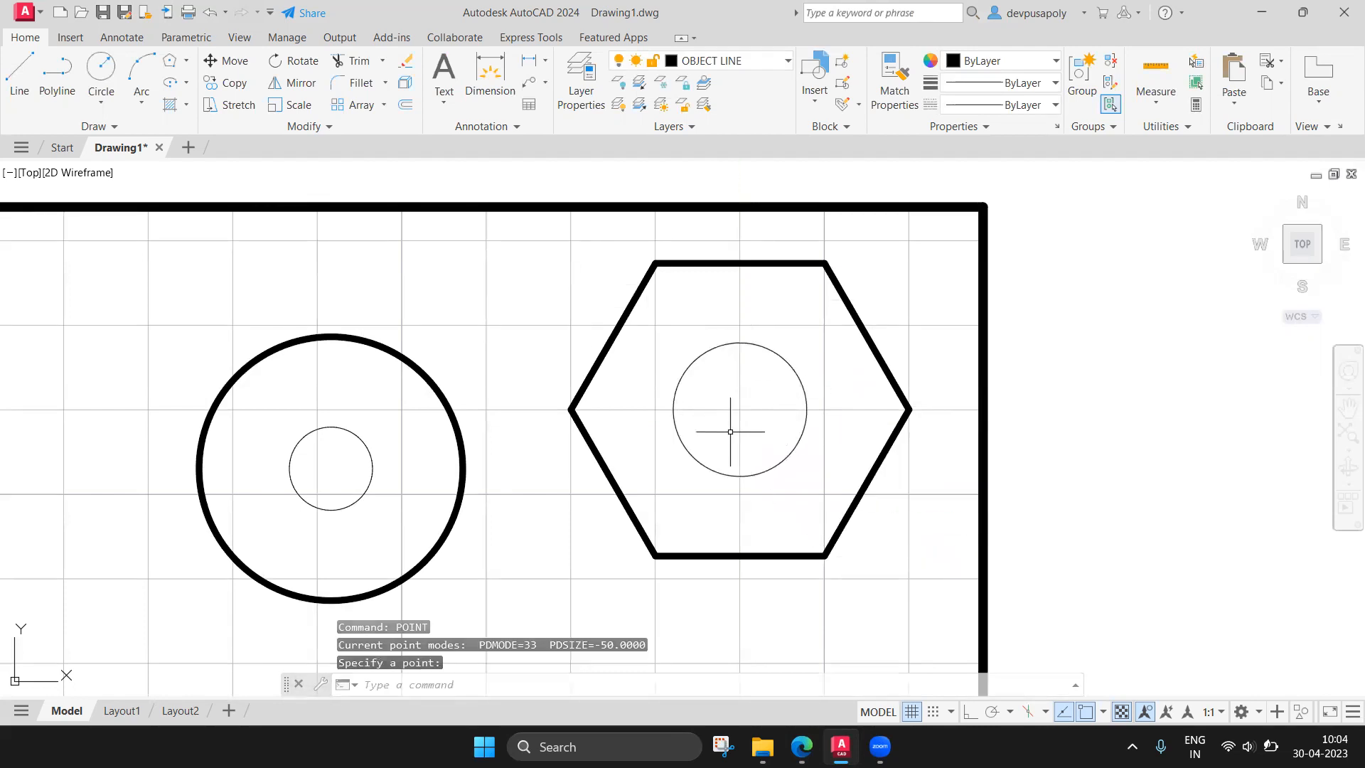
Place a point at the midpoint of the hexagon's upper edge and delete it.
{"action": "type", "text": "po"}
{"action": "key", "text": "Return"}
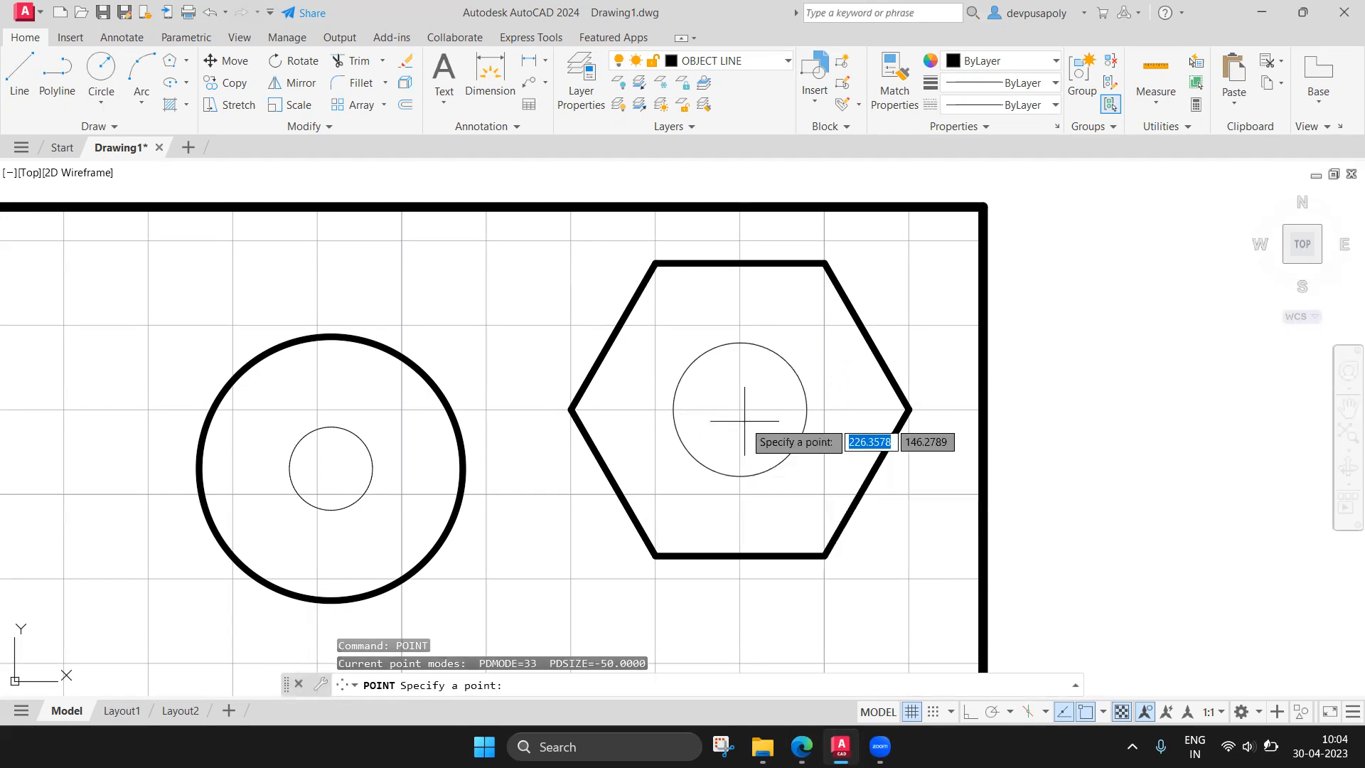
{"action": "left_click", "coordinate": [740, 262]}
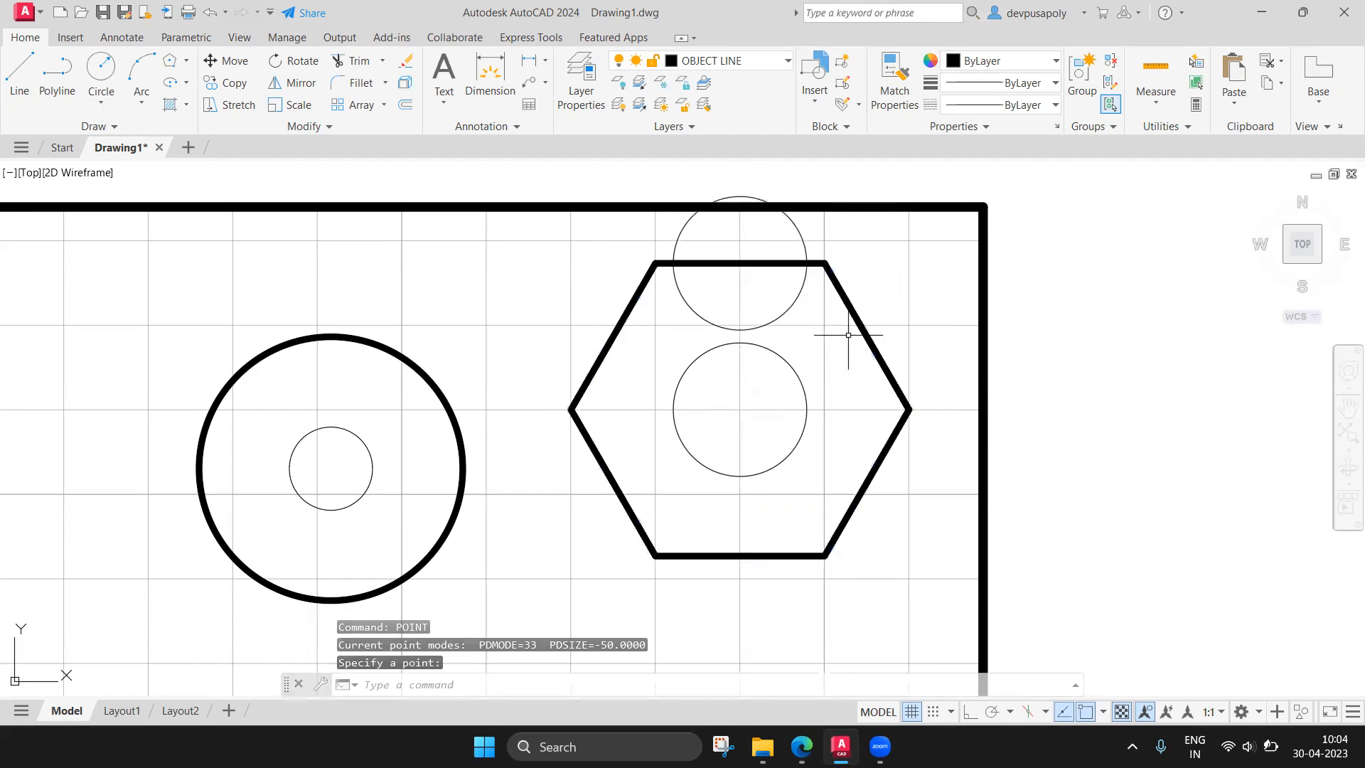
{"action": "left_click", "coordinate": [795, 304]}
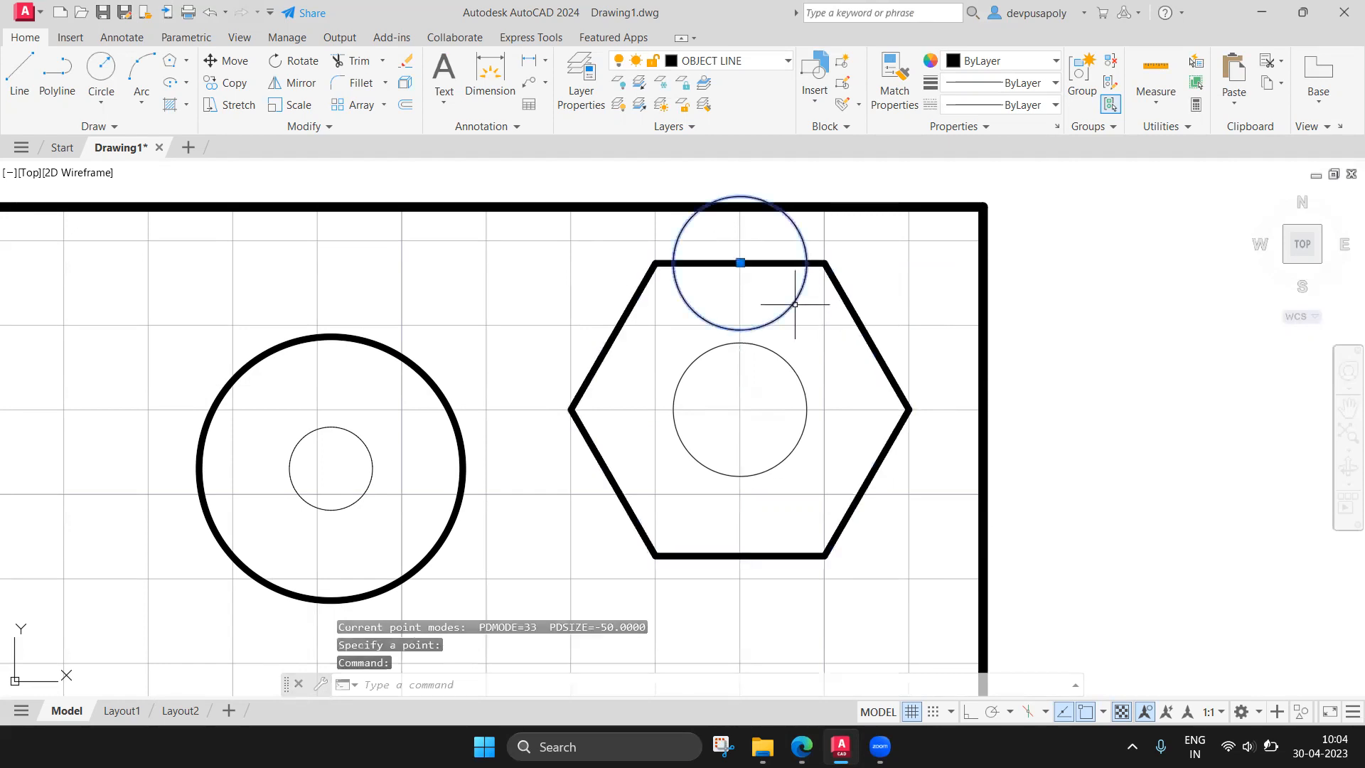
{"action": "key", "text": "Delete"}
Draw connected lines from the top of the hexagon's point marker to the upper-right vertex, the upper-left vertex and back to the start.
{"action": "type", "text": "line"}
{"action": "key", "text": "Return"}
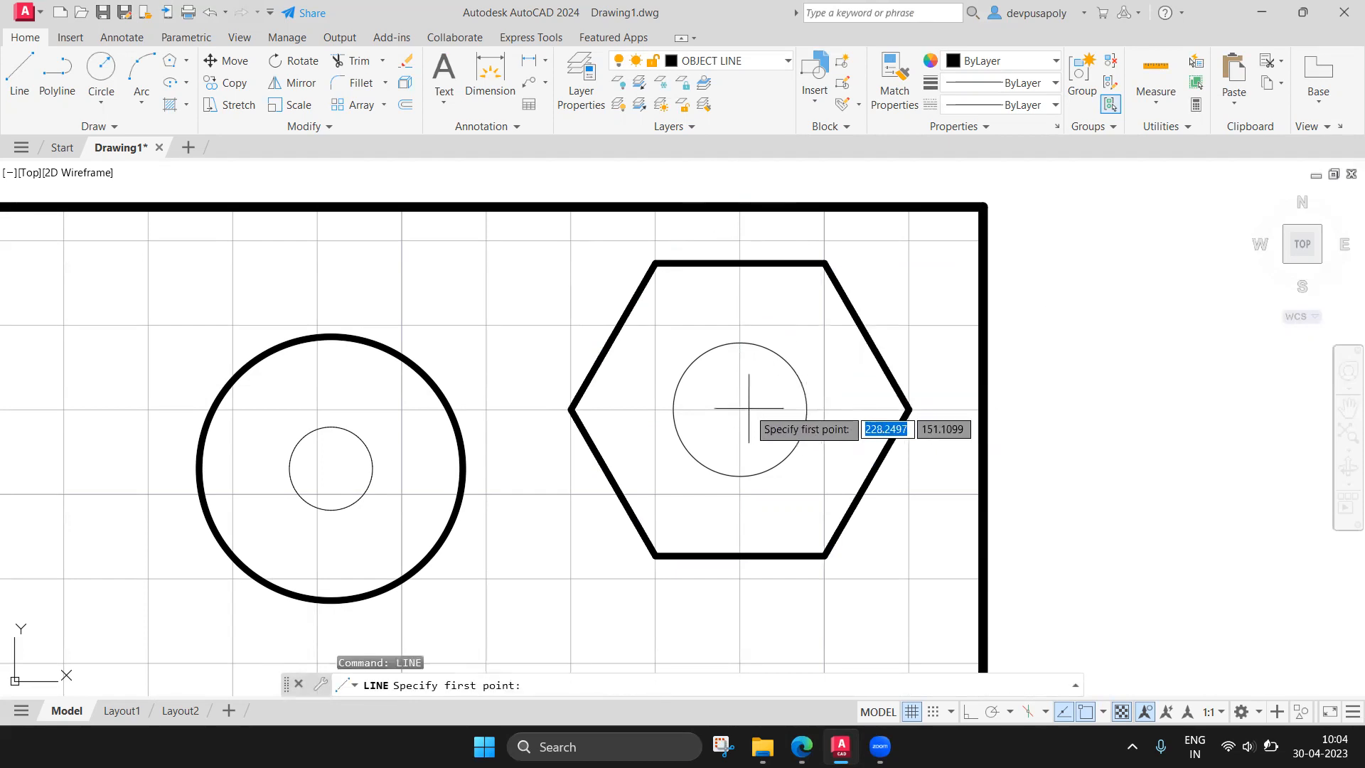
{"action": "left_click", "coordinate": [740, 344]}
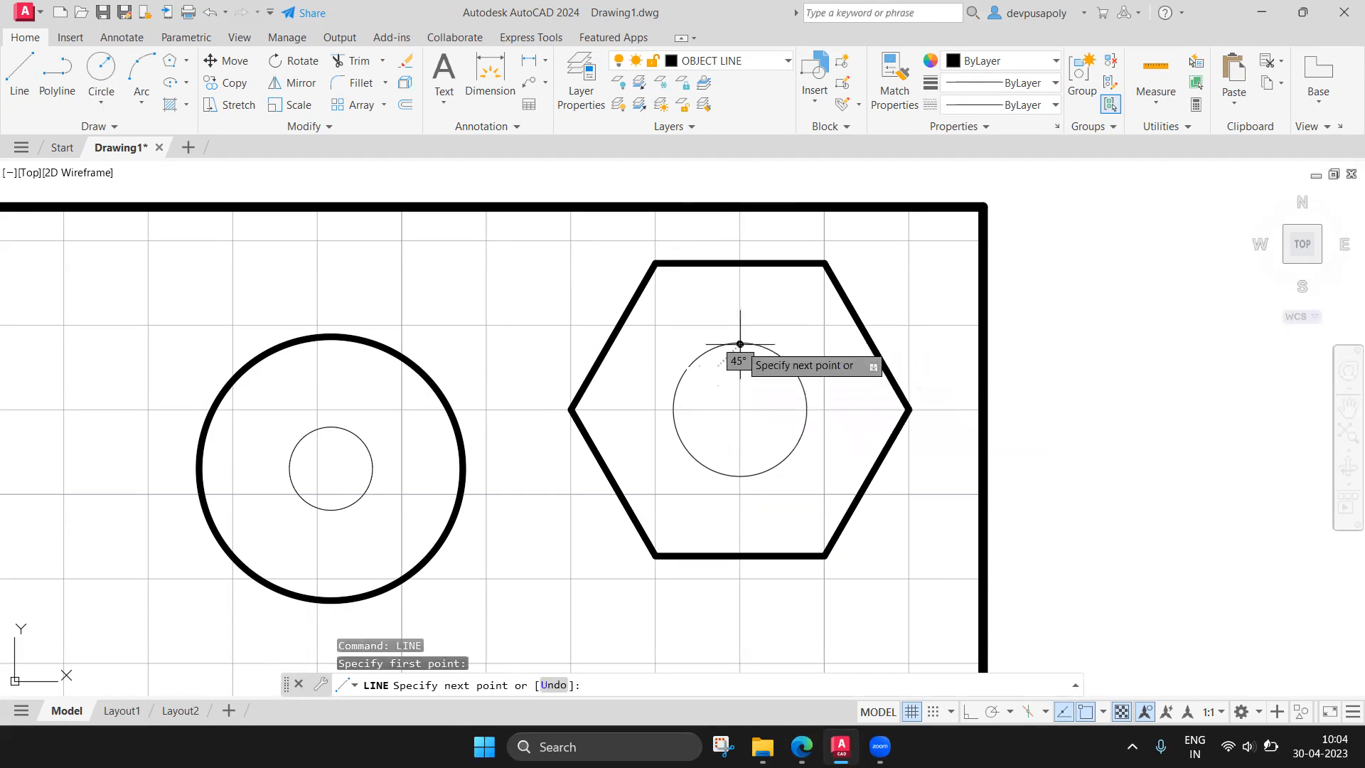
{"action": "left_click", "coordinate": [824, 263]}
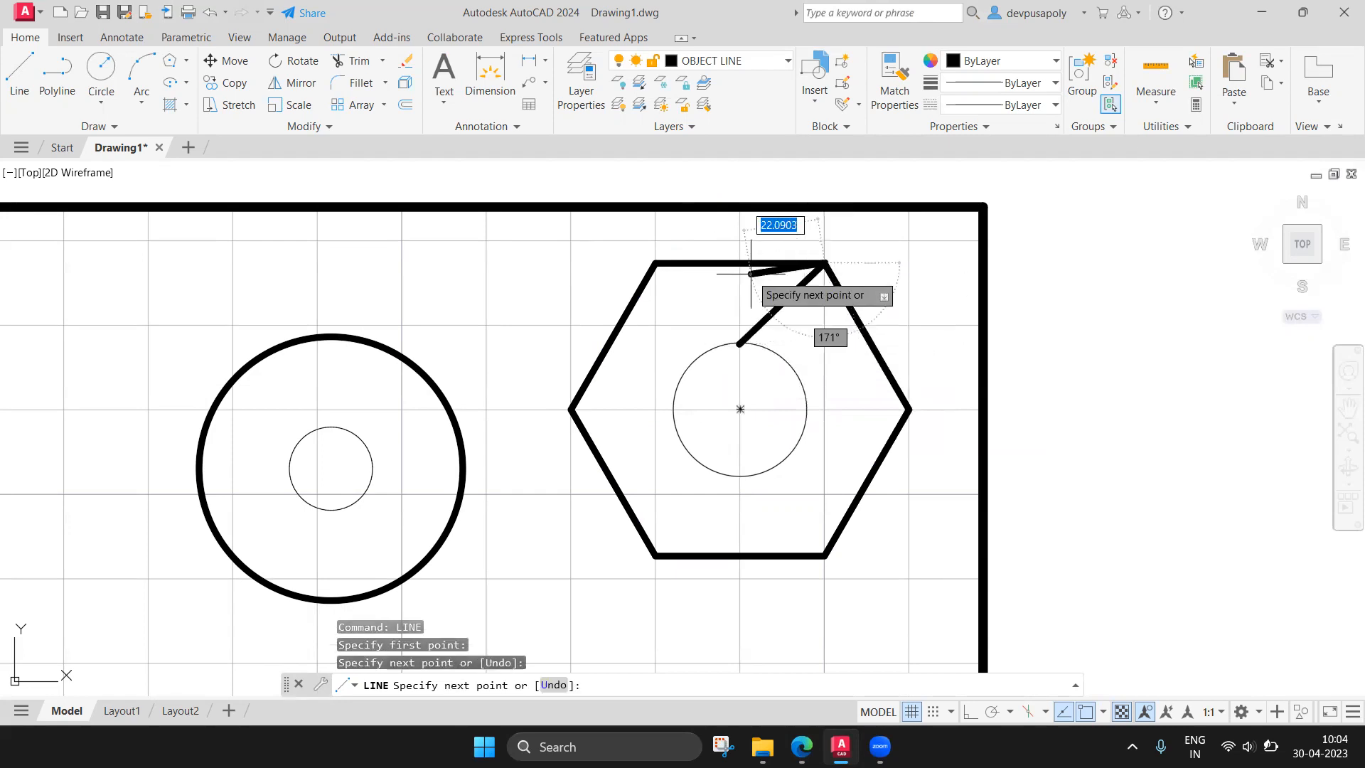
{"action": "left_click", "coordinate": [654, 263]}
{"action": "left_click", "coordinate": [739, 343]}
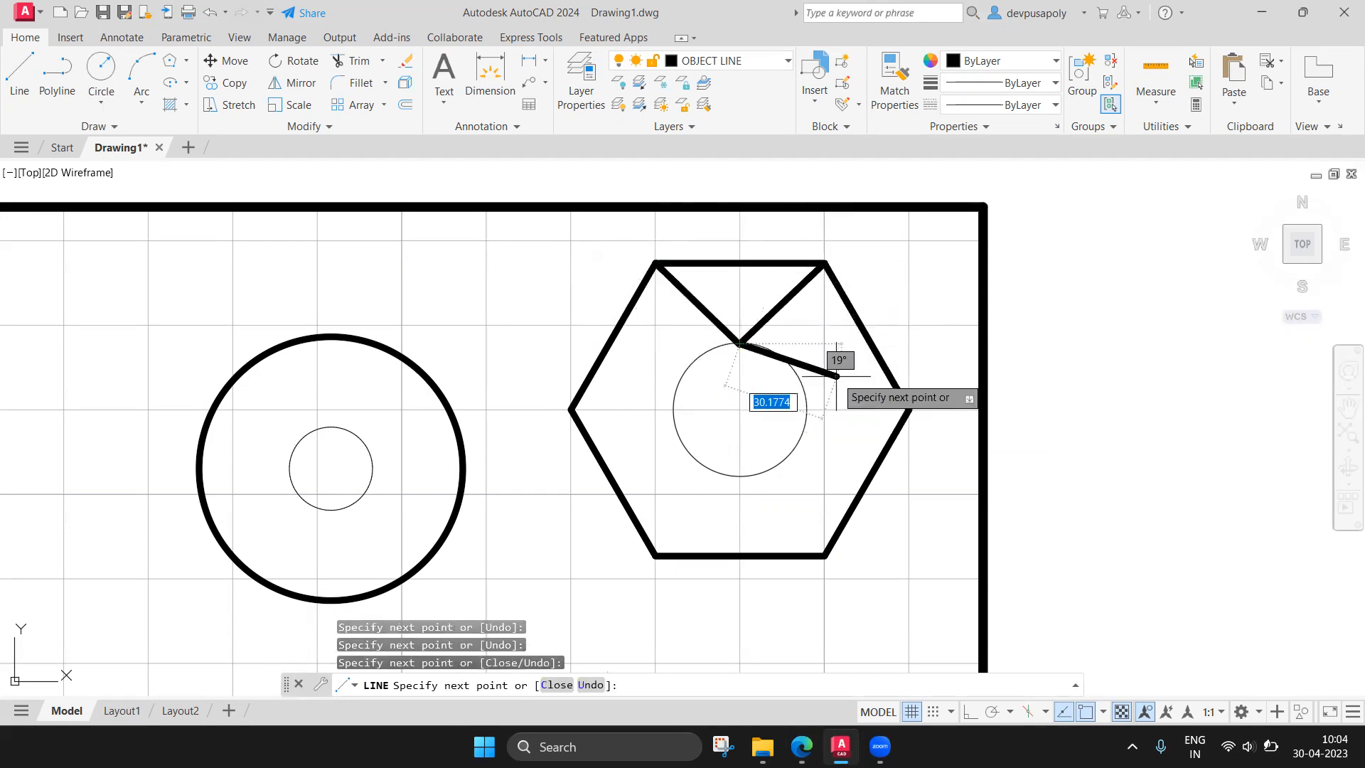
{"action": "key", "text": "Escape"}
{"action": "scroll", "coordinate": [802, 402], "scroll_direction": "up", "scroll_amount": 4}
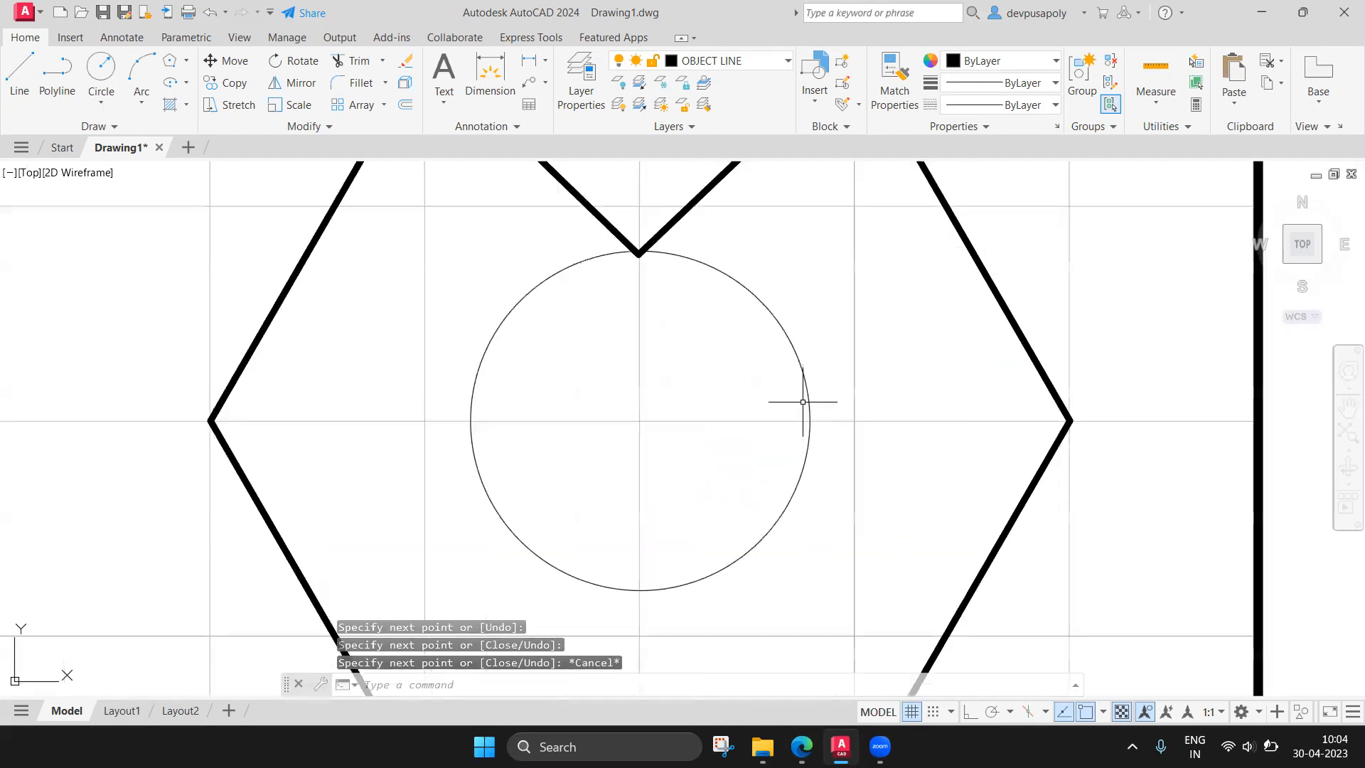
{"action": "scroll", "coordinate": [802, 401], "scroll_direction": "down", "scroll_amount": 9}
{"action": "scroll", "coordinate": [618, 426], "scroll_direction": "up", "scroll_amount": 6}
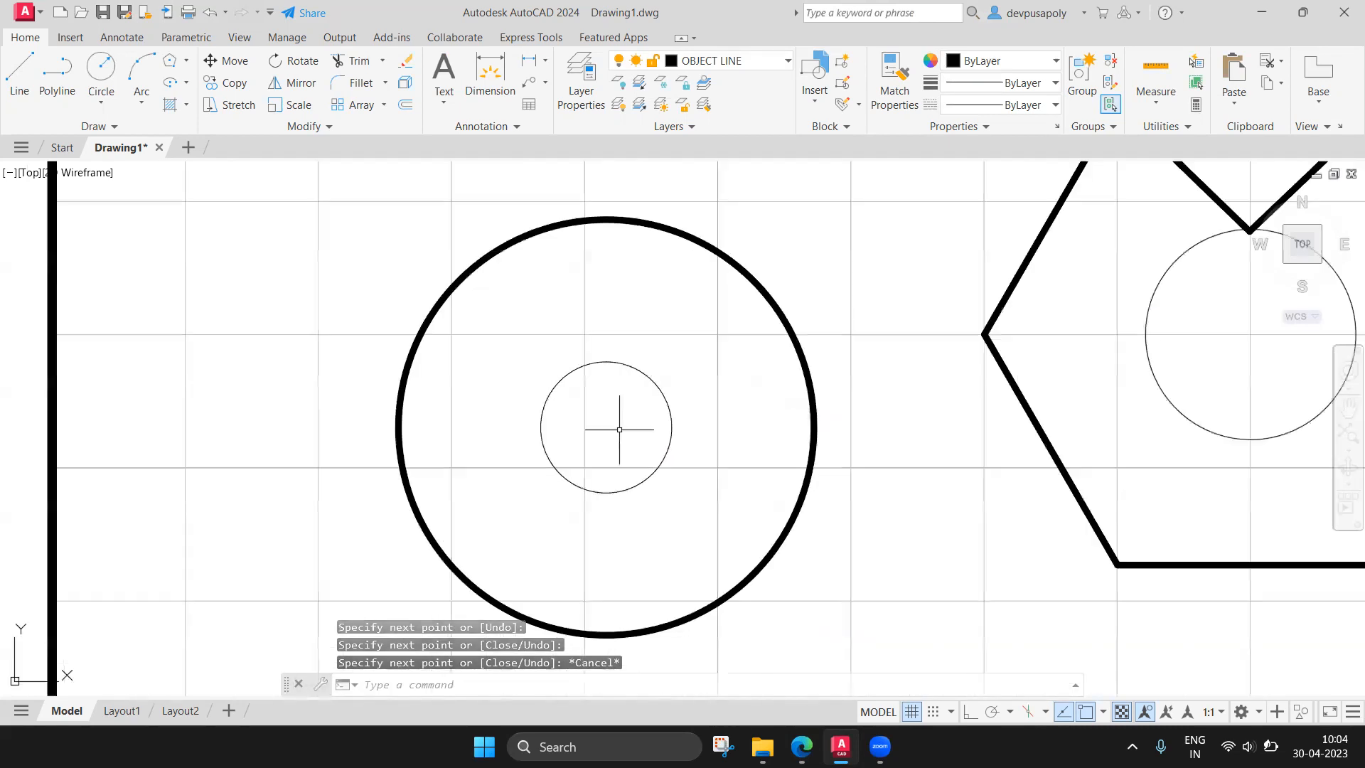
{"action": "left_click", "coordinate": [667, 406]}
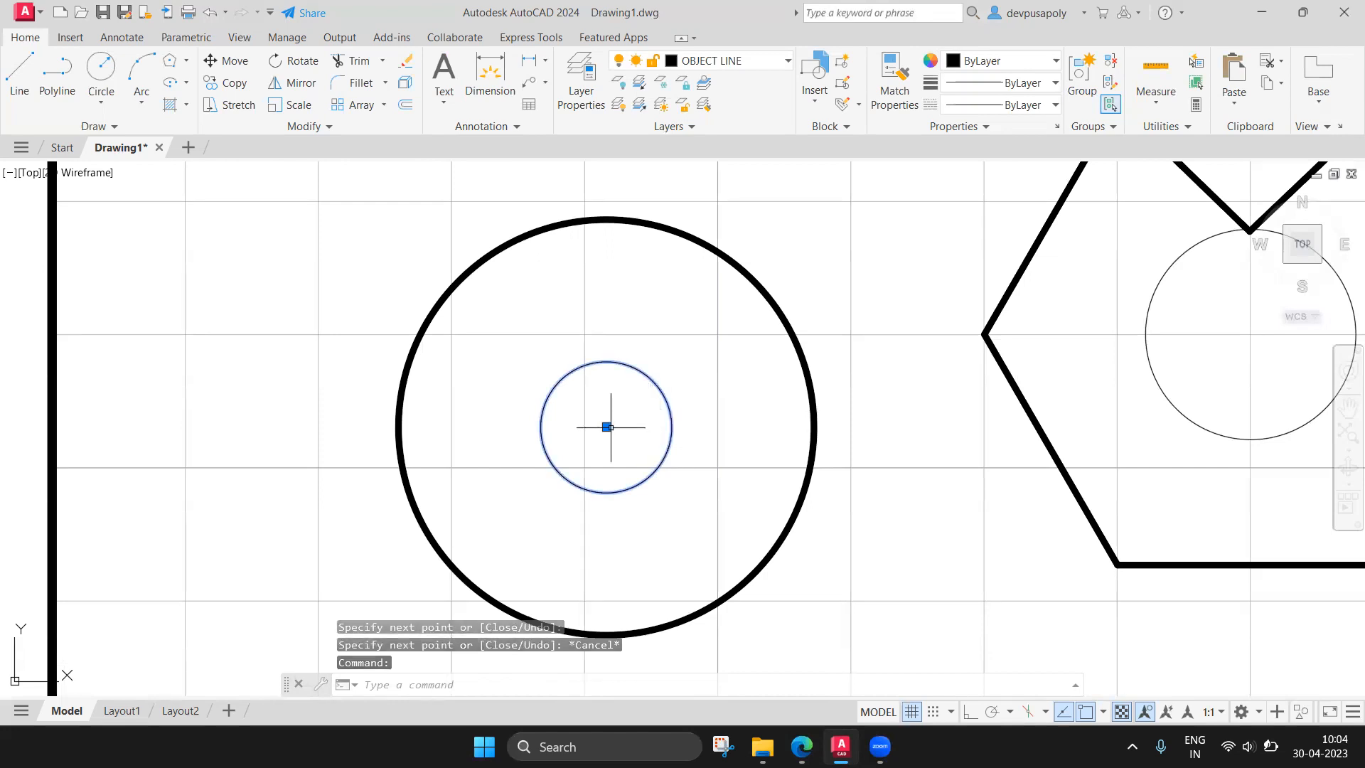
{"action": "key", "text": "Escape"}
{"action": "type", "text": "line"}
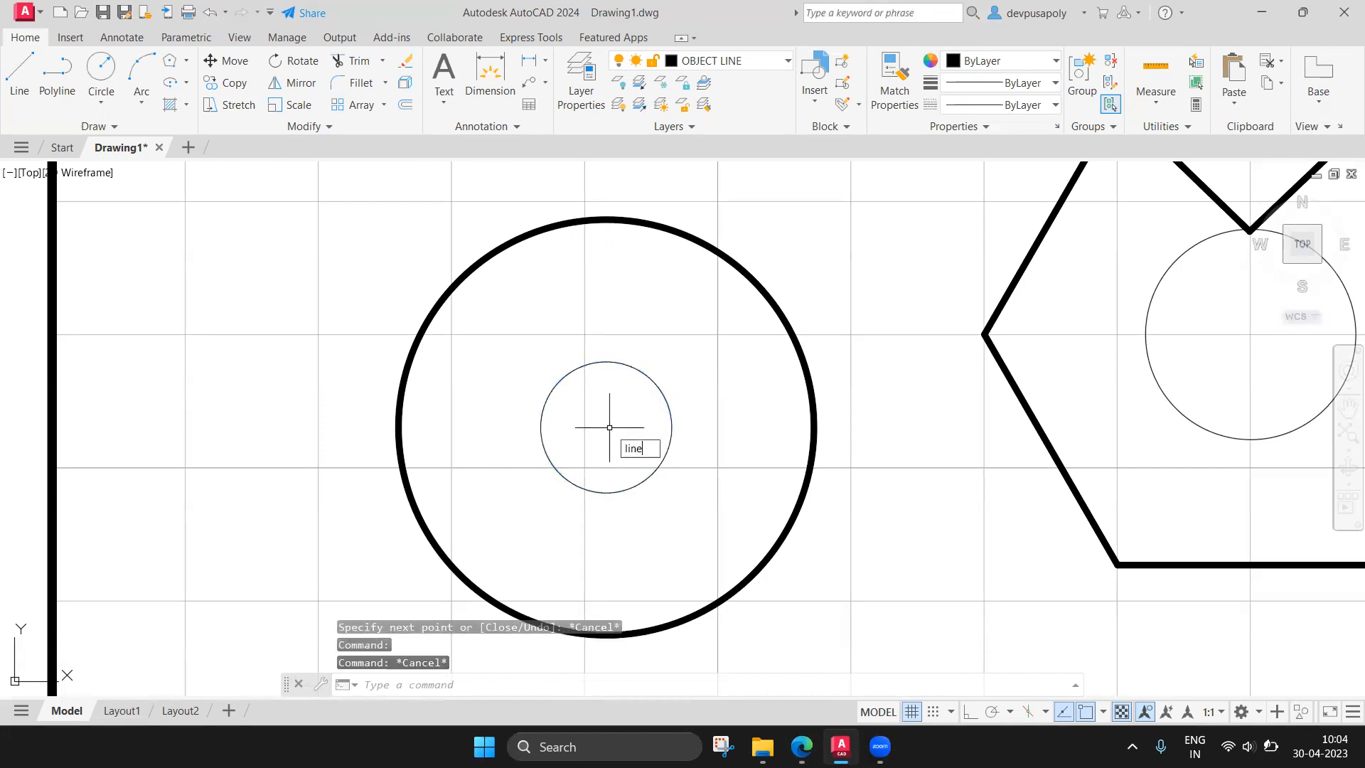
{"action": "key", "text": "Return"}
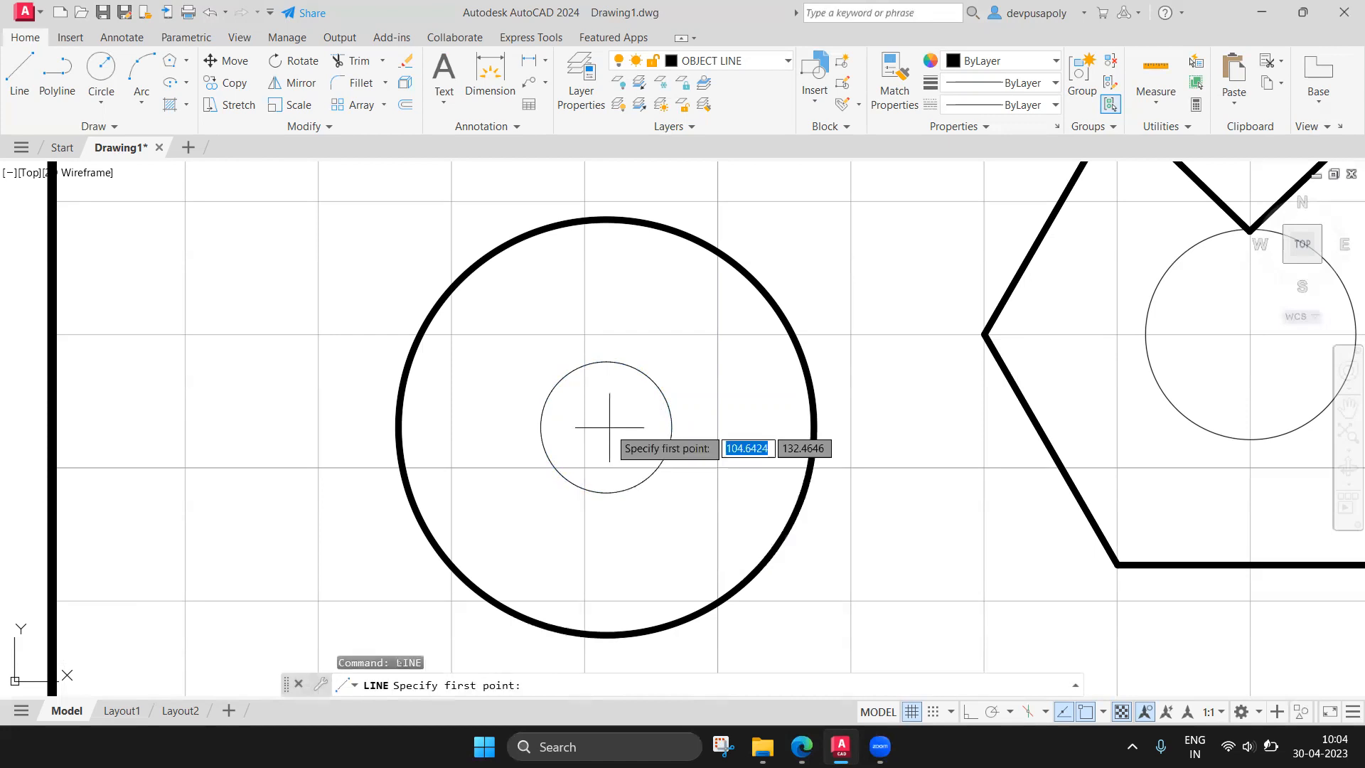
{"action": "left_click", "coordinate": [653, 383]}
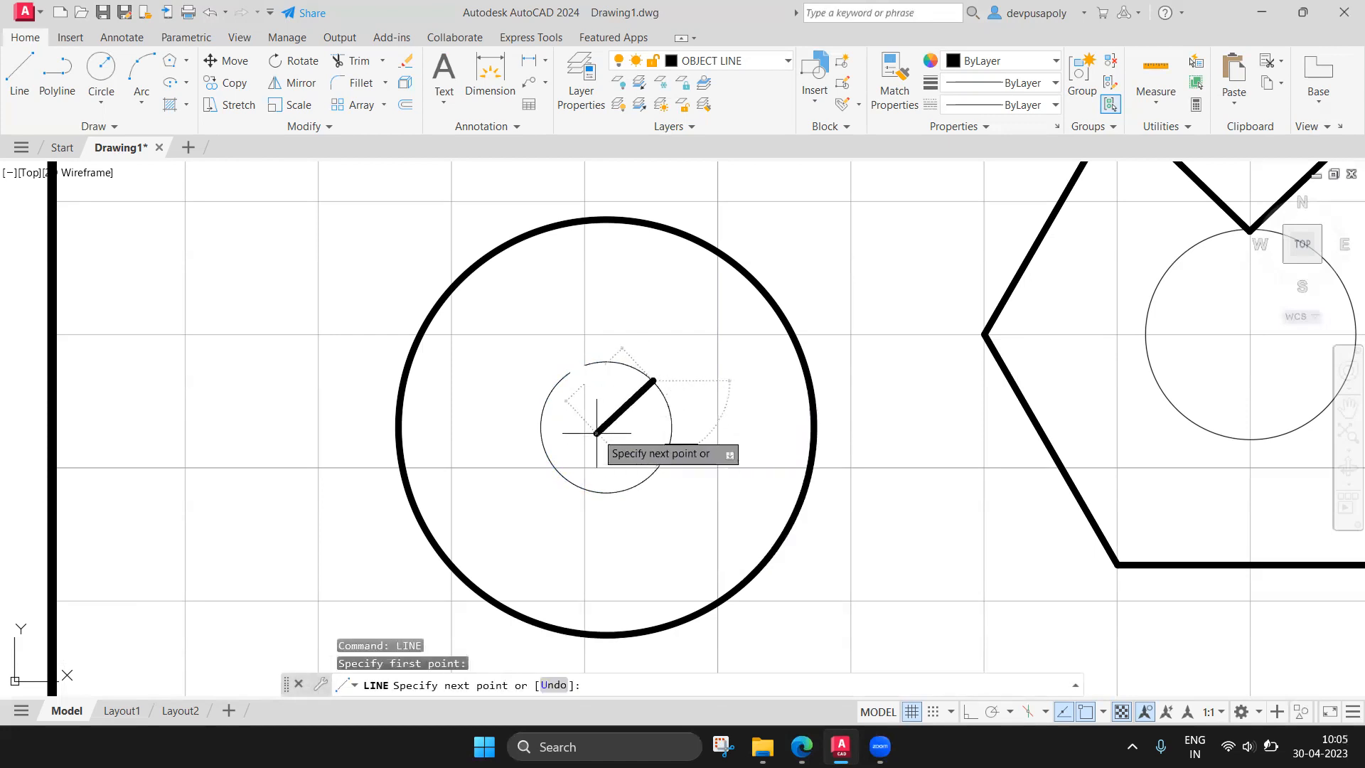
{"action": "key", "text": "Escape"}
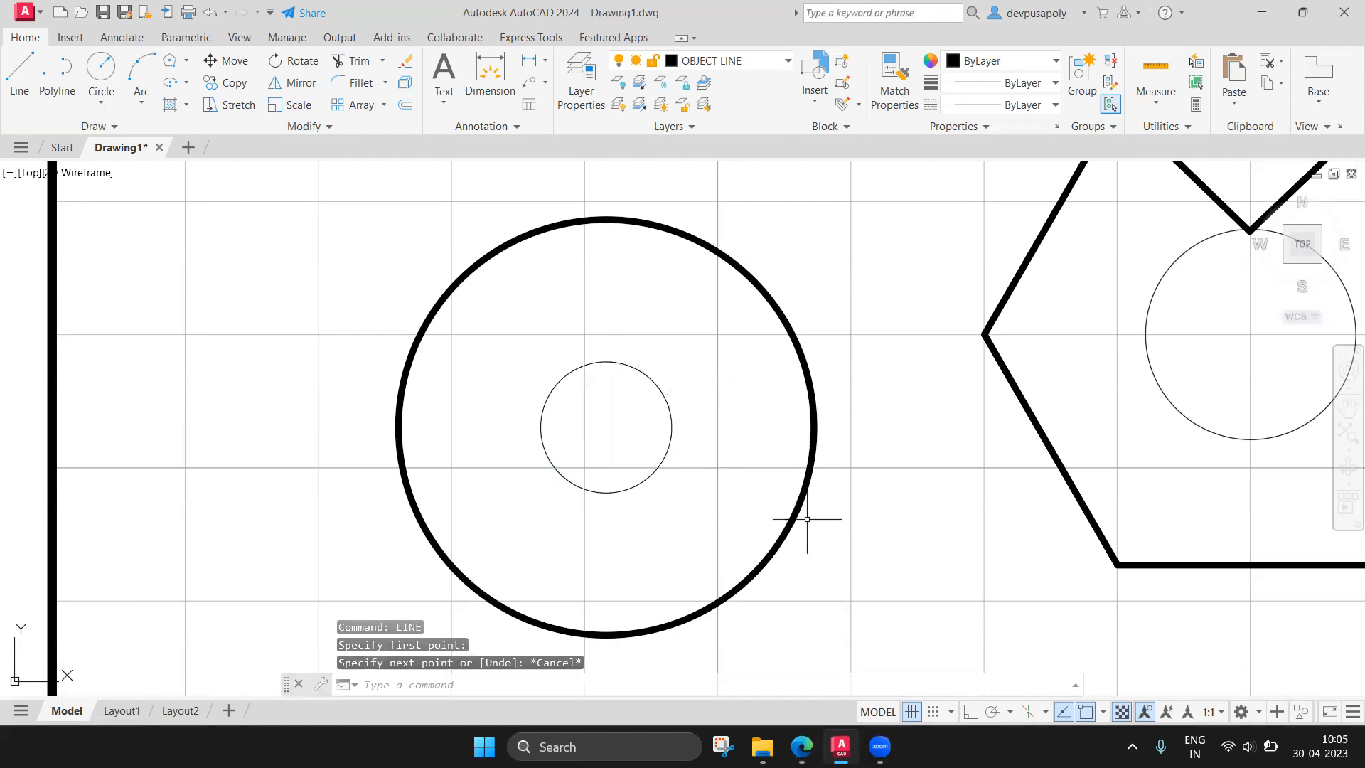
Draw a line from the large circle's centre to its top quadrant and continue it as a diamond through all four quadrants.
{"action": "key", "text": "Return"}
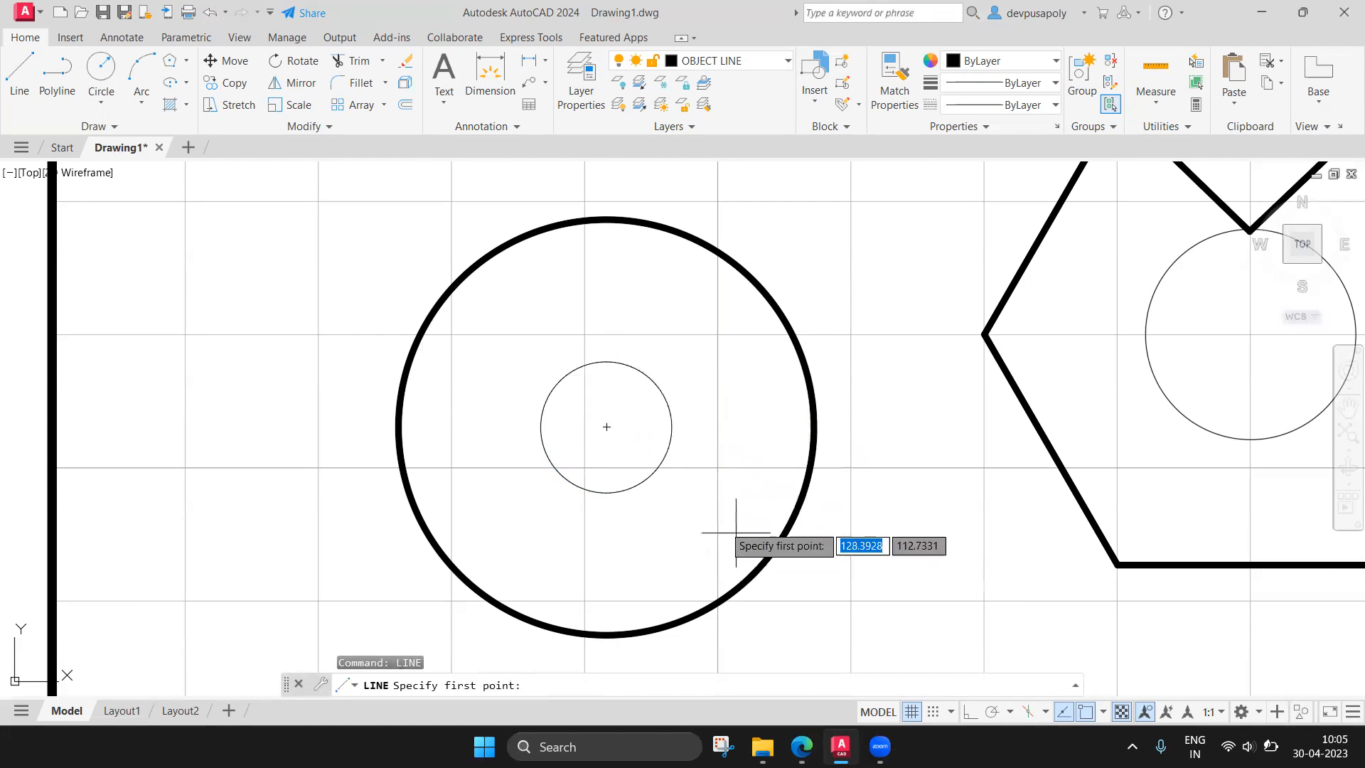
{"action": "left_click", "coordinate": [607, 428]}
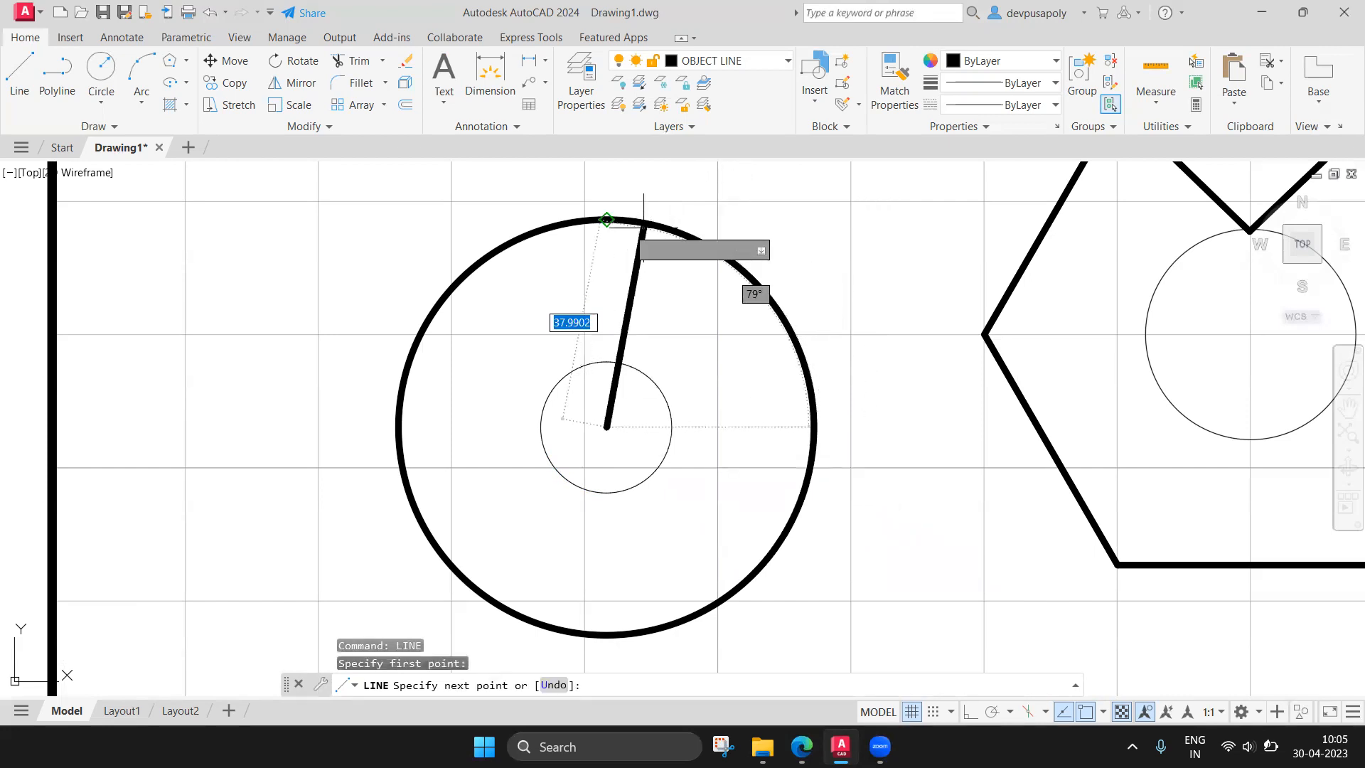
{"action": "left_click", "coordinate": [606, 220]}
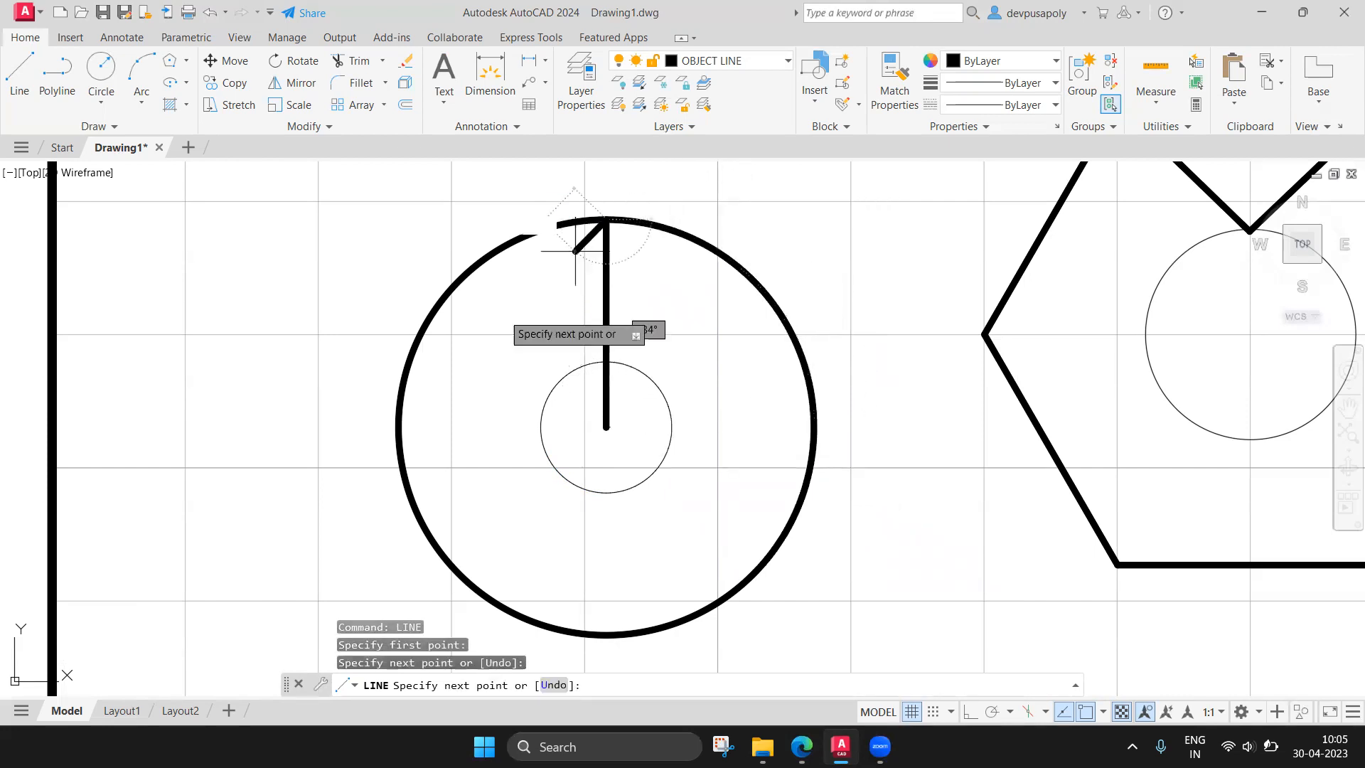
{"action": "left_click", "coordinate": [397, 427]}
{"action": "left_click", "coordinate": [606, 634]}
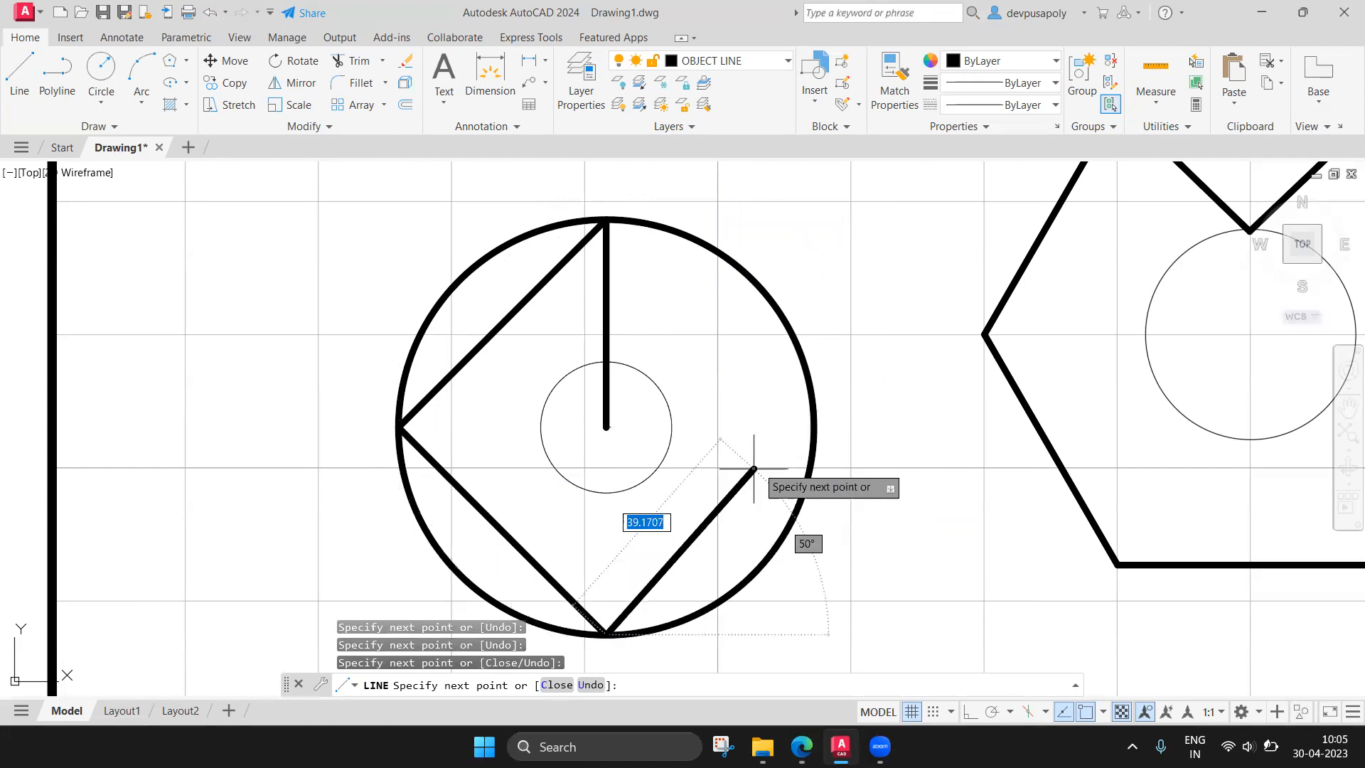
{"action": "left_click", "coordinate": [814, 427]}
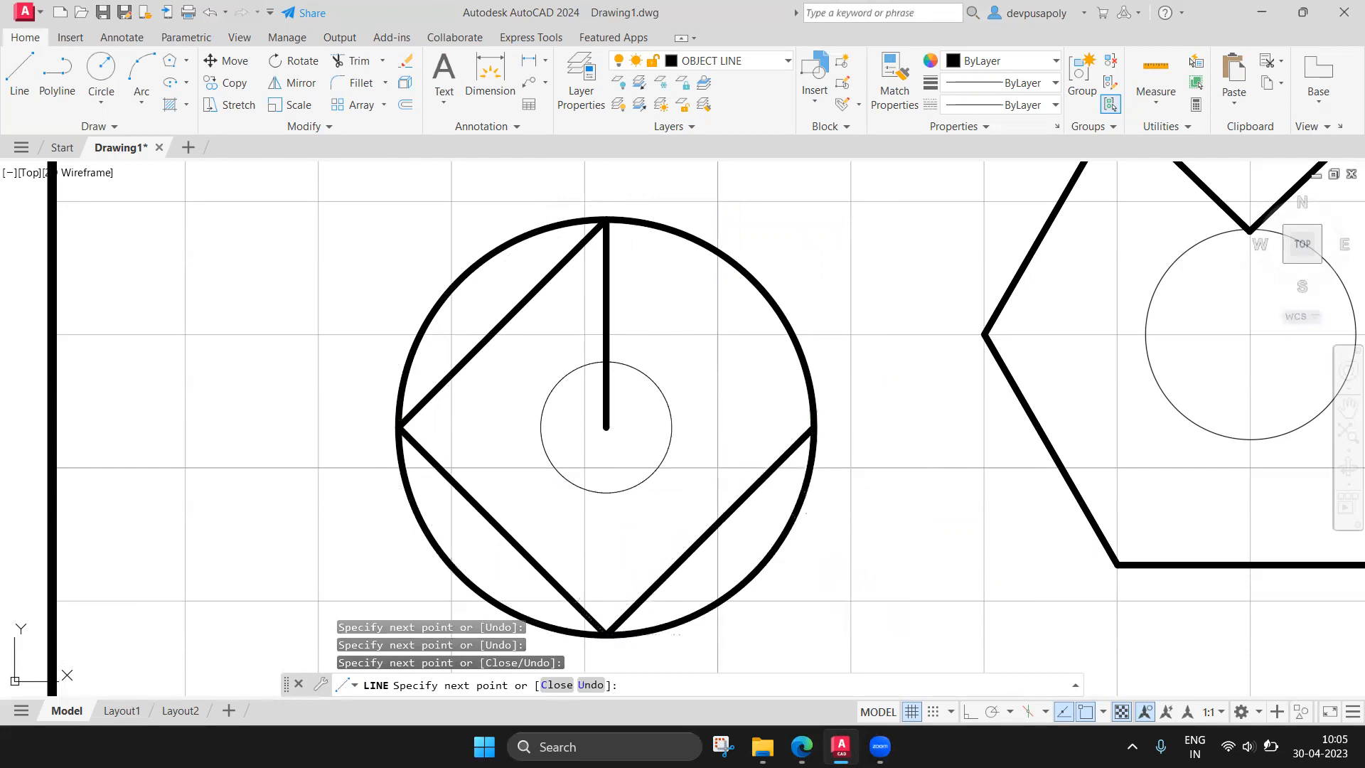
{"action": "left_click", "coordinate": [606, 220]}
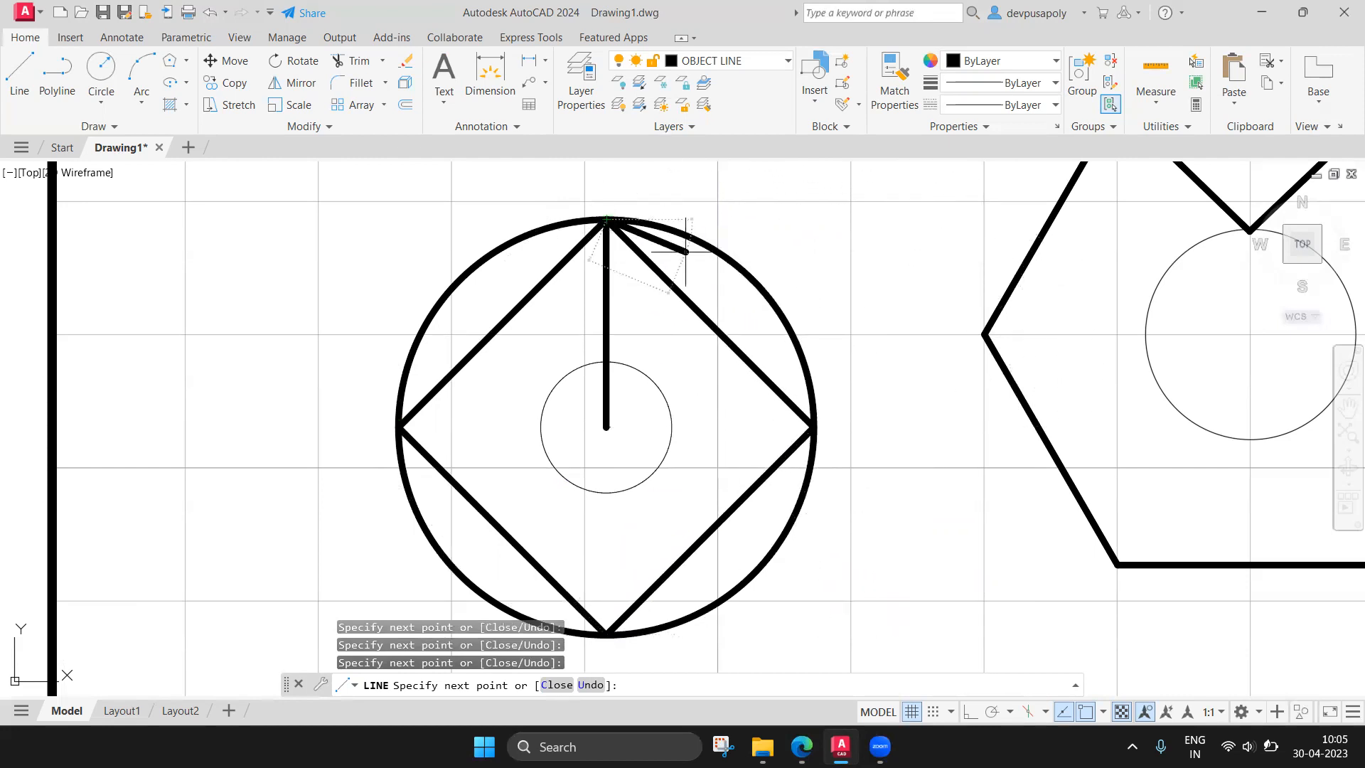
{"action": "key", "text": "Escape"}
Switch to the PDF textbook in Edge and read about the point size options and the Node, Nearest and M2P object snaps.
{"action": "scroll", "coordinate": [853, 371], "scroll_direction": "down", "scroll_amount": 1}
{"action": "middle_click_drag", "start_coordinate": [936, 448], "coordinate": [688, 445]}
{"action": "left_click", "coordinate": [801, 746]}
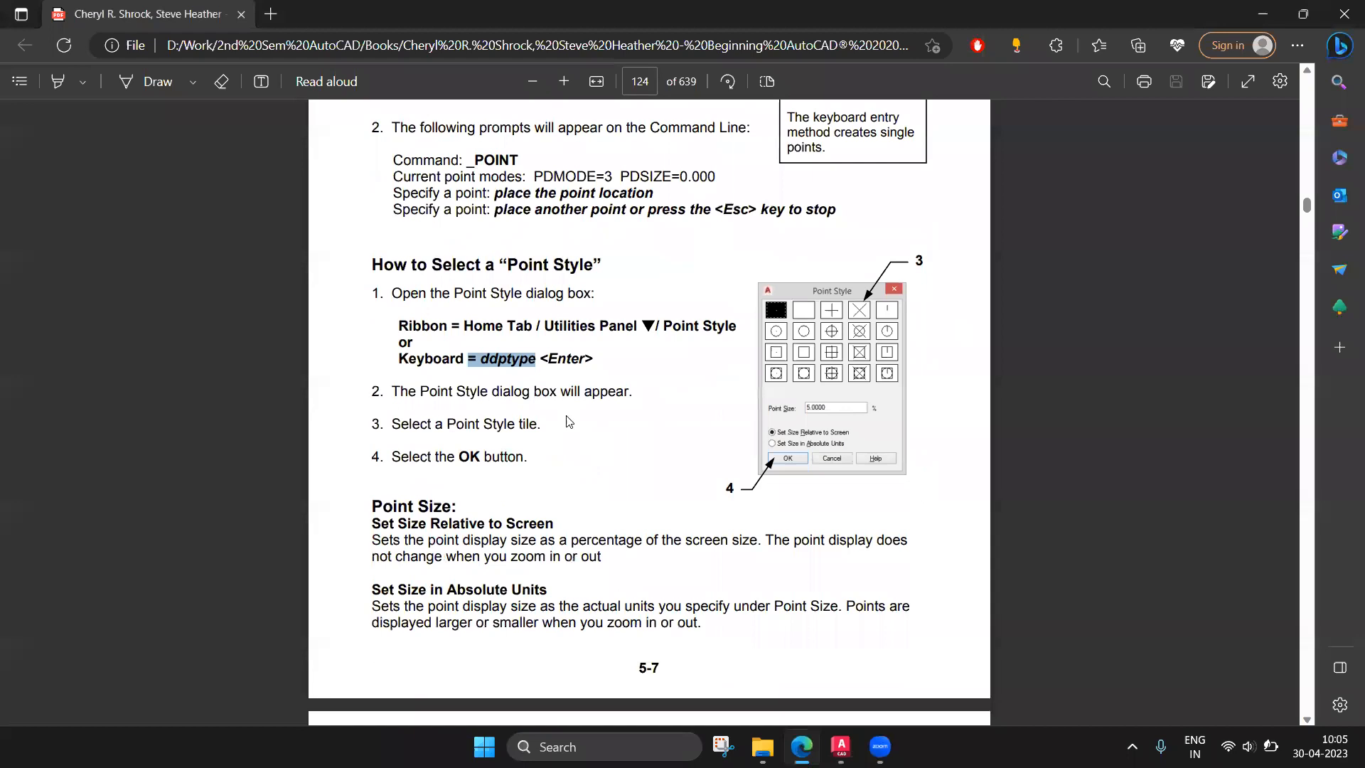
{"action": "scroll", "coordinate": [554, 406], "scroll_direction": "down", "scroll_amount": 3}
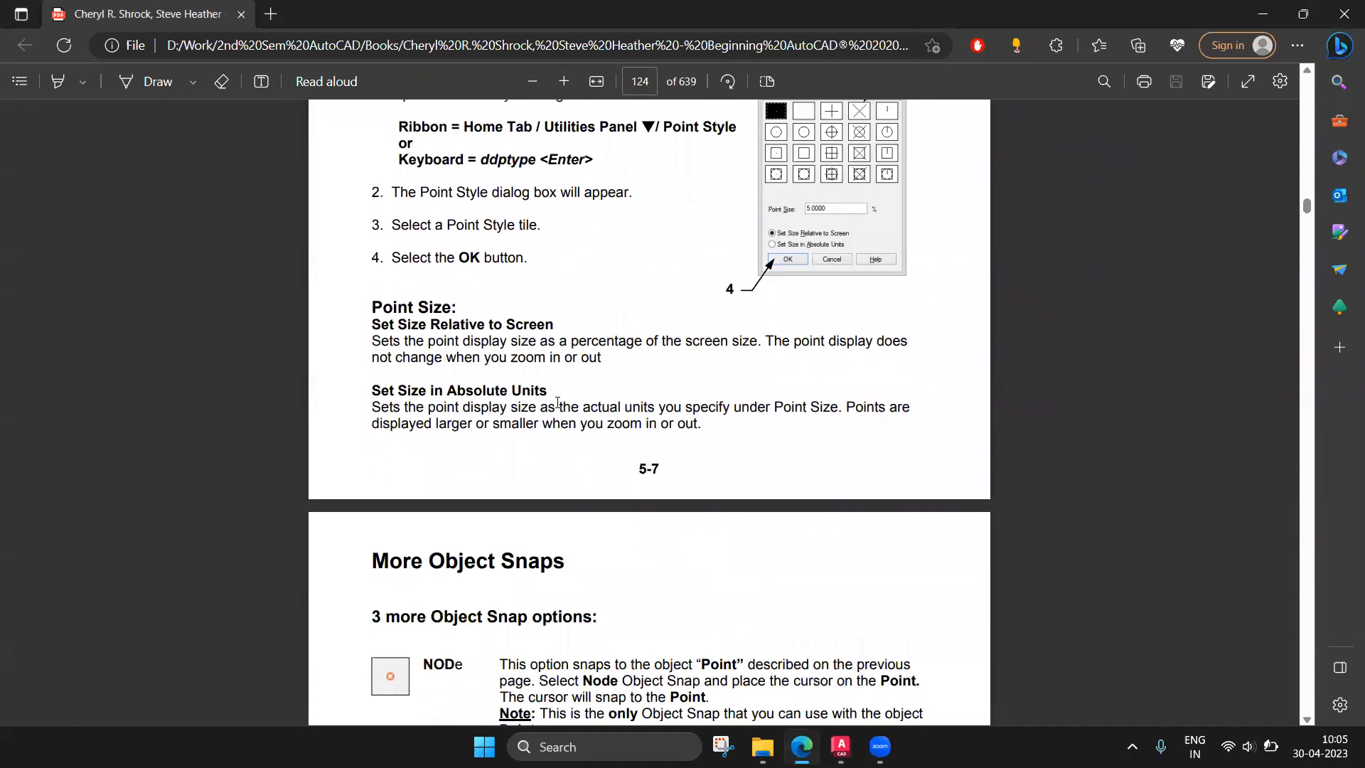
{"action": "scroll", "coordinate": [558, 402], "scroll_direction": "down", "scroll_amount": 5}
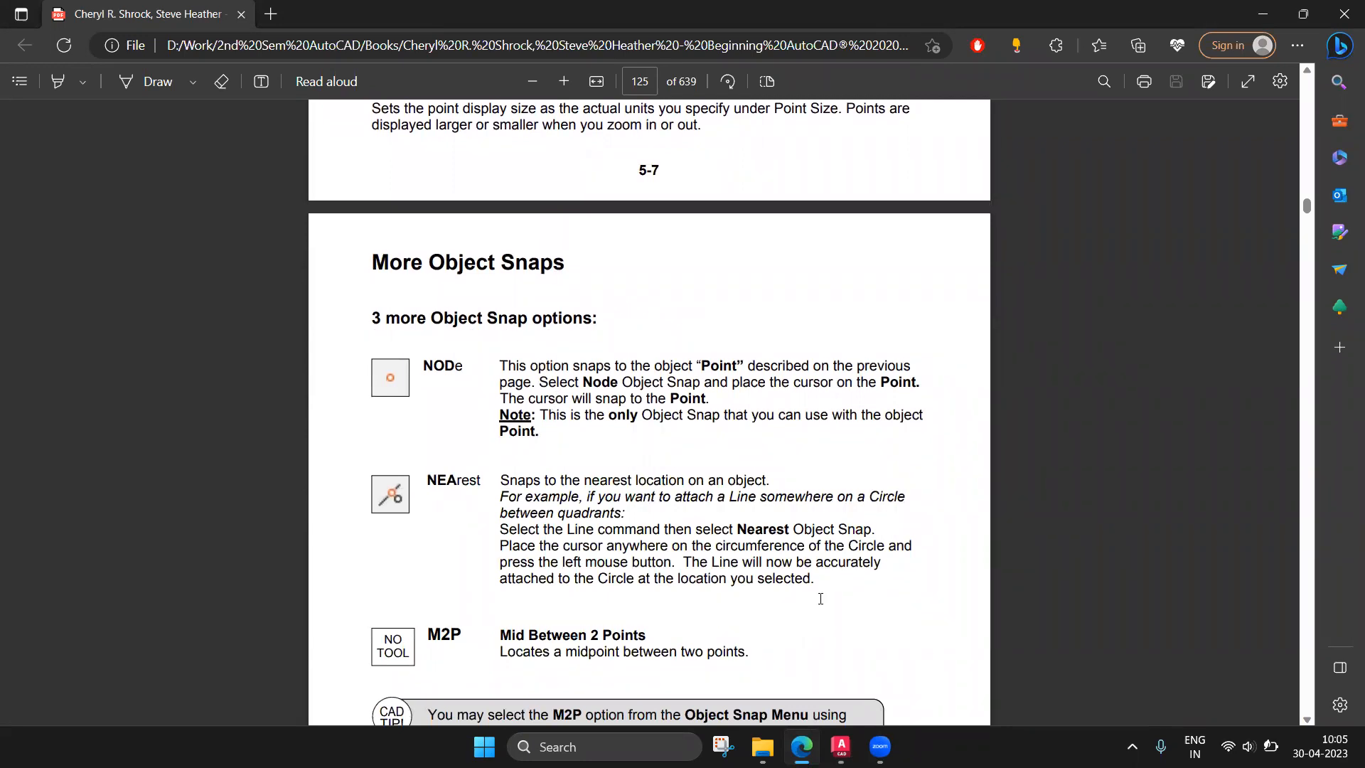
Switch to AutoCAD and place a point at the hexagon's lower-left vertex.
{"action": "left_click", "coordinate": [840, 746]}
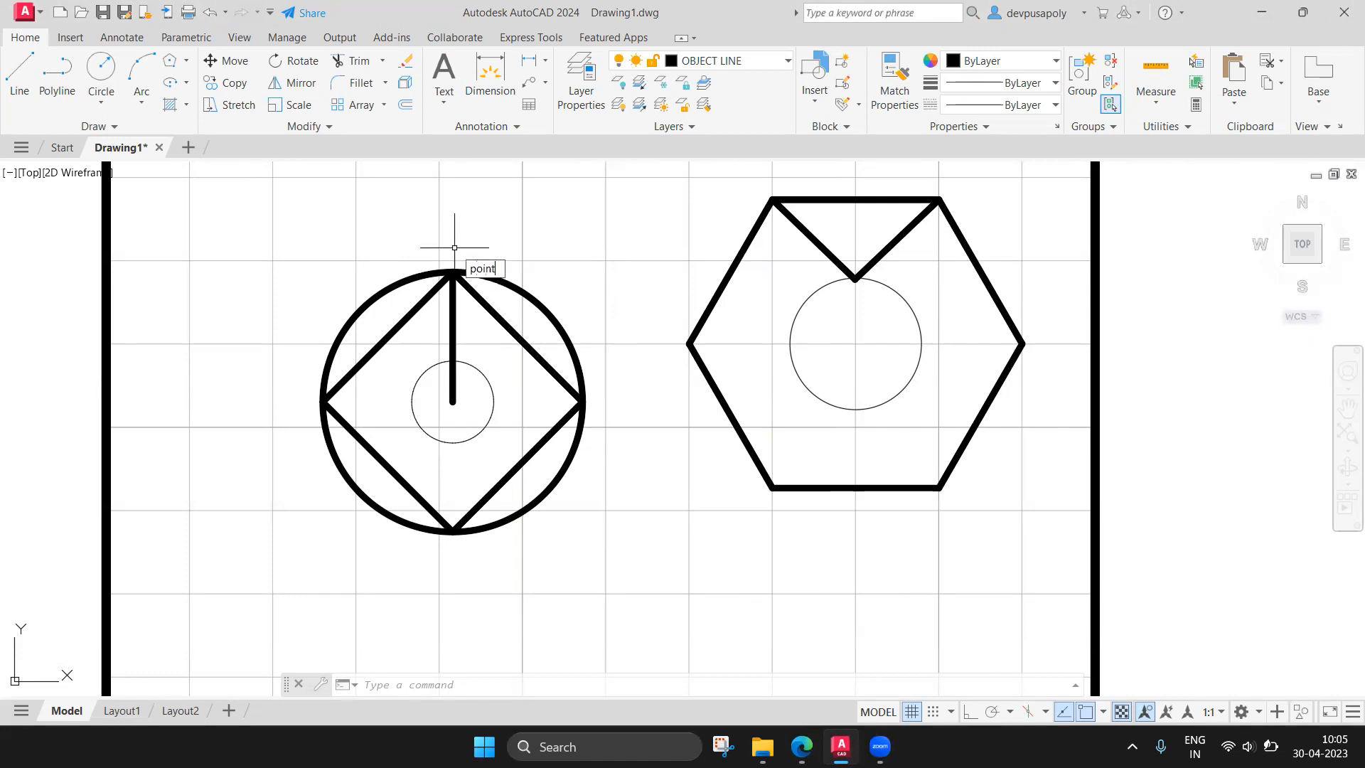
{"action": "key", "text": "Return"}
{"action": "left_click", "coordinate": [856, 343]}
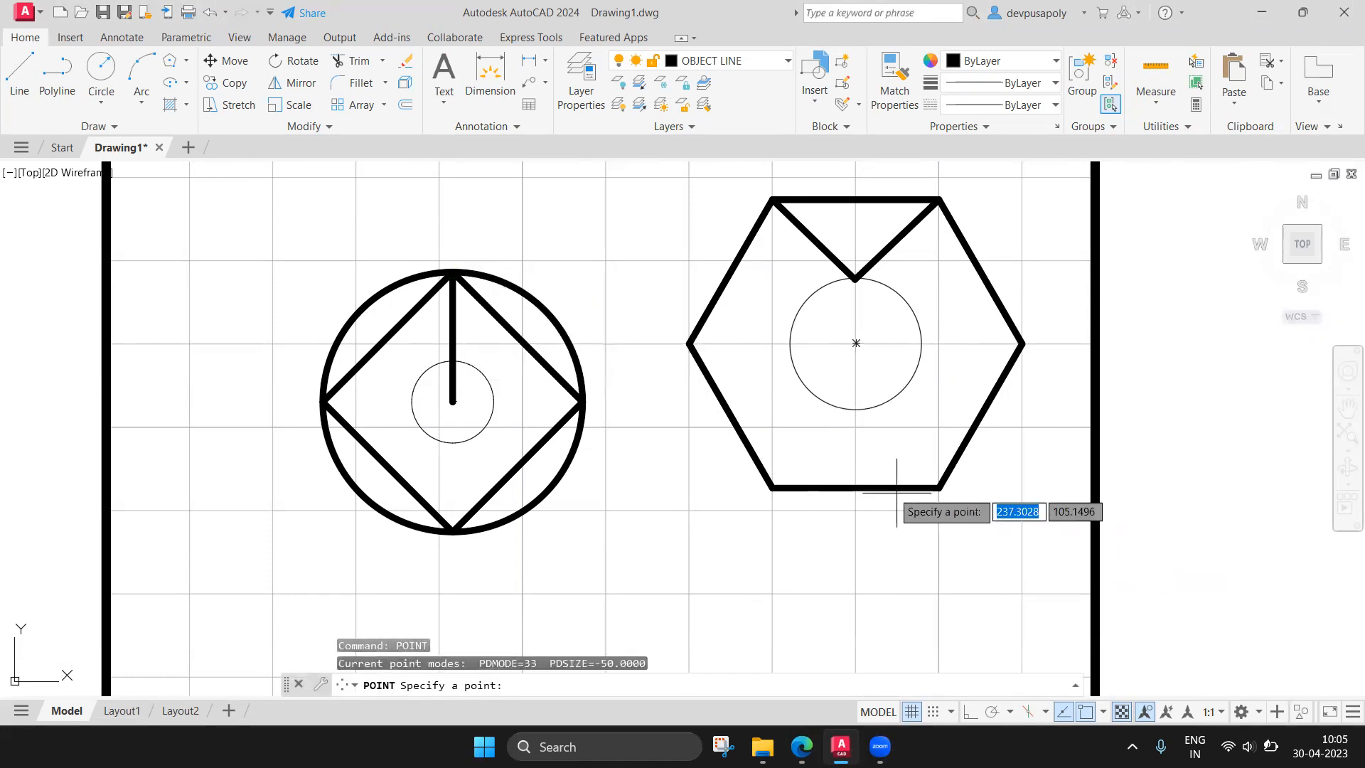
{"action": "left_click", "coordinate": [771, 487]}
{"action": "key", "text": "Escape"}
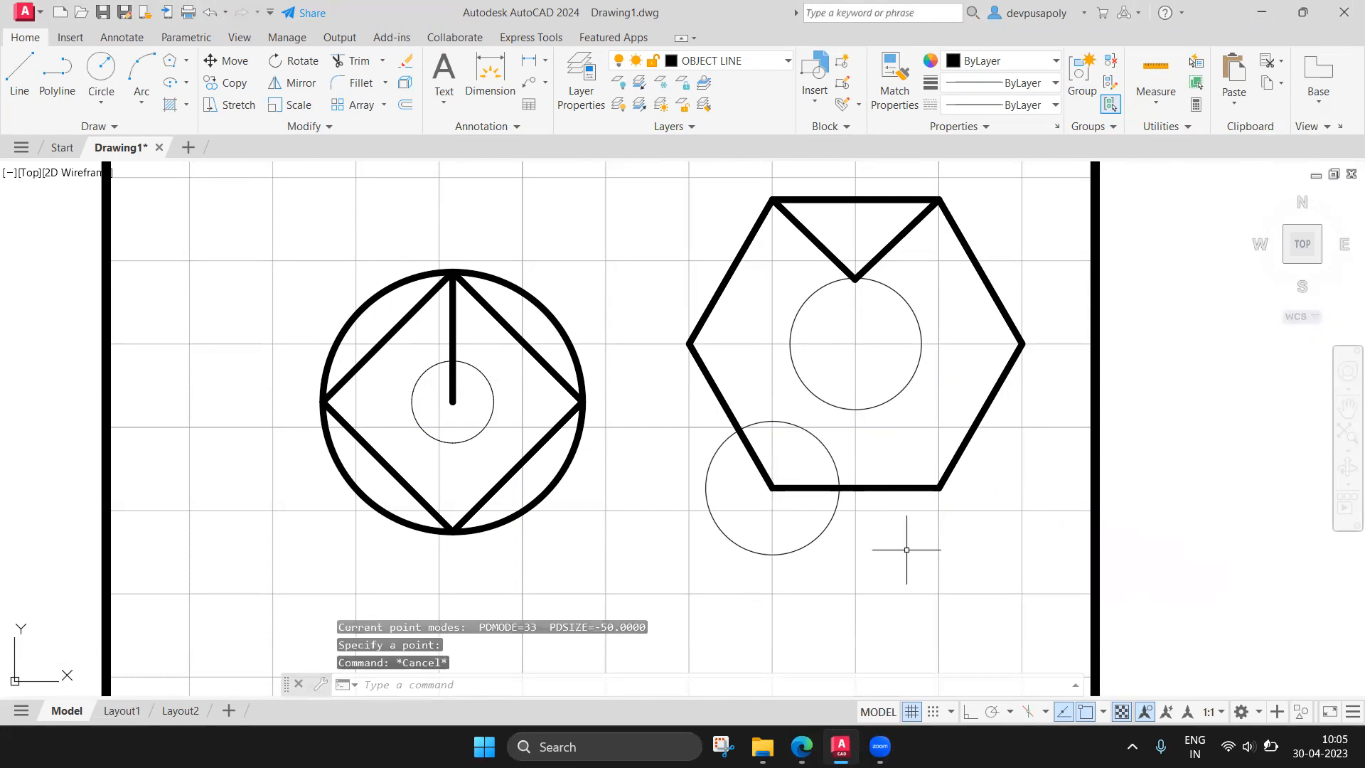
Enable the Node object snap.
{"action": "left_click", "coordinate": [1104, 712]}
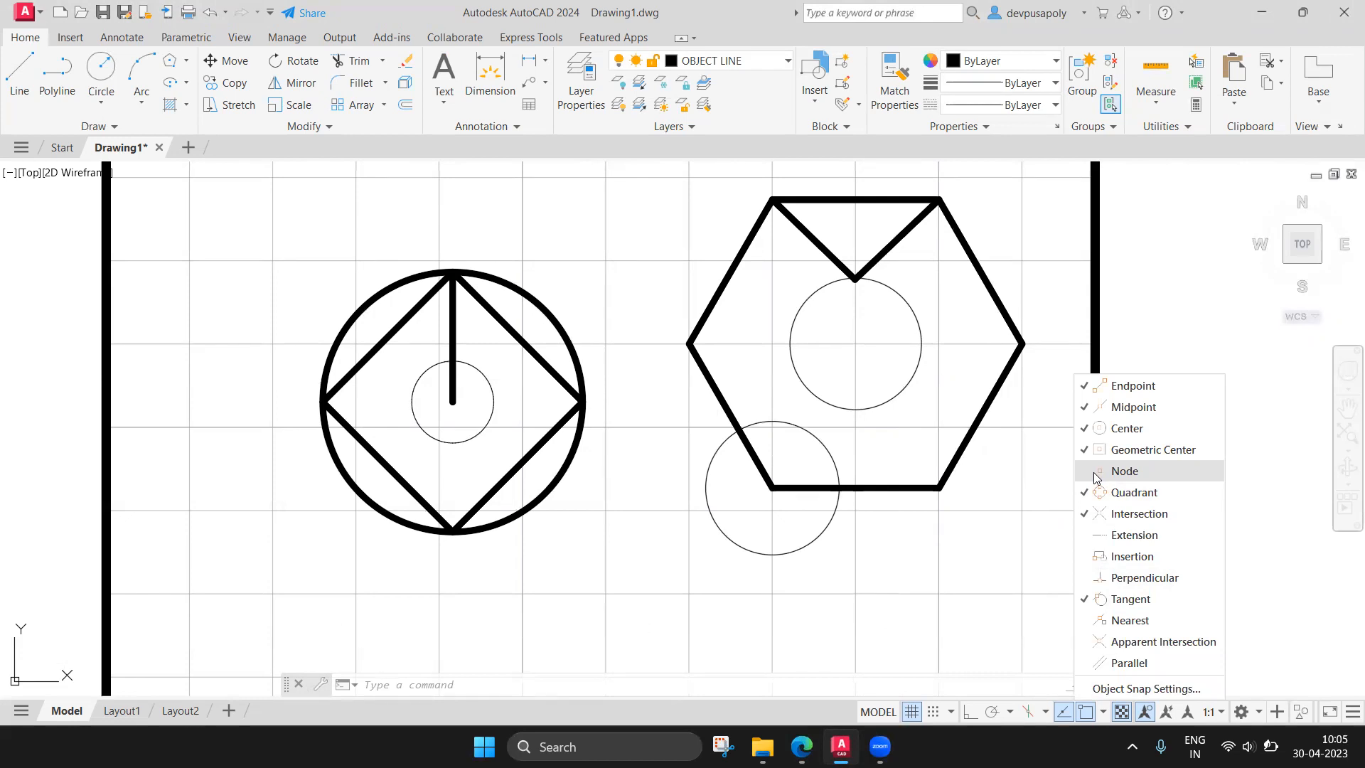
{"action": "left_click", "coordinate": [1013, 476]}
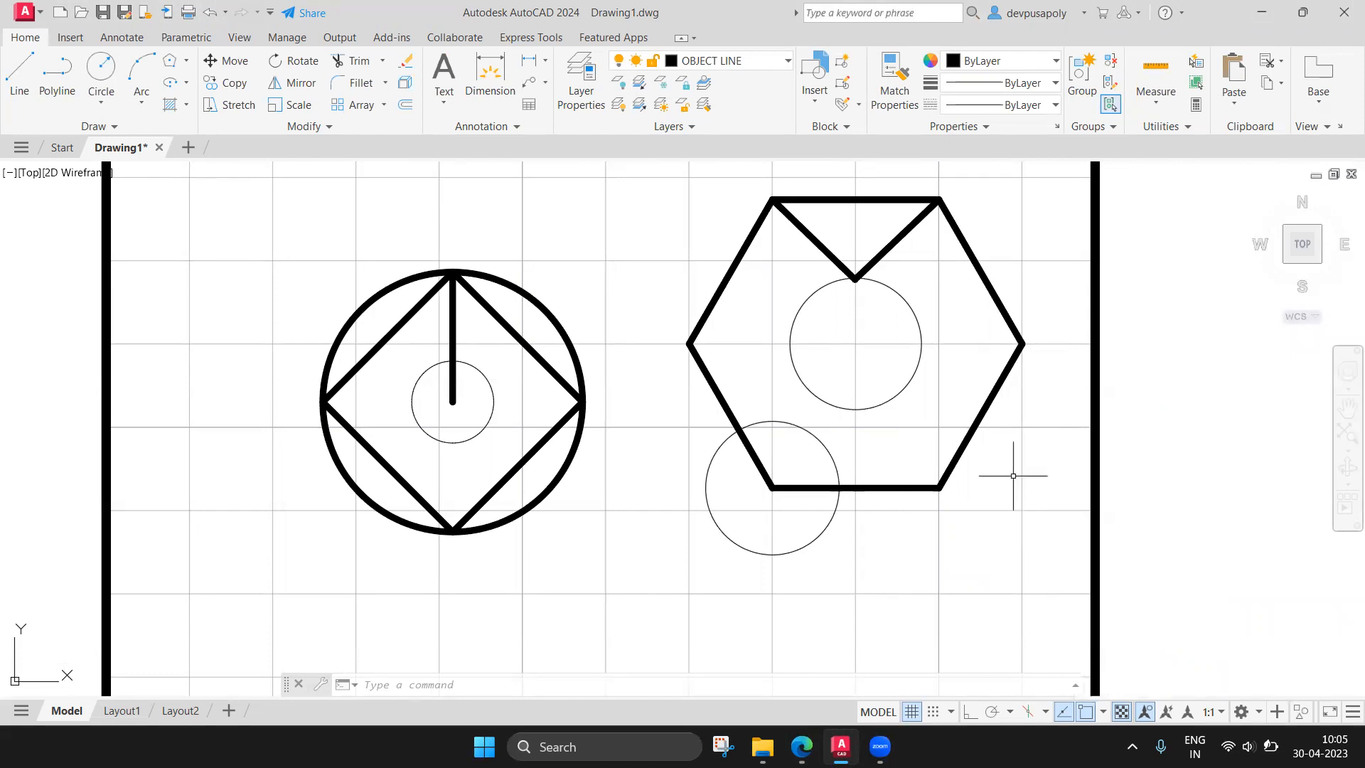
{"action": "key", "text": "Escape"}
{"action": "key", "text": "Escape"}
Draw connected lines from the hexagon's lower-left vertex to a spot below its bottom edge and up to the lower-right vertex.
{"action": "type", "text": "i"}
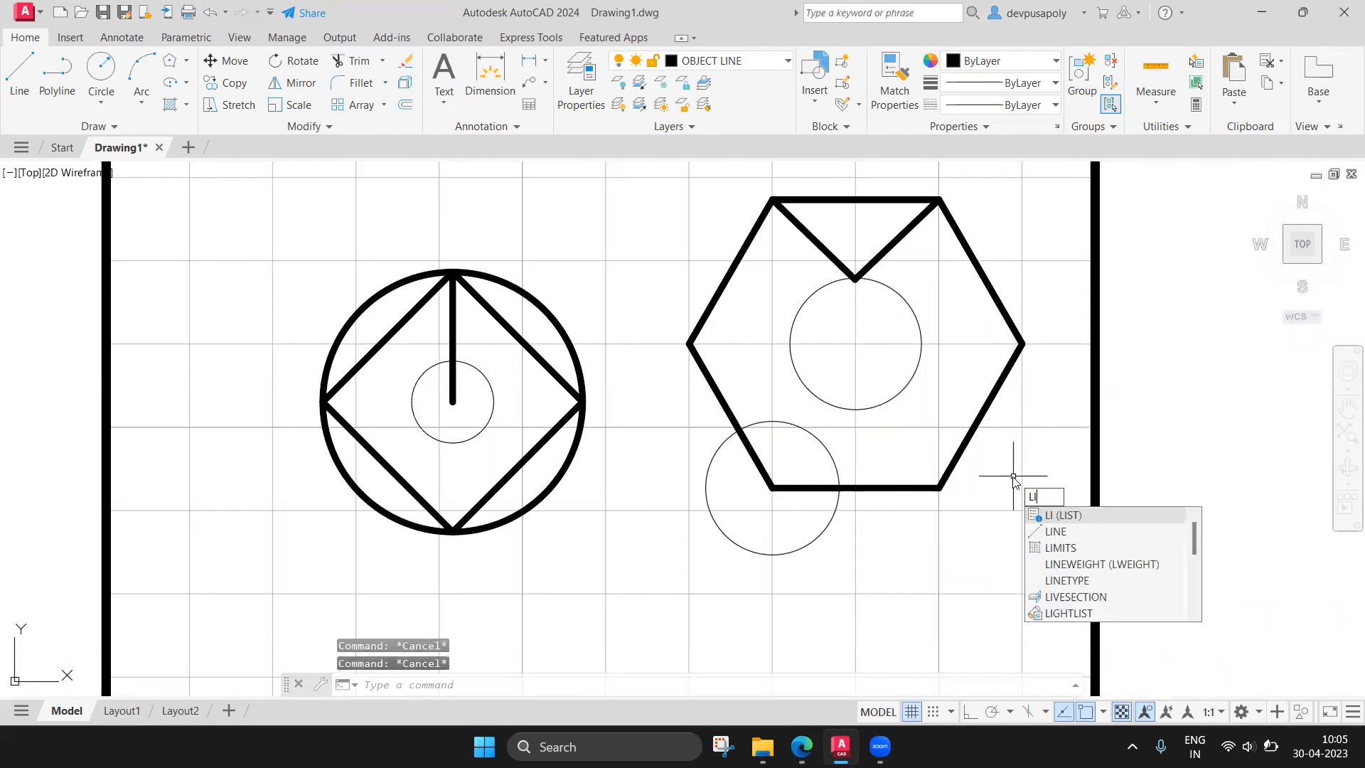
{"action": "type", "text": "ne"}
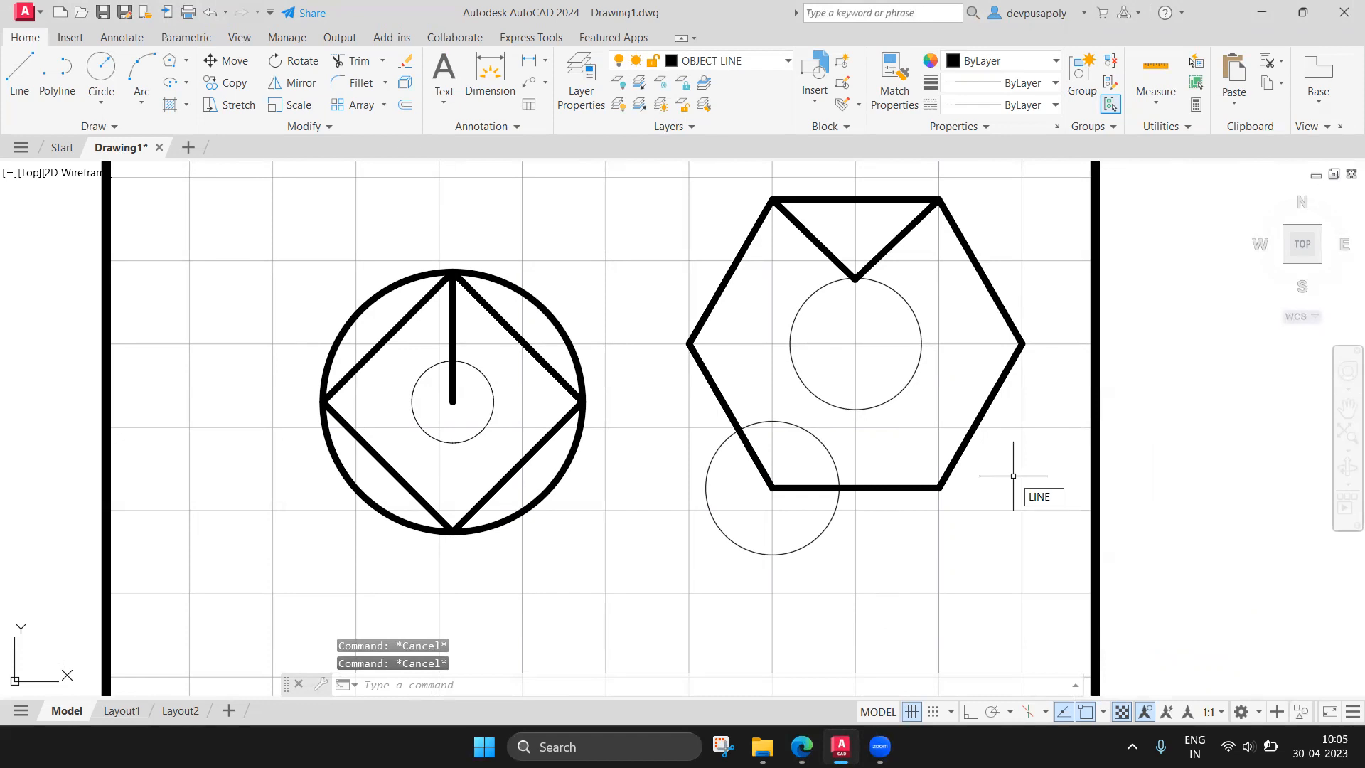
{"action": "key", "text": "Return"}
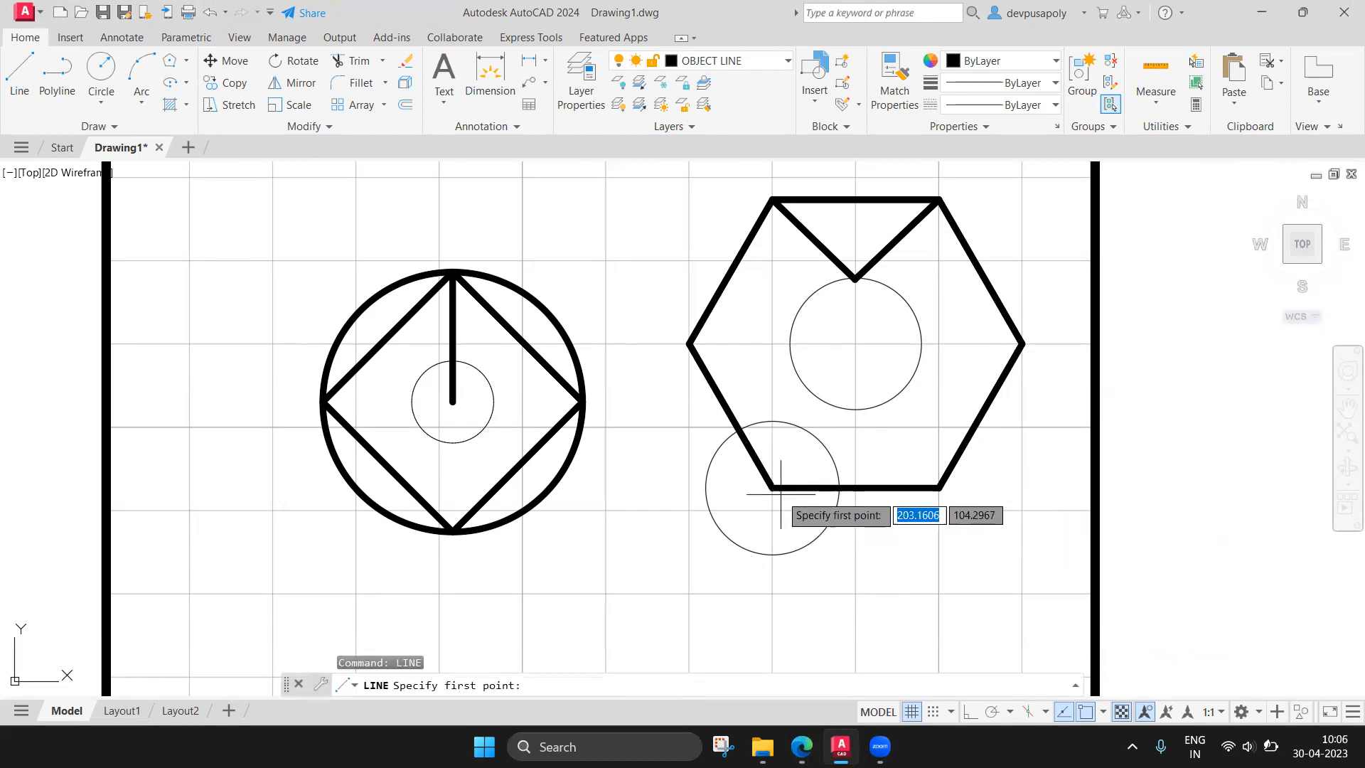
{"action": "left_click", "coordinate": [826, 526]}
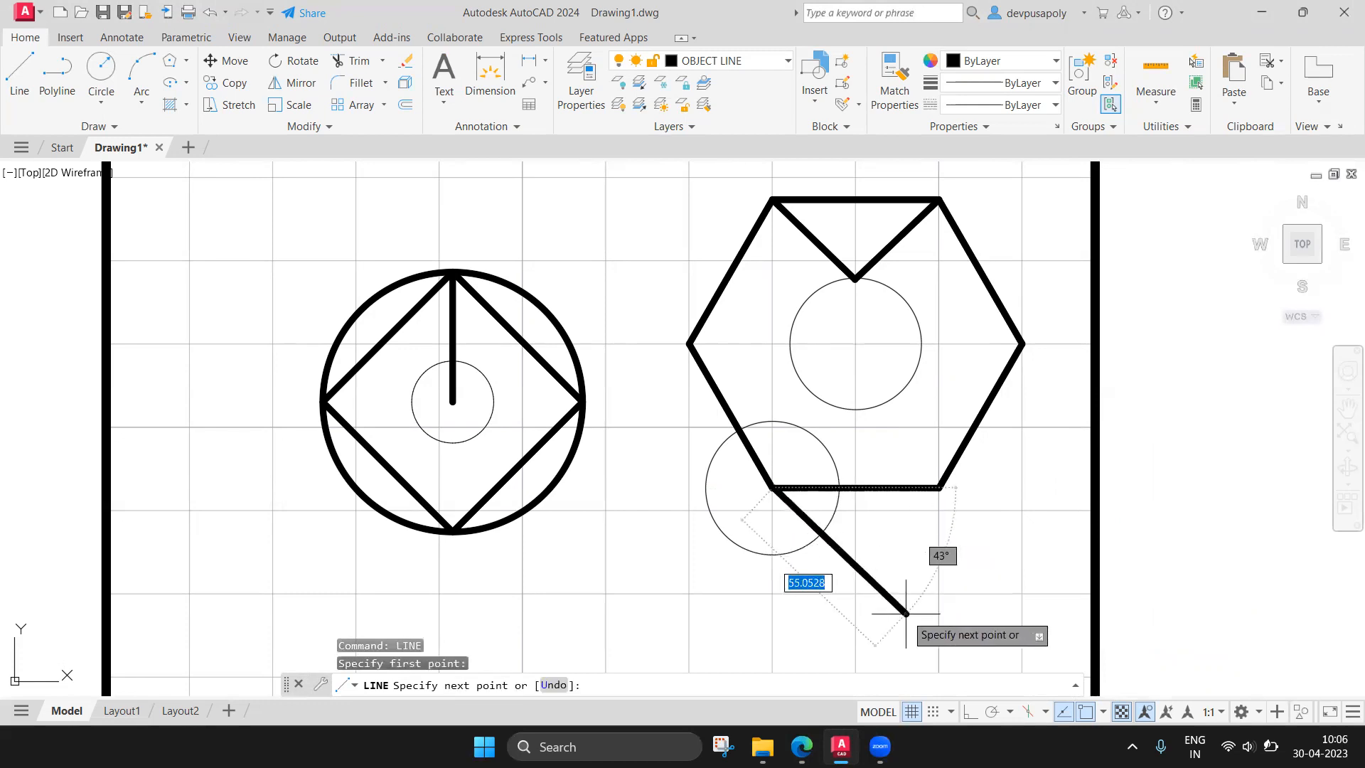
{"action": "left_click", "coordinate": [862, 593]}
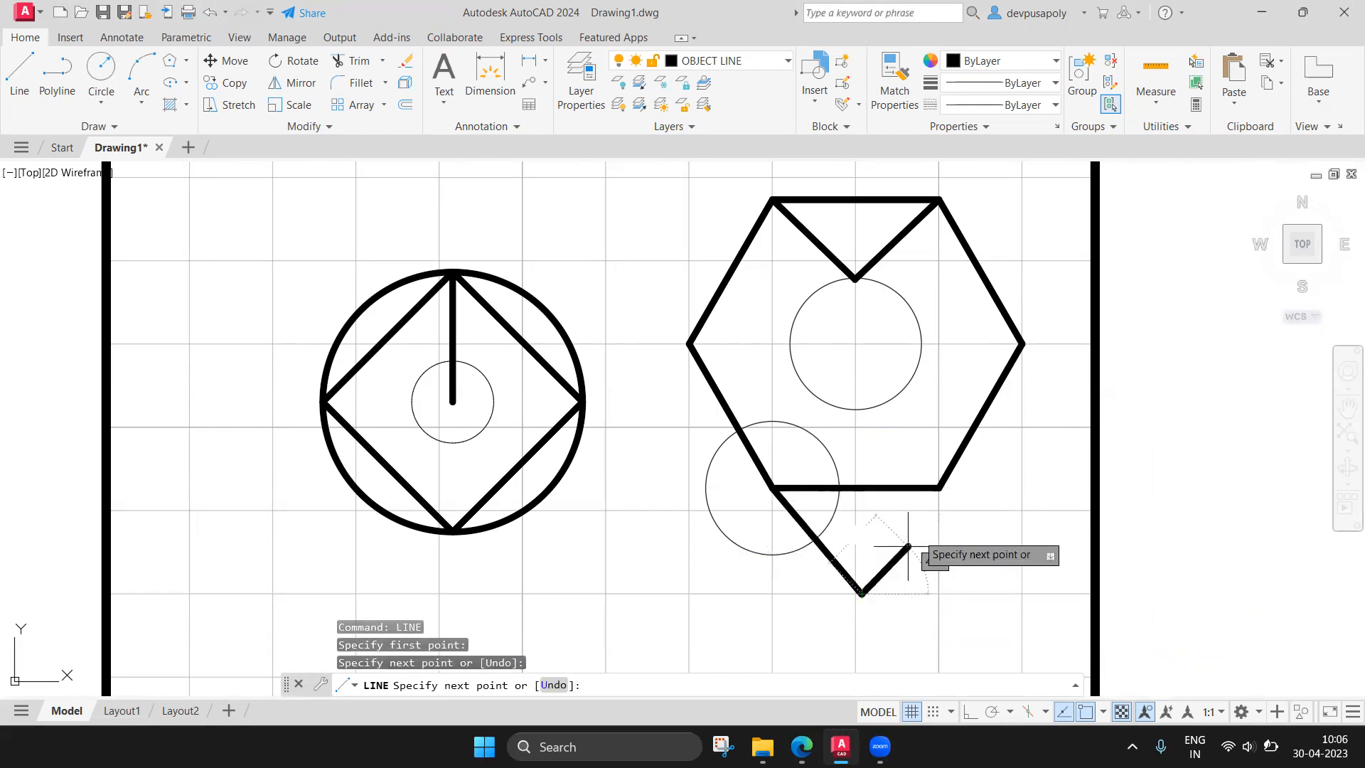
{"action": "left_click", "coordinate": [938, 487]}
{"action": "key", "text": "Escape"}
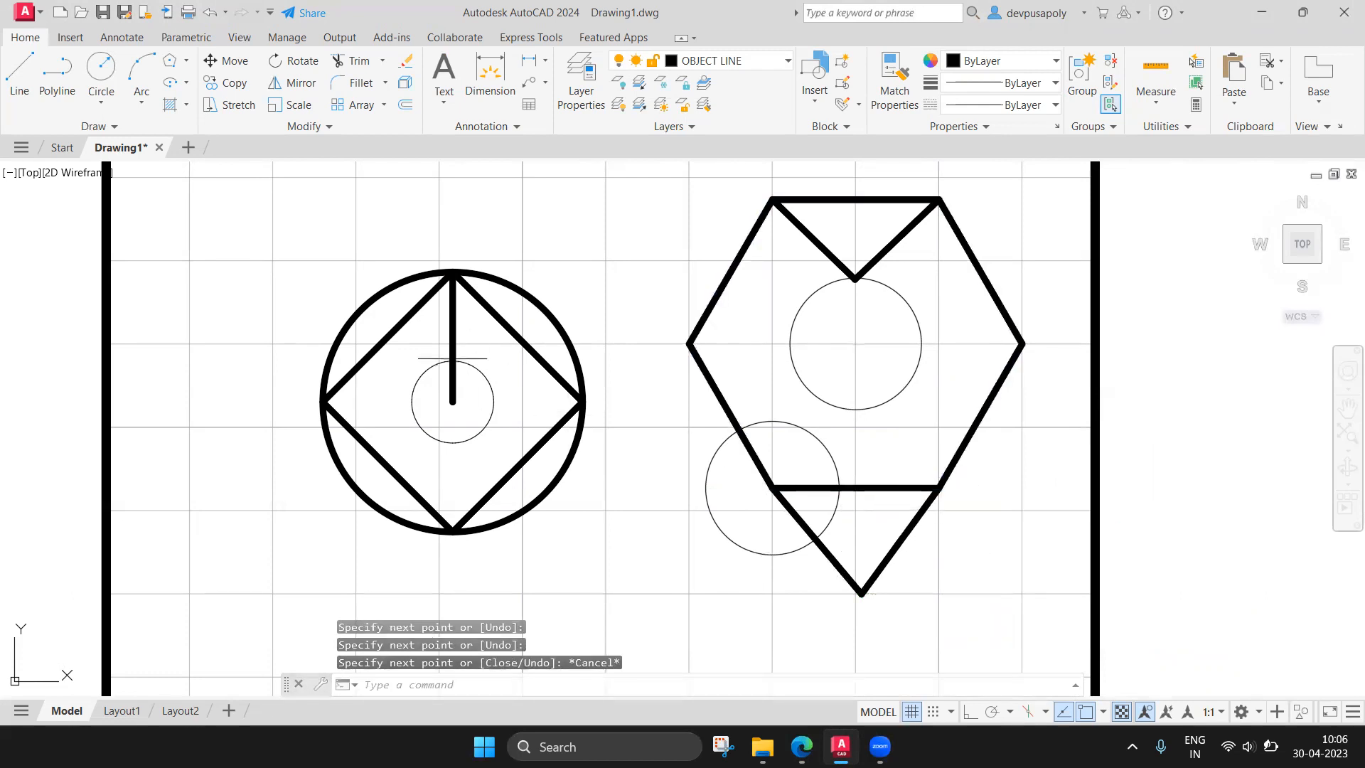
{"action": "left_click", "coordinate": [462, 363]}
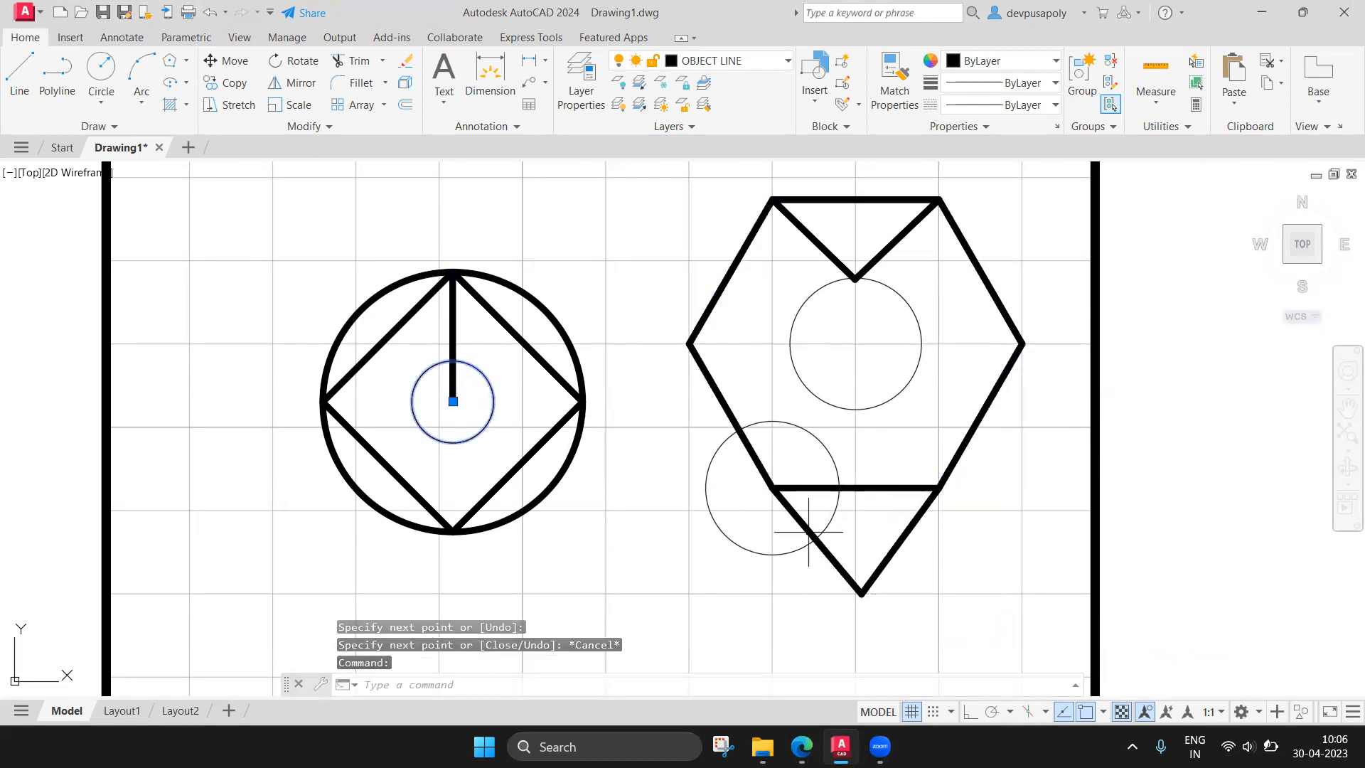
{"action": "left_click", "coordinate": [750, 552]}
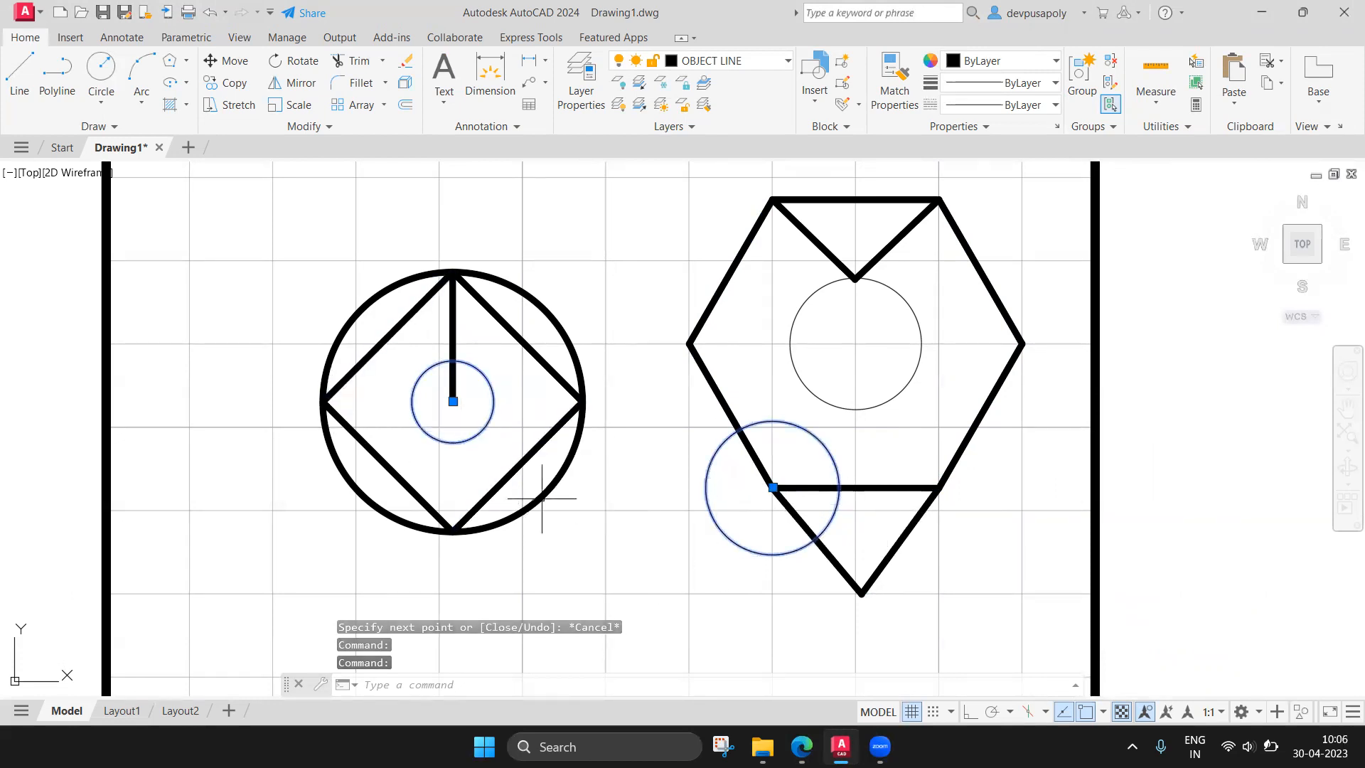
{"action": "key", "text": "Escape"}
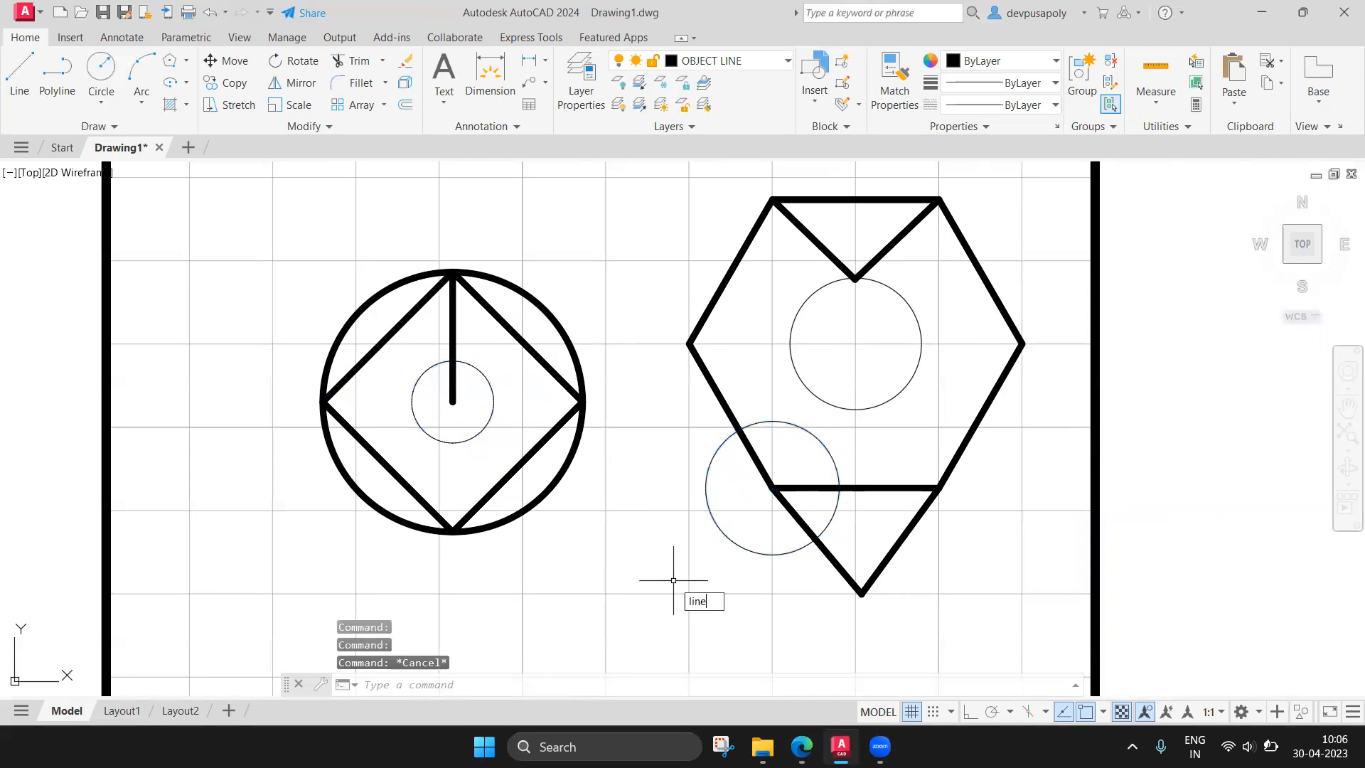
Draw a line from the point at the large circle's centre to the point at the hexagon's lower-left vertex.
{"action": "left_click", "coordinate": [745, 484]}
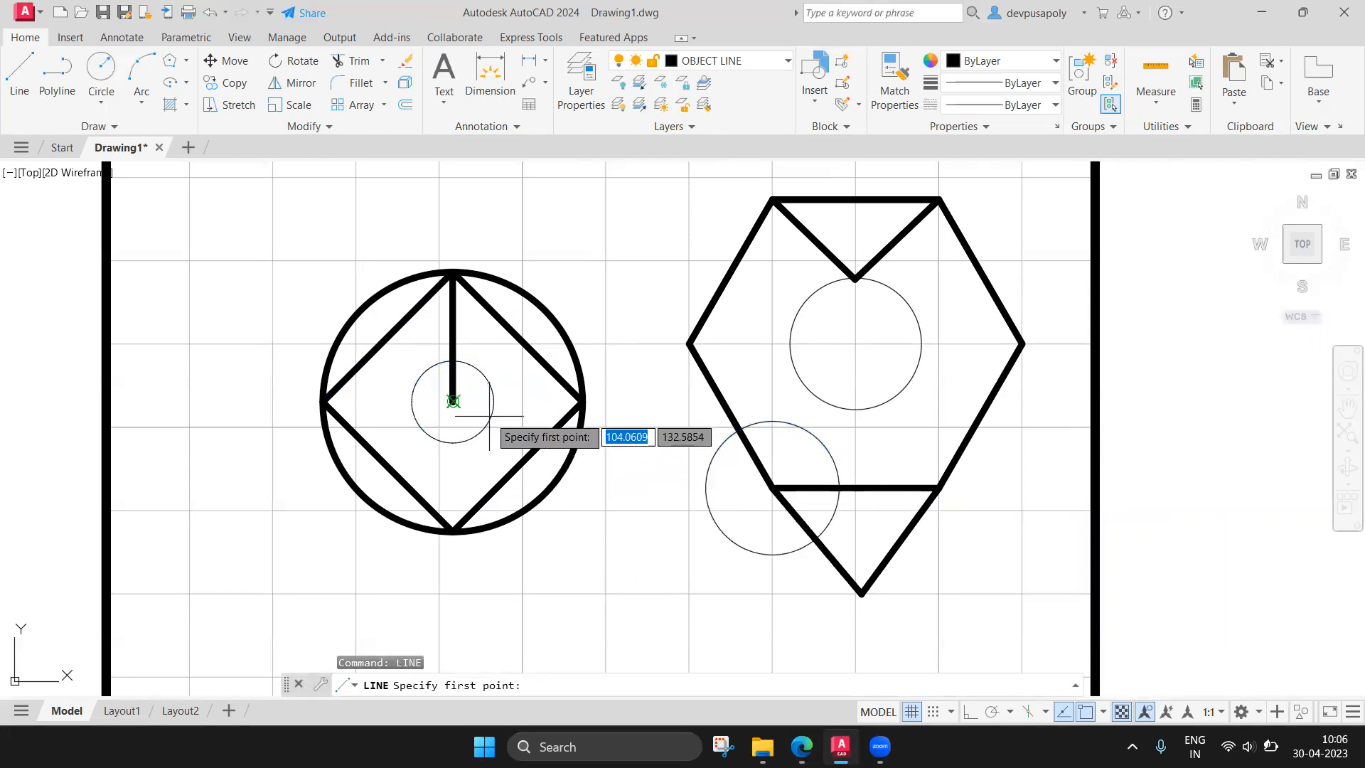
{"action": "left_click", "coordinate": [453, 401]}
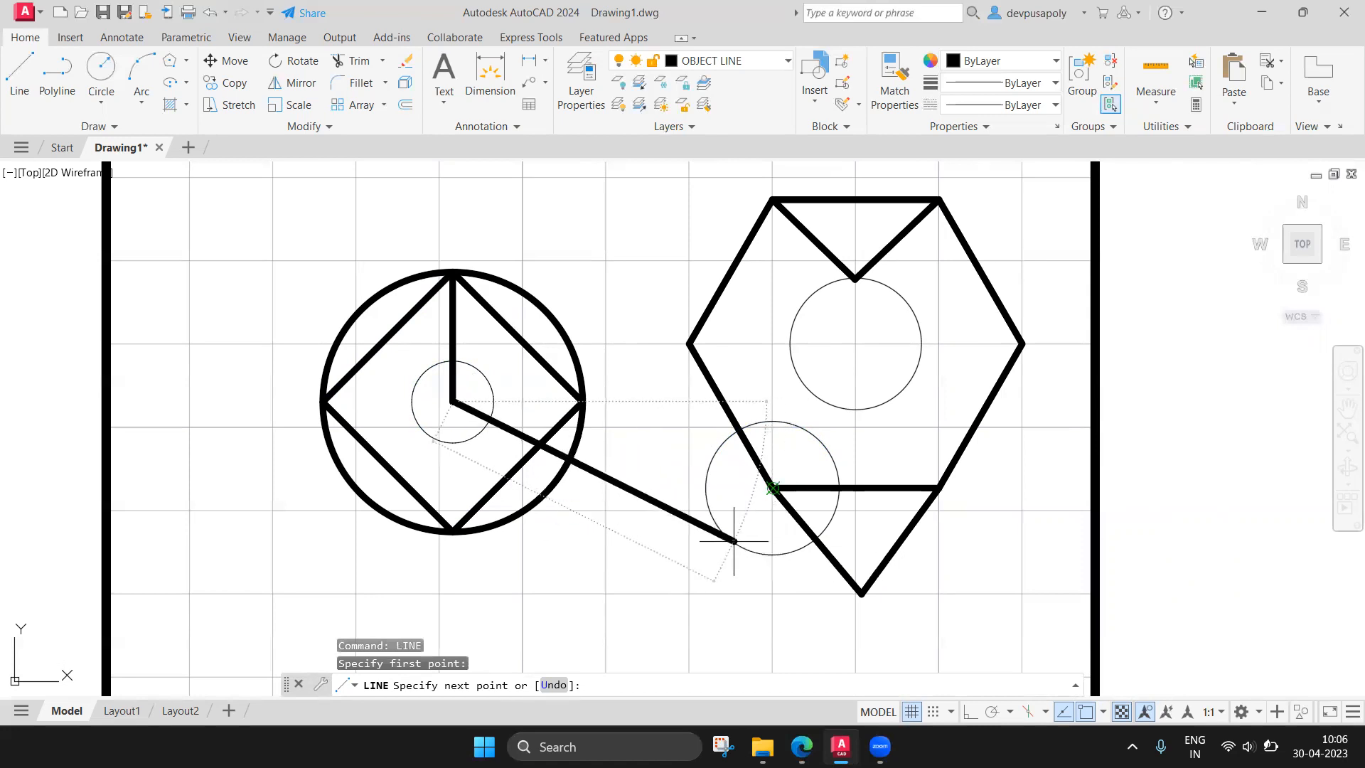
{"action": "left_click", "coordinate": [773, 487]}
{"action": "key", "text": "Escape"}
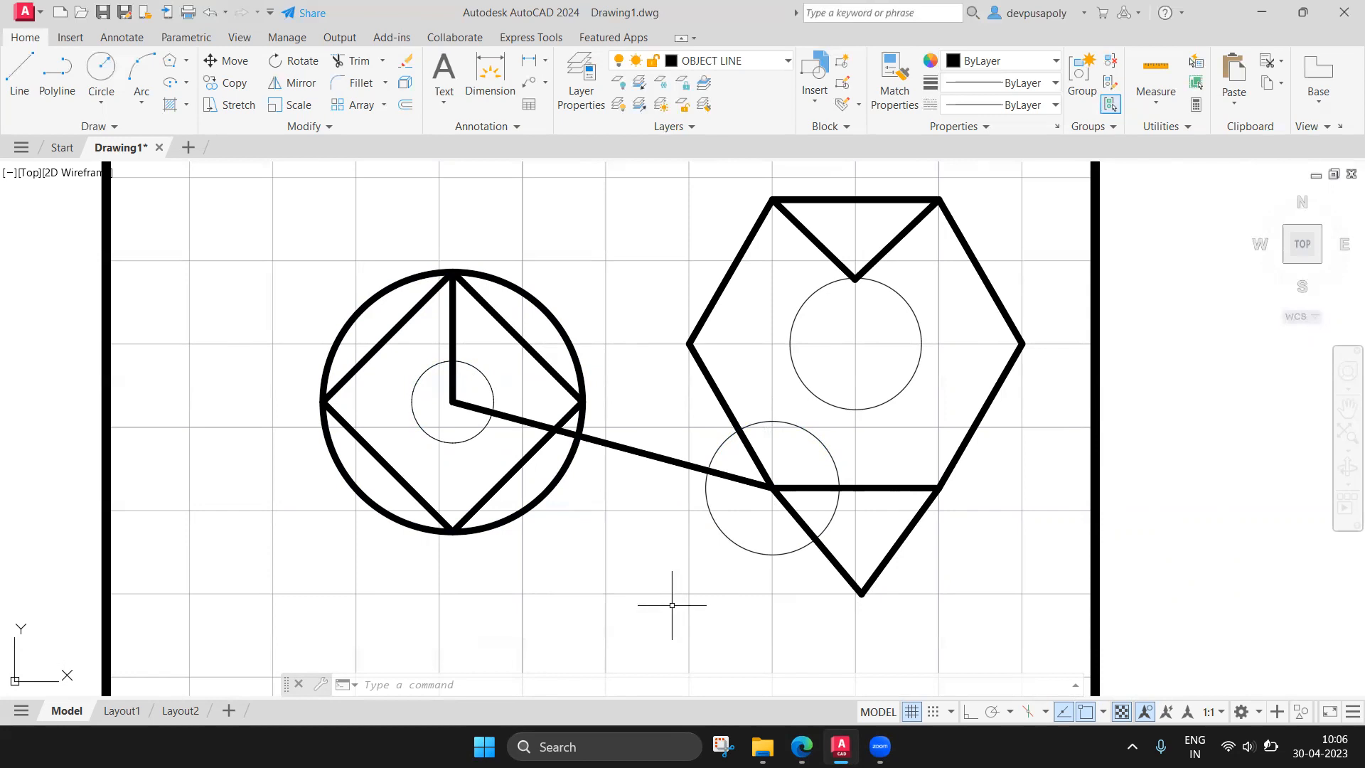
Check the enabled object snaps and switch to the PDF textbook in Edge to read about the Nearest snap.
{"action": "left_click", "coordinate": [1103, 713]}
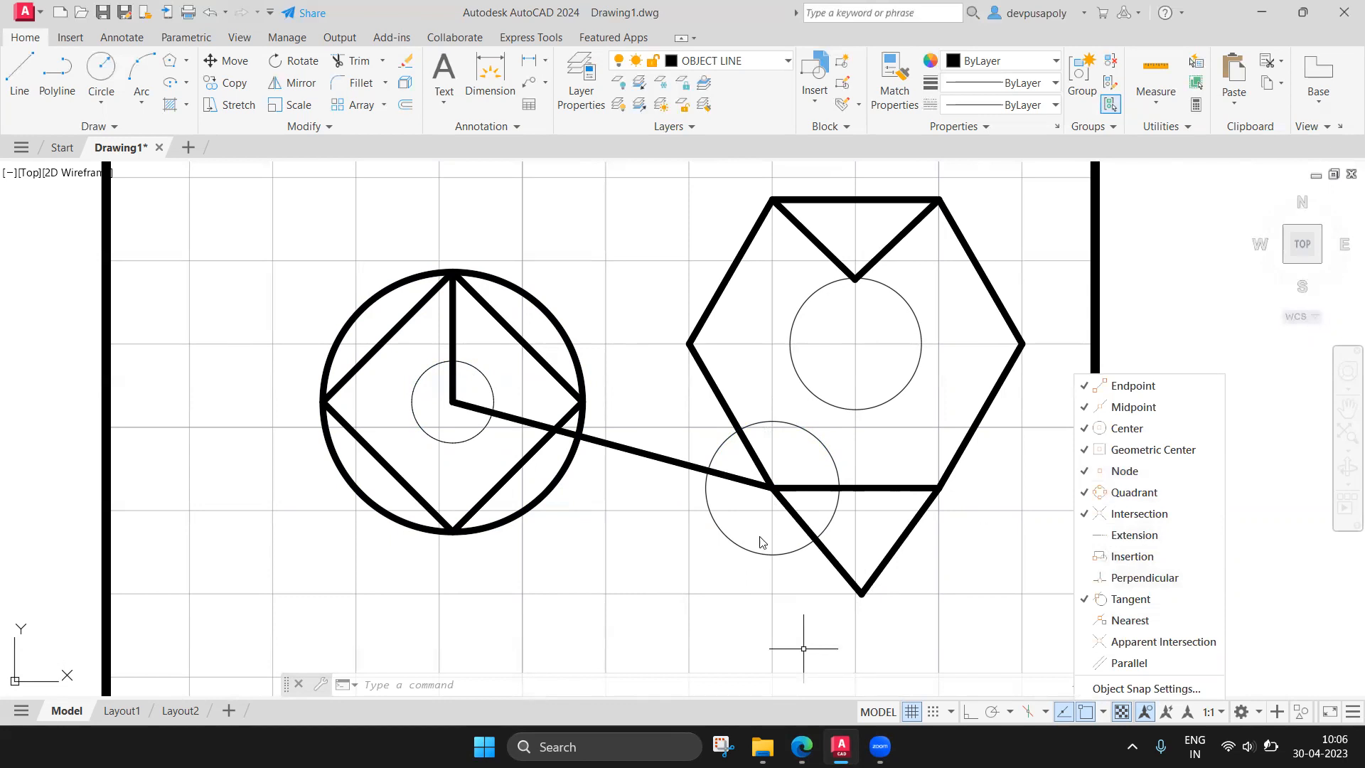
{"action": "left_click", "coordinate": [672, 527]}
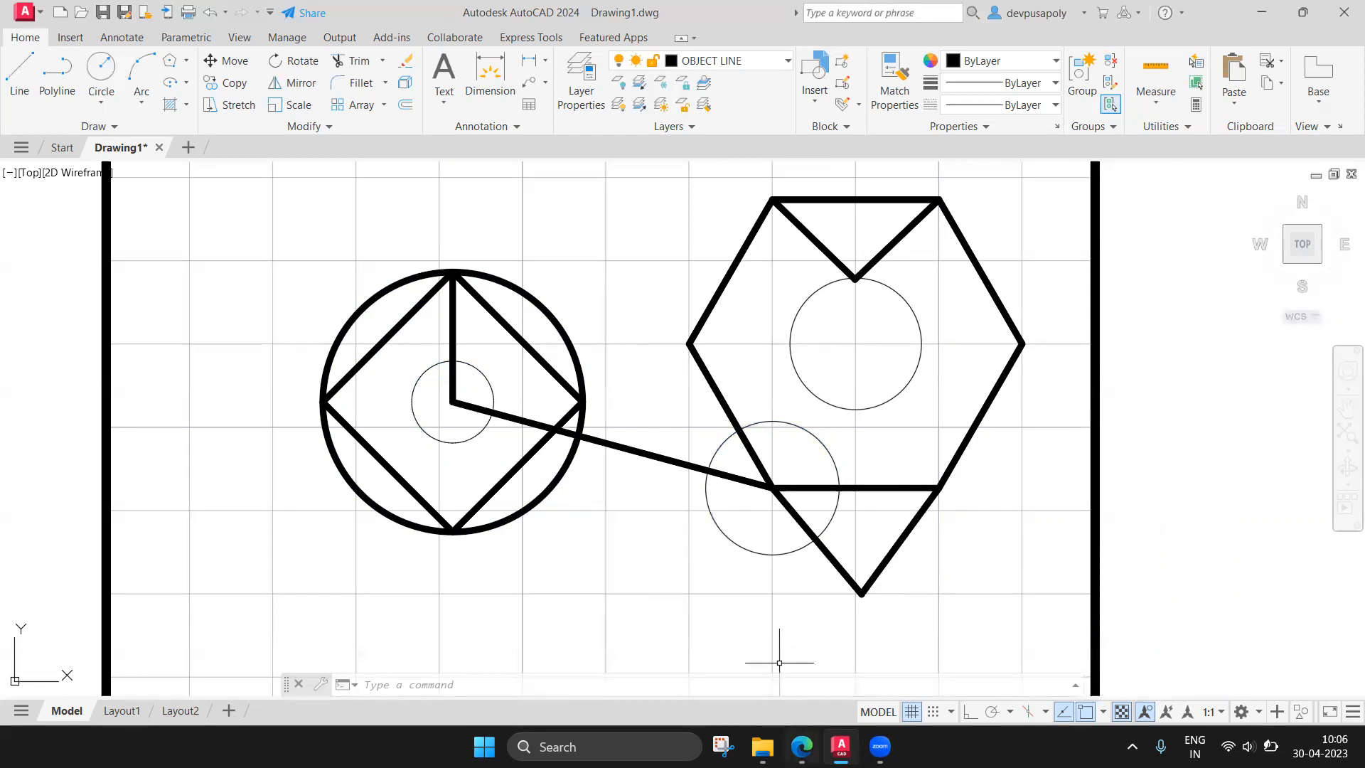
{"action": "key", "text": "alt+Tab"}
{"action": "scroll", "coordinate": [465, 460], "scroll_direction": "down", "scroll_amount": 2}
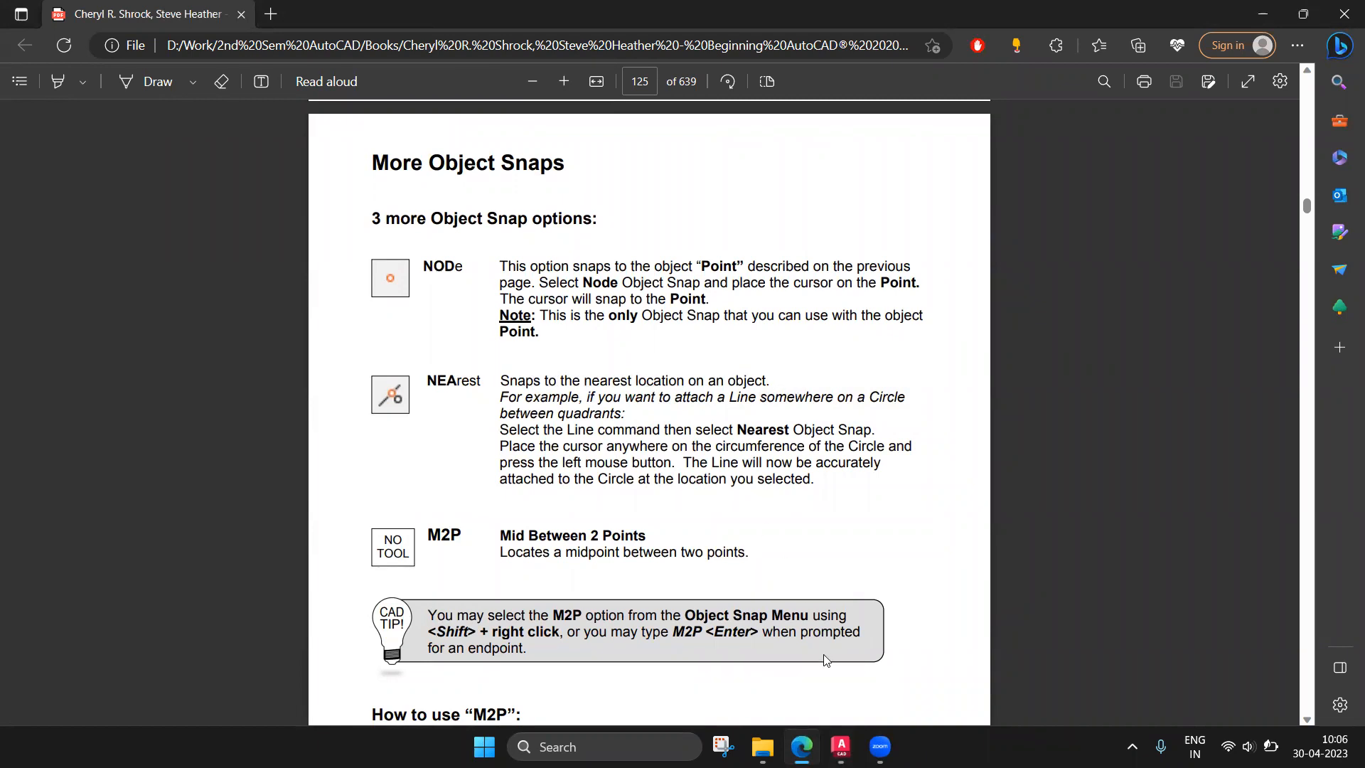
Switch to AutoCAD and enable the Nearest object snap.
{"action": "left_click", "coordinate": [841, 743]}
{"action": "middle_click_drag", "start_coordinate": [609, 329], "coordinate": [680, 336]}
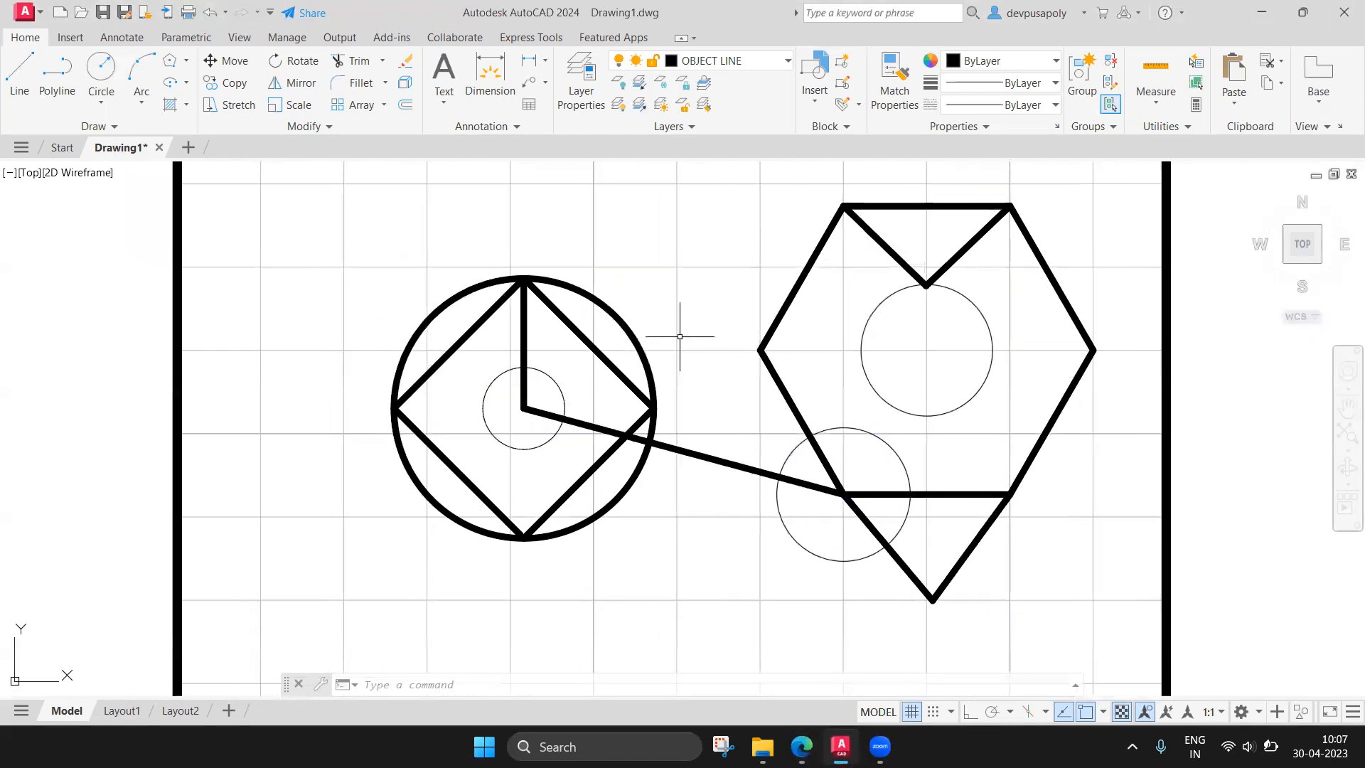
{"action": "left_click", "coordinate": [1101, 715]}
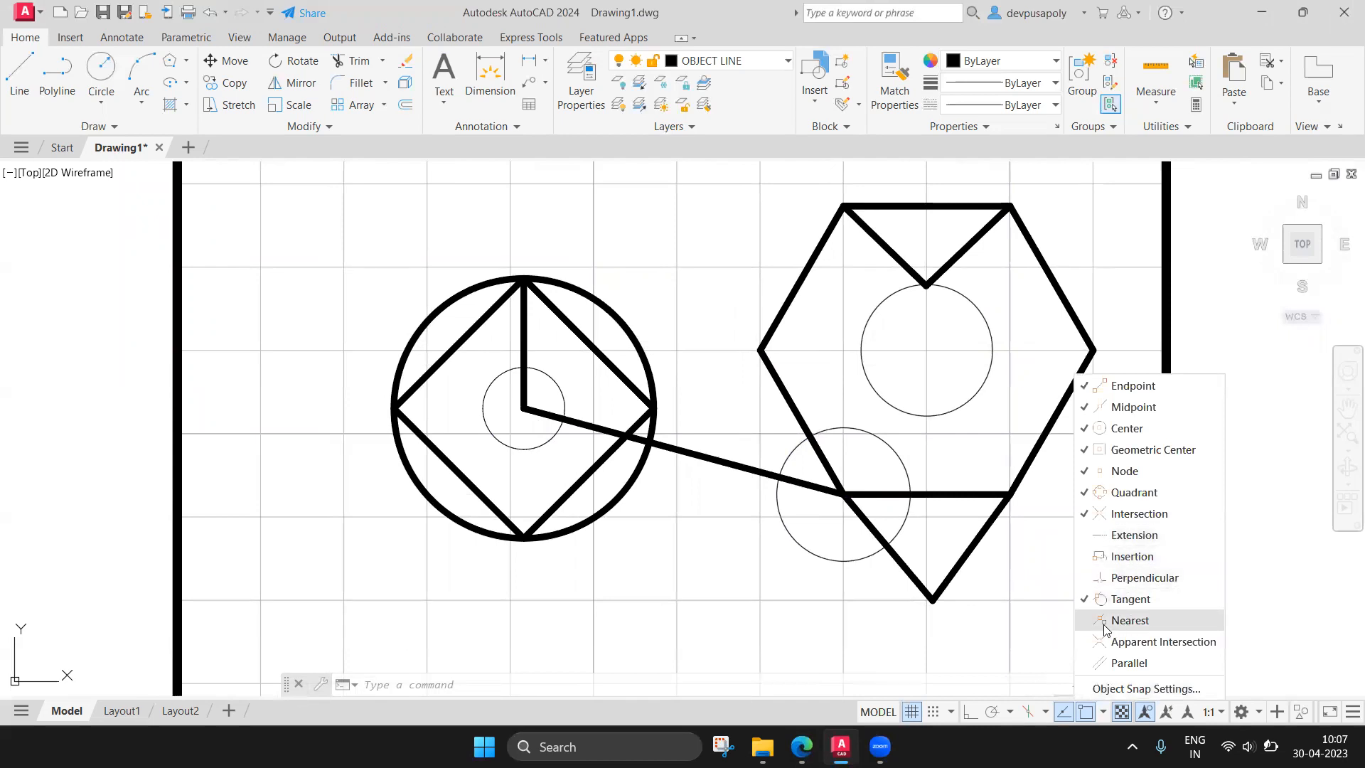
{"action": "left_click", "coordinate": [1100, 621]}
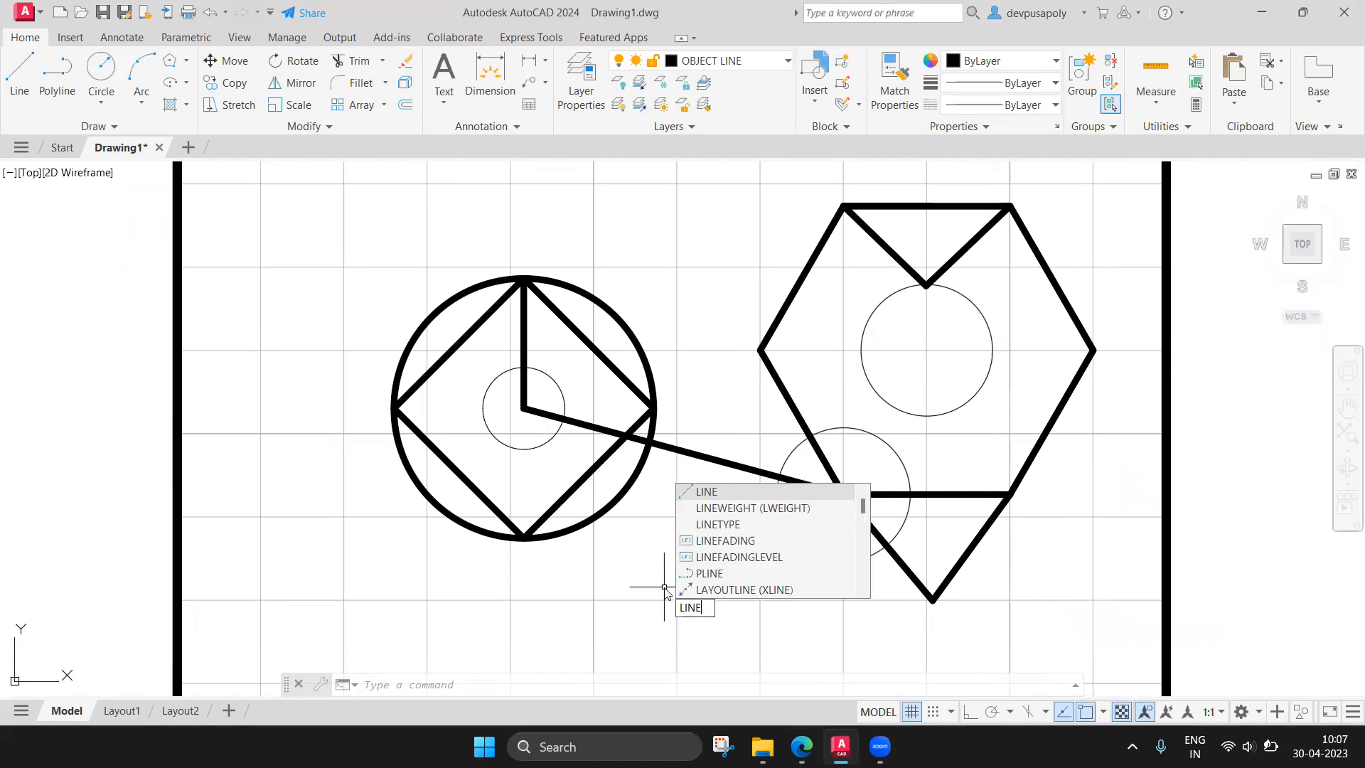
Draw a line across the large circle from its upper-left circumference through the centre to its lower-right circumference, using the Nearest snap.
{"action": "key", "text": "Return"}
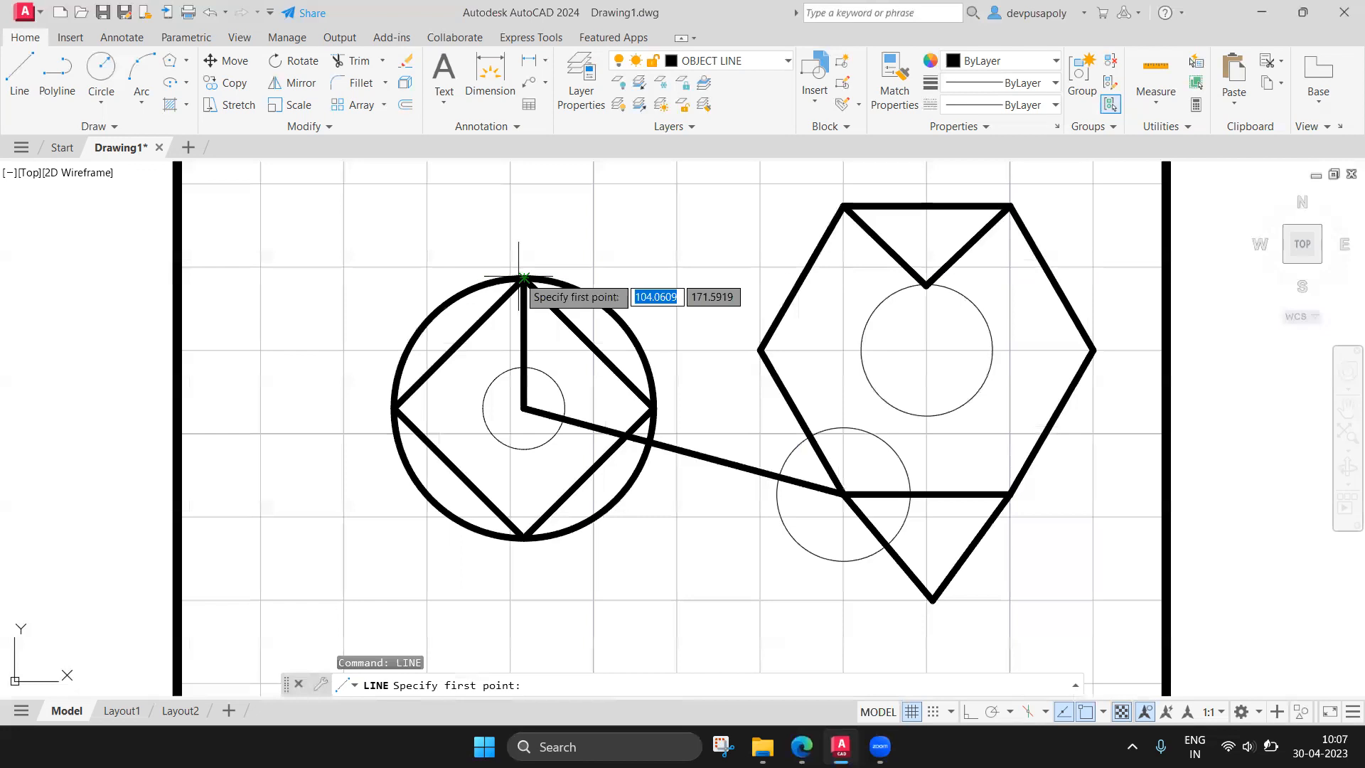
{"action": "left_click", "coordinate": [461, 293]}
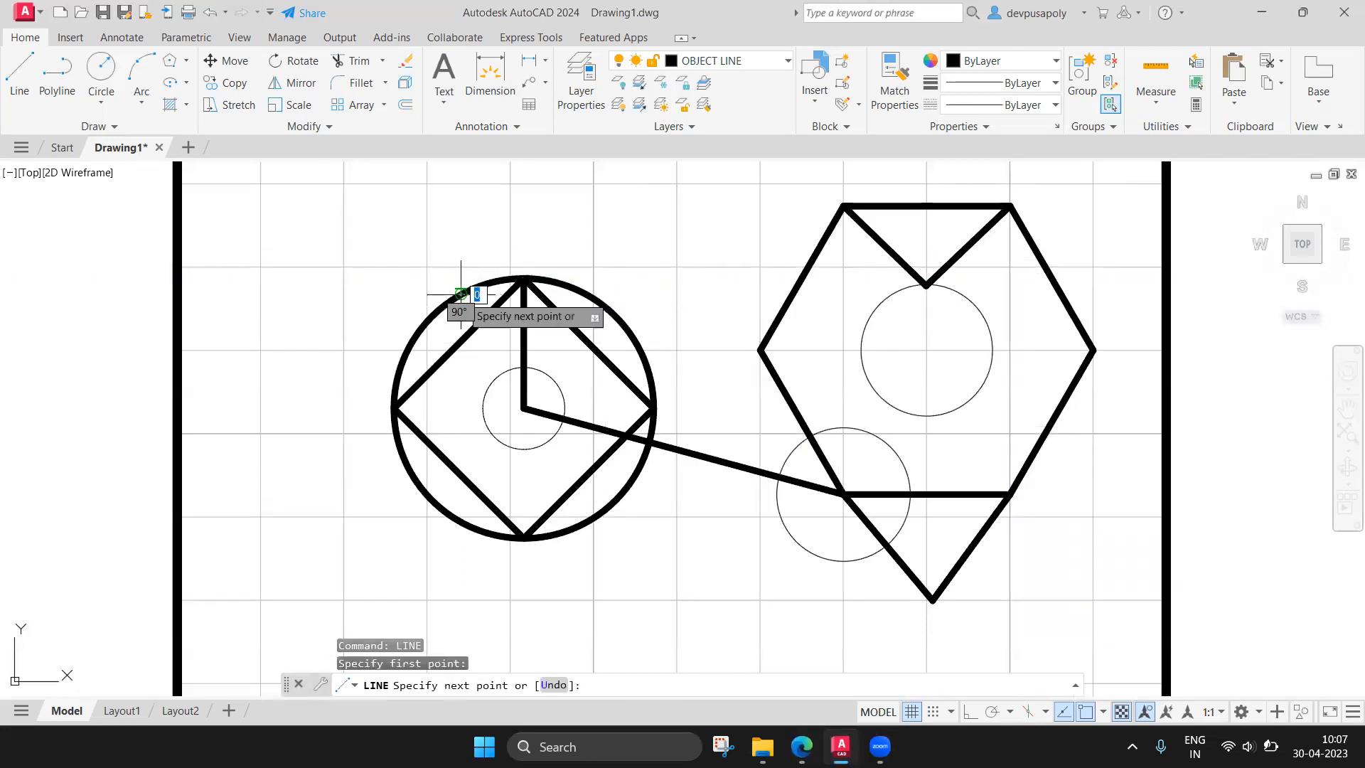
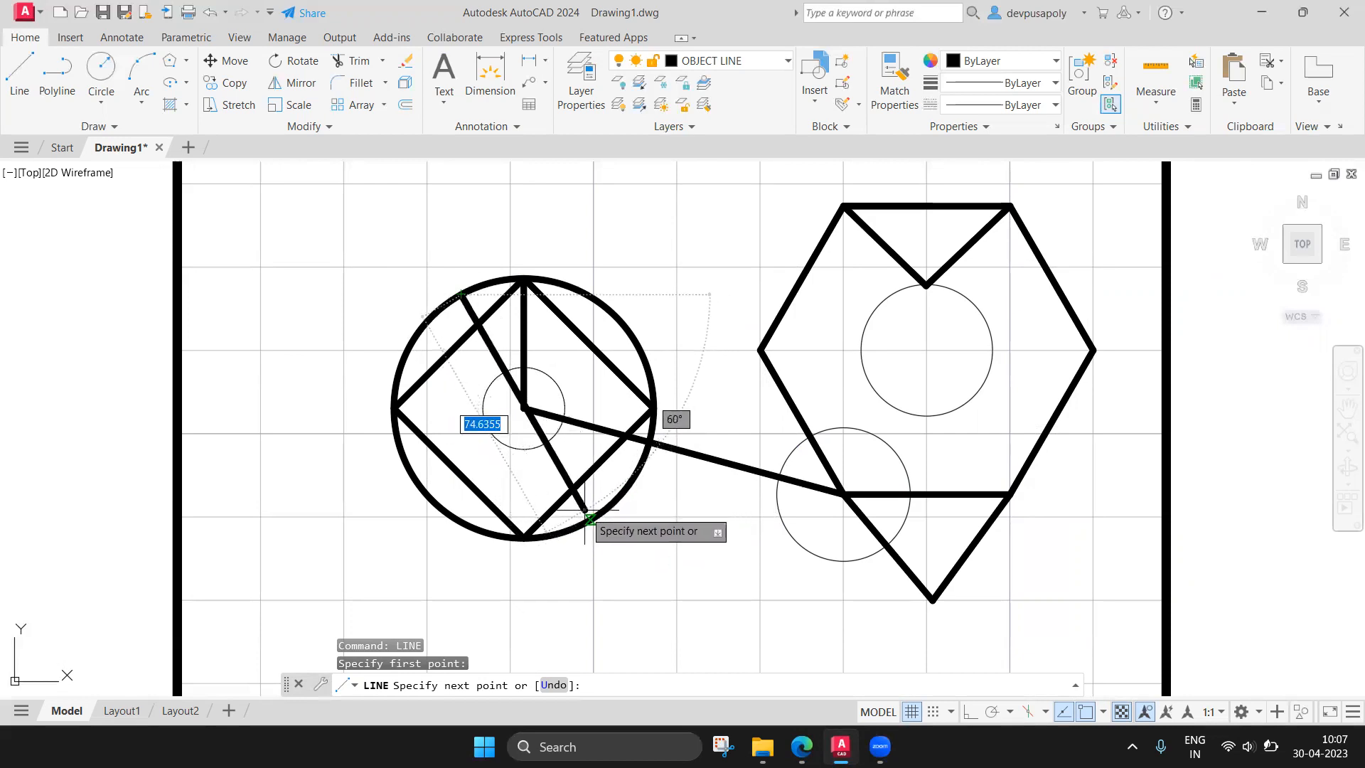
{"action": "left_click", "coordinate": [586, 519]}
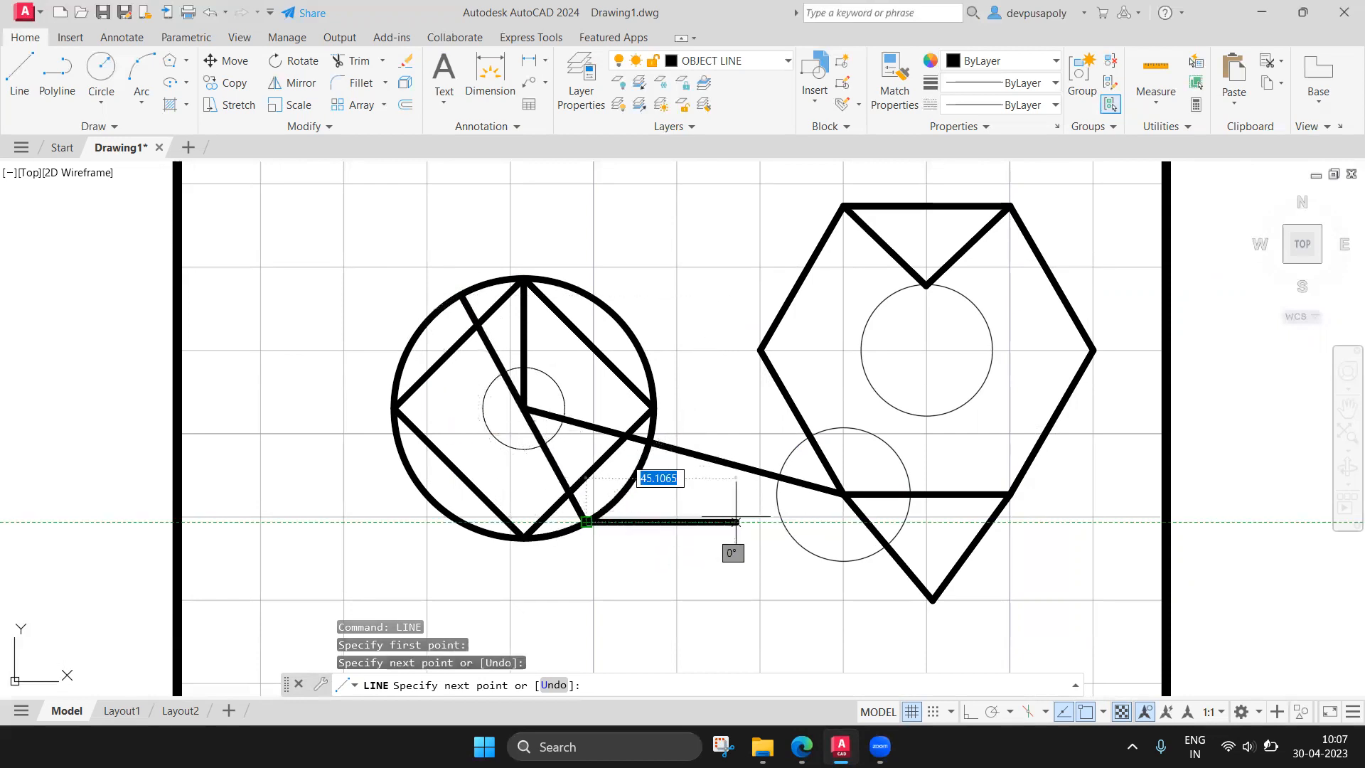
{"action": "key", "text": "Escape"}
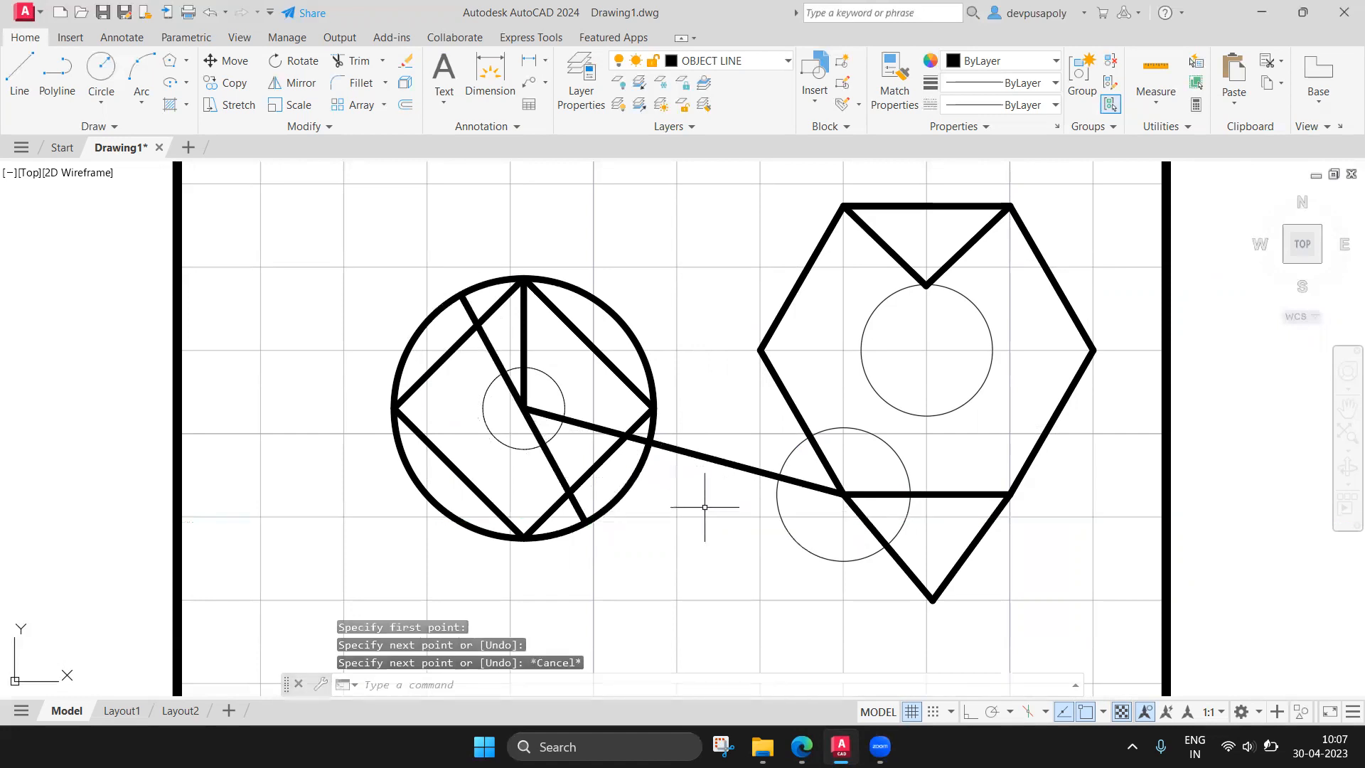
Draw a horizontal chord about 62 units long across the lower part of the large circle.
{"action": "type", "text": "line"}
{"action": "key", "text": "Return"}
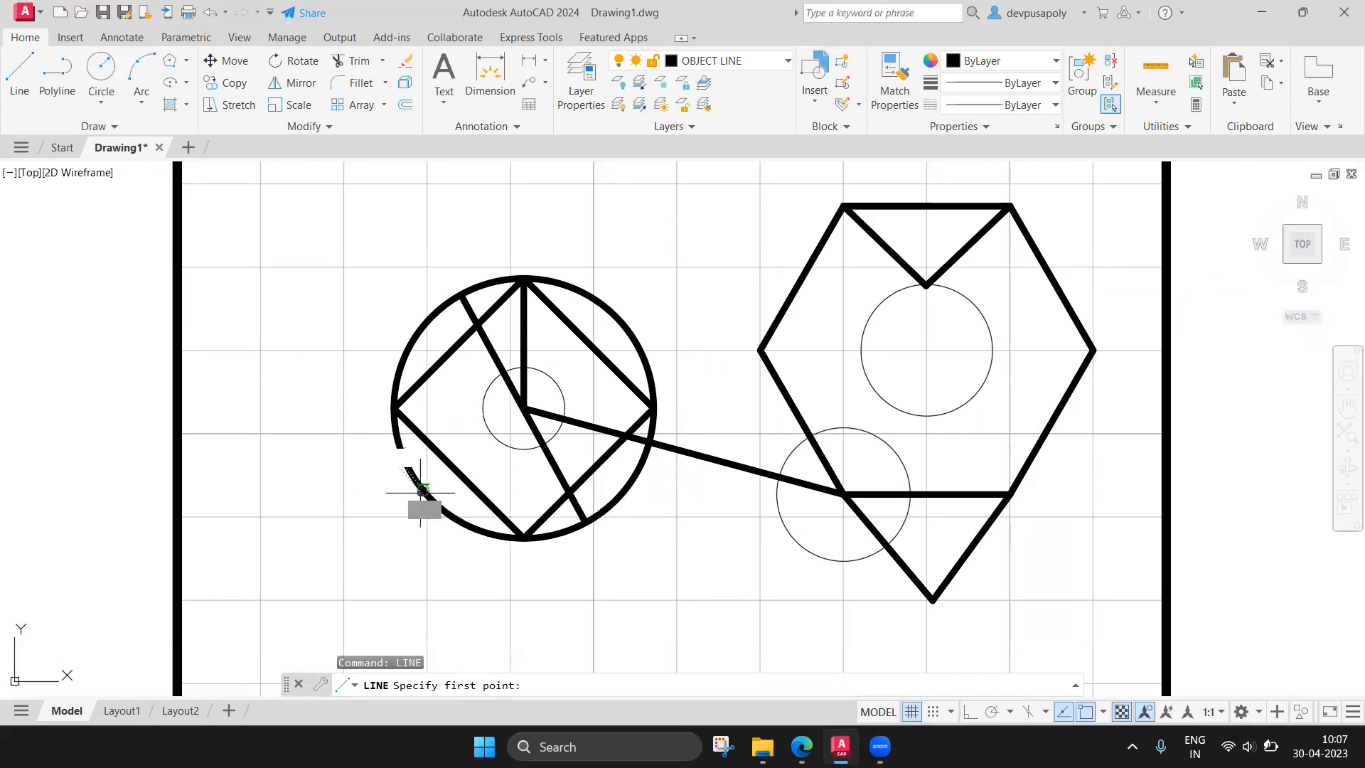
{"action": "left_click", "coordinate": [424, 490]}
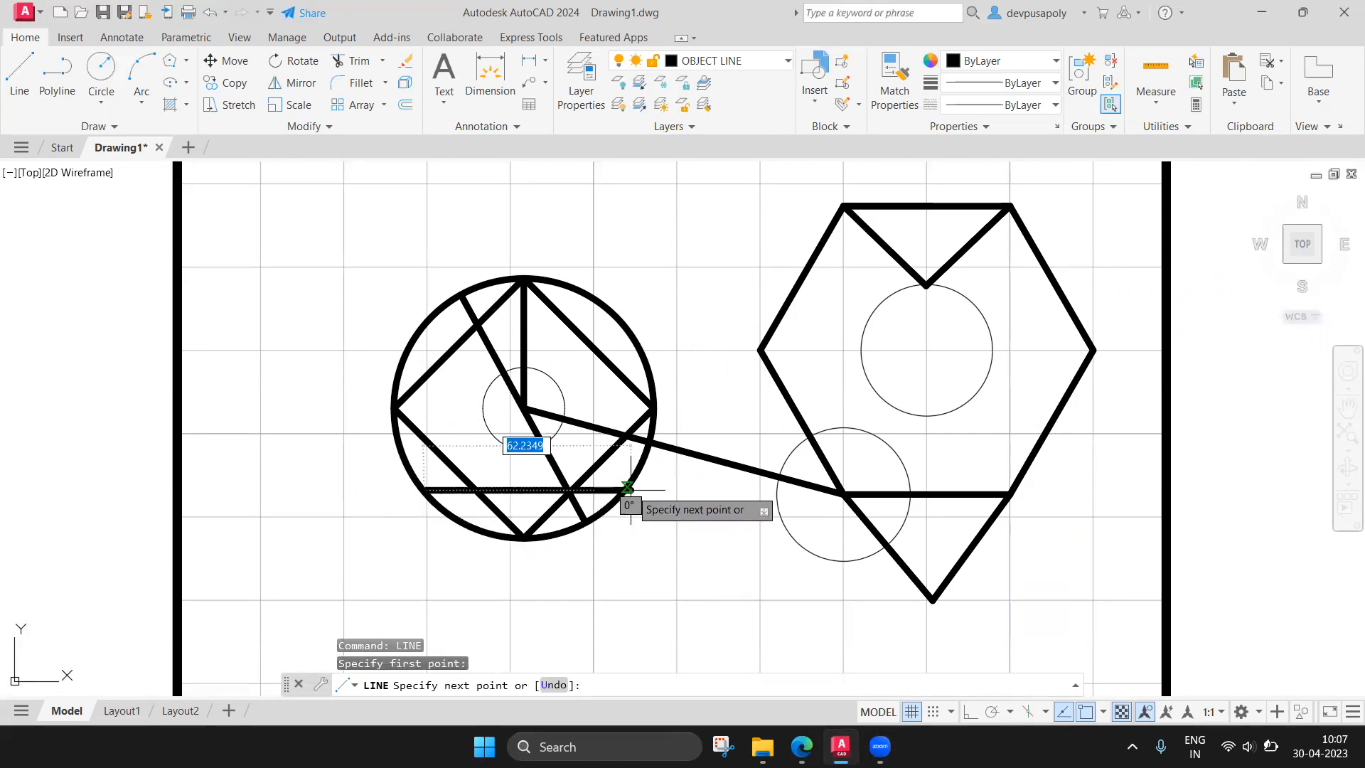
{"action": "left_click", "coordinate": [629, 488]}
{"action": "key", "text": "Escape"}
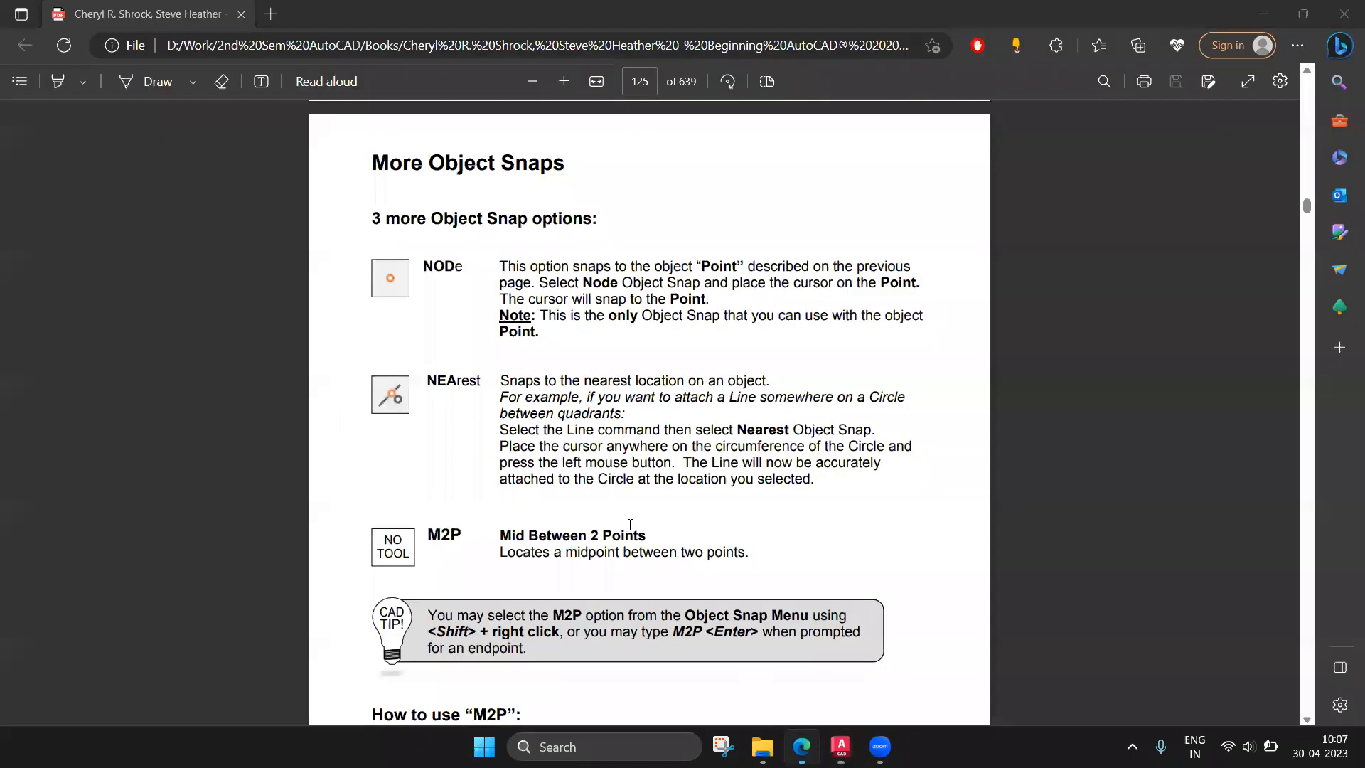
Switch to the PDF textbook in Edge and look through the Exercise 5A instructions and figure up to Exercise 5B.
{"action": "left_click", "coordinate": [801, 747]}
{"action": "scroll", "coordinate": [629, 524], "scroll_direction": "down", "scroll_amount": 10}
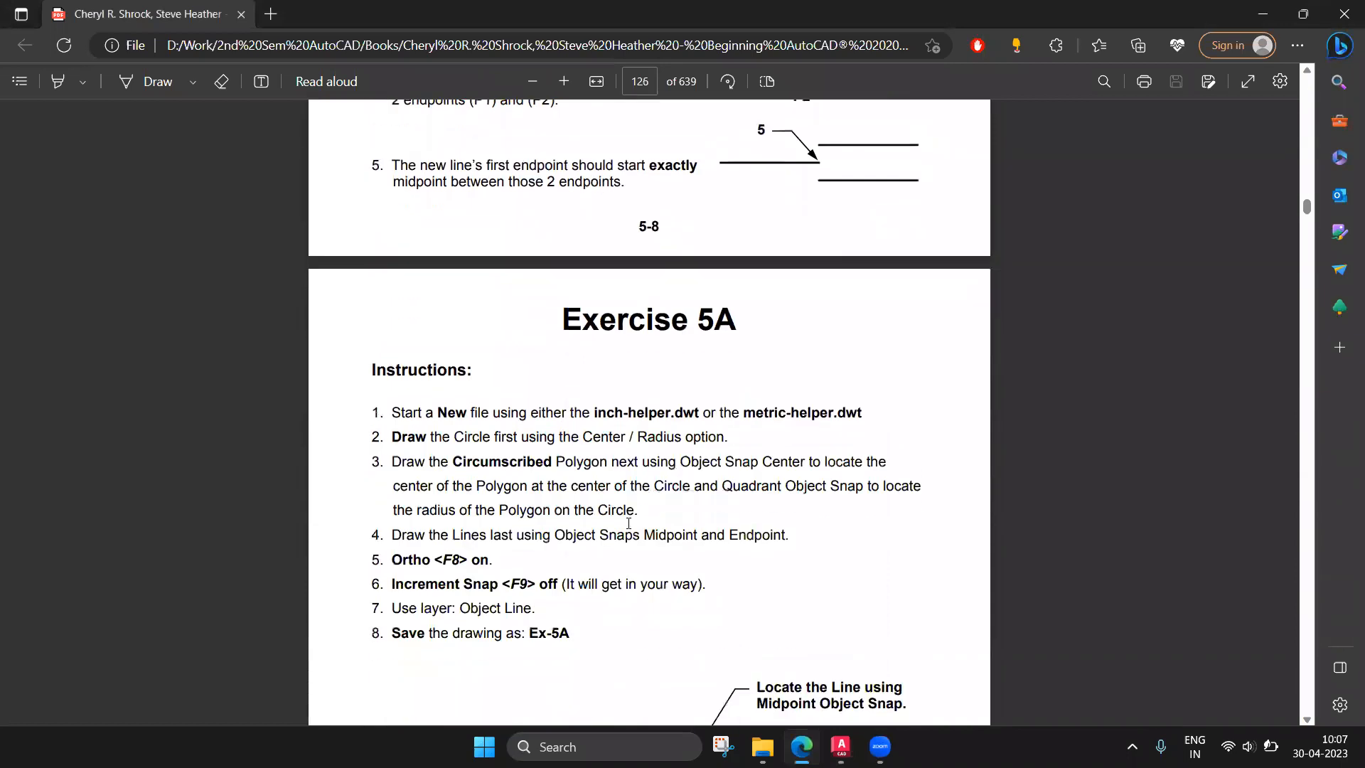
{"action": "scroll", "coordinate": [628, 523], "scroll_direction": "down", "scroll_amount": 8}
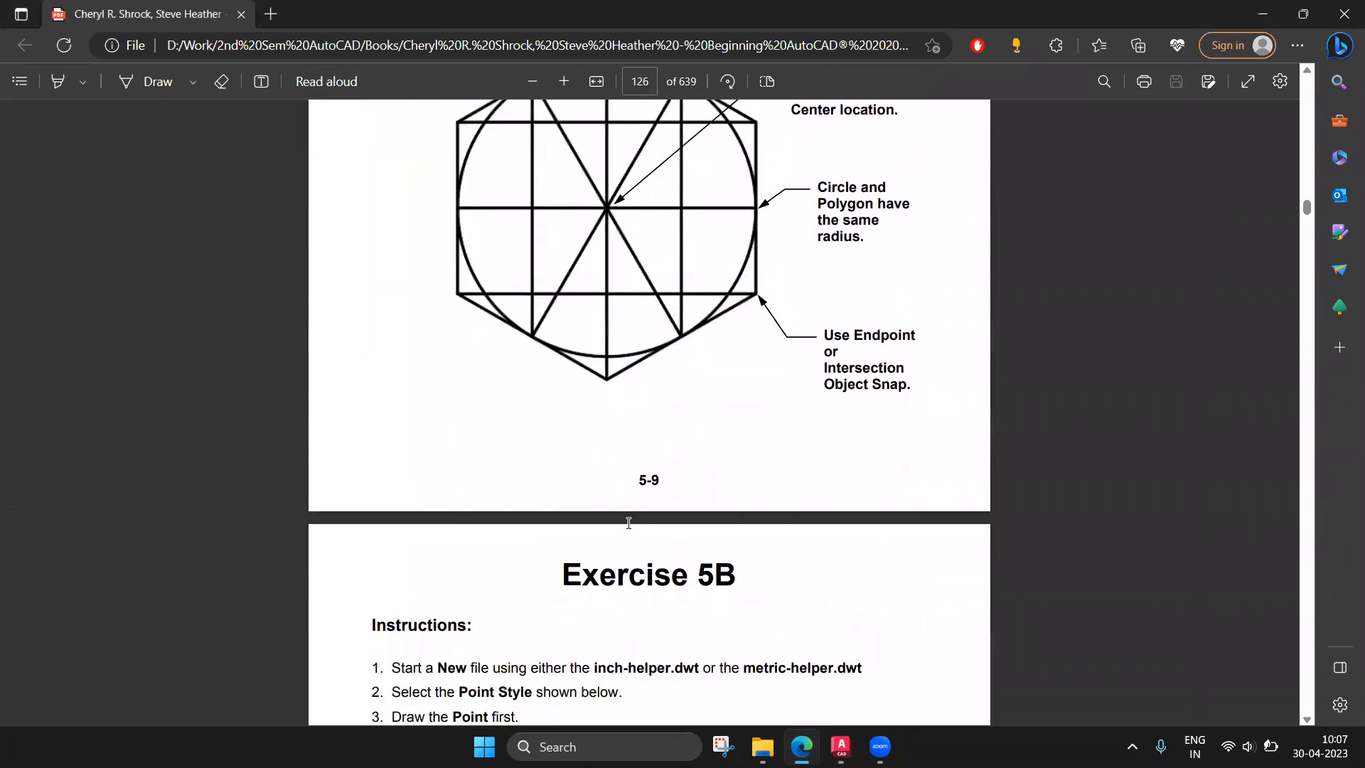